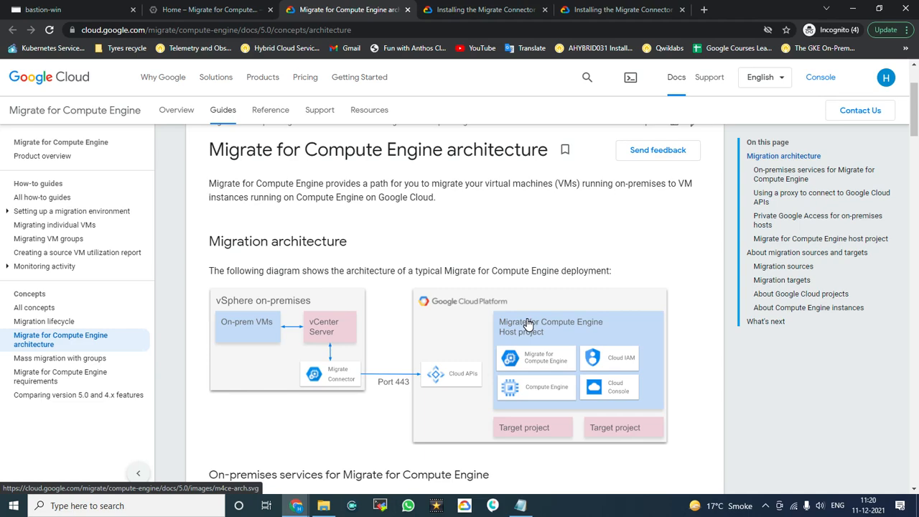
Step: Scroll the architecture page down to the 'On-premises services for Migrate for Compute Engine' section
scroll(494, 309, down, 2)
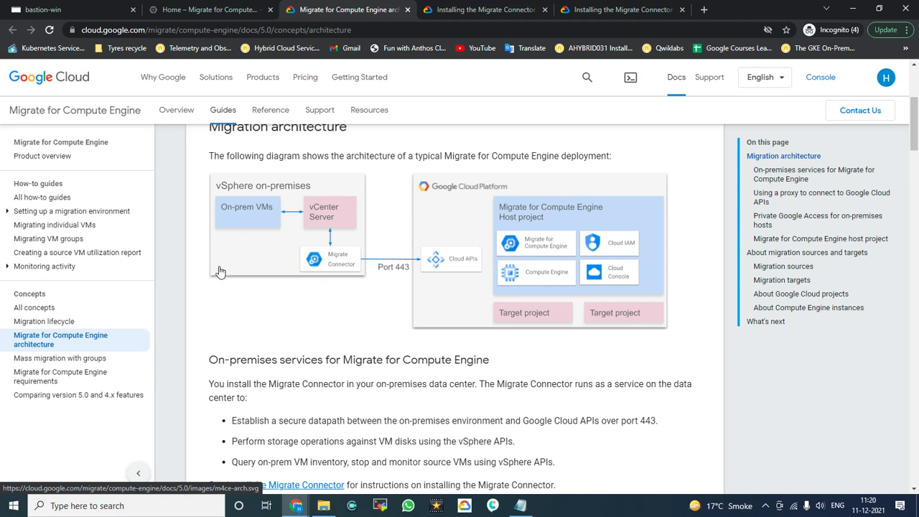
key(alt+Tab)
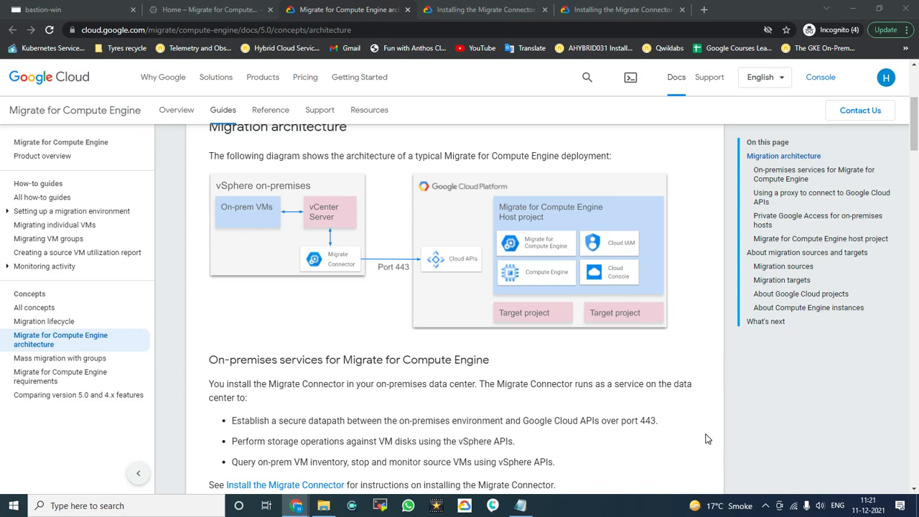
Step: Scroll back up and highlight the 'Version 5.0' label in the documentation version banner
scroll(579, 298, up, 3)
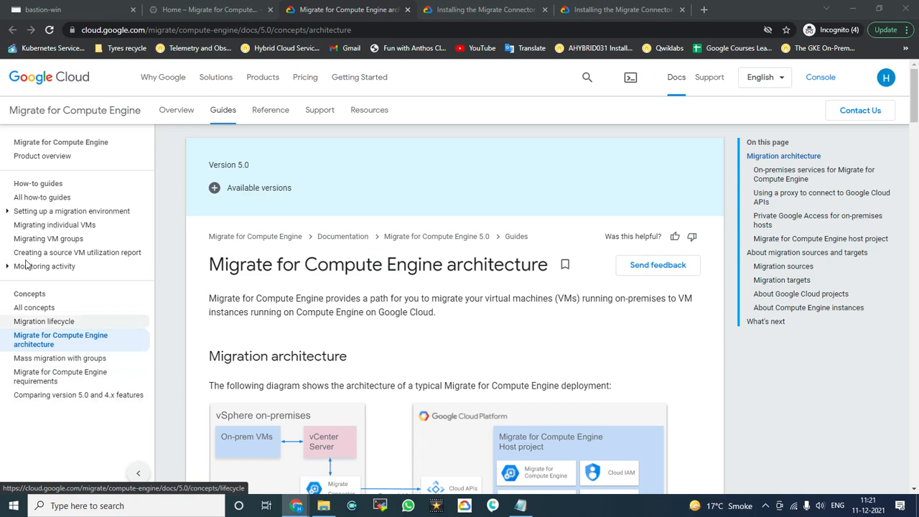
drag(202, 165, 250, 169)
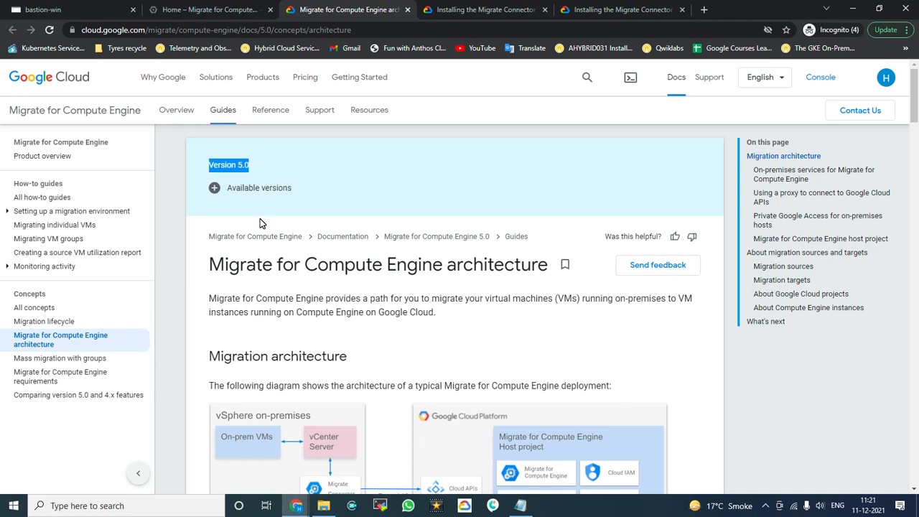
click(254, 169)
drag(254, 166, 209, 165)
click(250, 166)
click(243, 168)
Step: Switch to the 'Installing the Migrate Connector' guide tab and scroll to its top
scroll(263, 237, down, 2)
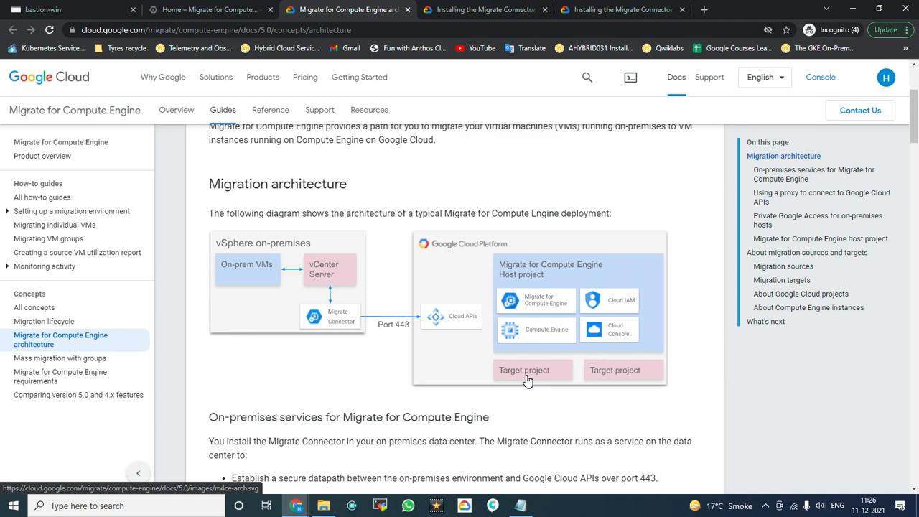
scroll(495, 307, up, 2)
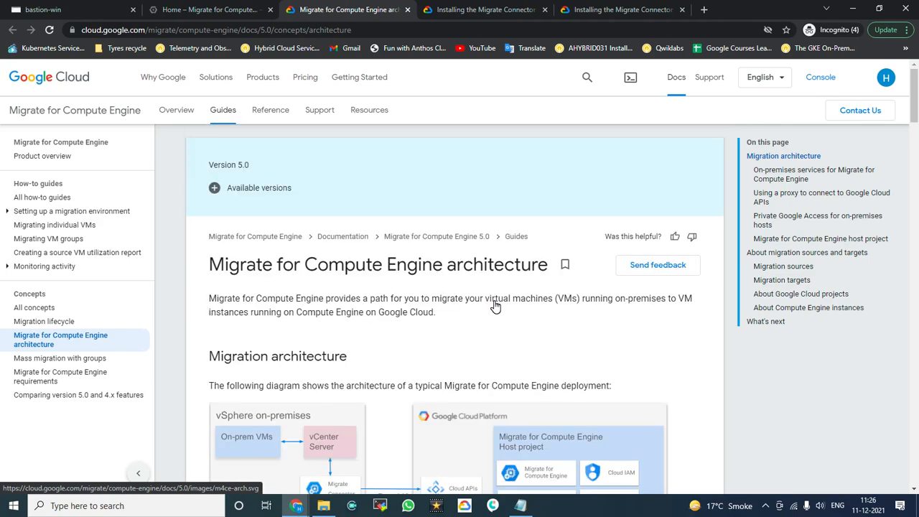
click(614, 10)
scroll(471, 232, up, 3)
scroll(471, 232, down, 2)
click(462, 7)
scroll(475, 214, up, 5)
scroll(475, 213, down, 2)
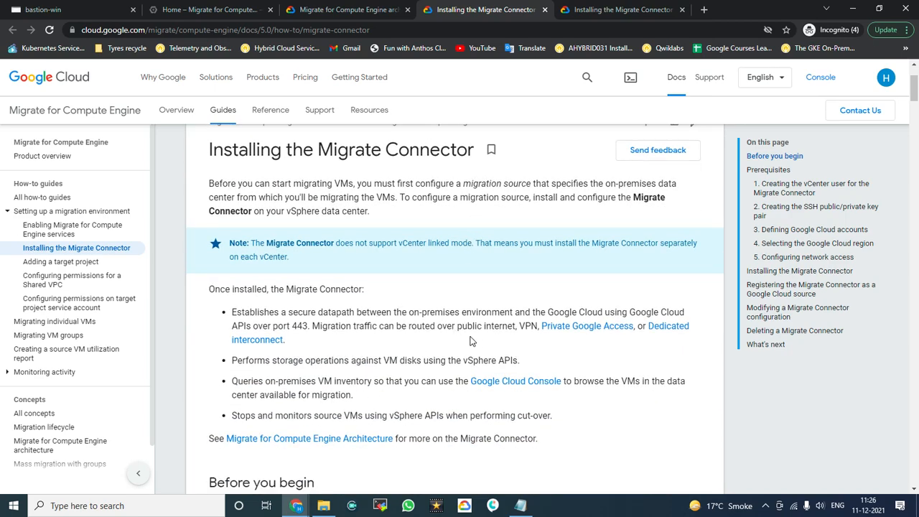
drag(459, 326, 520, 326)
click(520, 326)
double_click(528, 325)
drag(461, 326, 517, 327)
drag(526, 327, 529, 327)
drag(646, 327, 290, 342)
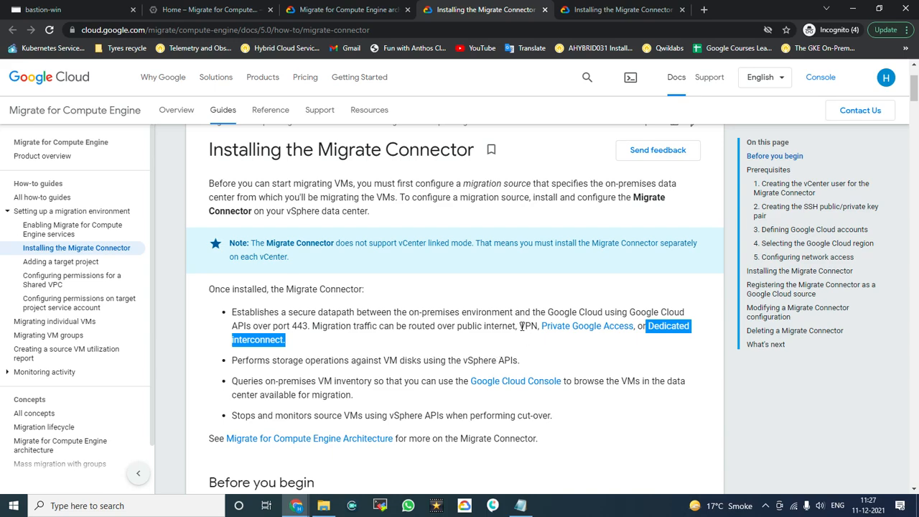
drag(521, 326, 537, 326)
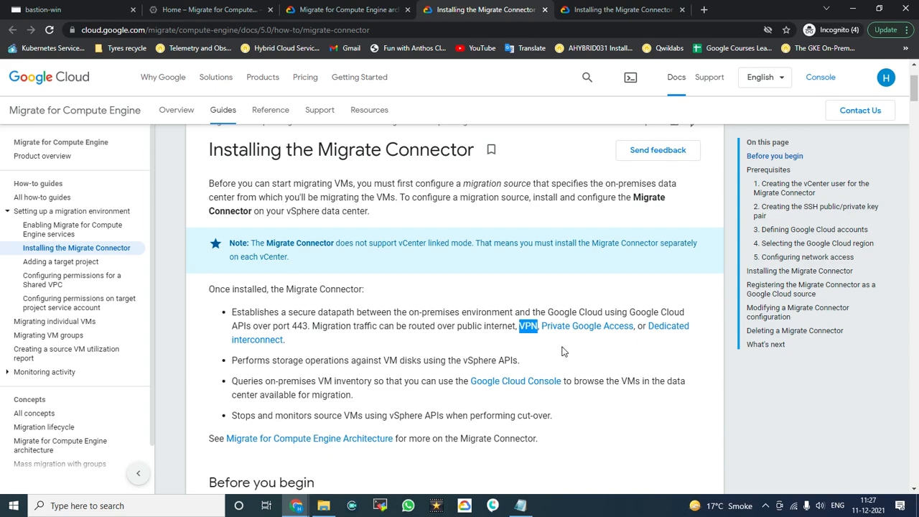
click(303, 349)
drag(286, 341, 649, 327)
click(662, 338)
drag(457, 327, 513, 328)
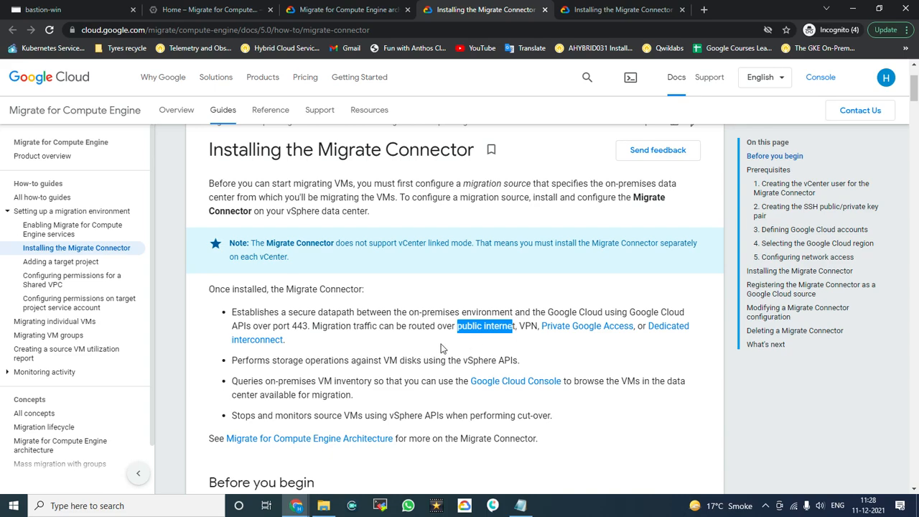
click(410, 333)
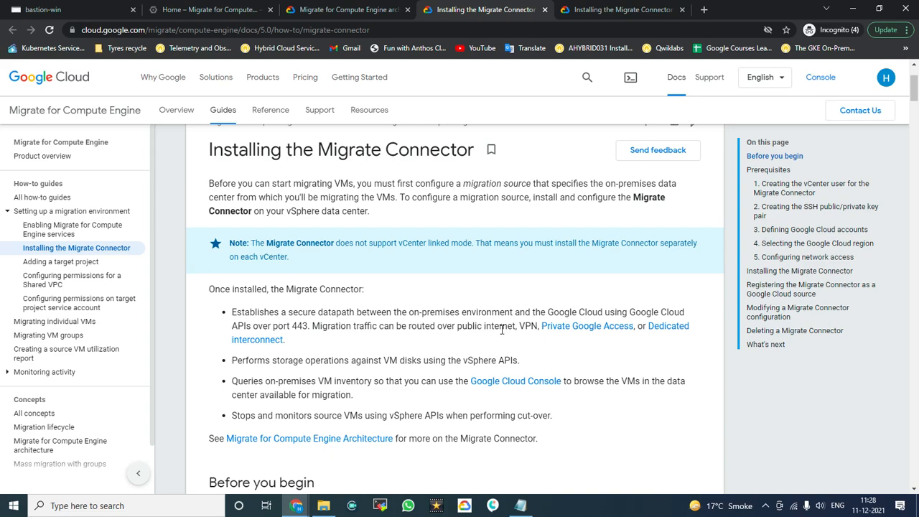
double_click(525, 326)
click(483, 164)
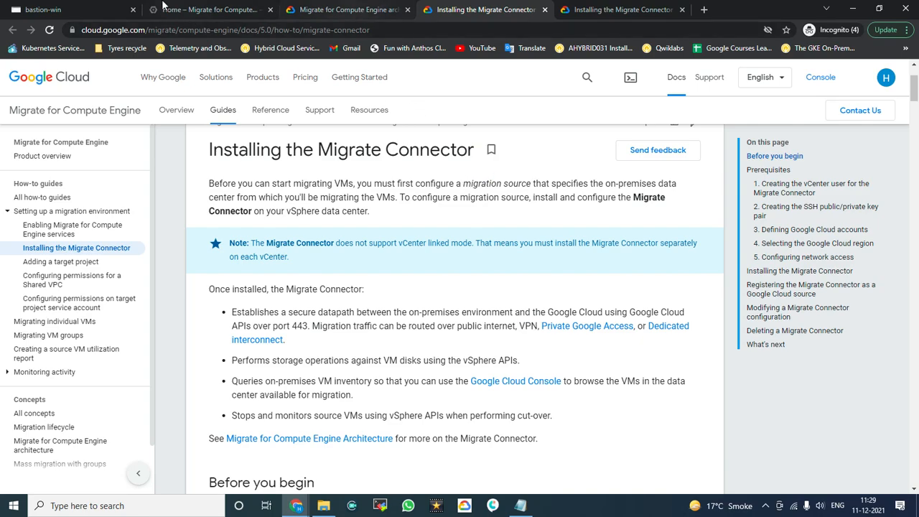
Step: Activate Cloud Shell from the console dashboard, enlarge the panel, and pop it into a separate tab
click(179, 10)
click(52, 9)
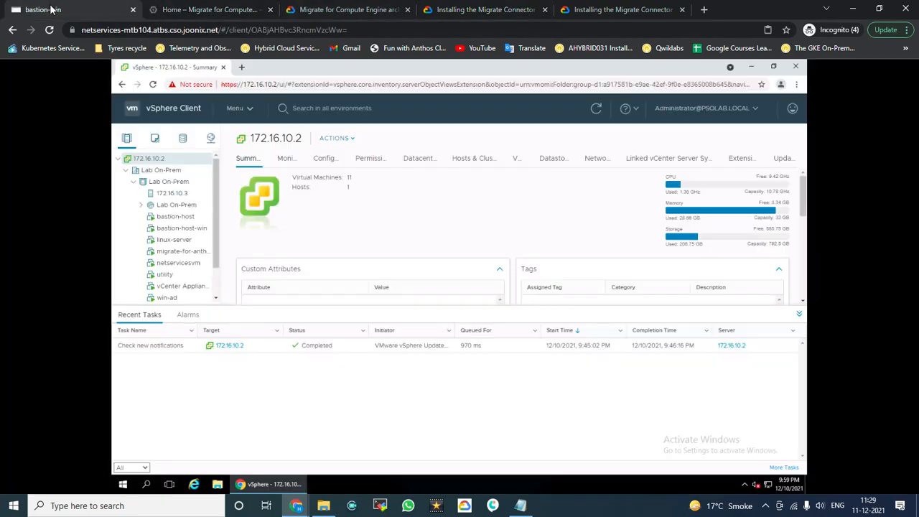
click(189, 10)
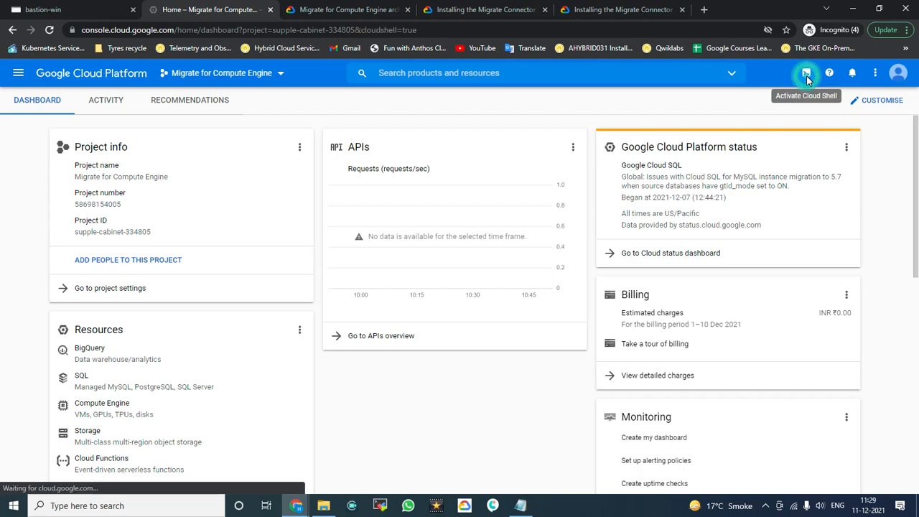
click(806, 74)
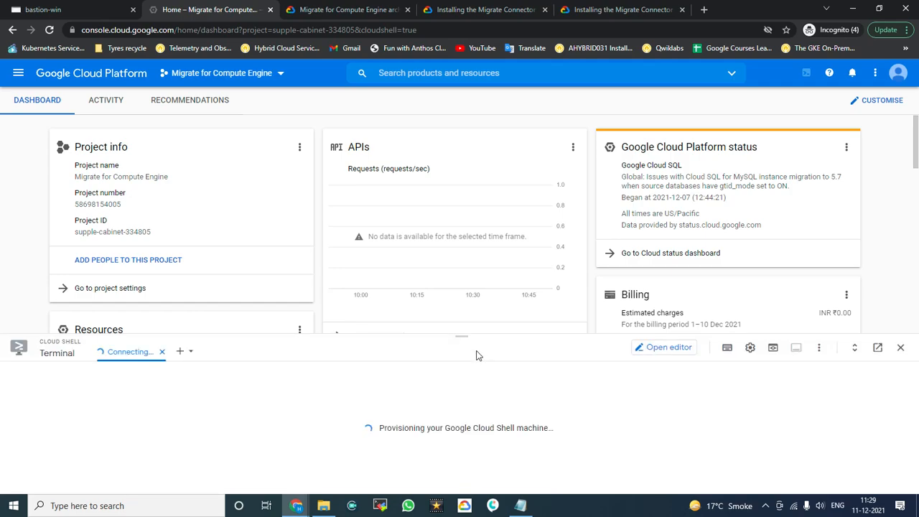
drag(462, 340, 466, 134)
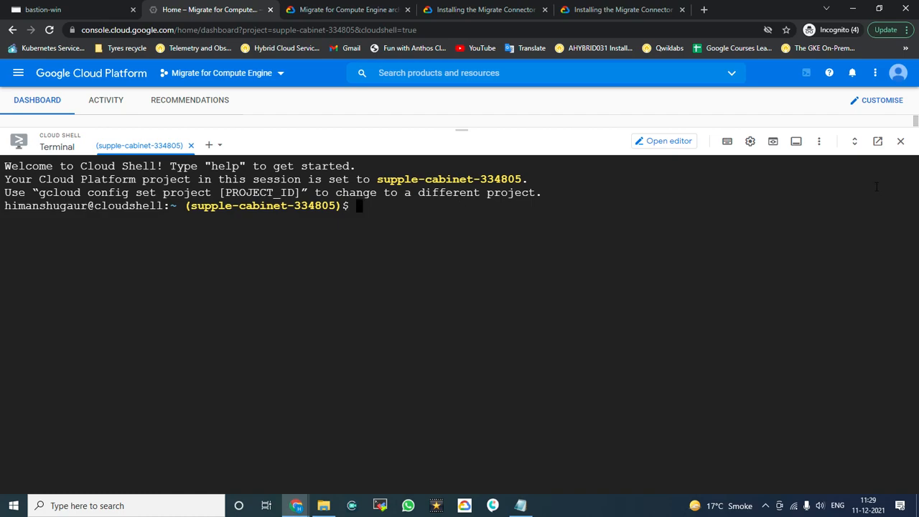
click(879, 141)
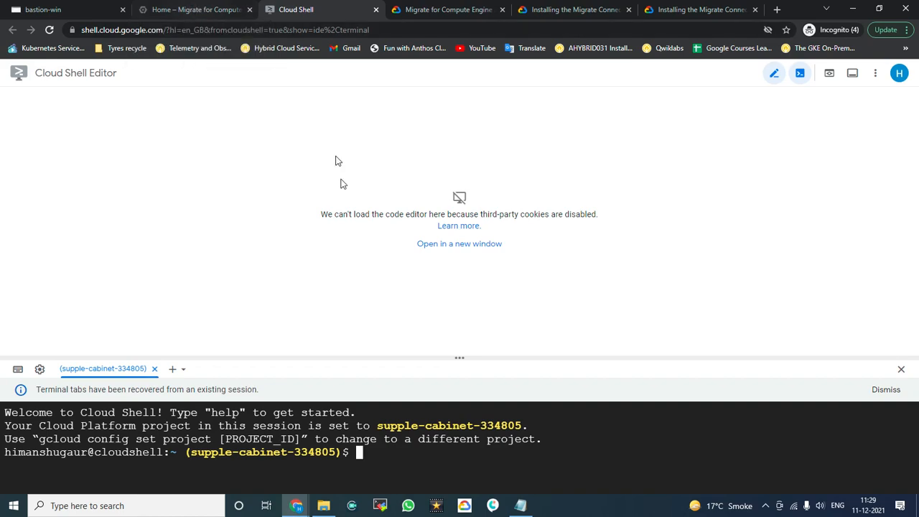
Step: Run 'gcloud auth list', authorise Cloud Shell to use the credentials, and clear the terminal
drag(461, 360, 459, 94)
click(448, 258)
text(gcloud auth list)
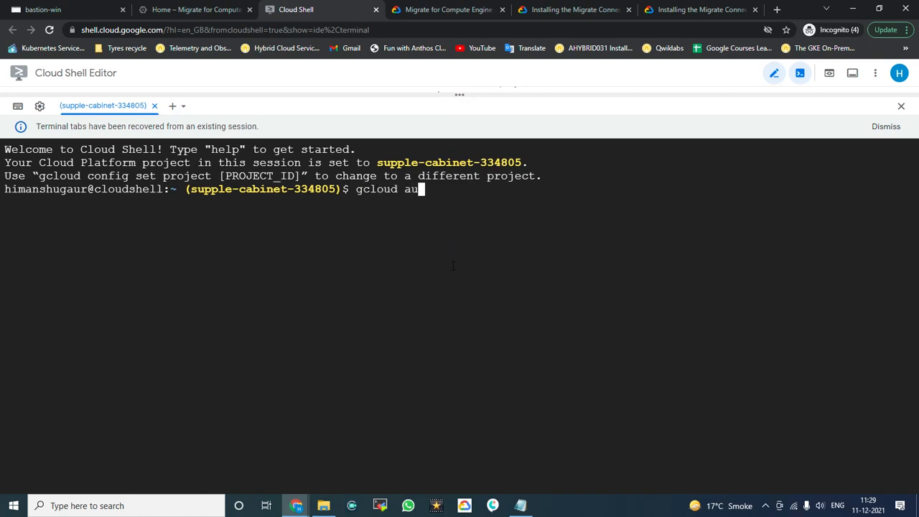
key(Return)
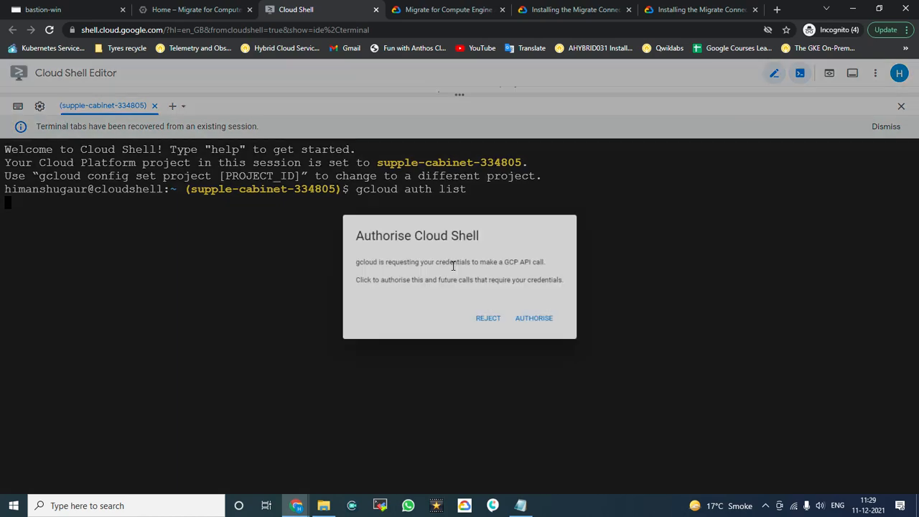
click(539, 322)
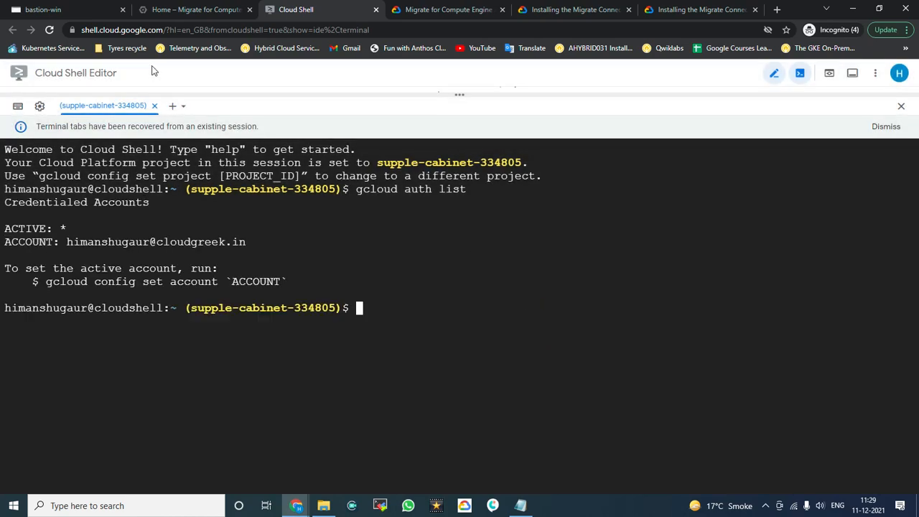
key(Return)
key(Return)
key(Return)
key(ctrl+l)
key(Return)
key(Return)
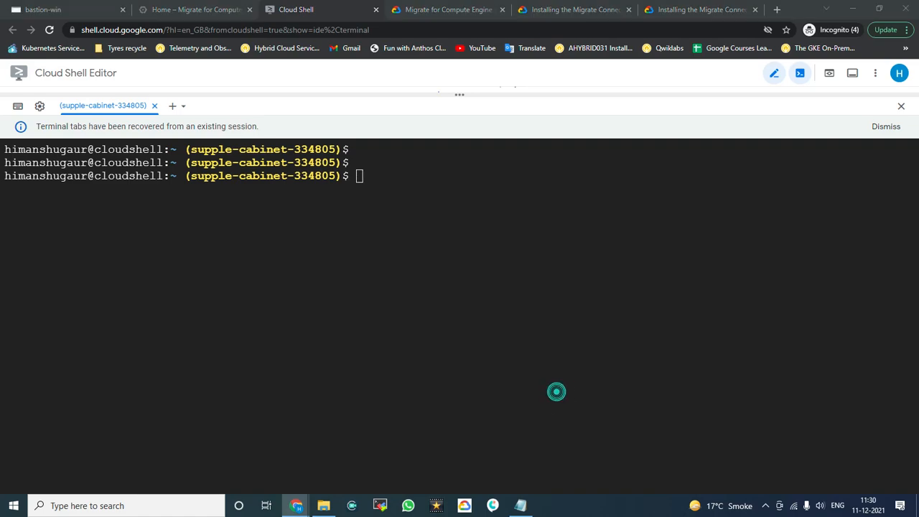
Step: Run the default-allow-http firewall command, answer y to enable the Compute Engine API, and reject the dashboard's authorisation prompt
right_click(623, 283)
click(669, 374)
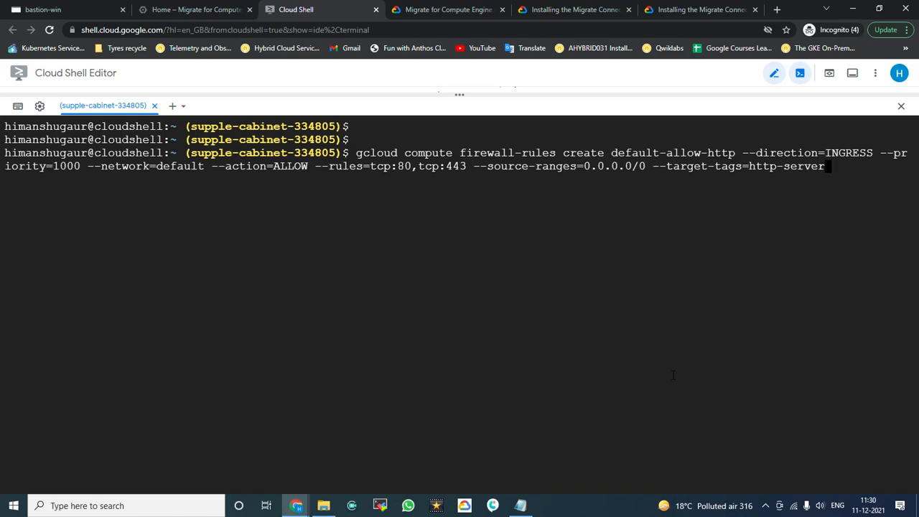
key(Return)
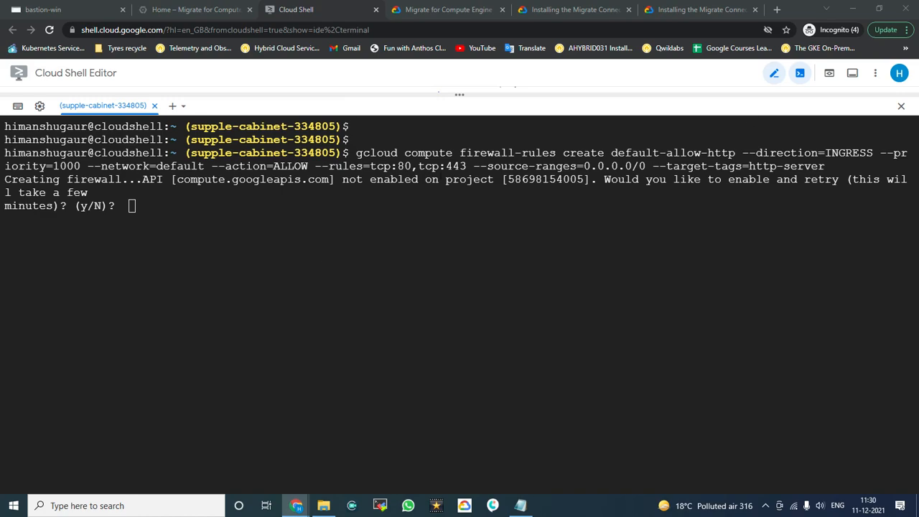
click(353, 288)
text(y)
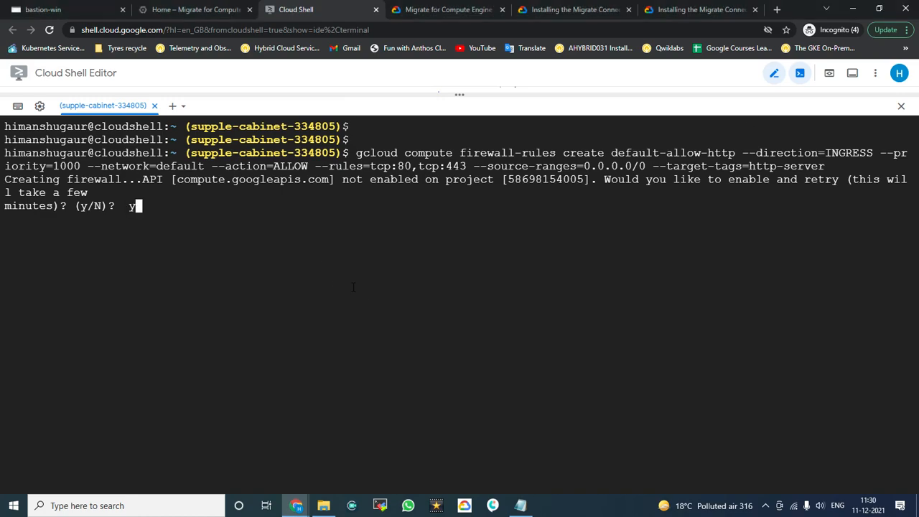
key(Return)
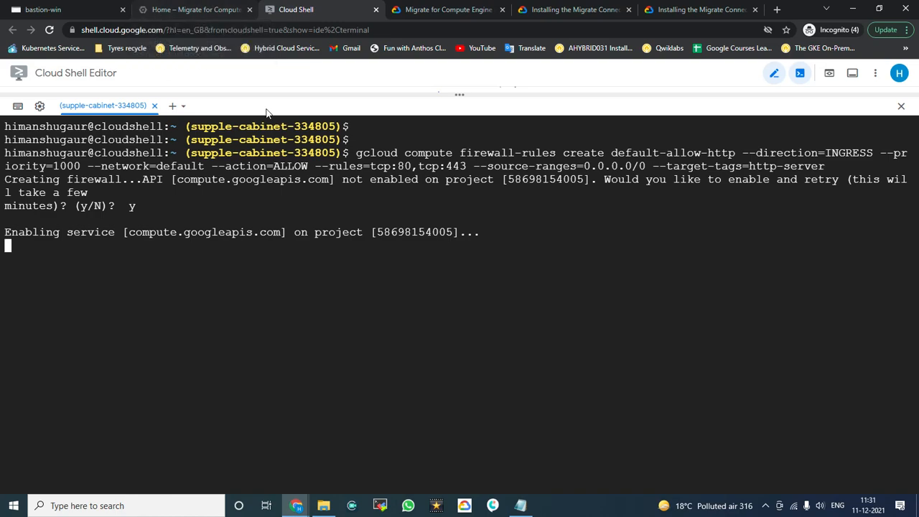
click(181, 10)
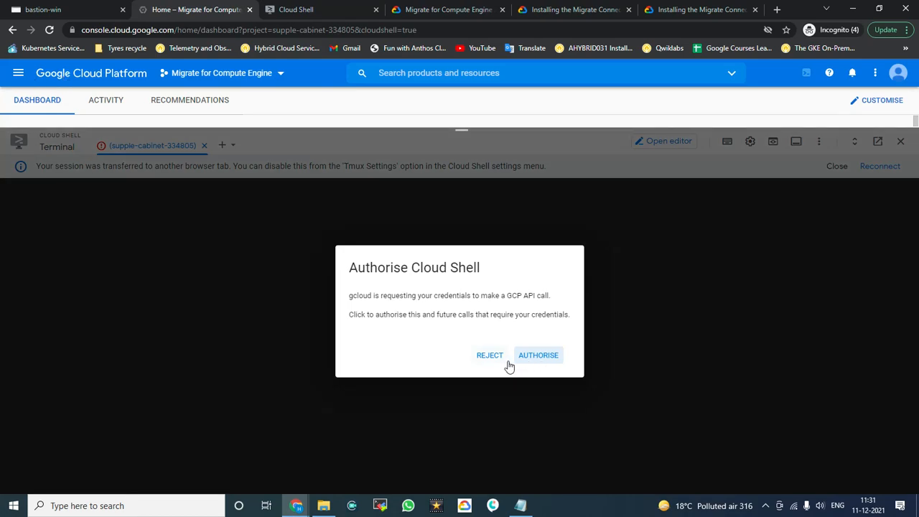
click(486, 362)
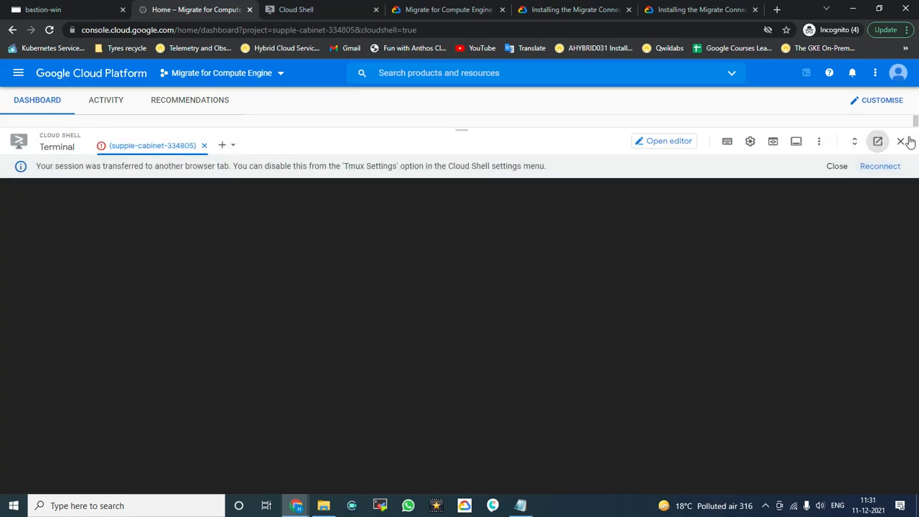
Step: Close the Cloud Shell panel and navigate through Compute Engine to Migrate for Compute Engine
click(902, 140)
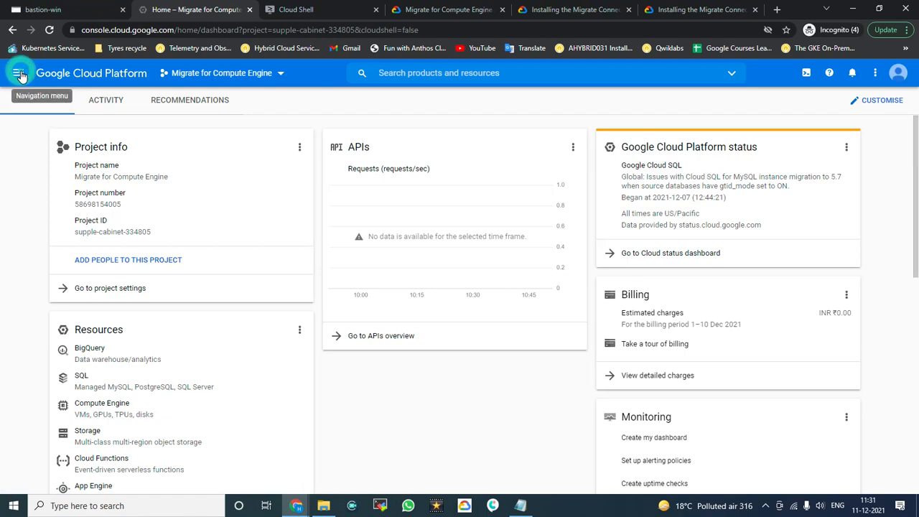
click(20, 75)
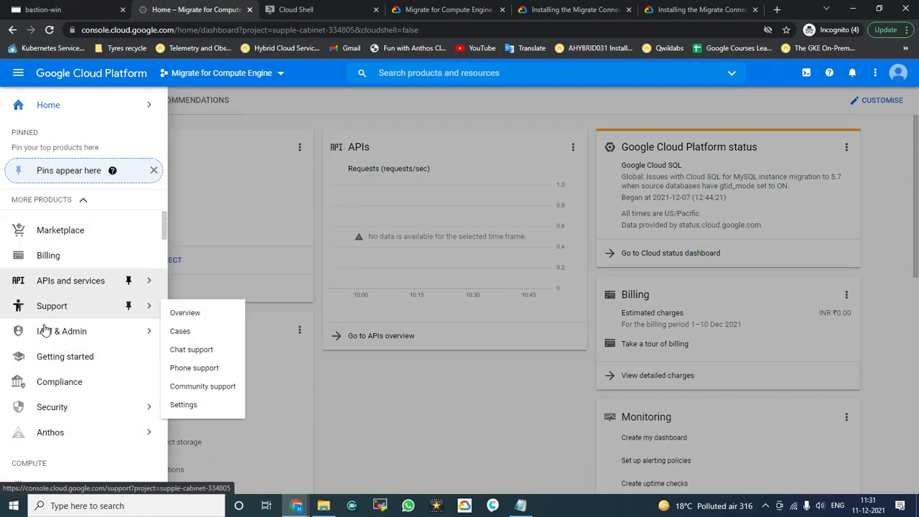
scroll(44, 329, down, 3)
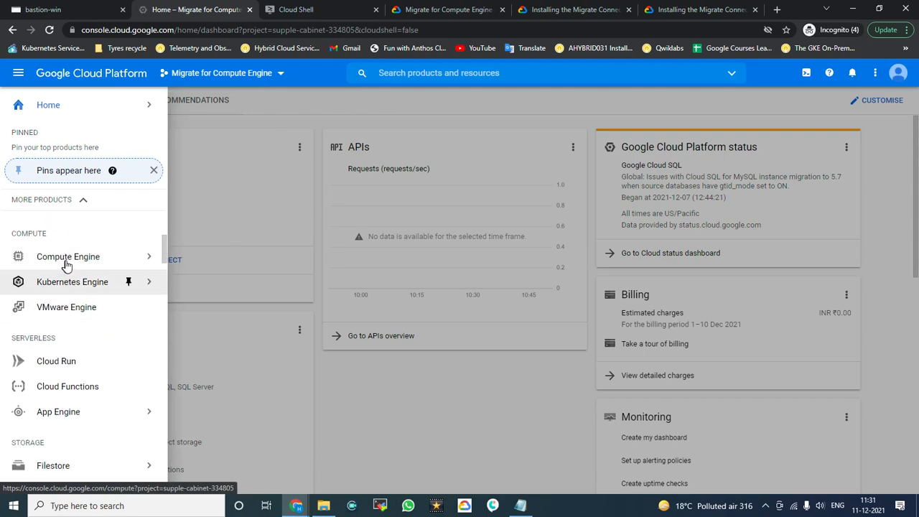
mouse_move(67, 265)
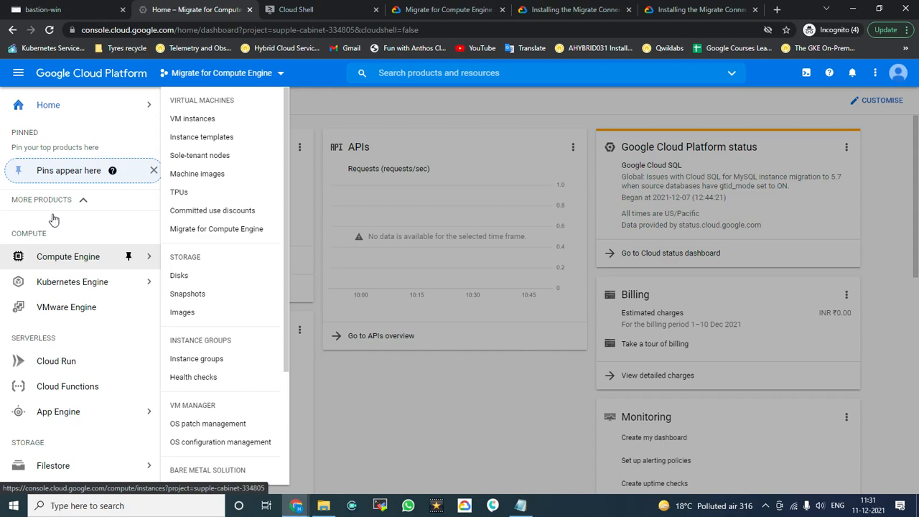
scroll(60, 262, up, 2)
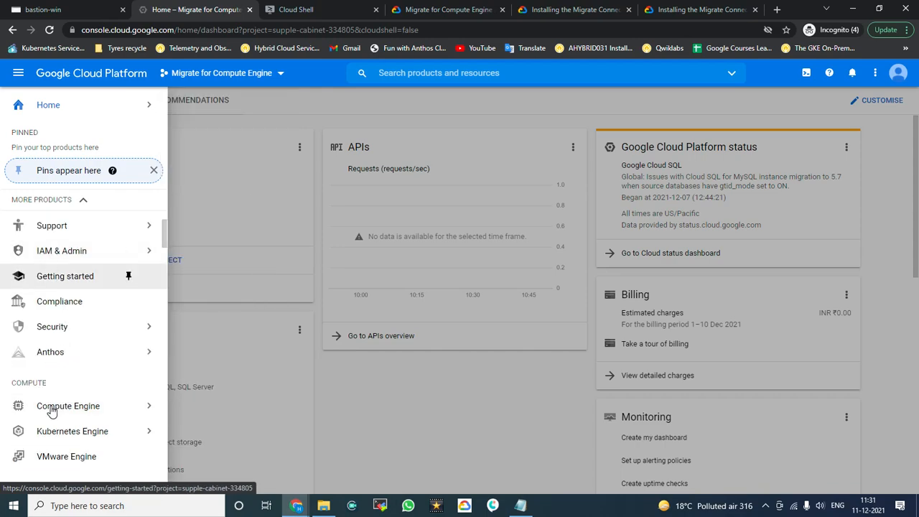
mouse_move(51, 407)
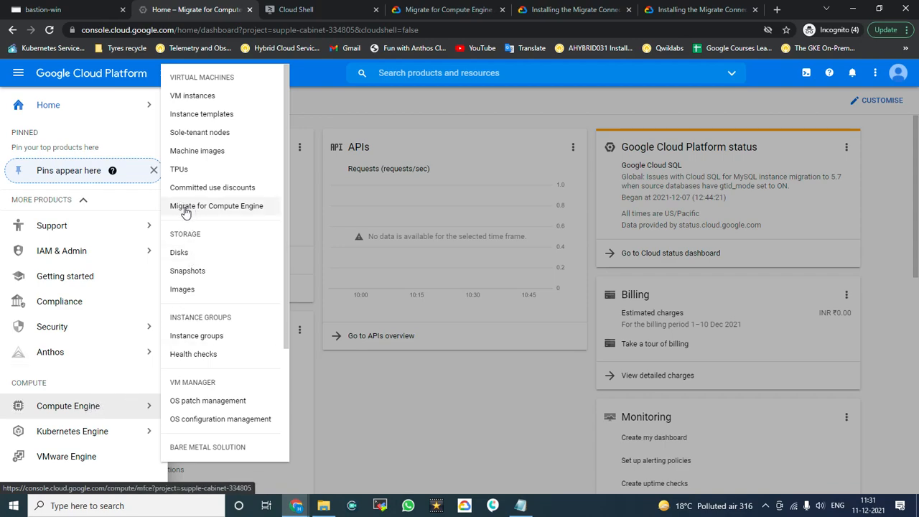
click(214, 211)
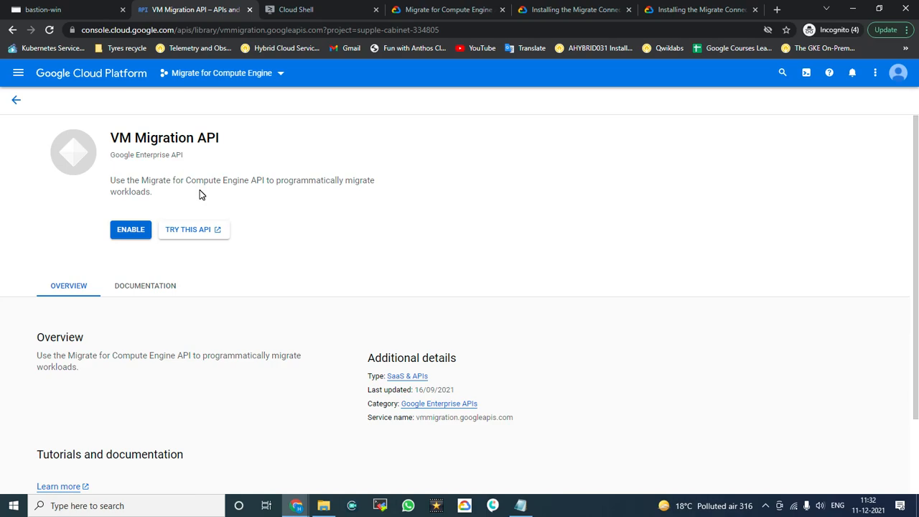
Step: Enable the VM Migration API, then switch to the bastion-win vSphere session
click(132, 231)
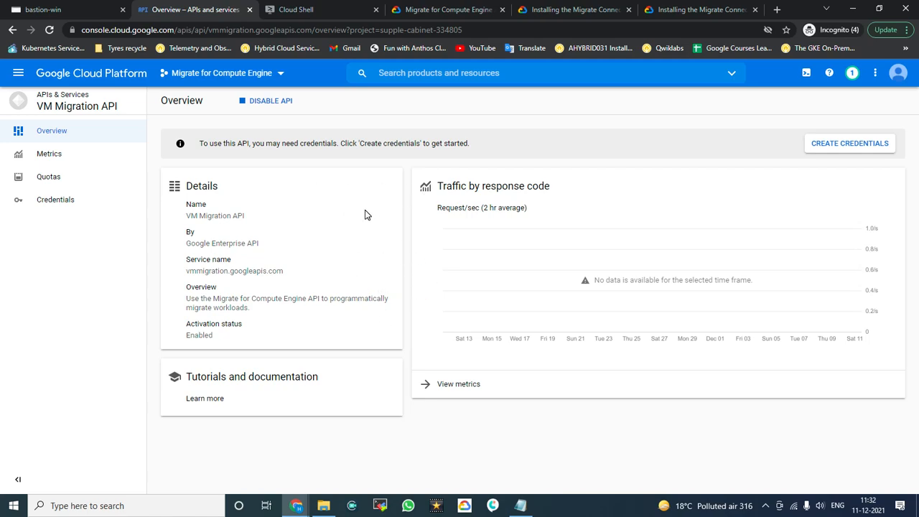
click(61, 10)
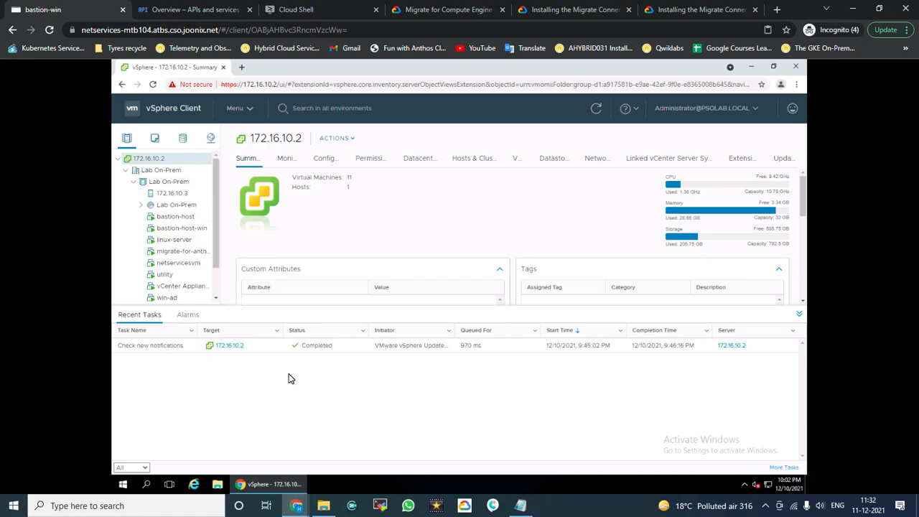
Step: In the Cloud Shell tab, check that default-allow-http allows ingress on tcp:80 and tcp:443 at priority 1000
click(188, 13)
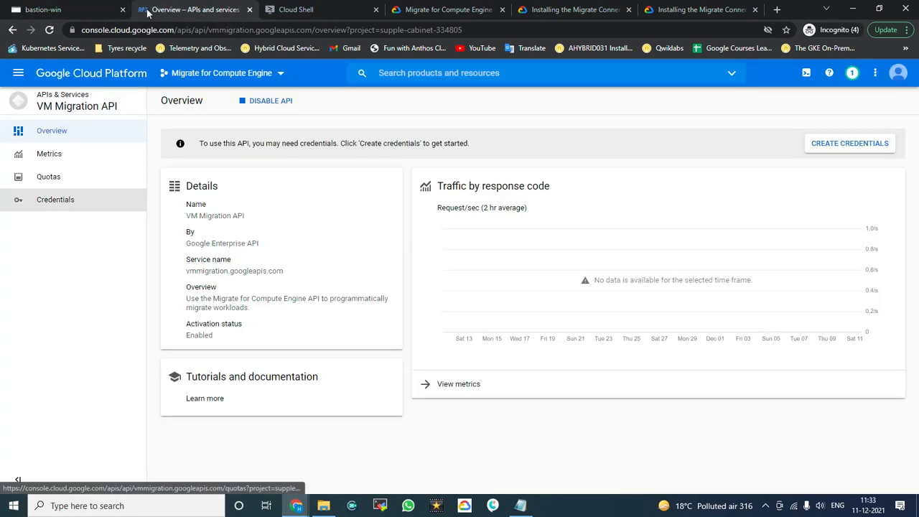
click(347, 10)
click(470, 384)
key(Return)
key(Return)
key(Return)
key(Return)
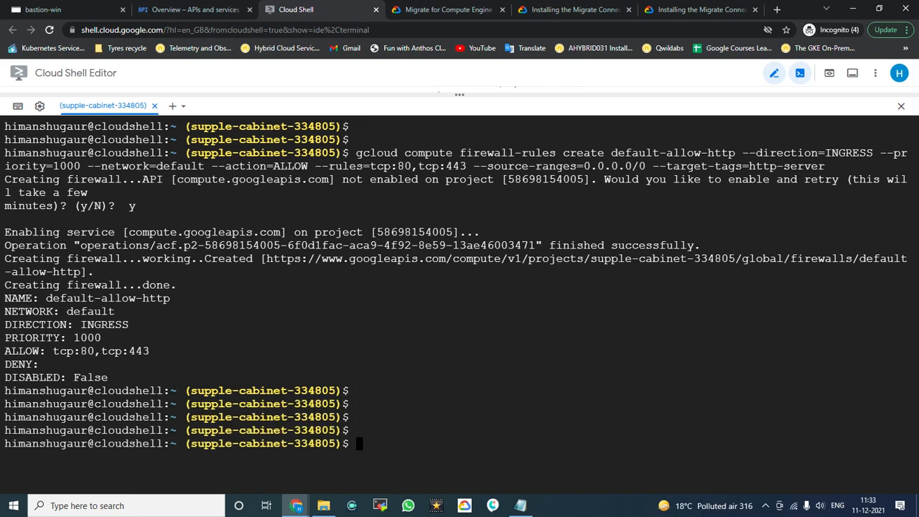
click(353, 357)
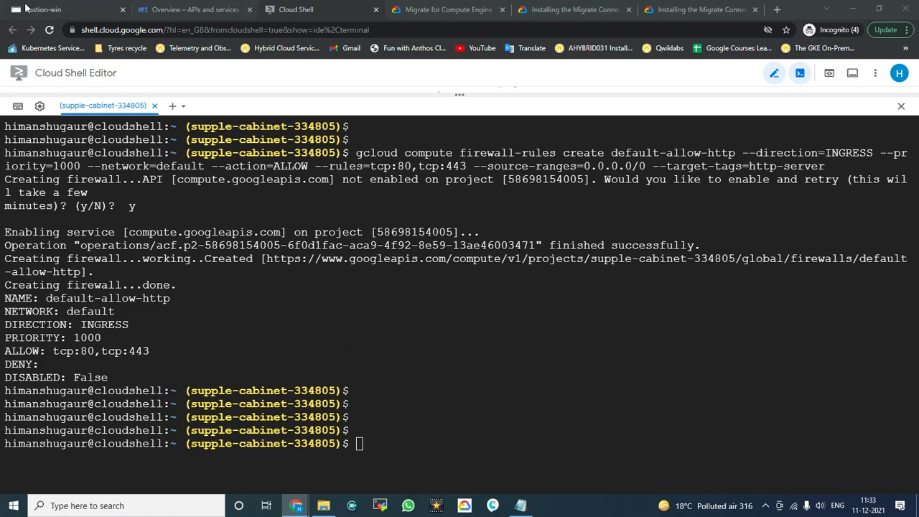
Step: Scroll to the vSphere-to-Google Cloud diagram on the architecture docs page, then return to the bastion-win session
click(569, 10)
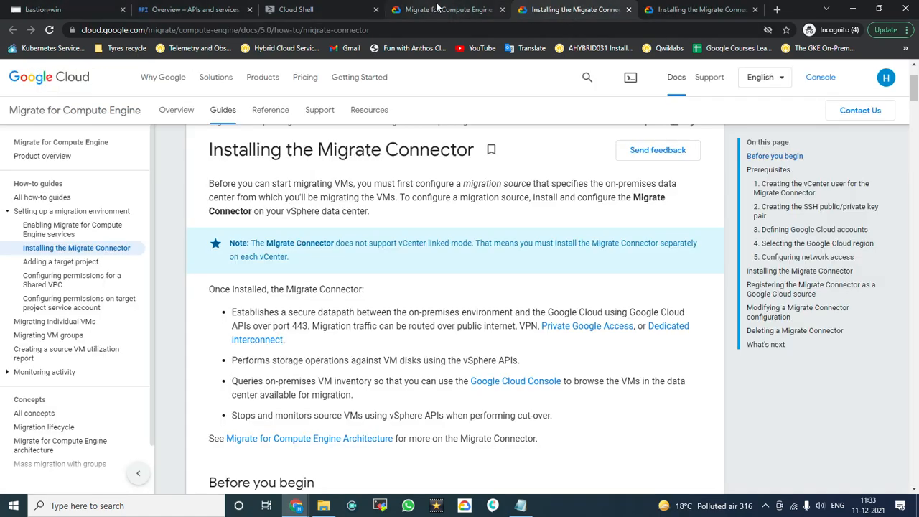
click(446, 10)
scroll(334, 427, down, 1)
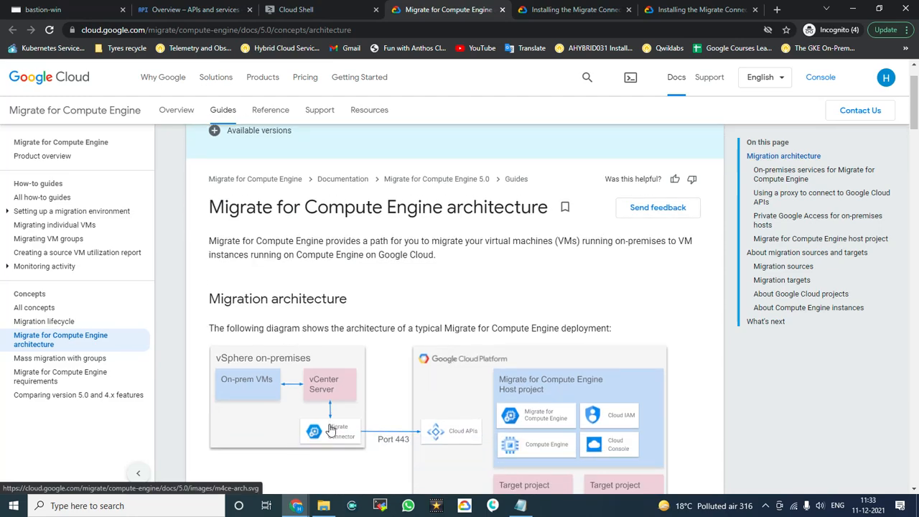
scroll(334, 427, down, 1)
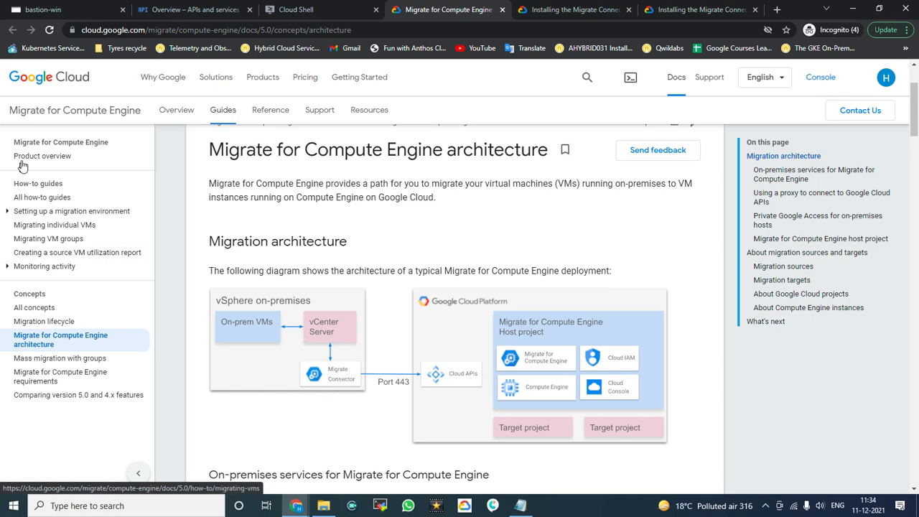
click(39, 9)
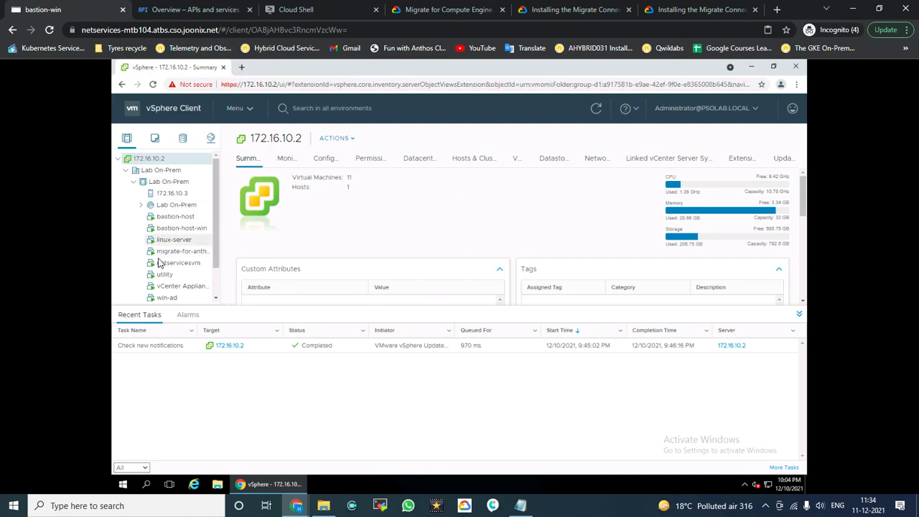
scroll(164, 267, down, 1)
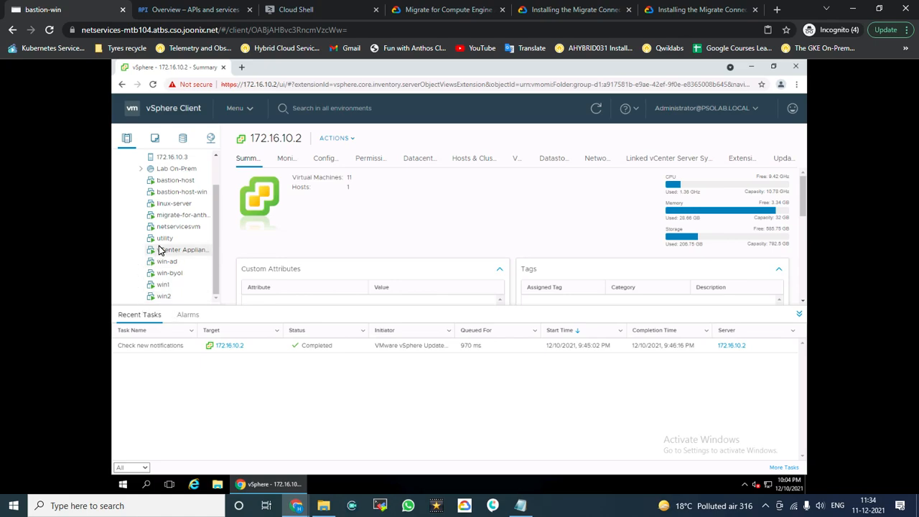
scroll(159, 249, up, 1)
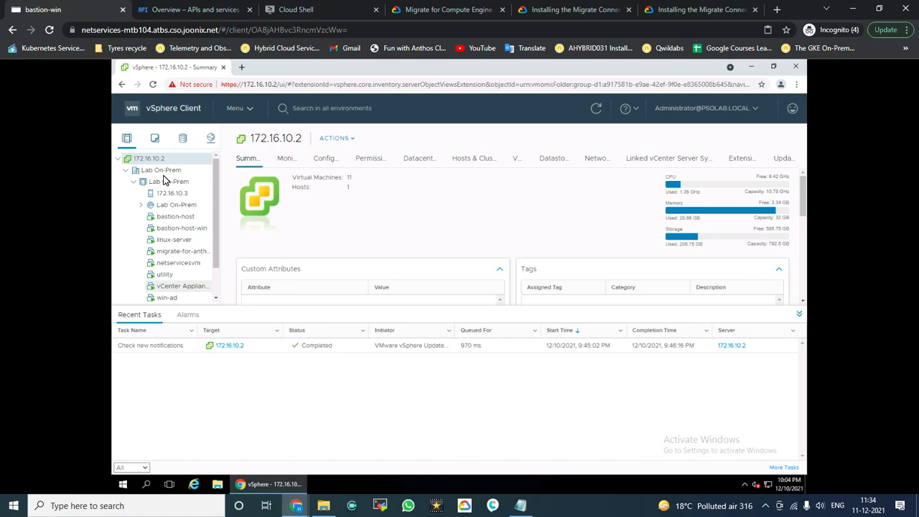
scroll(160, 176, down, 1)
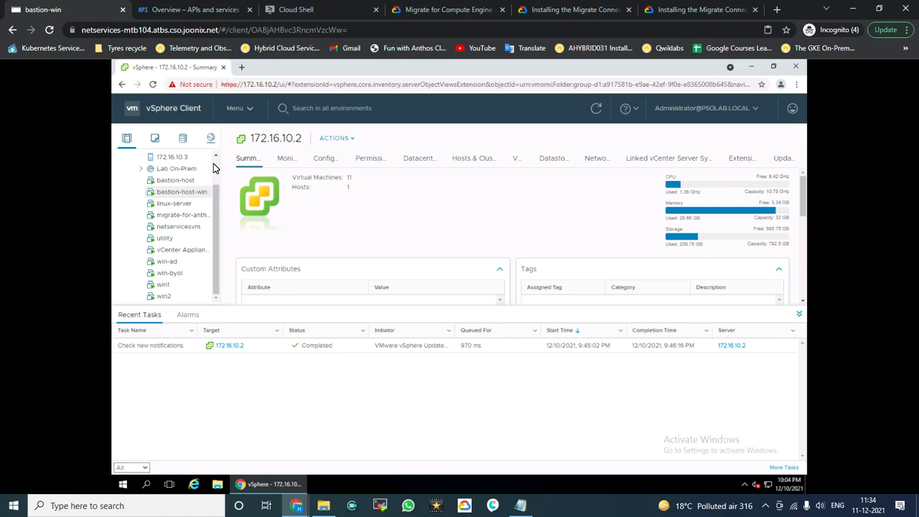
scroll(220, 184, up, 1)
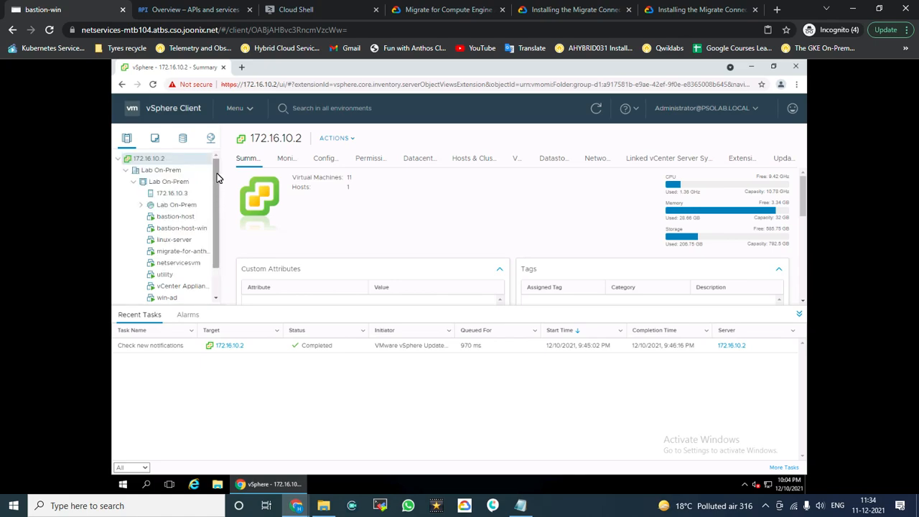
Step: Bring up the Migrate Connector installation steps in the 'Installing the Migrate Connector' guide
click(199, 10)
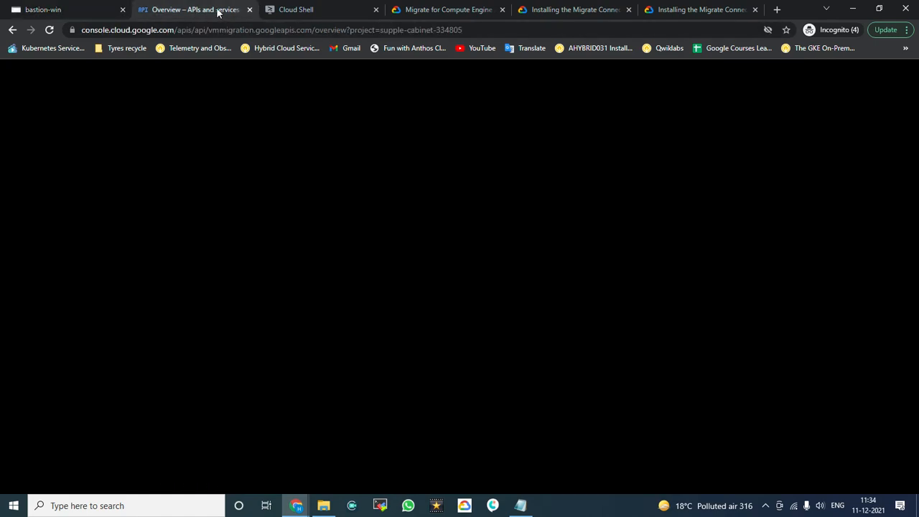
click(264, 10)
click(202, 7)
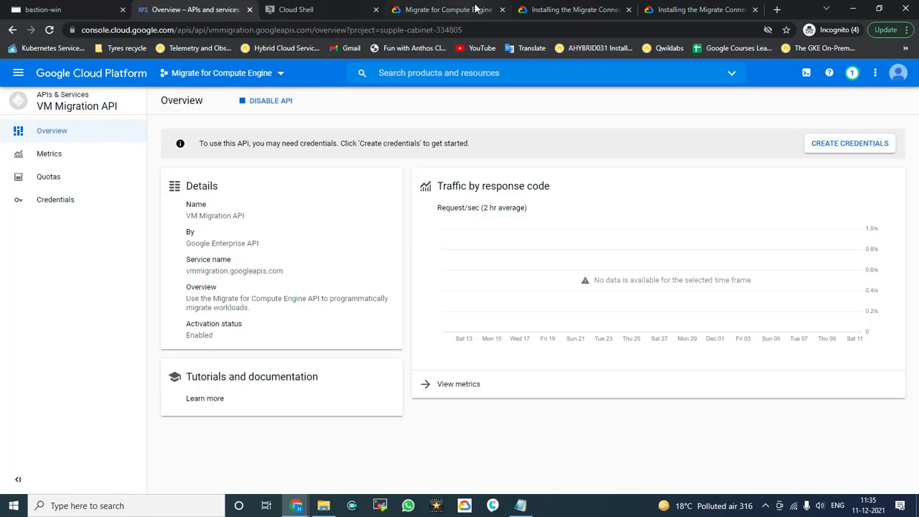
click(446, 9)
click(571, 10)
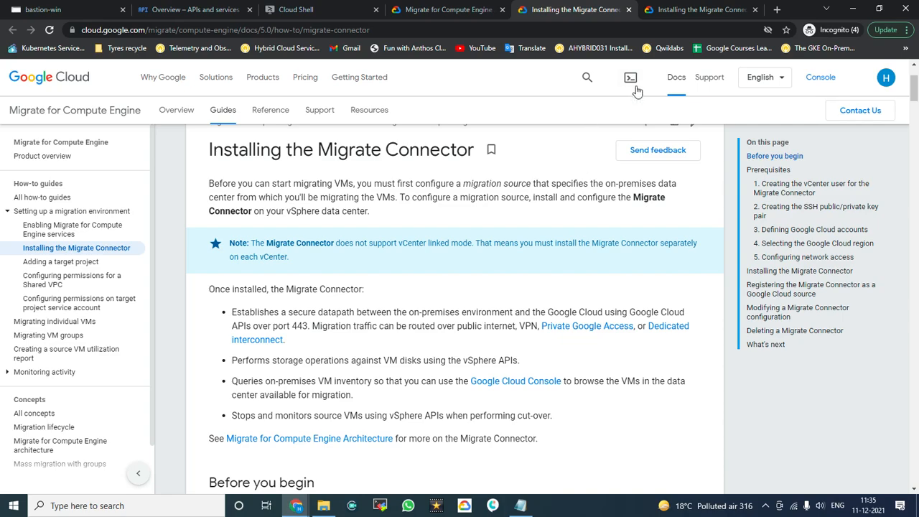
click(668, 14)
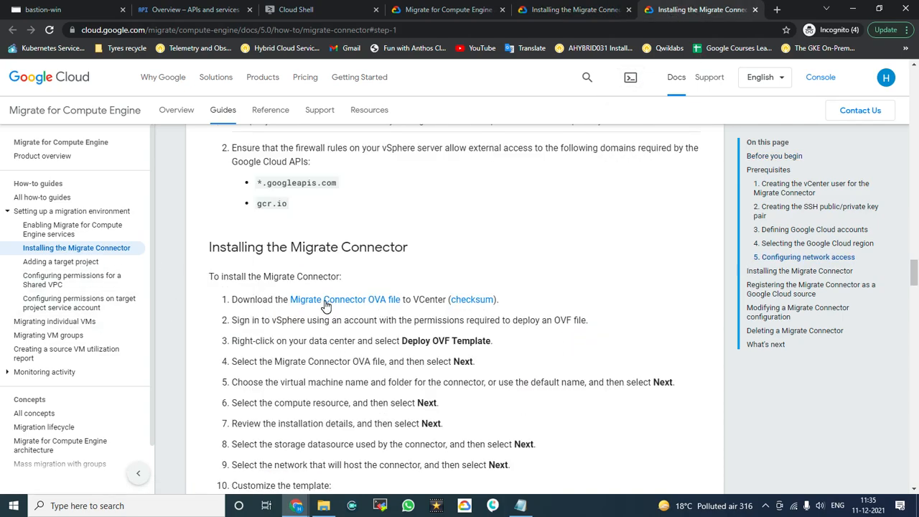
Step: Start downloading the Migrate Connector OVA file, then cancel the download
click(375, 306)
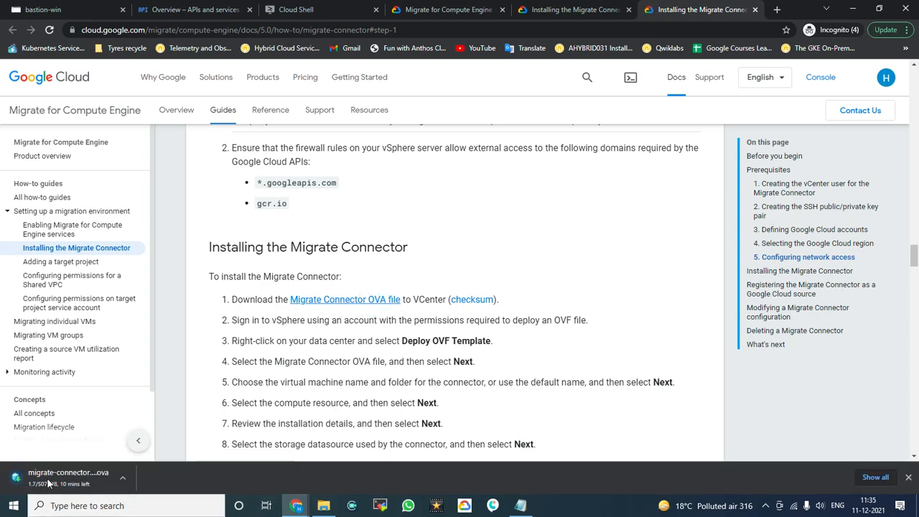
click(124, 479)
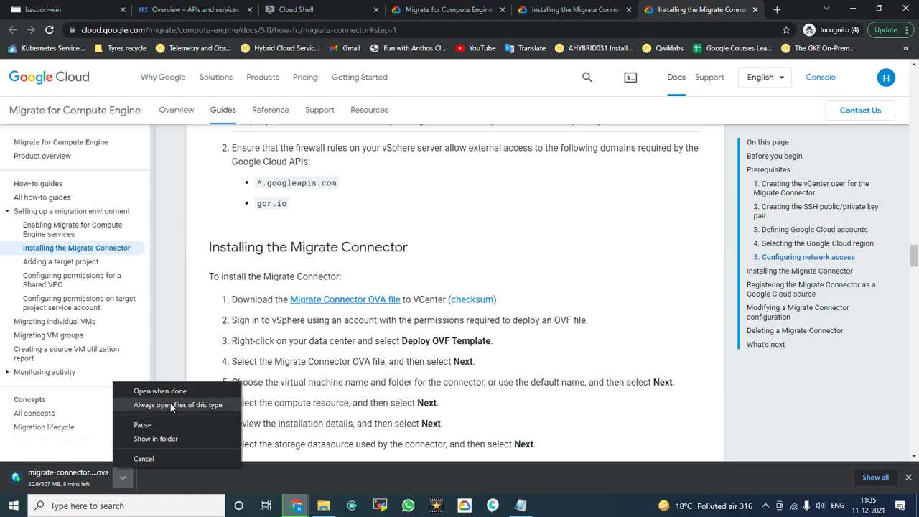
click(149, 459)
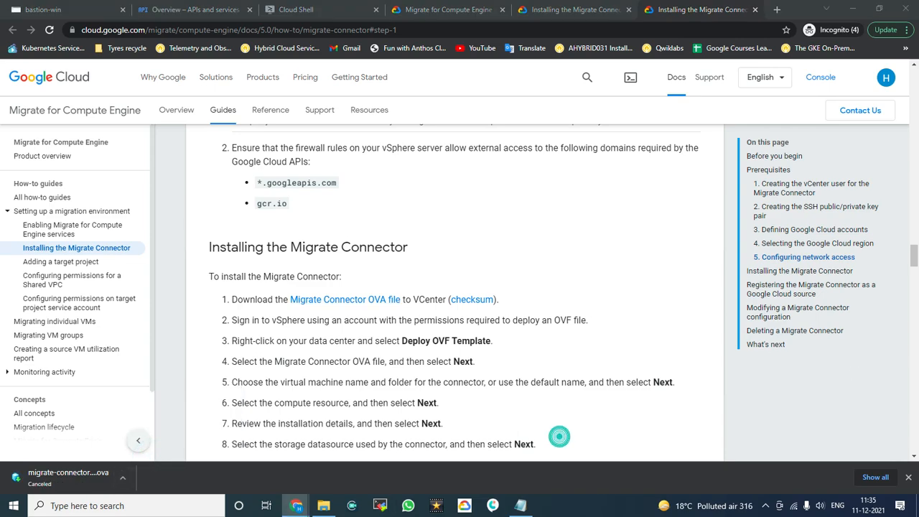
click(178, 19)
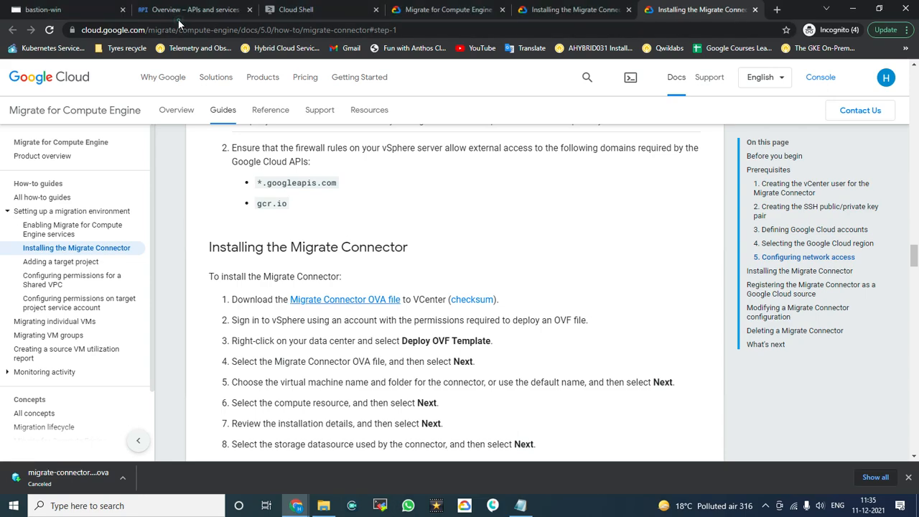
Step: Back in the bastion-win vSphere session, open the Lab On-Prem datacenter's actions menu
click(75, 10)
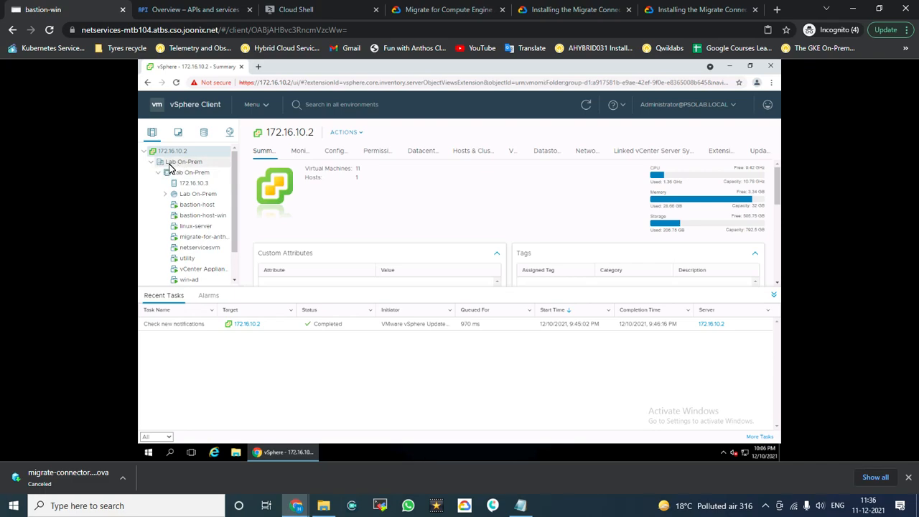
right_click(171, 167)
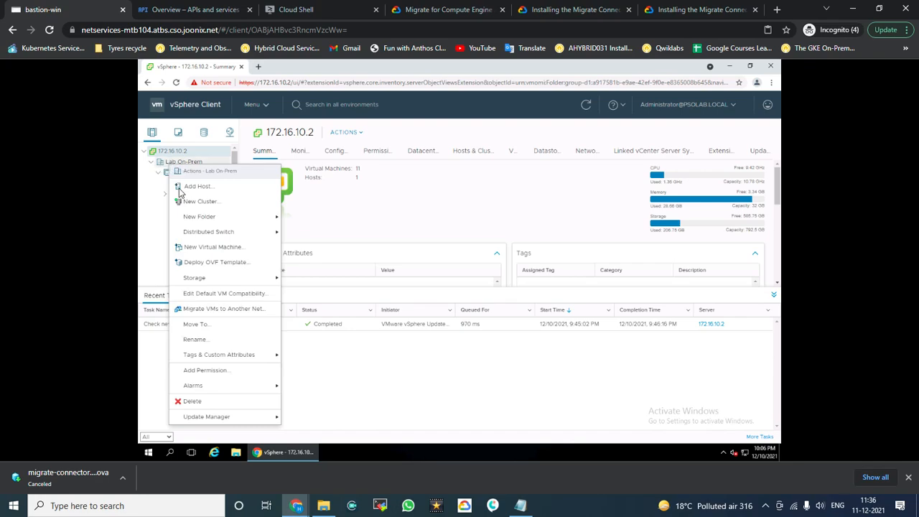
Step: Deploy an OVF template into Lab On-Prem from the pasted M4C.ova URL
click(225, 265)
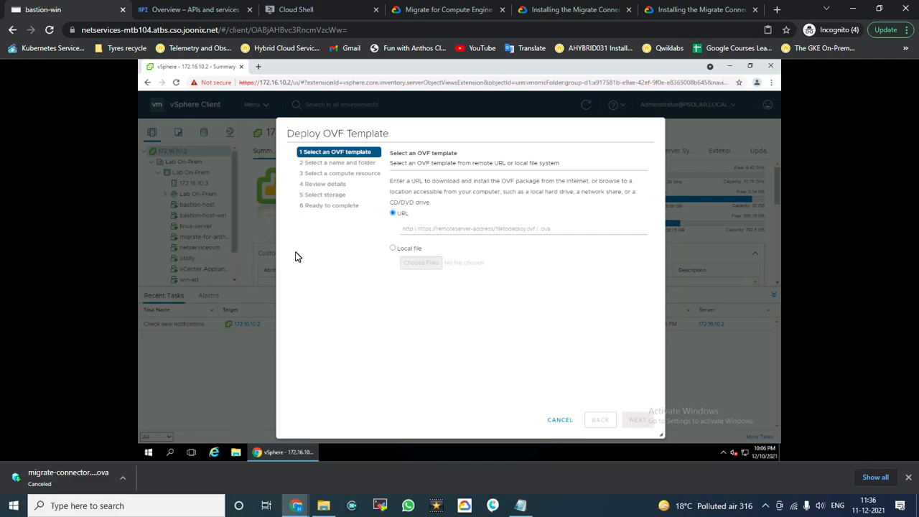
click(456, 229)
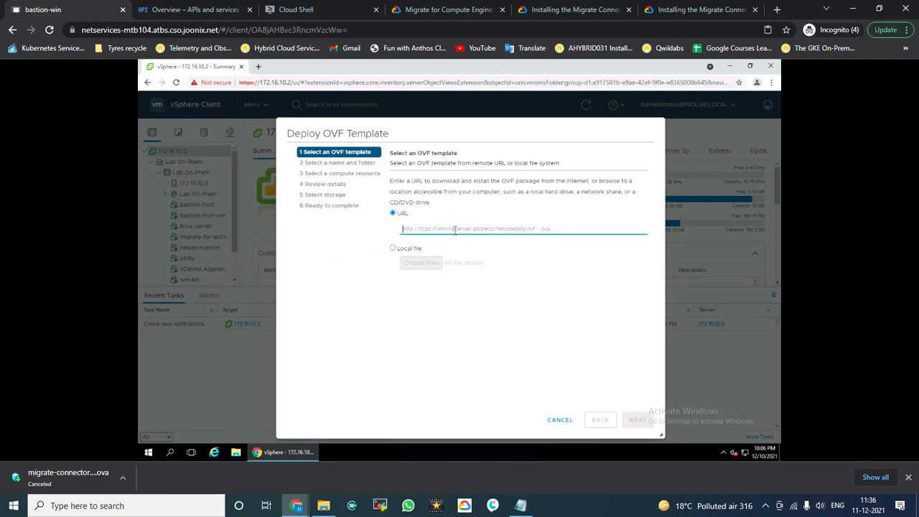
text(https://storage.googleapis.com/vmmigration-public-artifacts/M4C.ova)
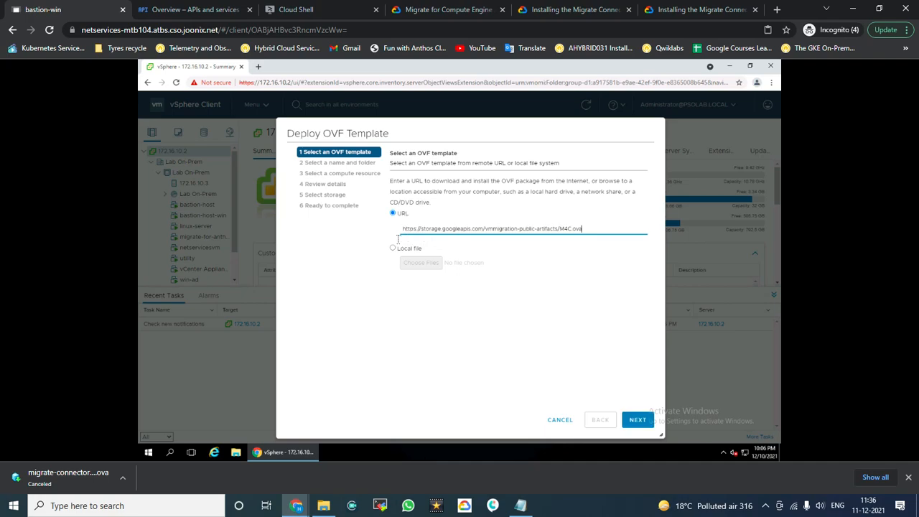
click(628, 337)
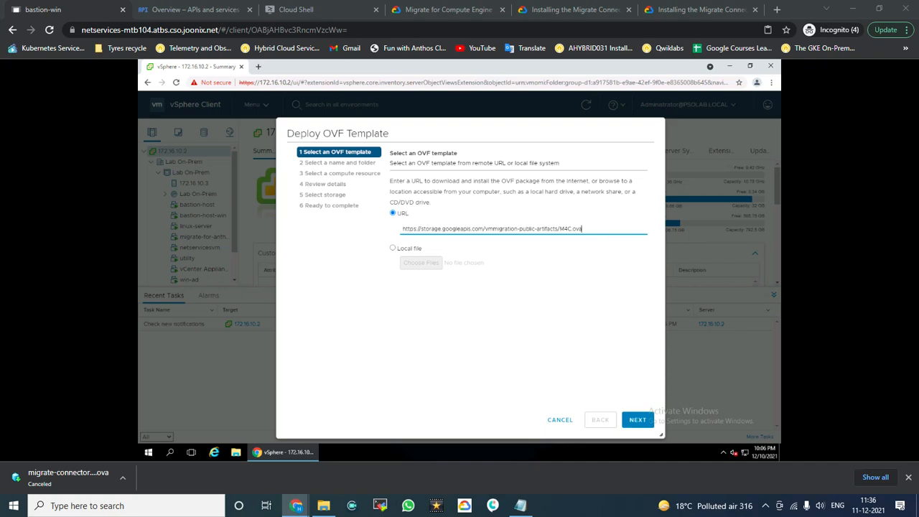
click(567, 309)
click(636, 422)
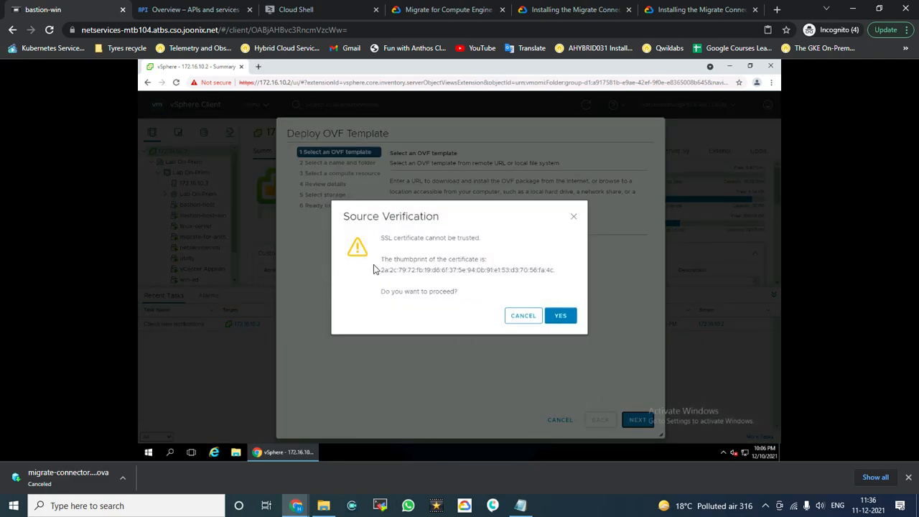
Step: Trust the source certificate and keep M4C as the VM name in Lab On-Prem
click(561, 318)
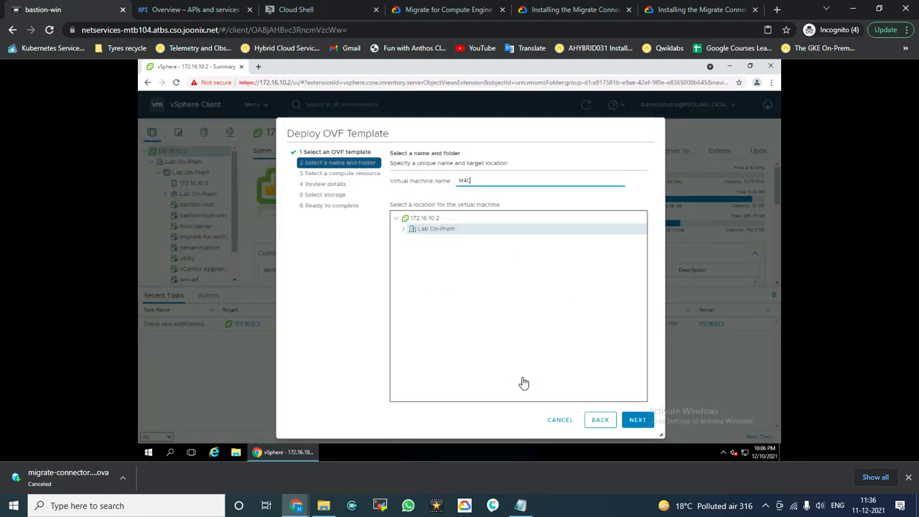
click(471, 183)
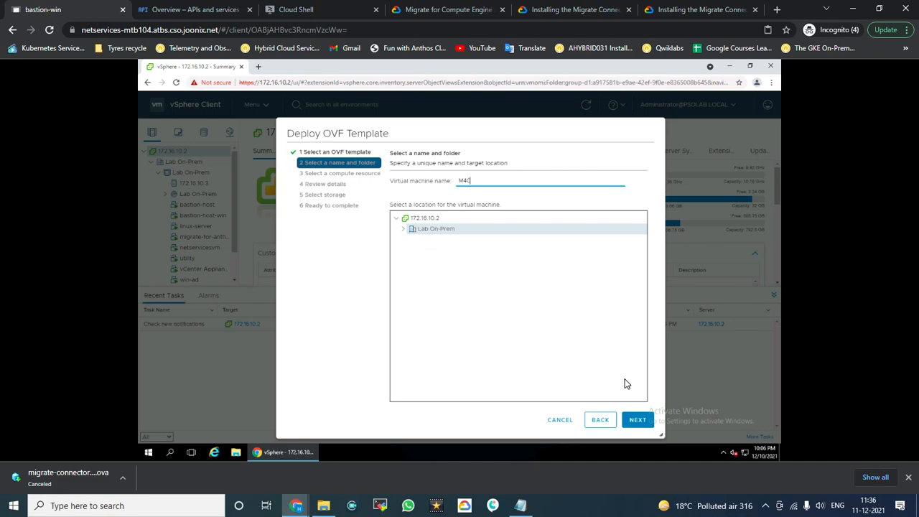
click(635, 427)
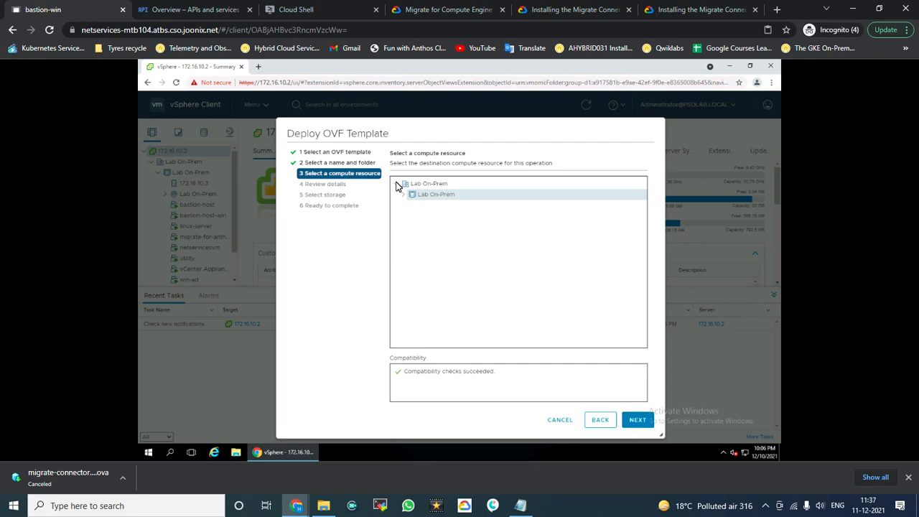
Step: Accept Lab On-Prem as compute resource, pass review details, and keep datastore1 as storage
click(635, 425)
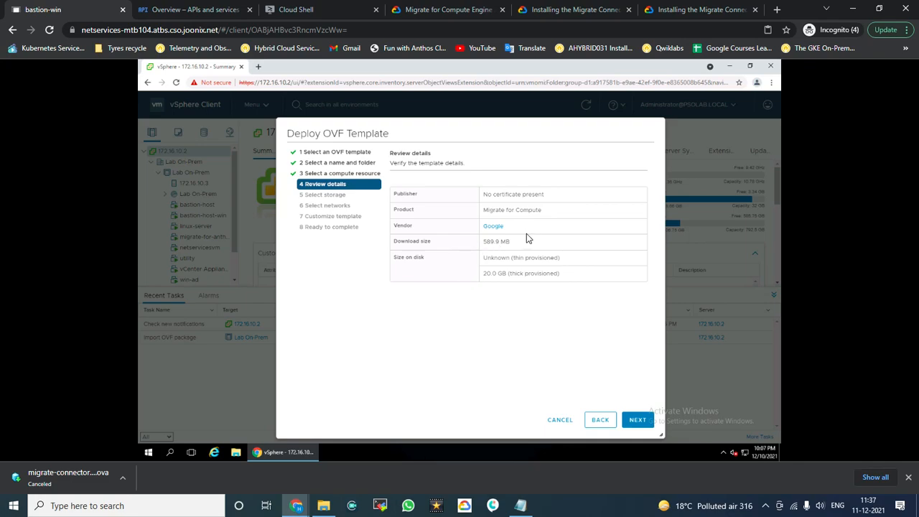
drag(531, 227, 467, 246)
click(636, 423)
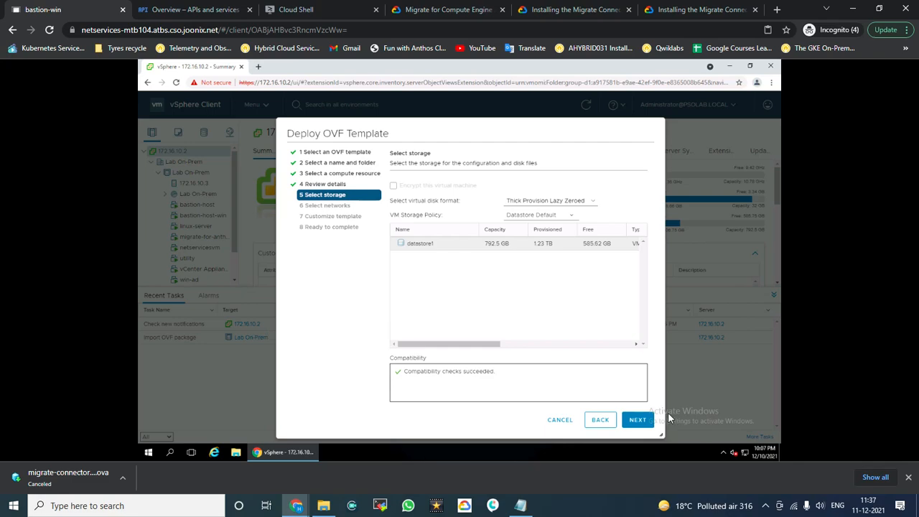
click(636, 420)
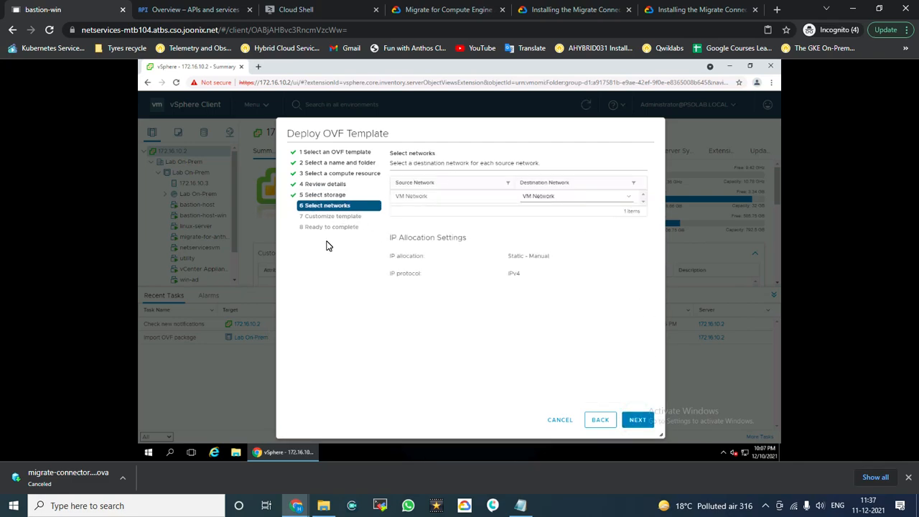
Step: Map VM Network to the 'internal management' destination network and continue to Customize template
click(578, 201)
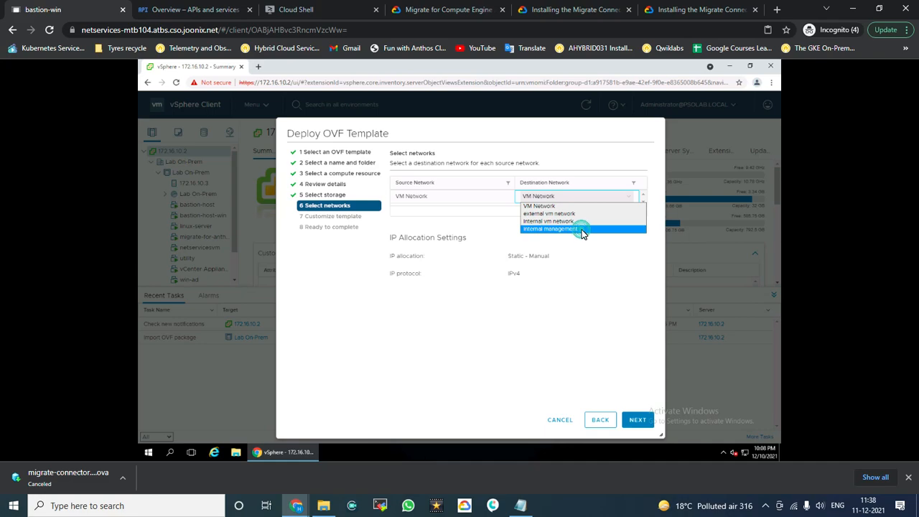
click(581, 229)
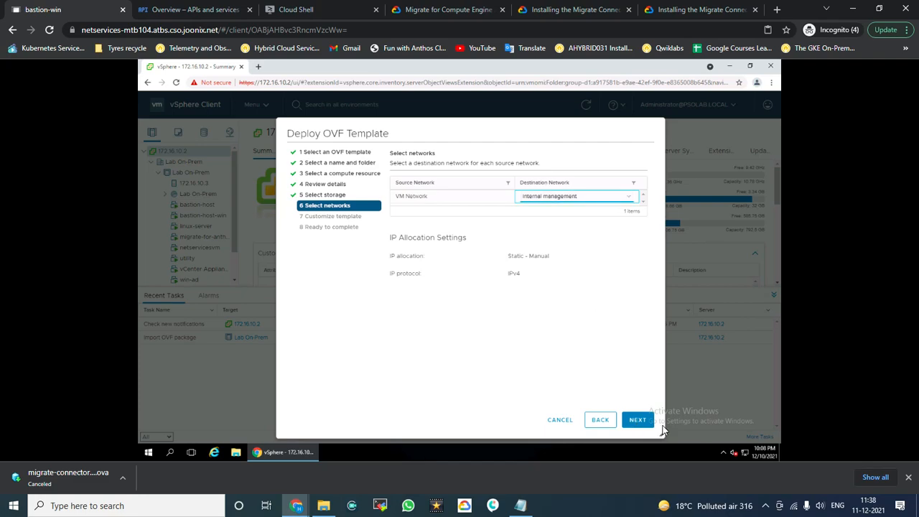
click(640, 422)
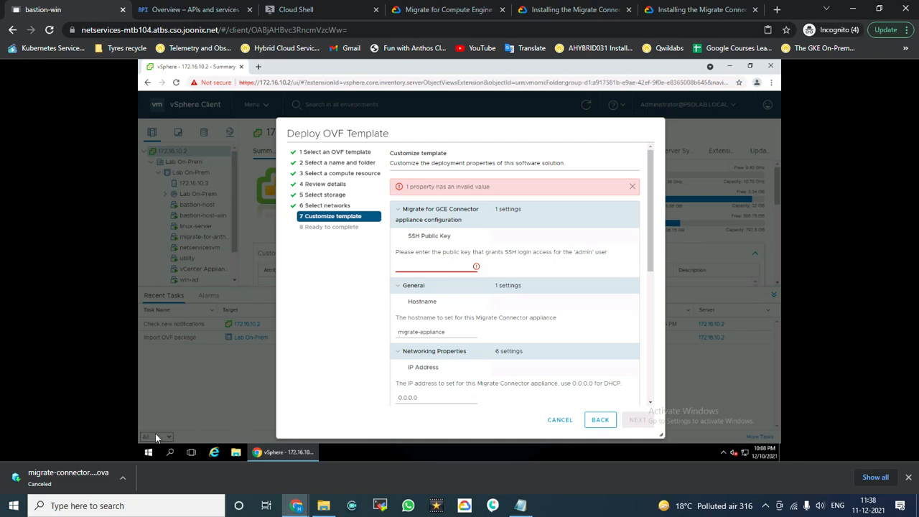
Step: Search 'putt' in the remote Start menu and launch PuTTYgen
click(144, 458)
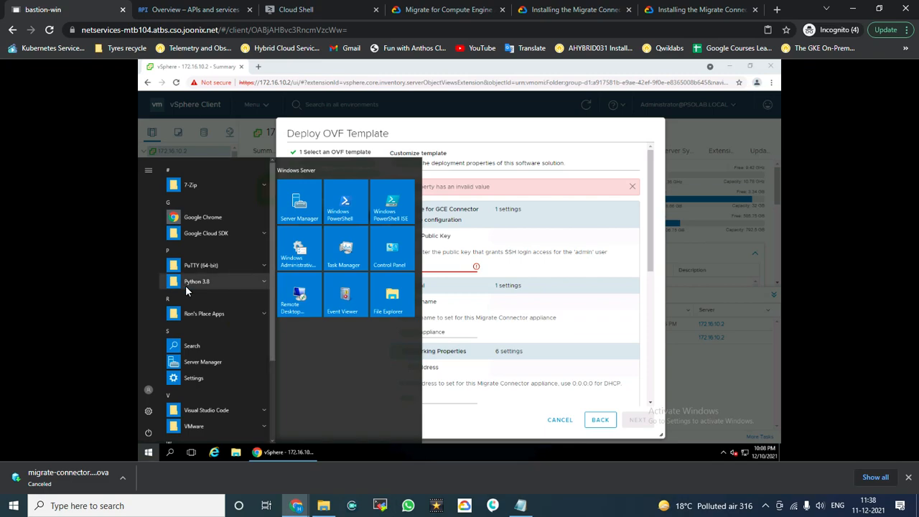
click(174, 456)
text(putt)
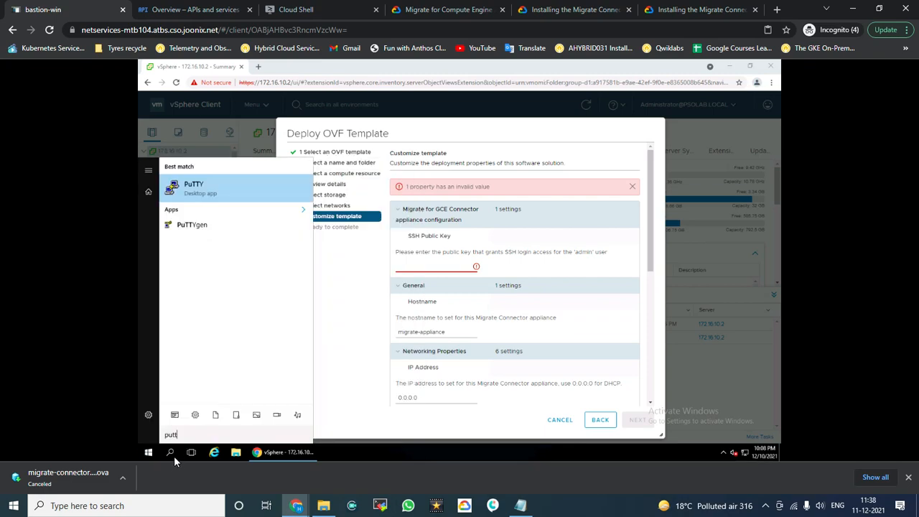
click(189, 226)
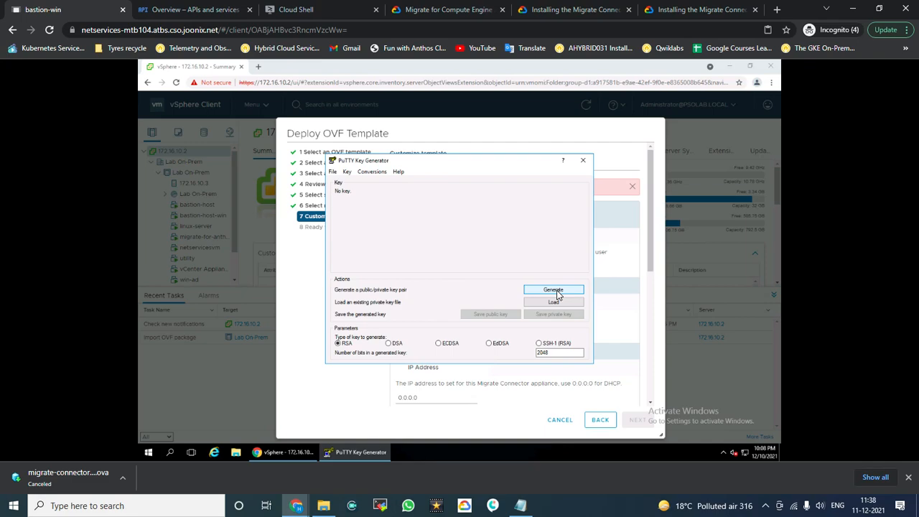
Step: Generate an RSA 2048-bit key pair, comment rsa-key-20211210, and begin saving the private key
click(558, 293)
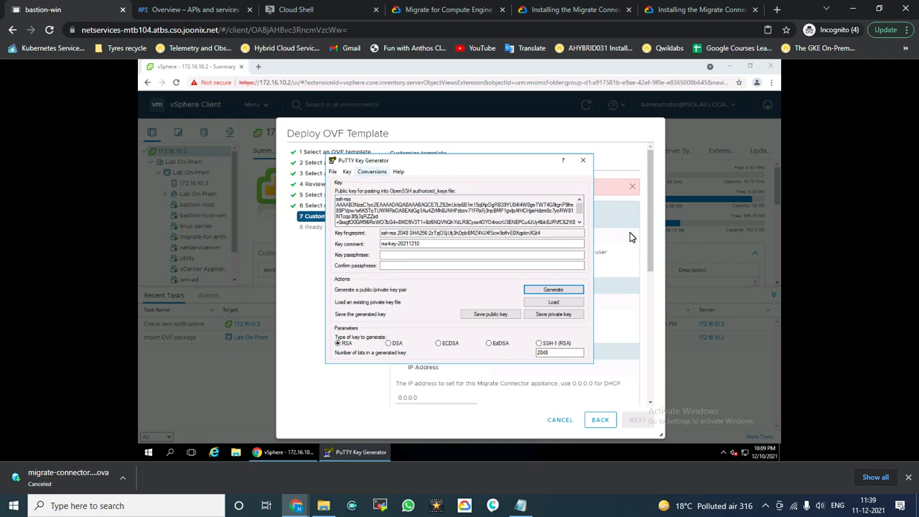
click(565, 318)
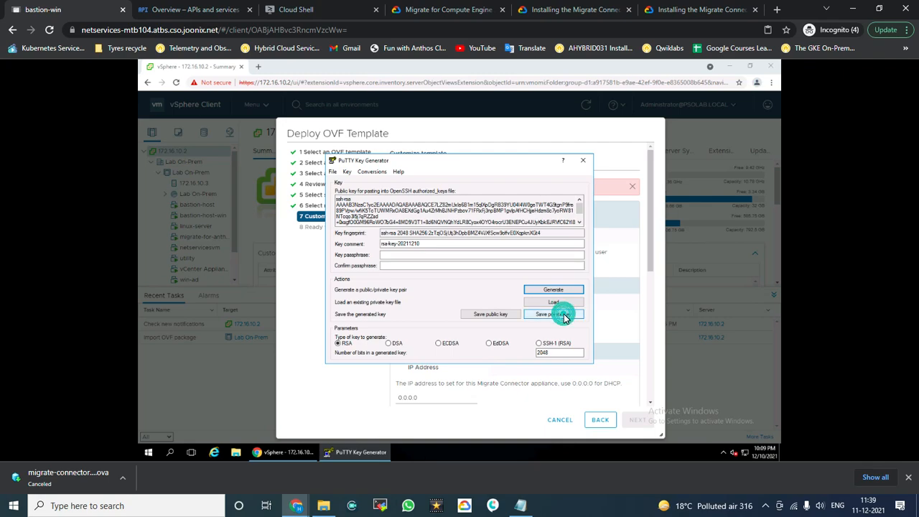
Step: Save the private key without a passphrase as m4c_key in Documents
click(466, 290)
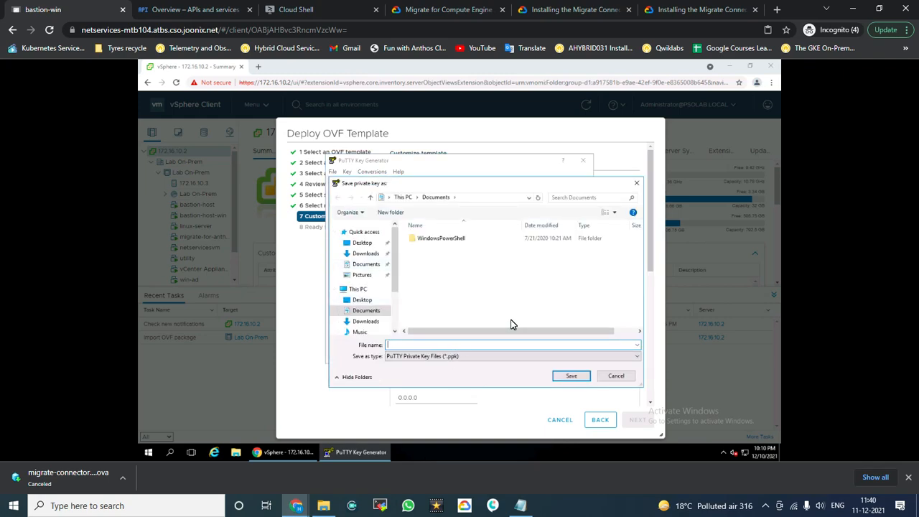
text(m4c_key)
click(569, 379)
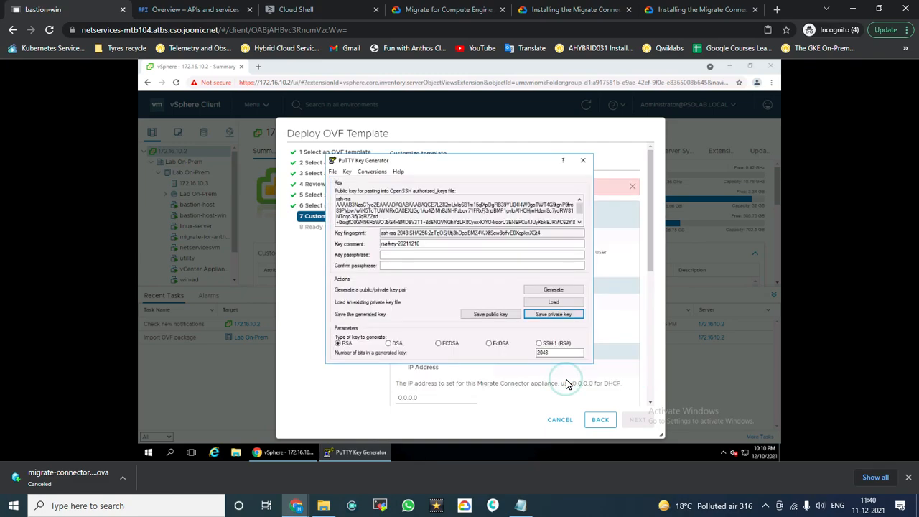
Step: Select the entire OpenSSH public key text in the Key box
click(335, 199)
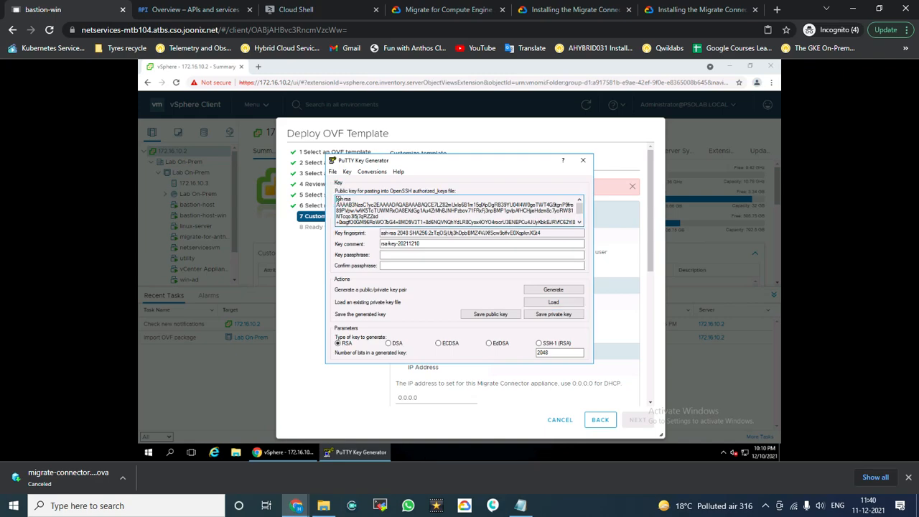
drag(336, 199, 579, 223)
drag(336, 222, 440, 222)
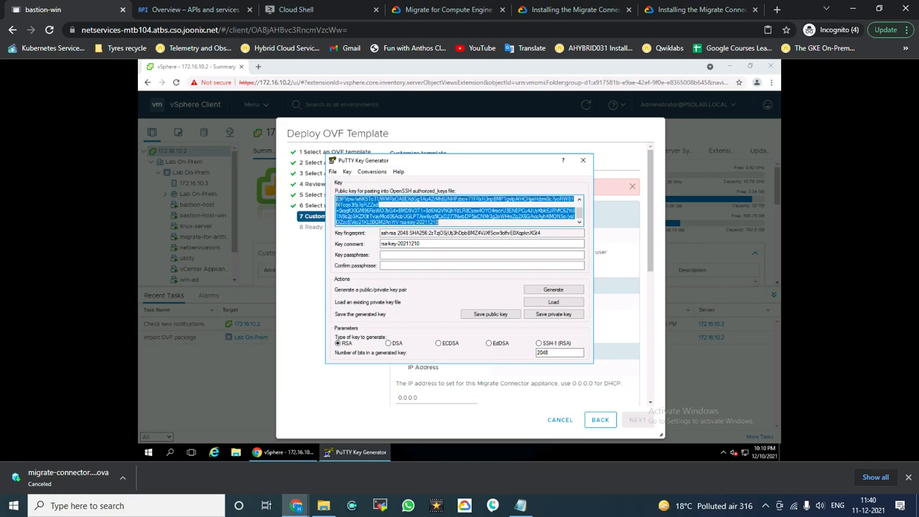
Step: Paste the public key into the SSH Public Key field and finish deploying M4C
click(740, 383)
click(421, 266)
key(ctrl+v)
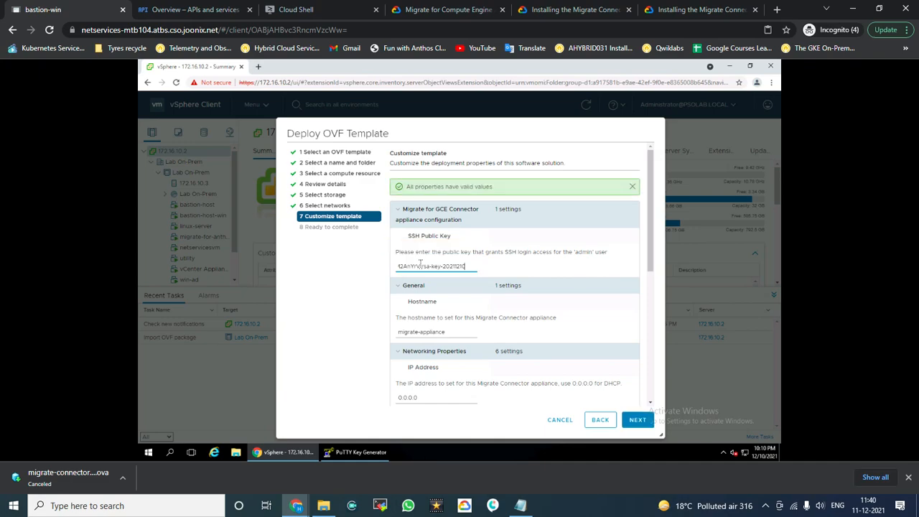
click(635, 424)
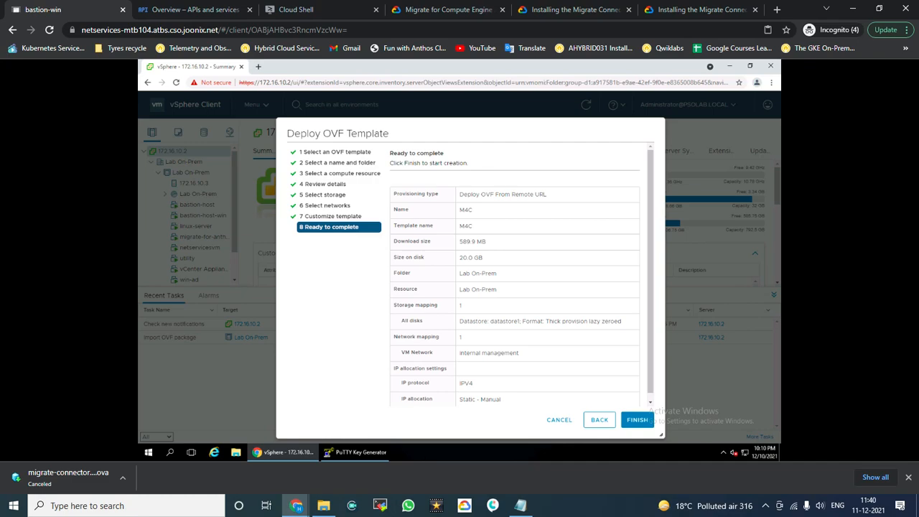
click(637, 421)
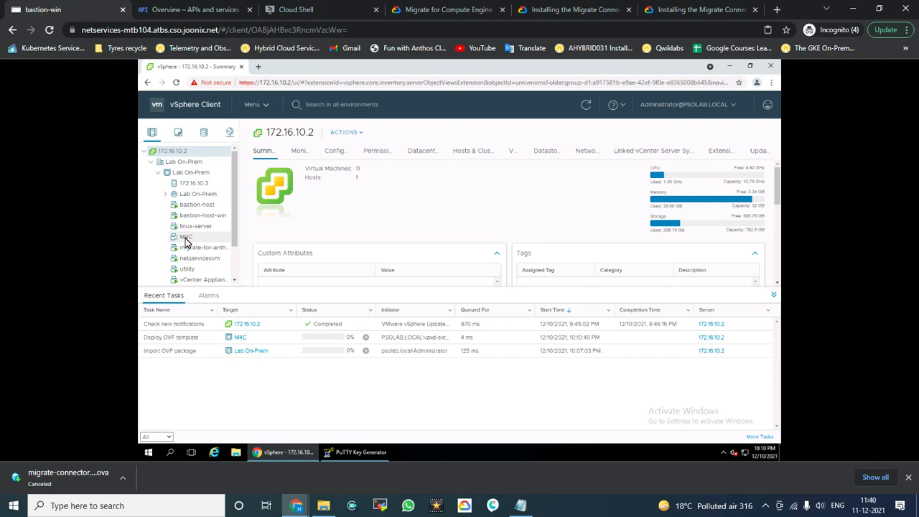
Step: Try powering on M4C, which is still greyed out, then wait for the Deploy OVF template task to complete
click(187, 238)
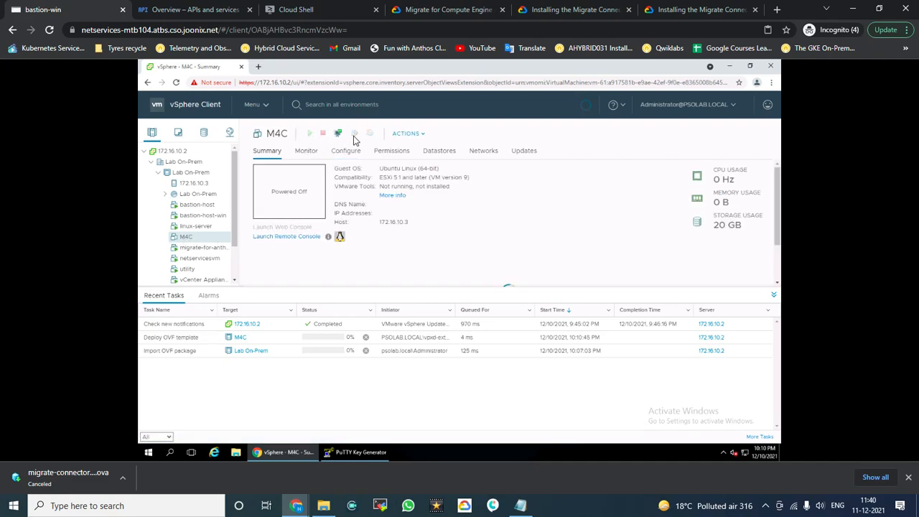
click(416, 134)
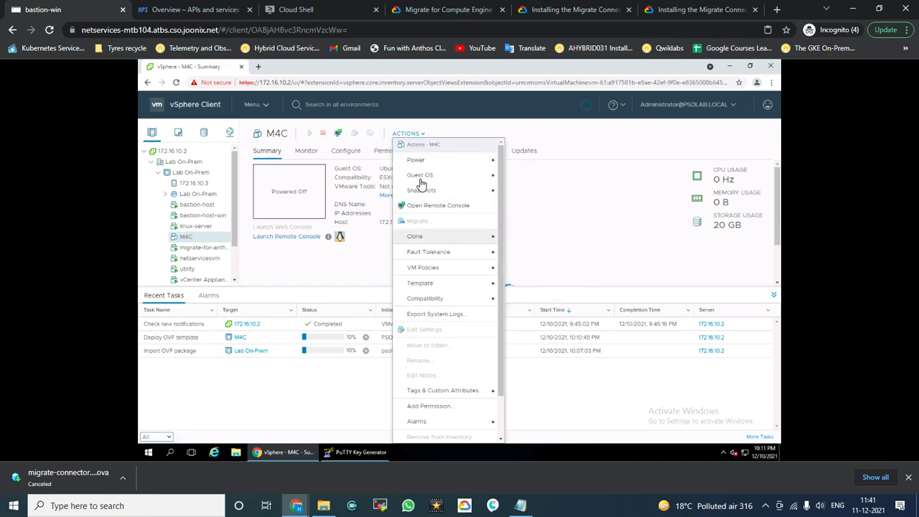
mouse_move(421, 161)
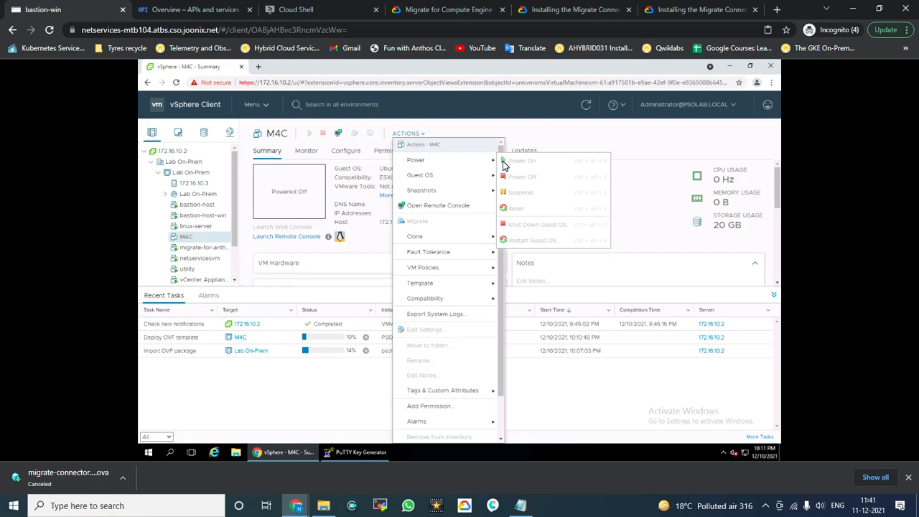
click(513, 163)
click(523, 163)
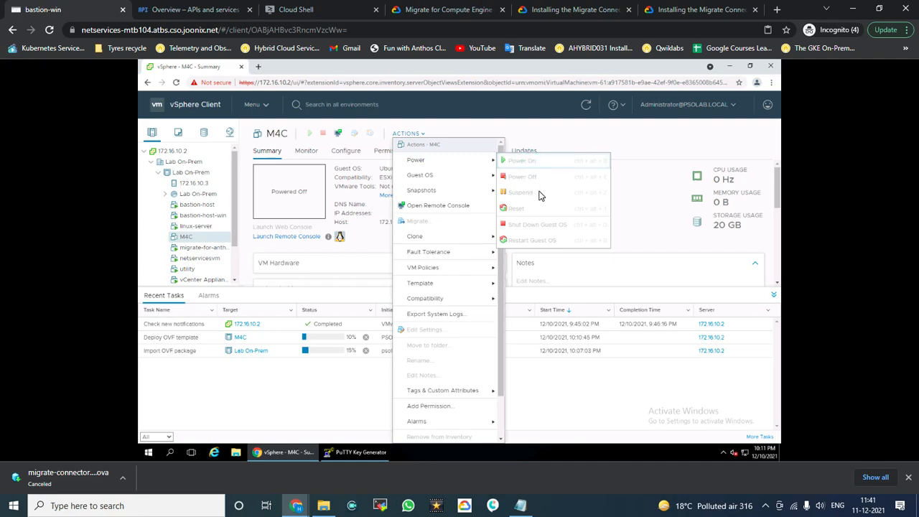
click(342, 402)
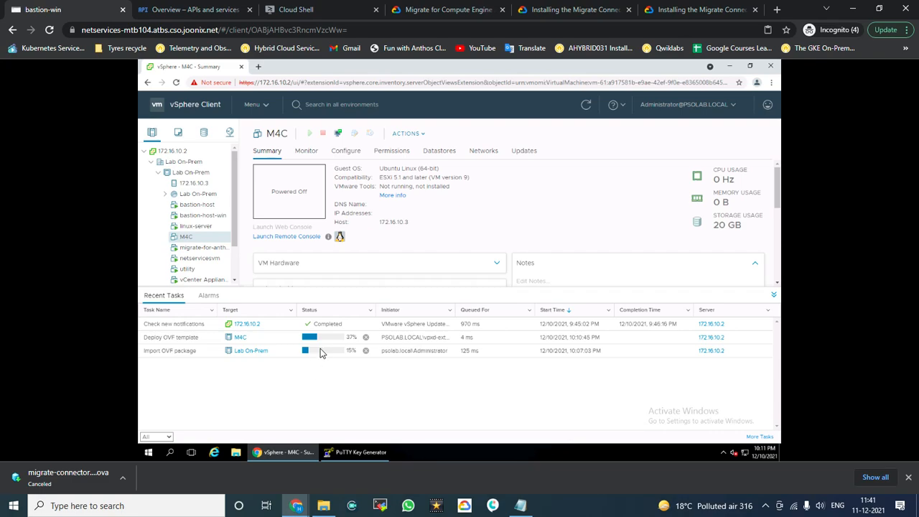
click(345, 394)
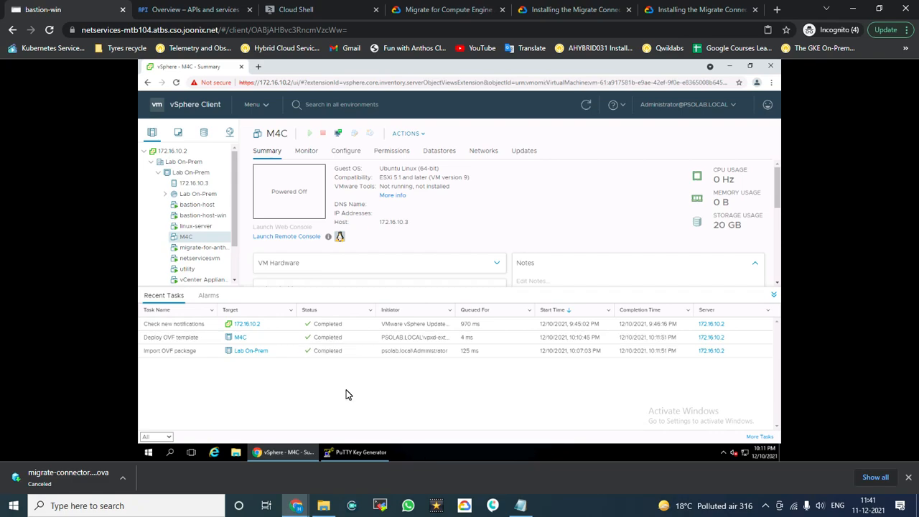
Step: Power on the M4C virtual machine from its Actions > Power menu
click(415, 135)
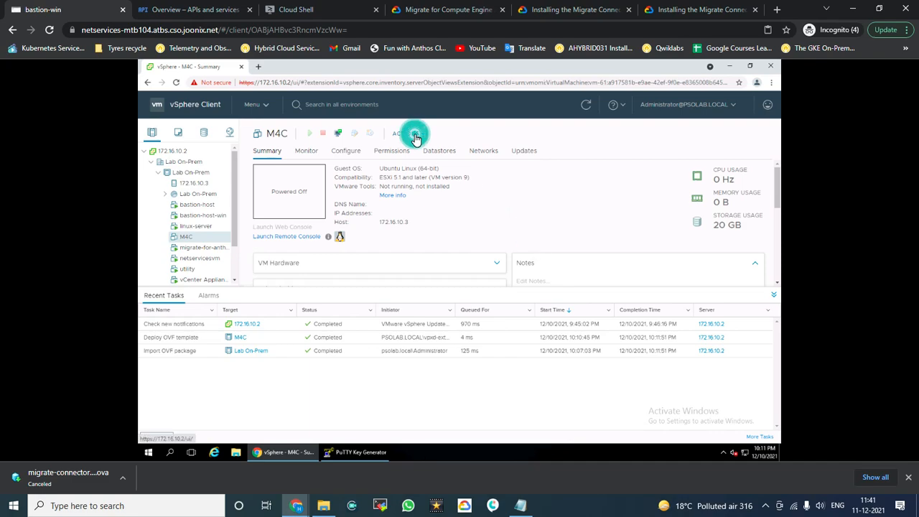
mouse_move(447, 159)
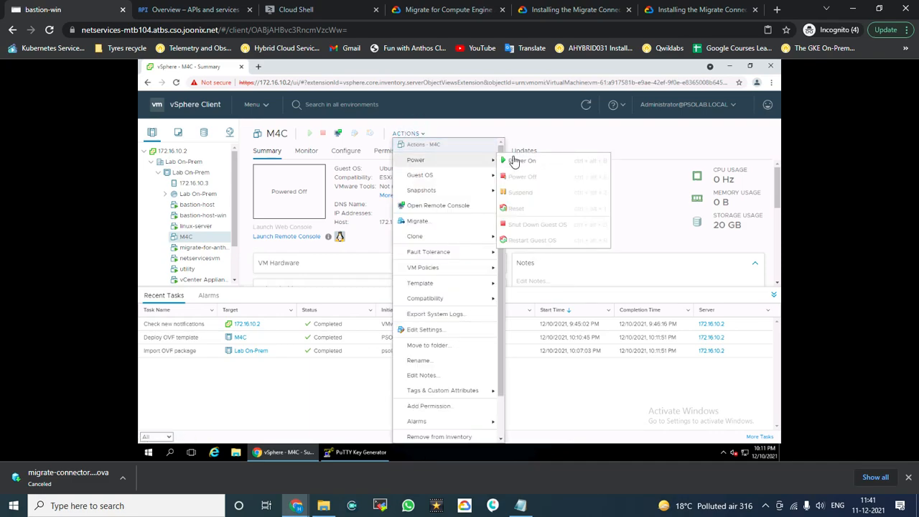
click(520, 165)
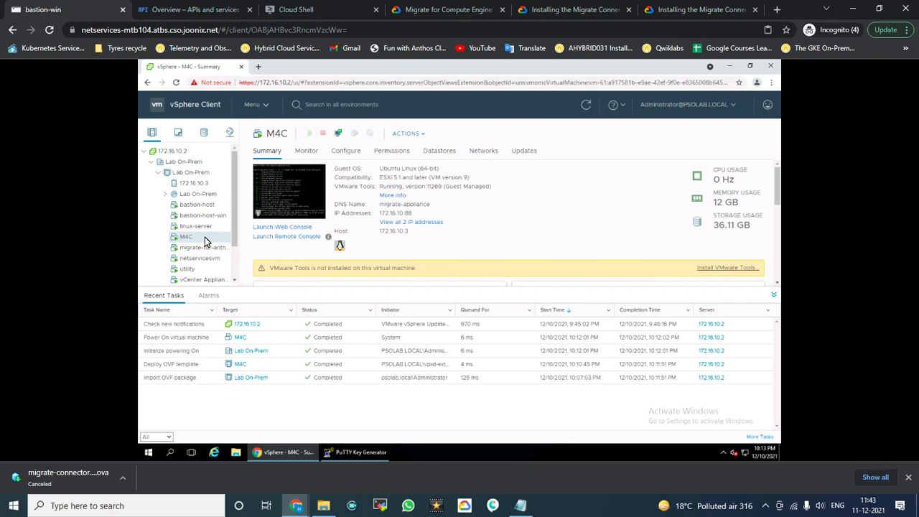
Step: Select M4C's IP address 172.16.10.88 on the Summary tab and open the Windows Start menu
click(198, 238)
drag(412, 214, 379, 213)
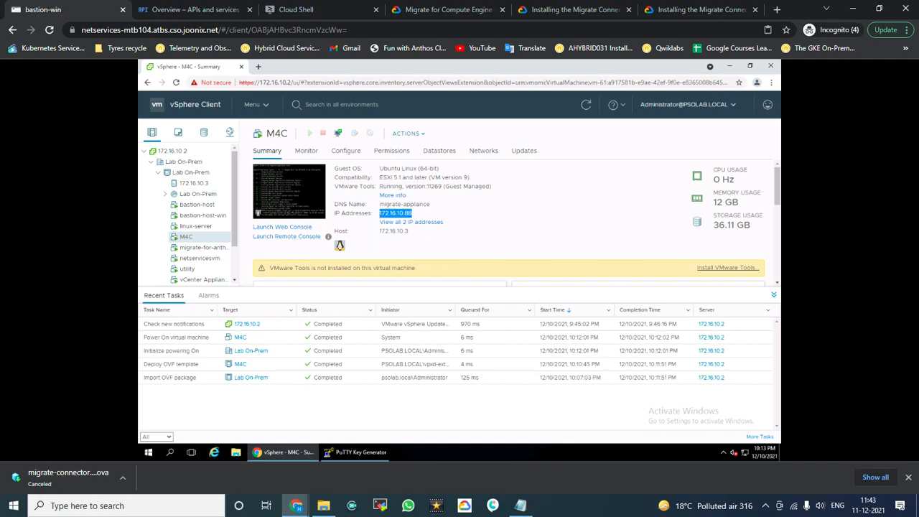
click(539, 384)
click(576, 440)
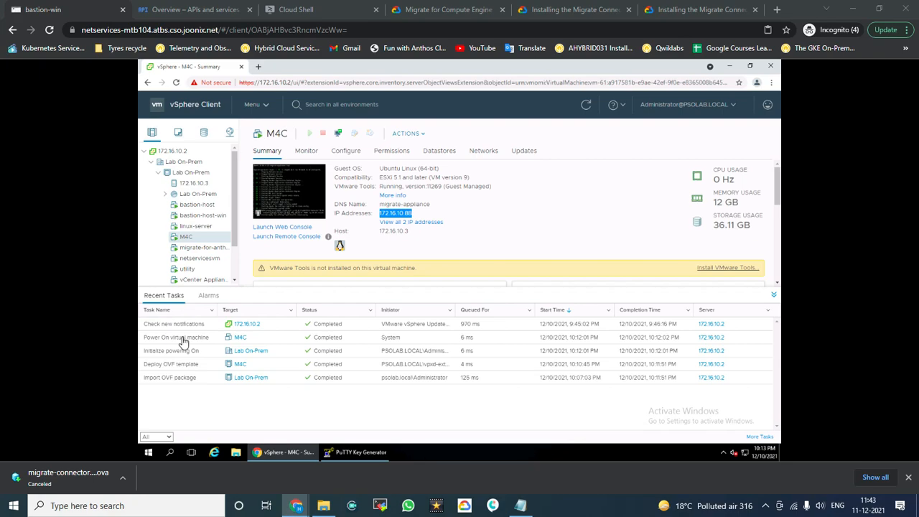
Step: Launch PuTTY and set m4c_key as the private key for SSH authentication
click(151, 454)
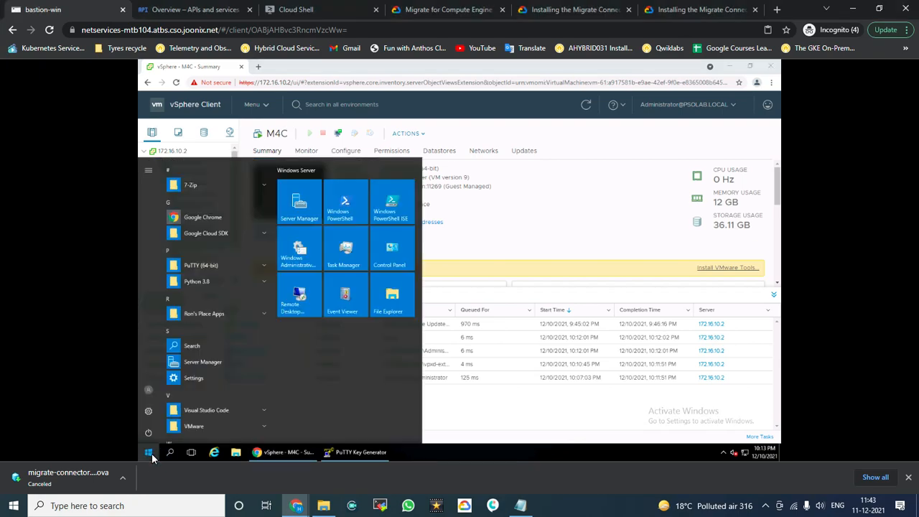
text(putt)
click(197, 185)
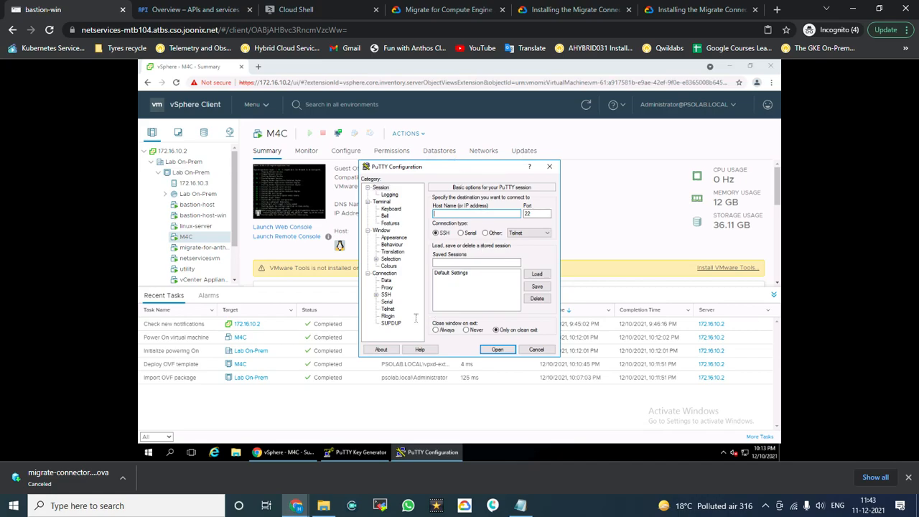
click(375, 295)
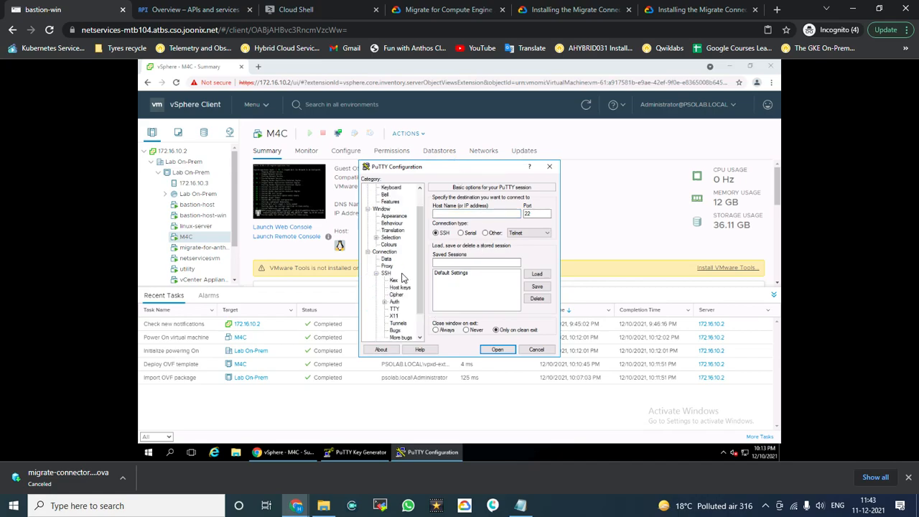
click(392, 303)
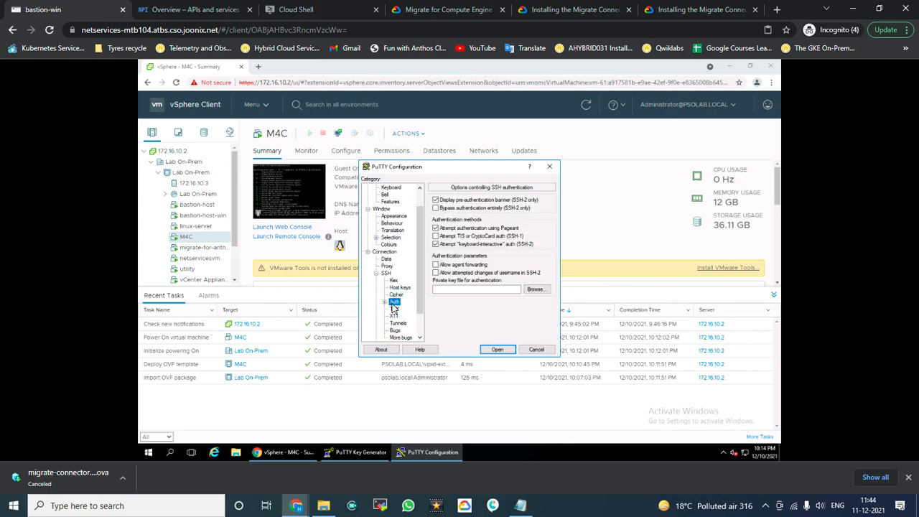
click(537, 291)
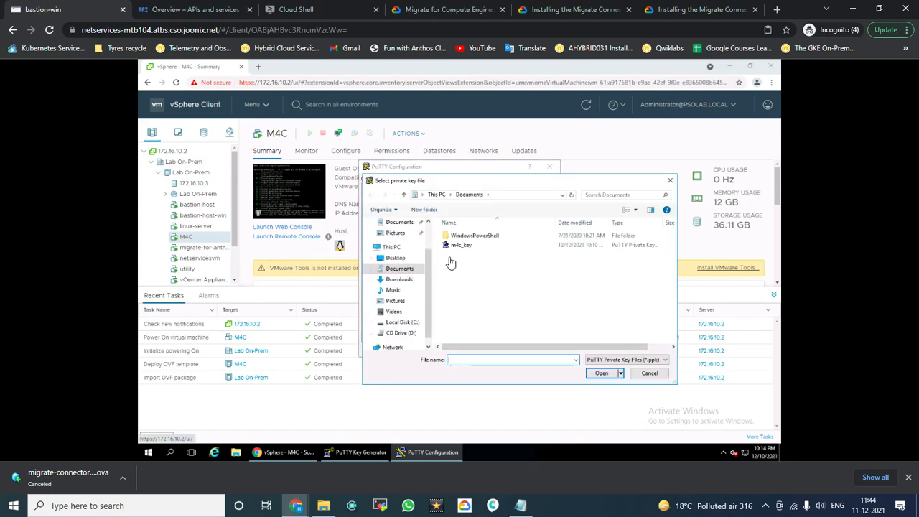
click(449, 245)
click(602, 374)
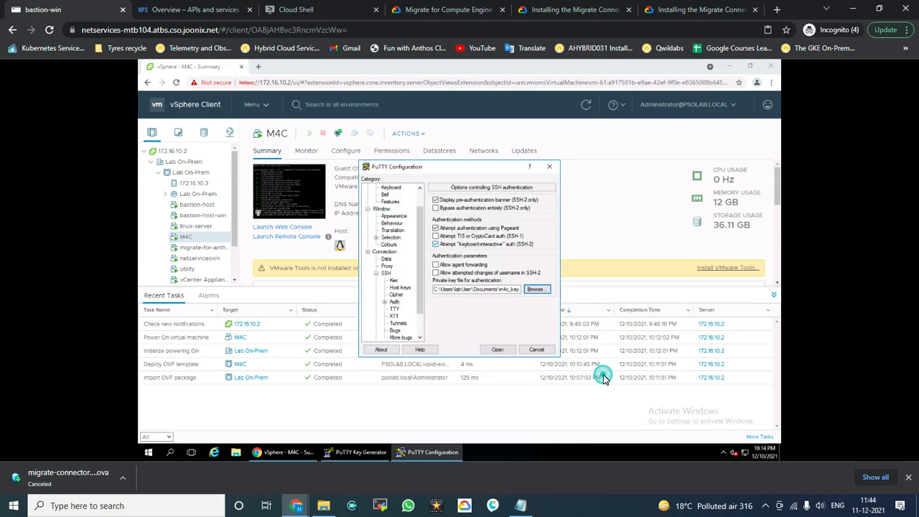
click(605, 379)
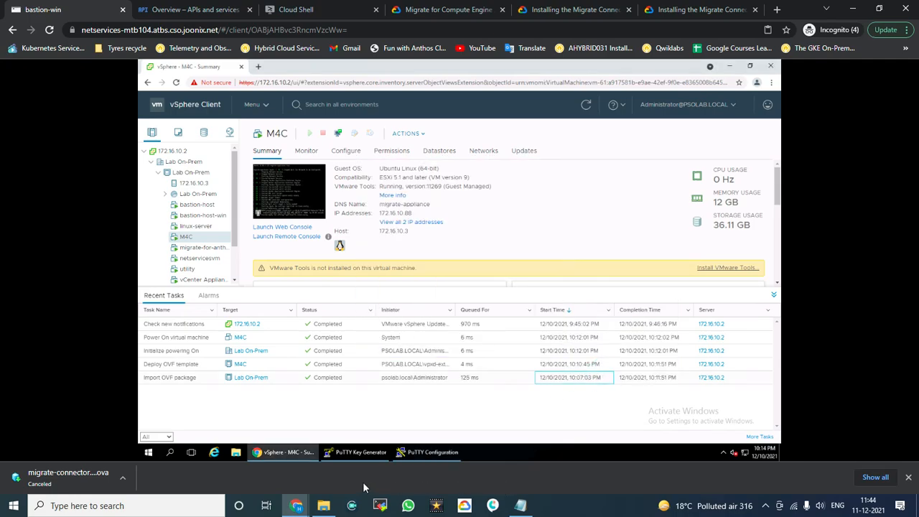
click(423, 453)
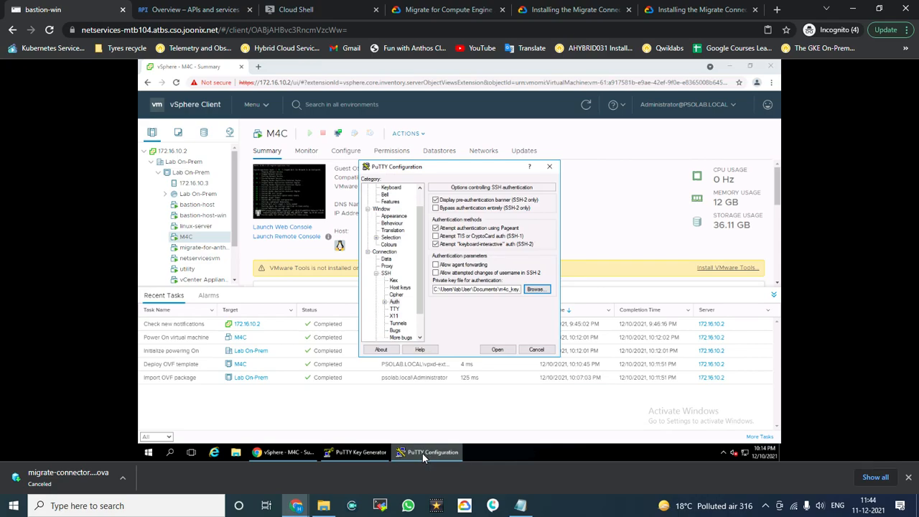
scroll(388, 201, up, 1)
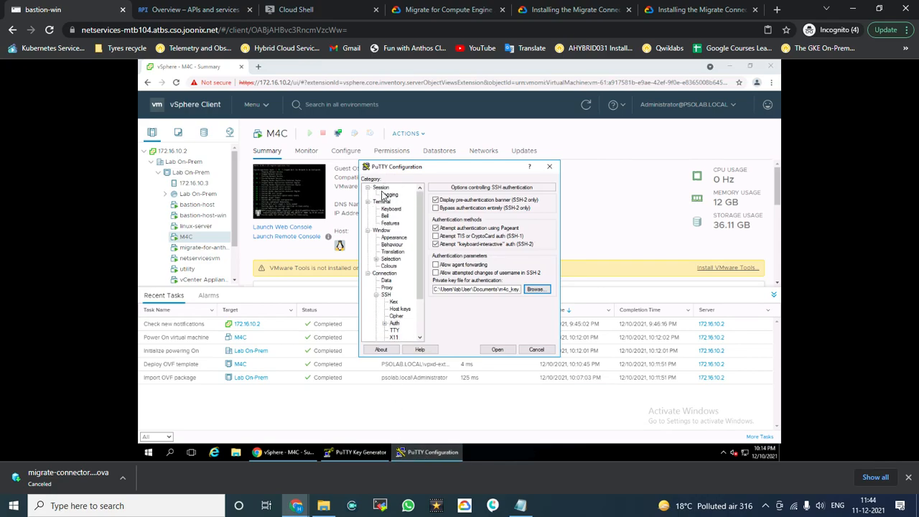
click(381, 188)
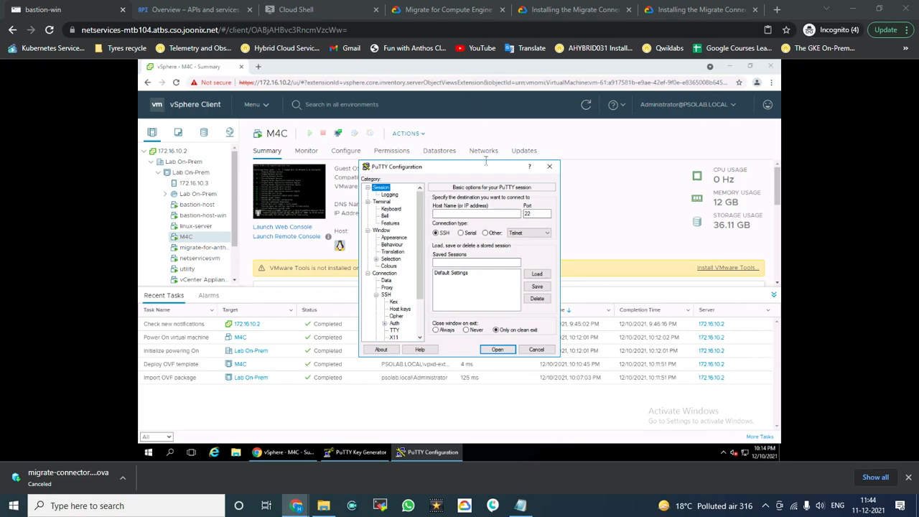
drag(480, 172, 523, 232)
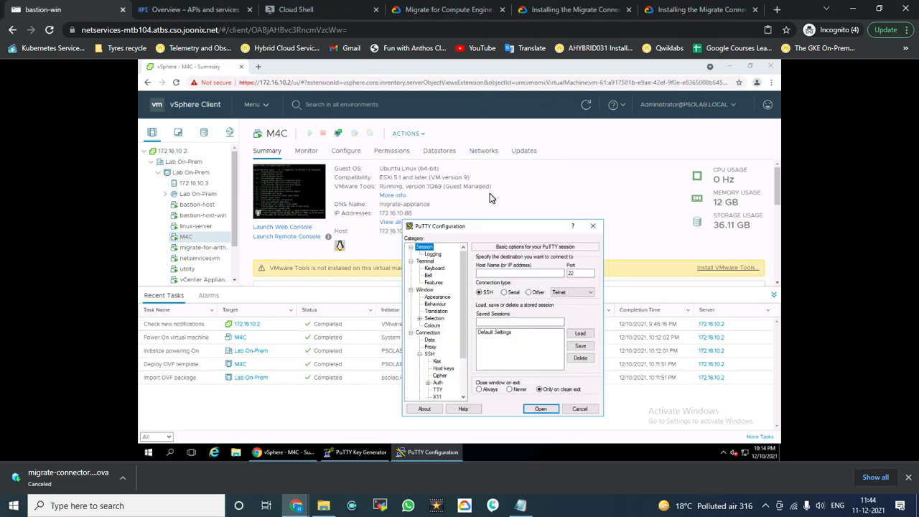
click(498, 273)
click(496, 273)
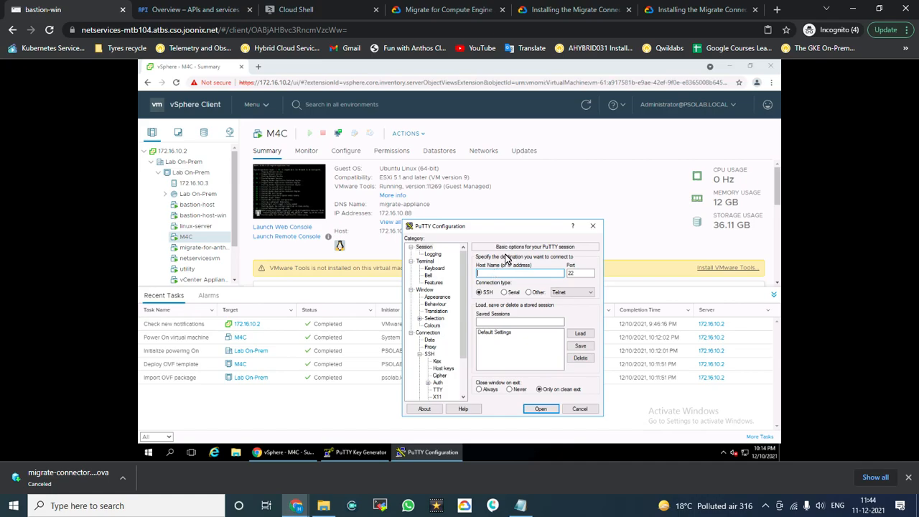
text(a)
text(dmin)
text(@)
text(17)
text(2.16.10.88)
Step: Attempt the SSH connection, dismiss the host-not-found error, and reopen the Start menu
key(Return)
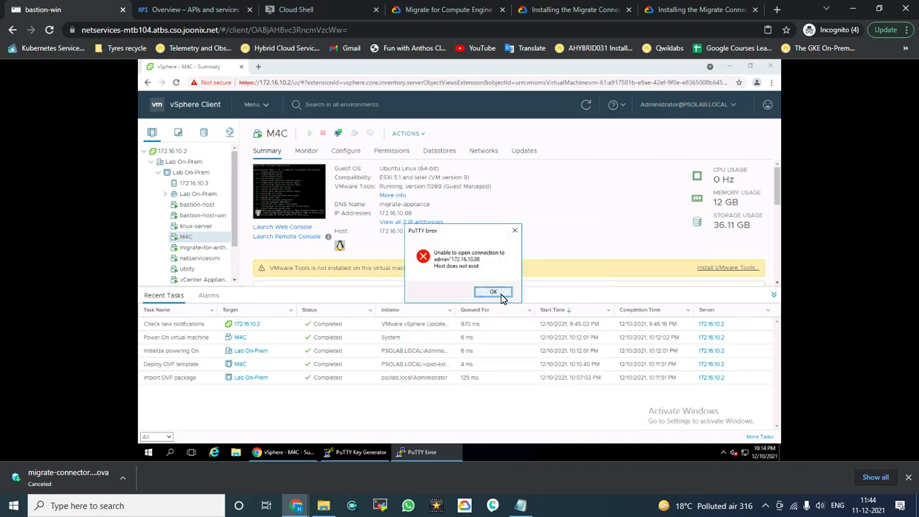
click(493, 292)
click(145, 452)
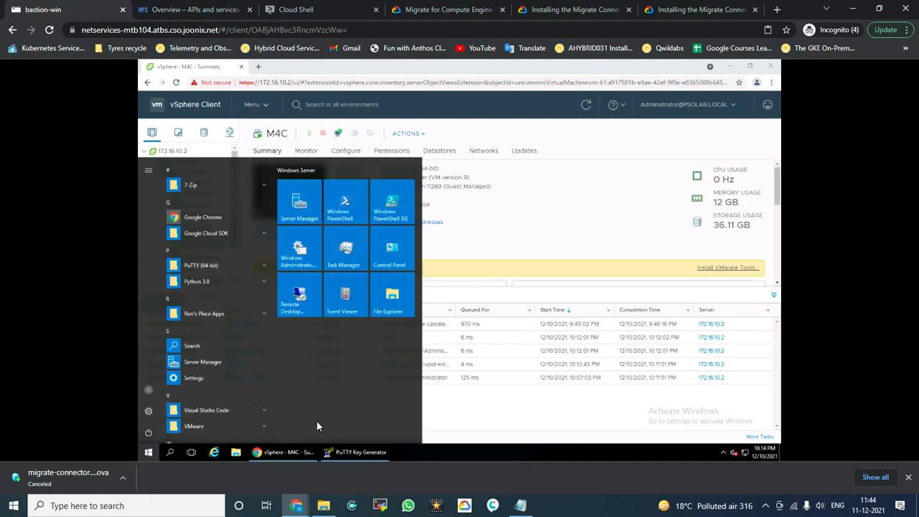
click(150, 453)
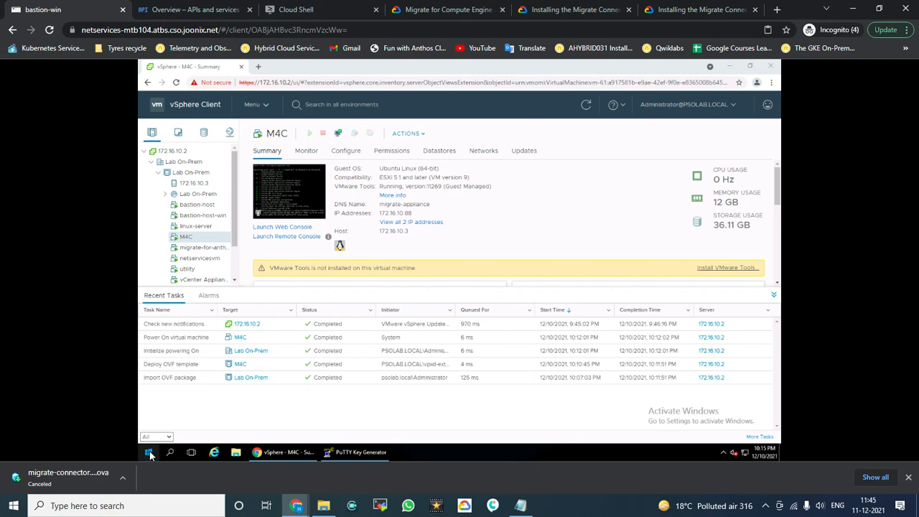
click(149, 453)
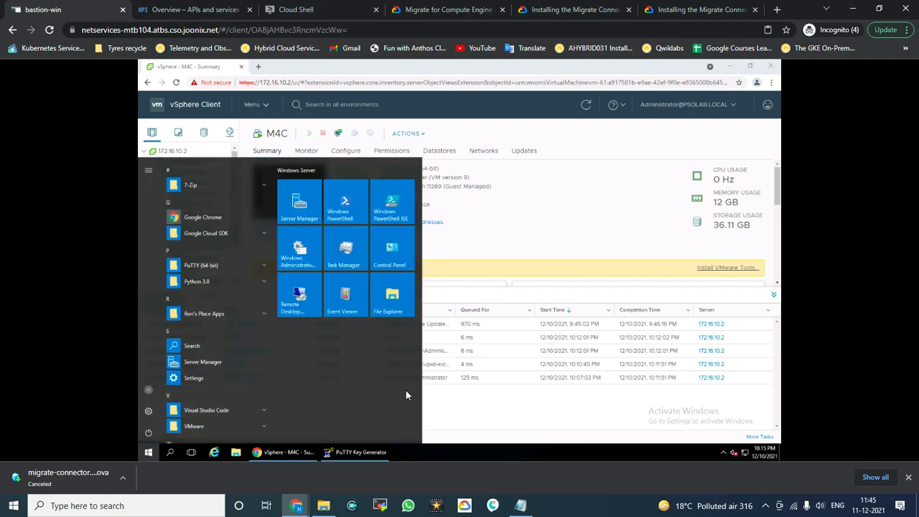
text(putty)
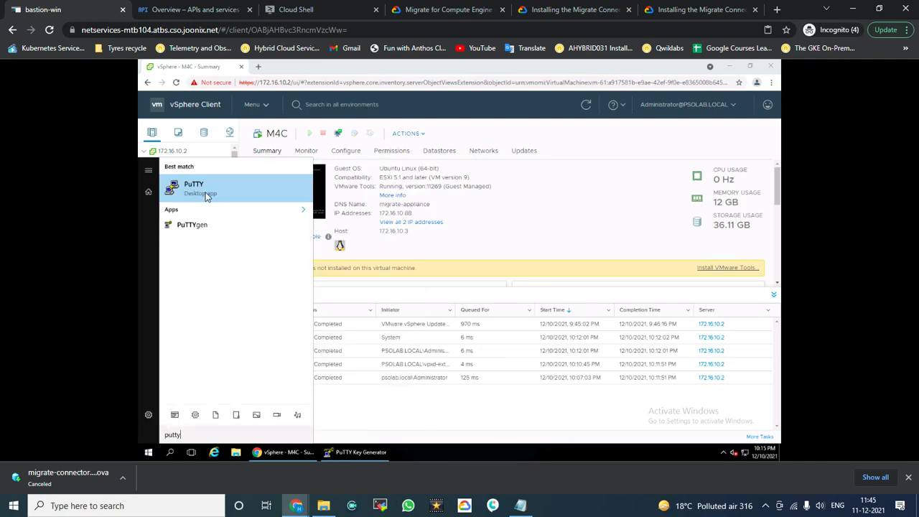
click(206, 195)
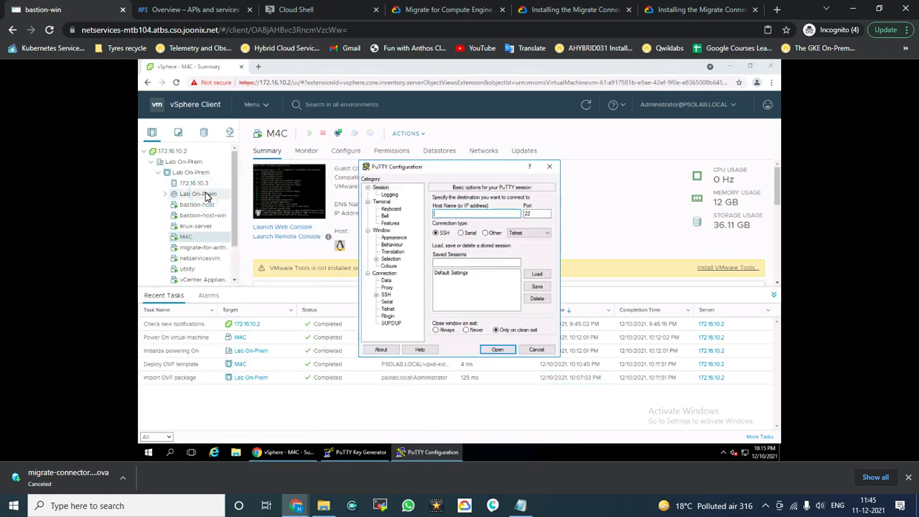
text(admin@)
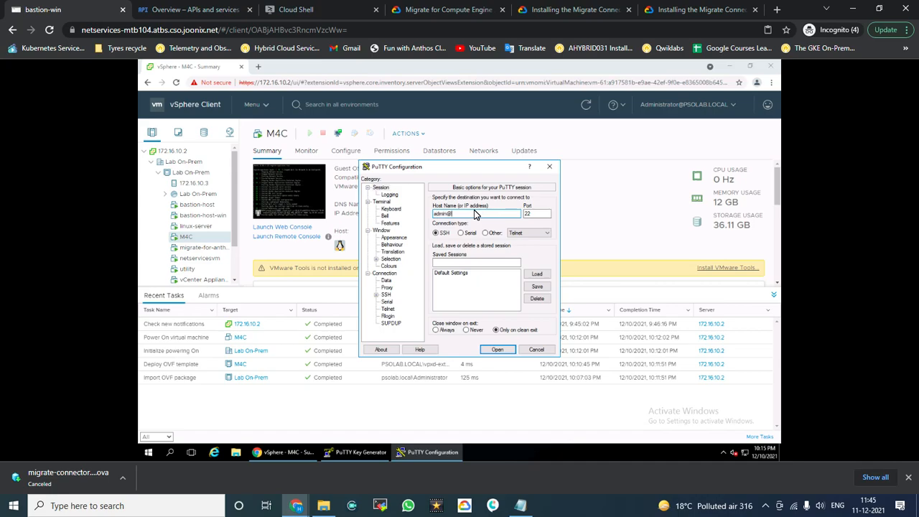
drag(480, 170, 521, 228)
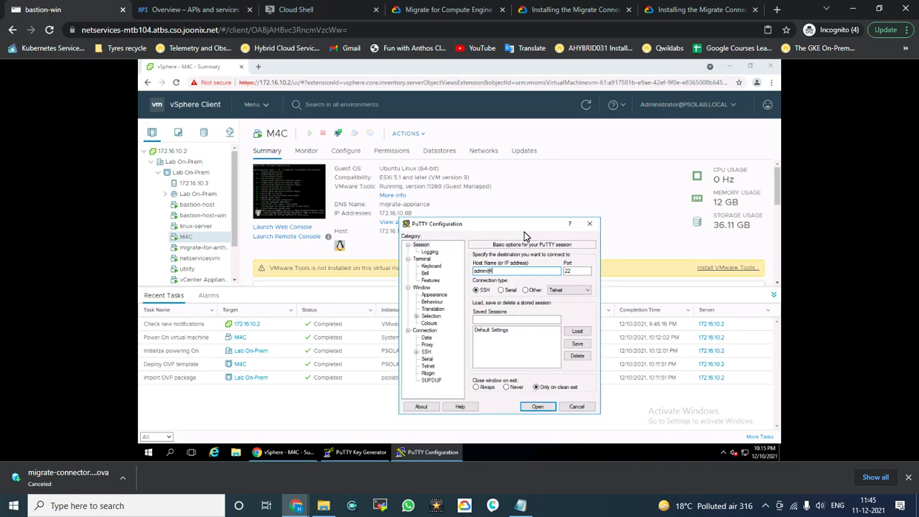
text(172.16.10.88)
Step: Use the m4c_key private key for SSH auth, connect, and accept the appliance's host key
click(426, 353)
click(417, 353)
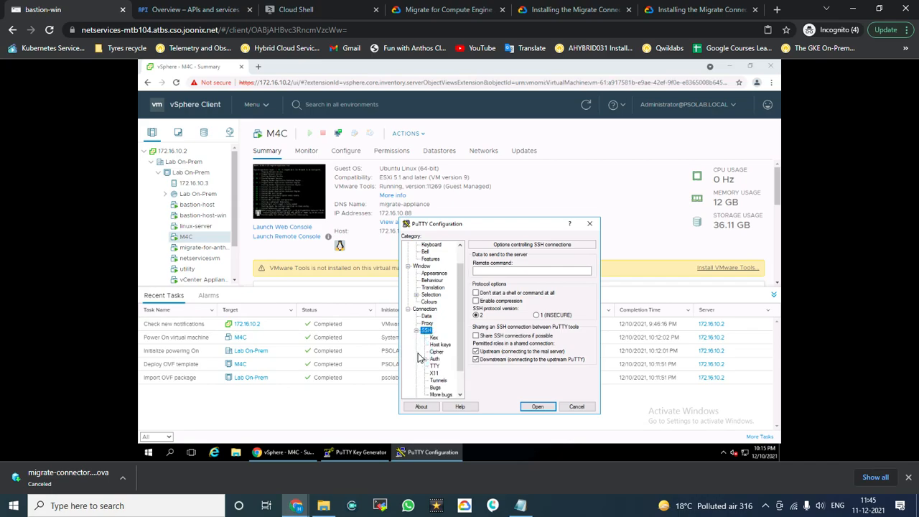
click(435, 359)
click(588, 350)
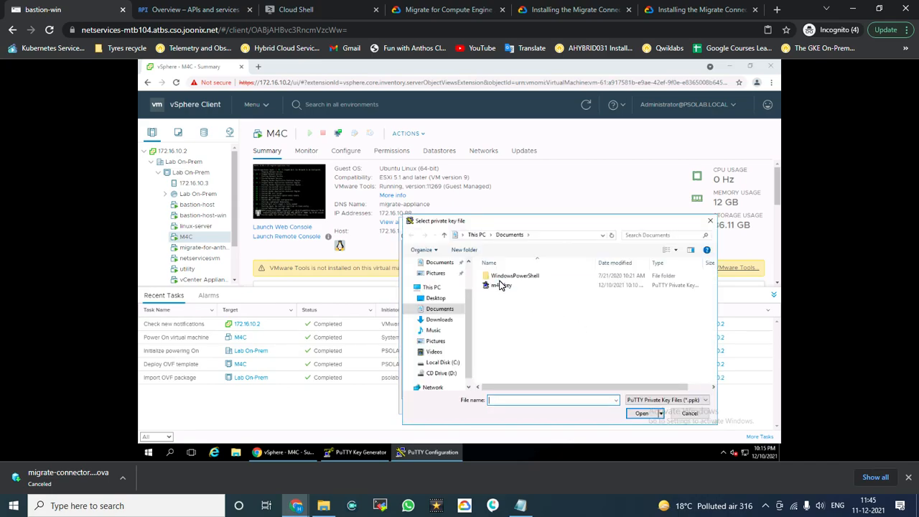
click(500, 285)
click(645, 415)
click(532, 406)
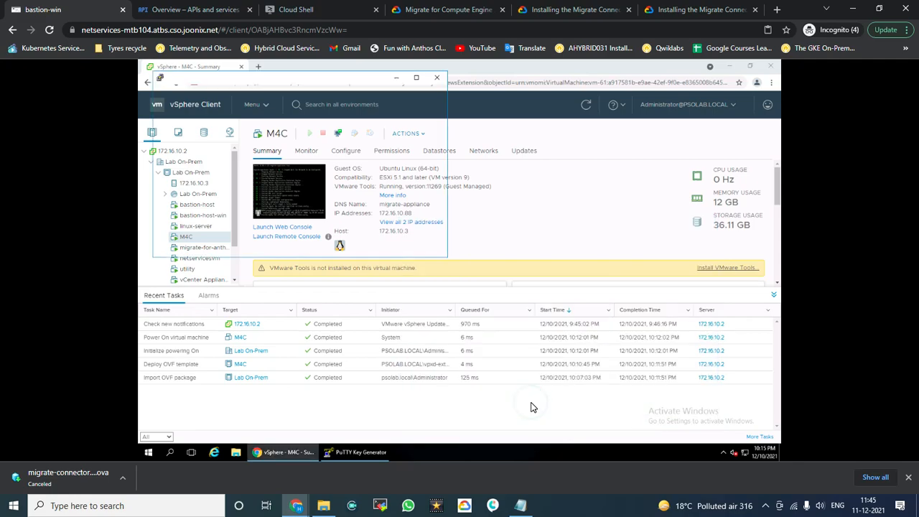
click(317, 233)
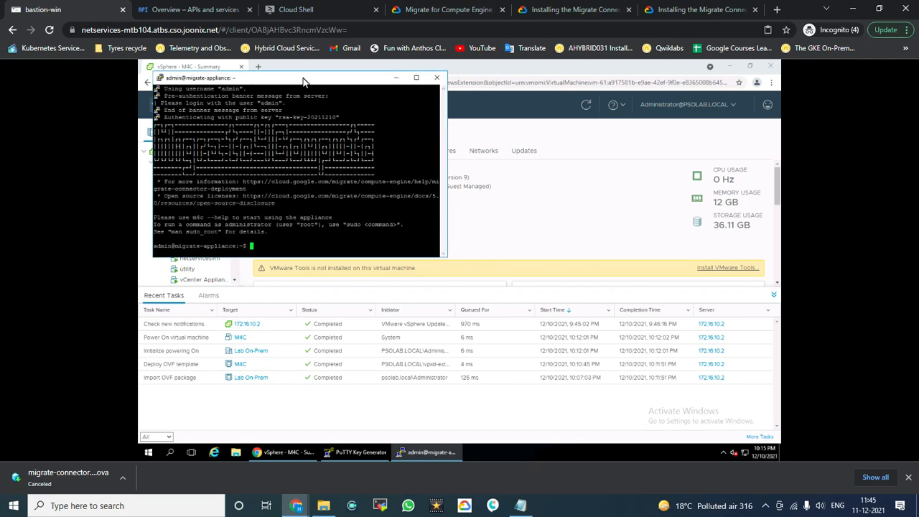
Step: Change the running session's terminal font to Courier New 16-point and apply it
right_click(303, 81)
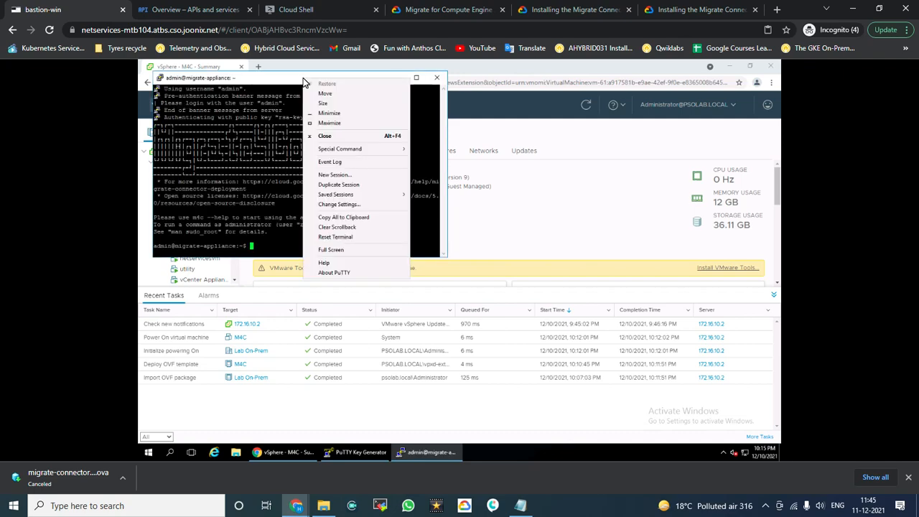
click(332, 206)
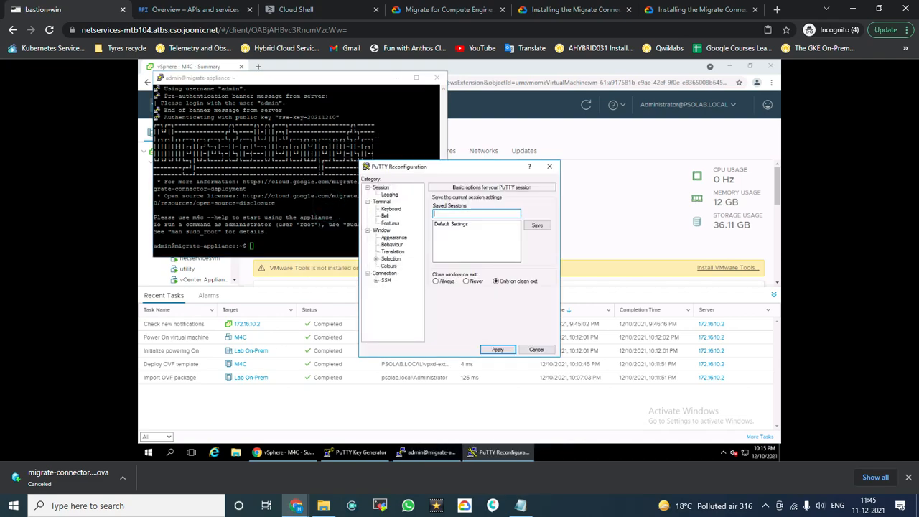
click(382, 230)
click(394, 237)
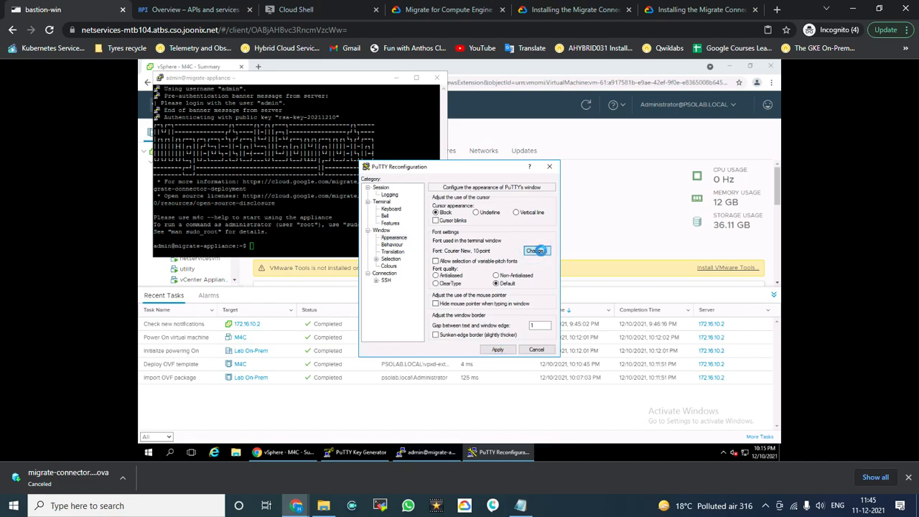
click(537, 251)
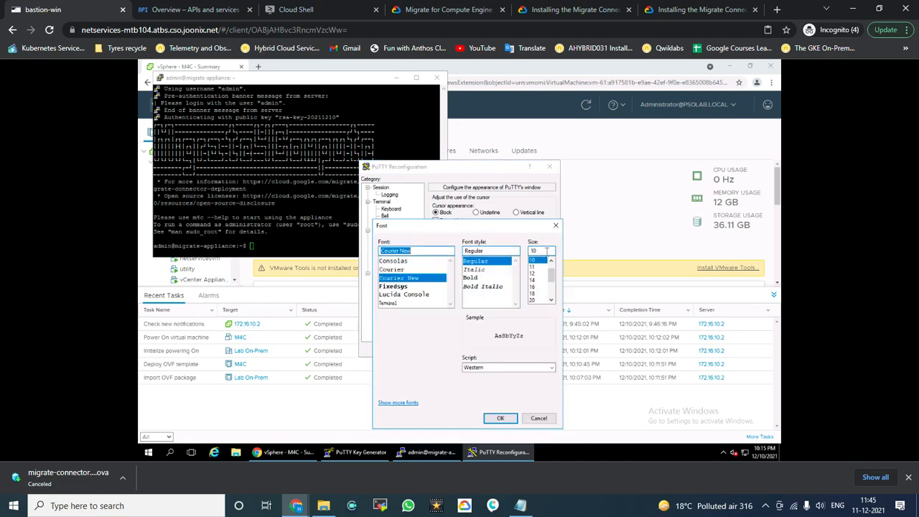
click(535, 288)
click(500, 419)
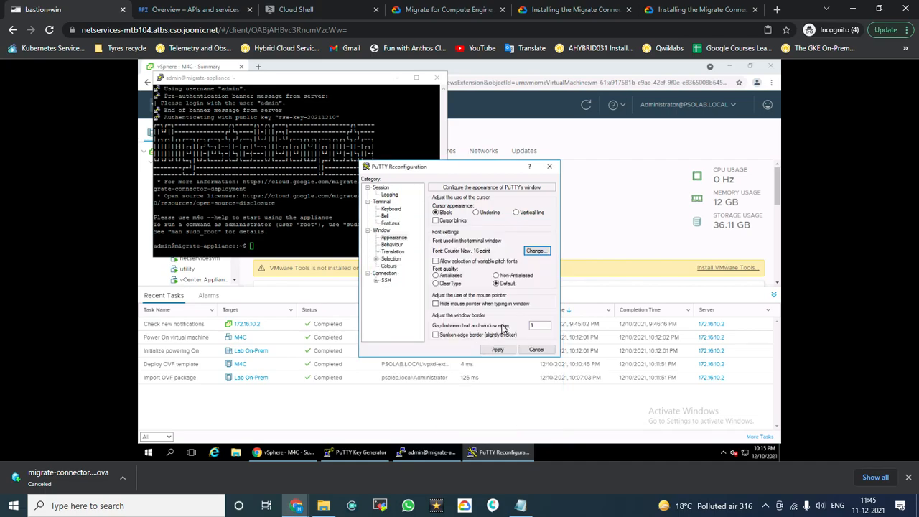
click(498, 350)
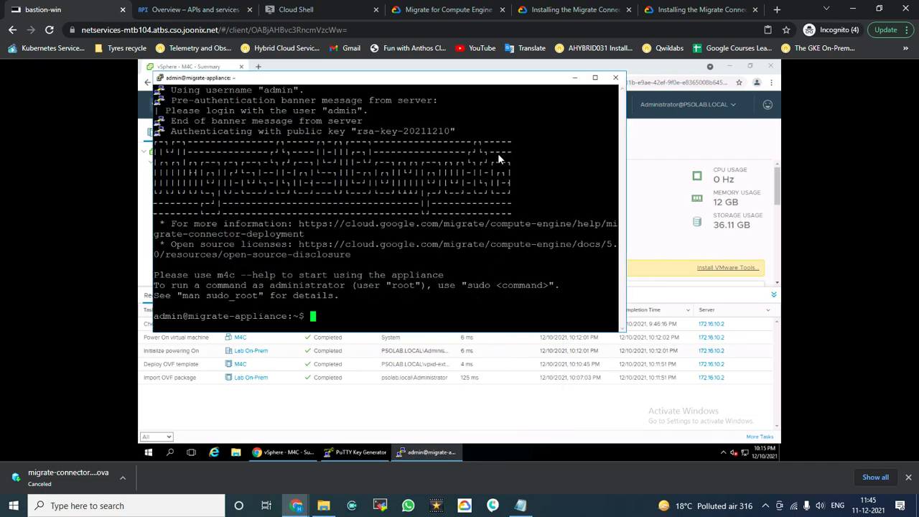
Step: Maximize the terminal and run m4c status, showing Cloud APIs Reachable but unregistered
click(594, 79)
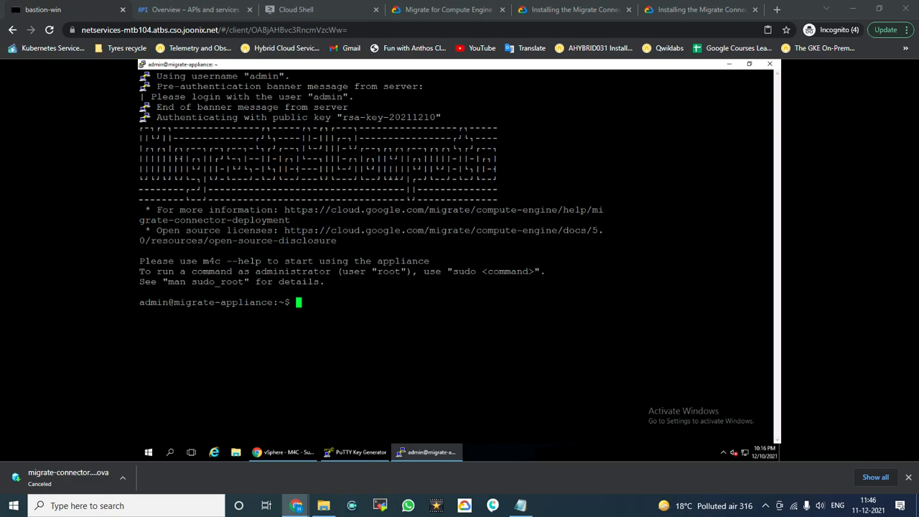
click(557, 325)
key(Return)
key(Return)
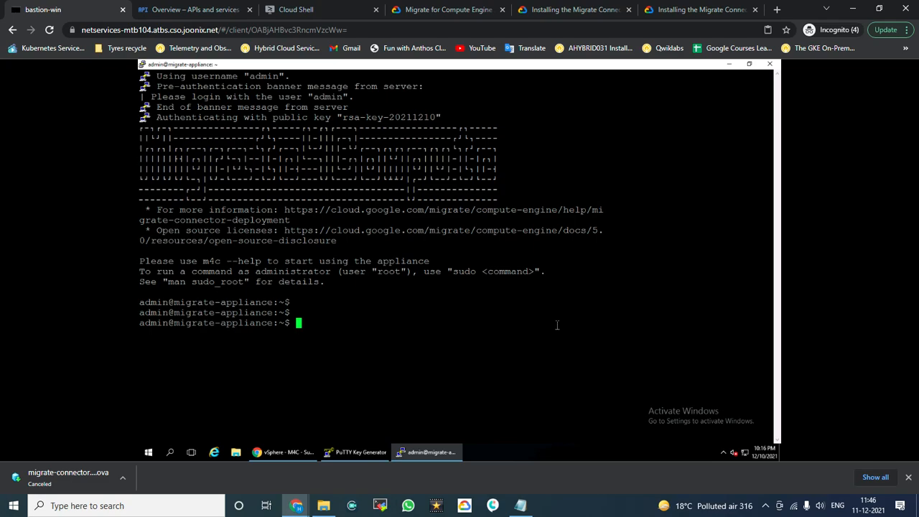
text(m4cd)
key(BackSpace)
right_click(328, 66)
click(635, 268)
text(m4c status)
key(Return)
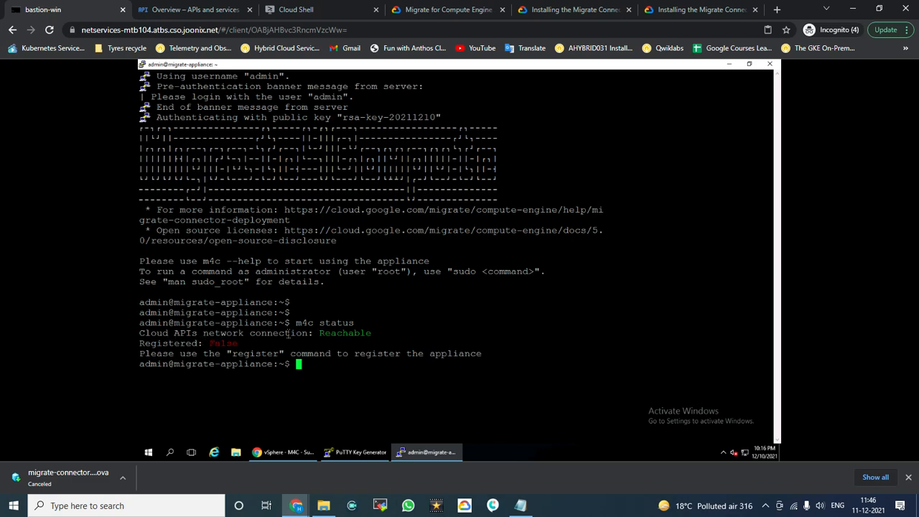
drag(320, 334, 361, 334)
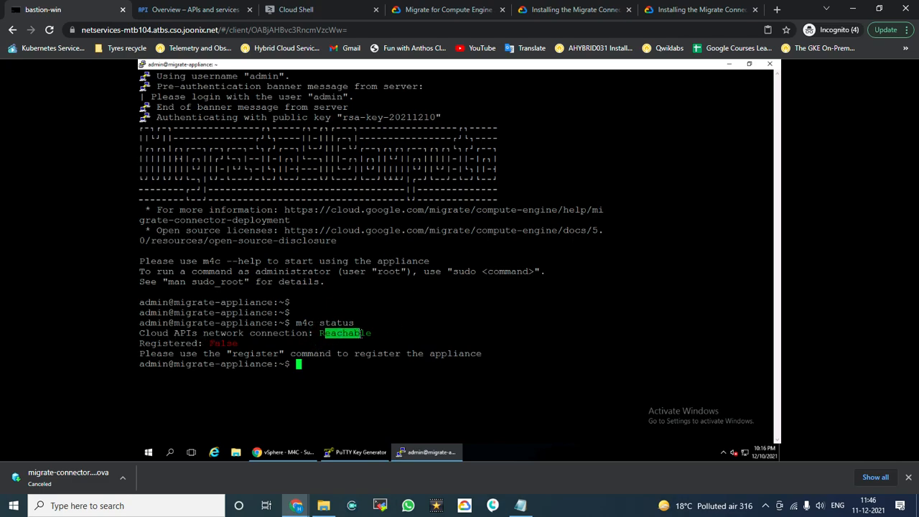
Step: Run m4c register at the migrate-appliance prompt
click(428, 332)
key(Return)
key(Return)
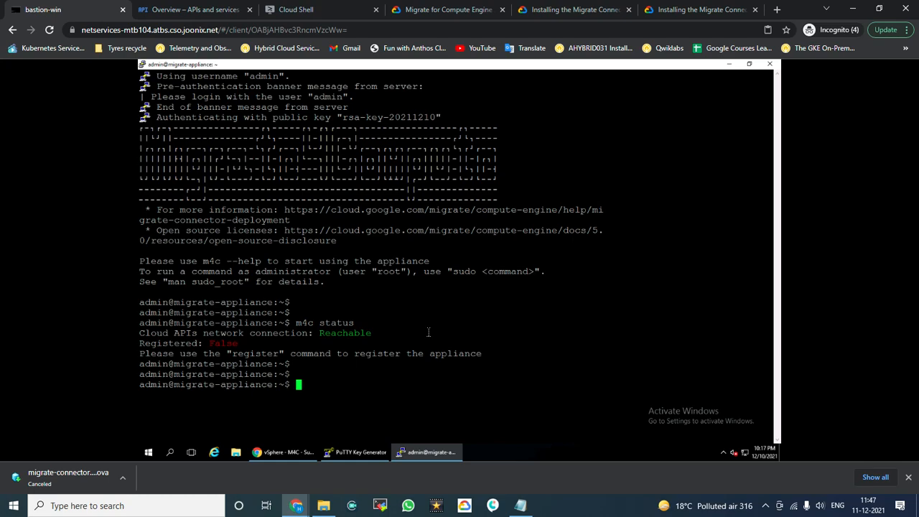
text(m4c register)
key(Return)
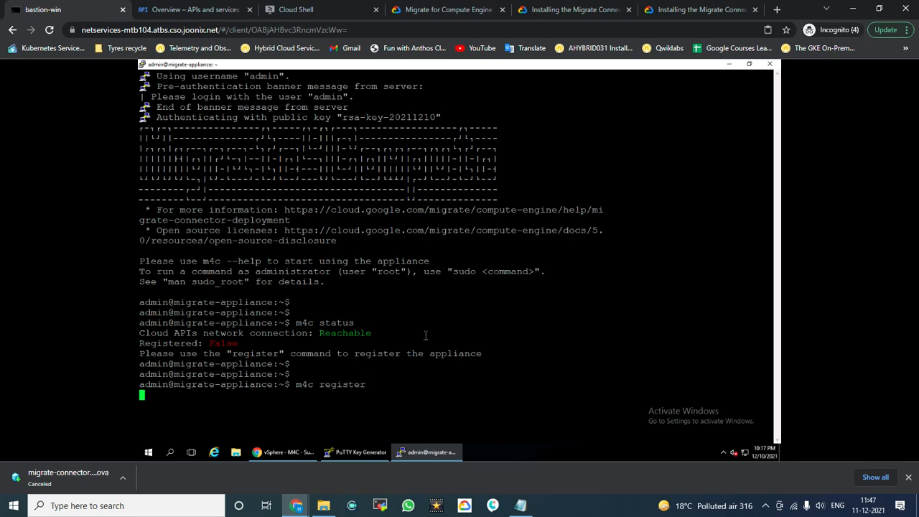
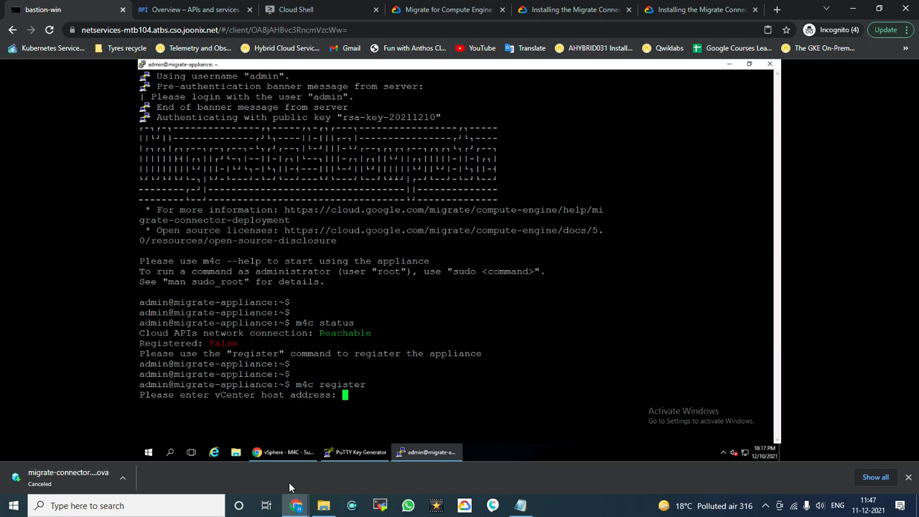
Step: Enter vCenter host 172.16.10.2 at the registration prompt and approve its SSL certificate fingerprint
click(281, 452)
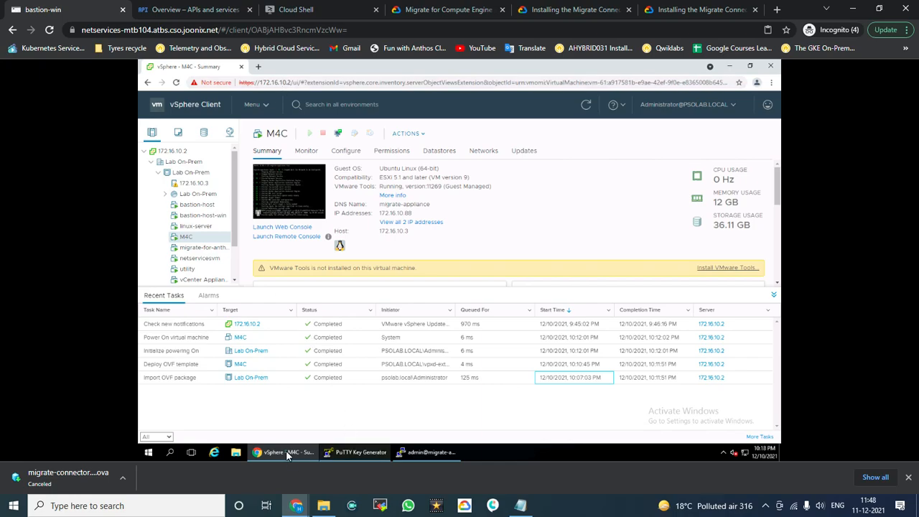
click(429, 453)
click(422, 334)
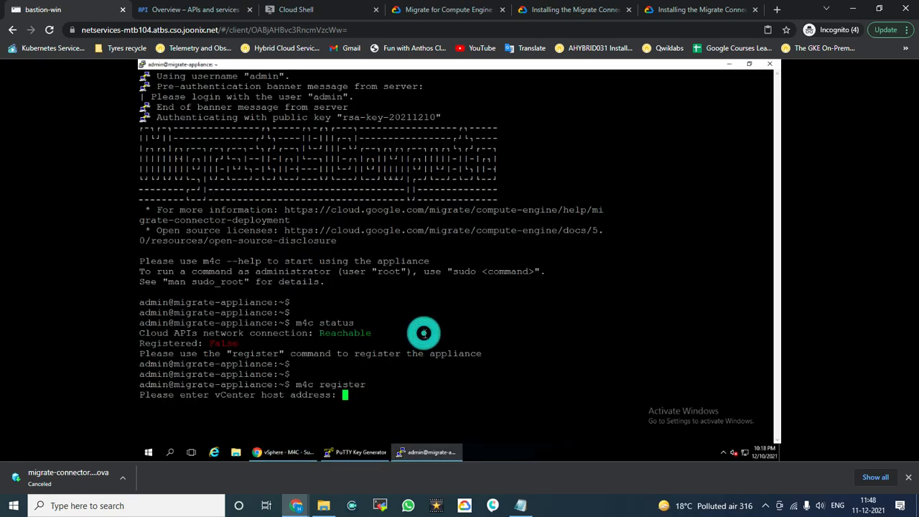
text(172.16.10.2)
key(Return)
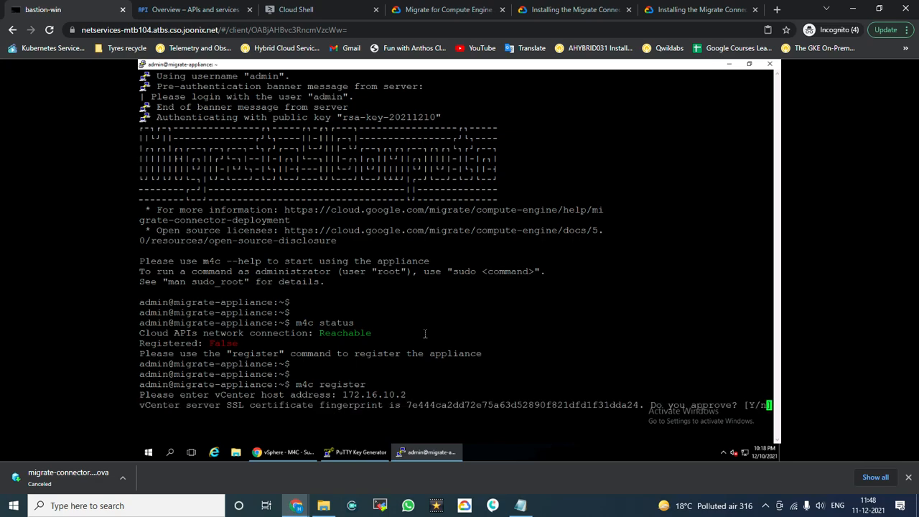
text(y)
key(Return)
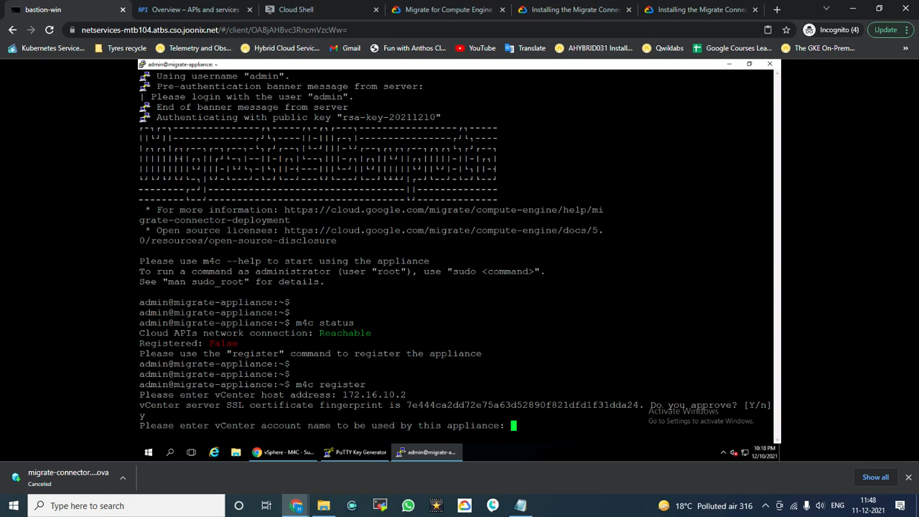
click(363, 311)
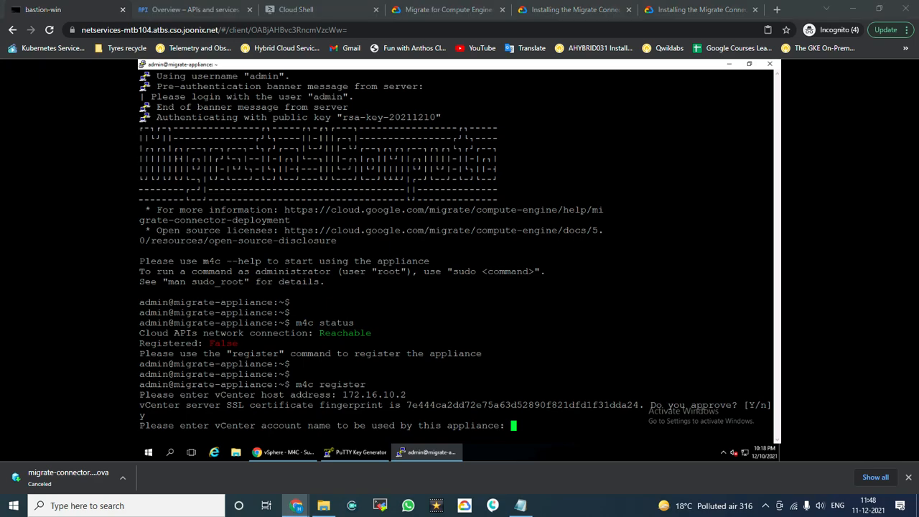
Step: Paste the vCenter administrator account name and password into the registration prompts
click(451, 347)
text(eachab)
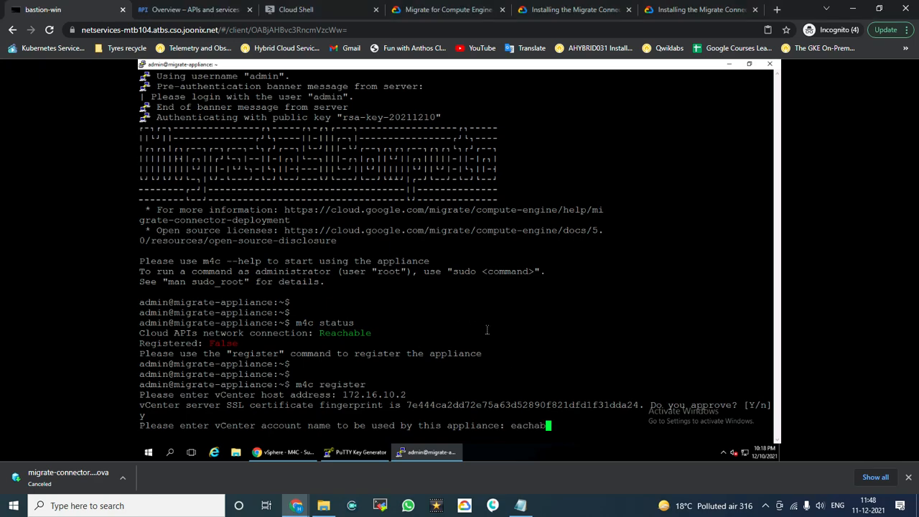
key(BackSpace)
key(BackSpace)
key(BackSpace)
key(BackSpace)
key(BackSpace)
key(BackSpace)
key(alt+Tab)
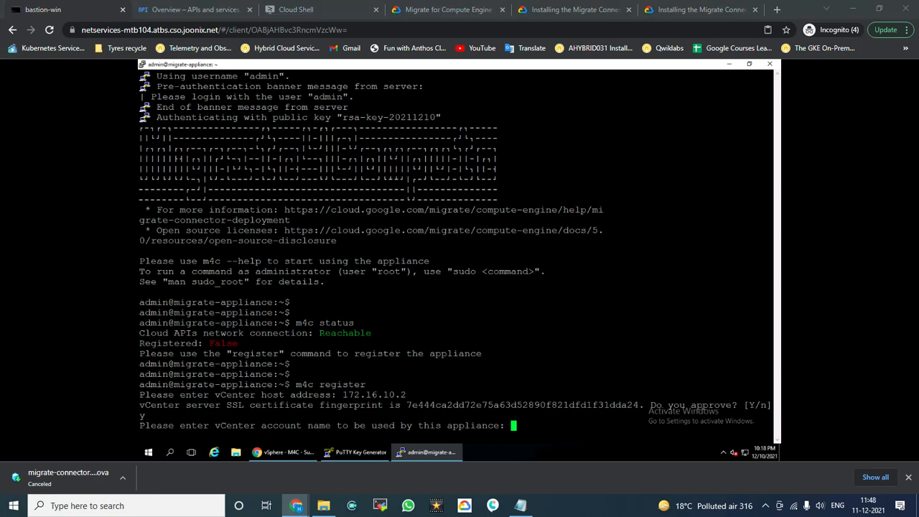
right_click(559, 338)
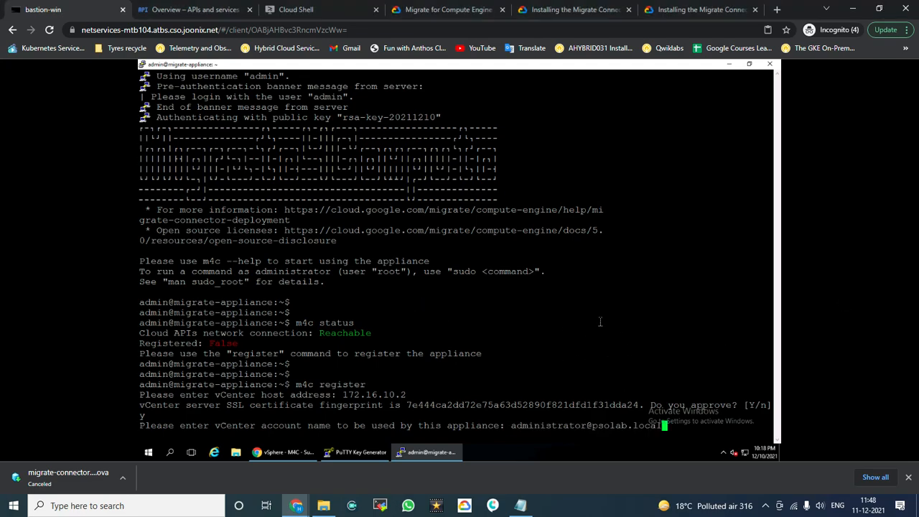
key(Return)
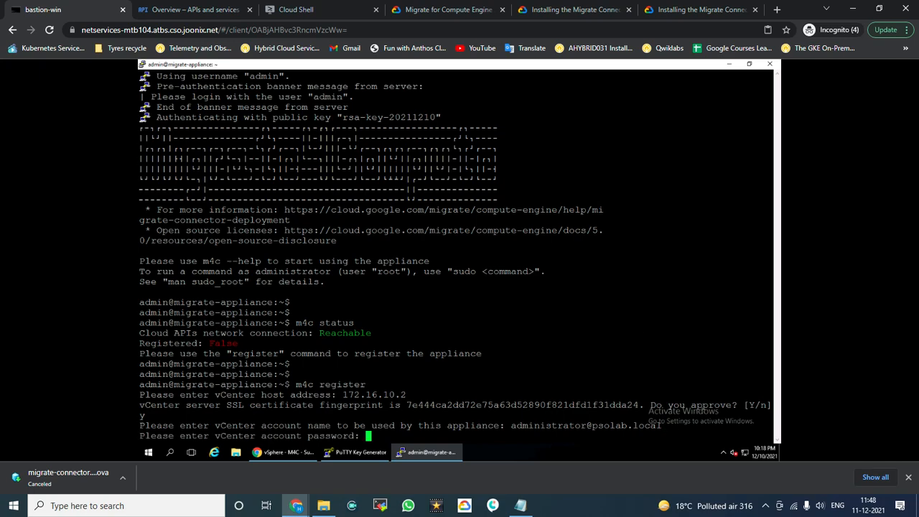
right_click(371, 340)
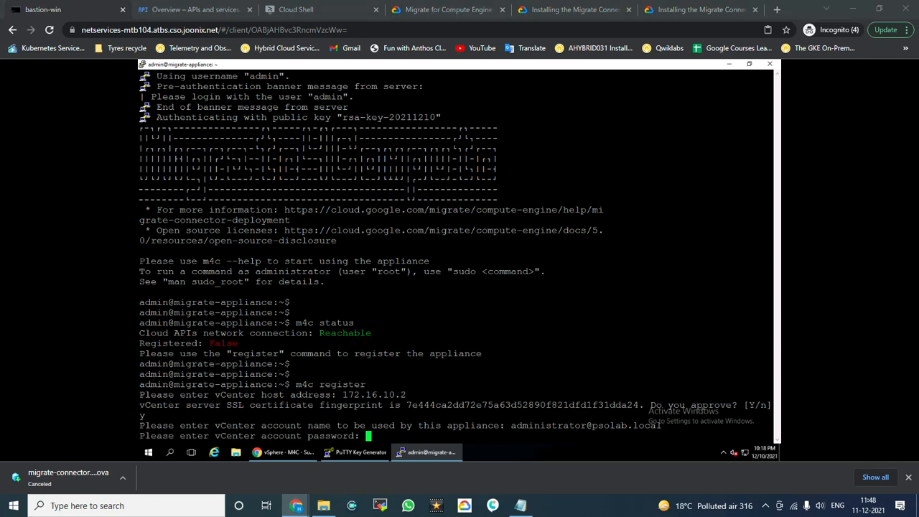
click(515, 306)
key(Return)
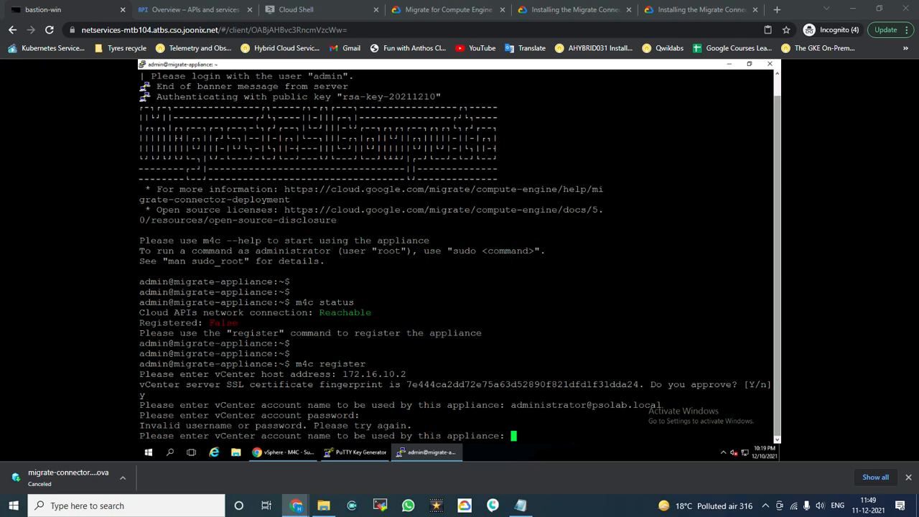
Step: Re-enter the vCenter account name and password until verified, then copy the authorization URL
right_click(479, 379)
key(BackSpace)
key(BackSpace)
key(BackSpace)
key(BackSpace)
key(BackSpace)
key(BackSpace)
key(BackSpace)
key(BackSpace)
key(BackSpace)
key(BackSpace)
key(BackSpace)
key(BackSpace)
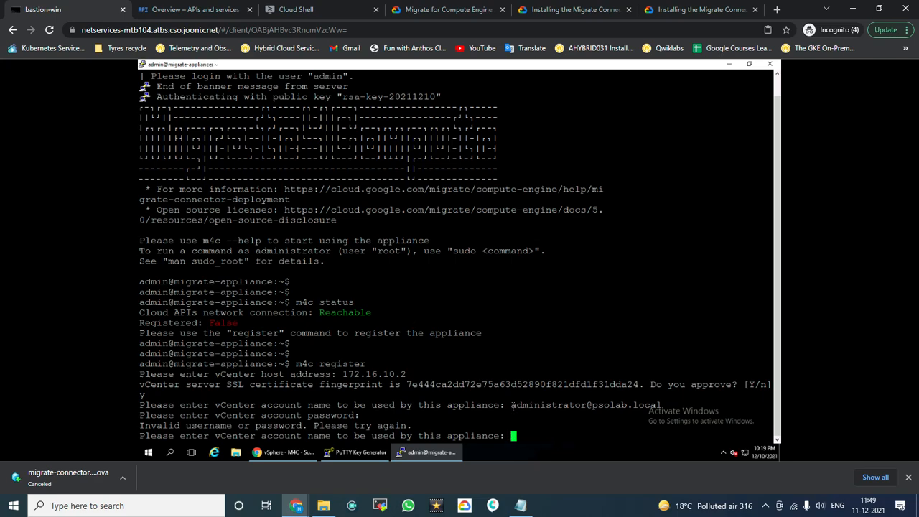
drag(513, 406, 662, 407)
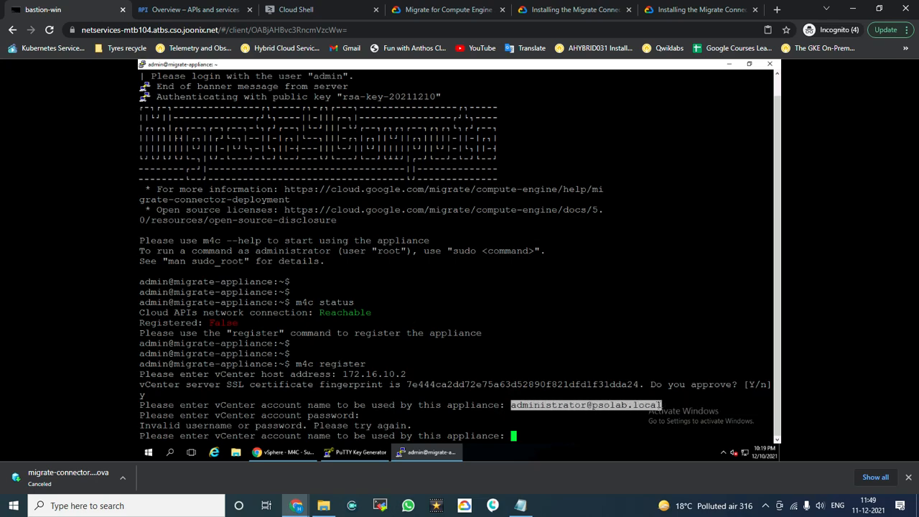
right_click(640, 373)
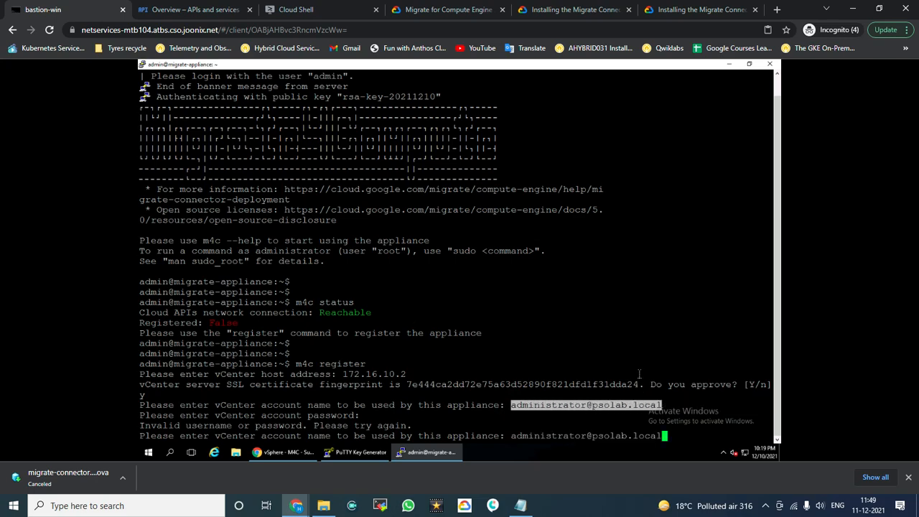
key(Return)
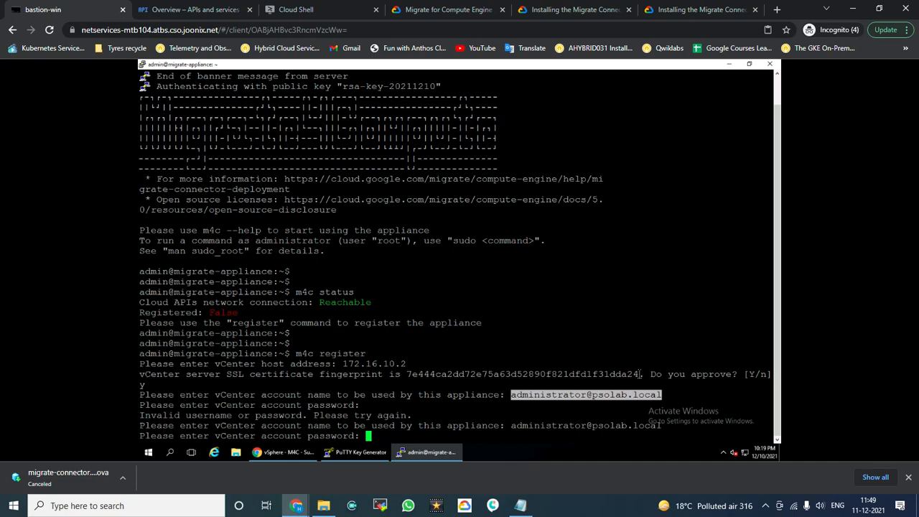
key(Return)
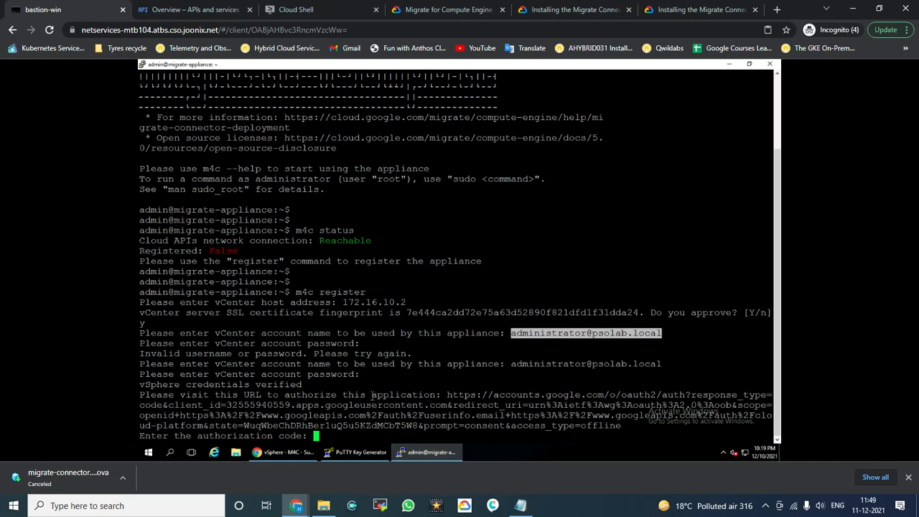
drag(446, 395, 466, 395)
drag(536, 410, 619, 431)
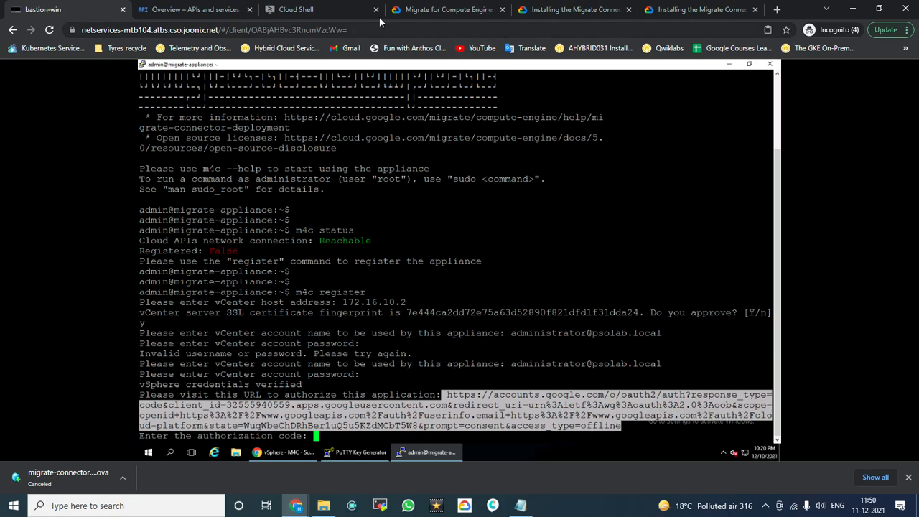
Step: Load the authorization URL in a new tab, allow Google Cloud SDK access, and copy the code
click(777, 9)
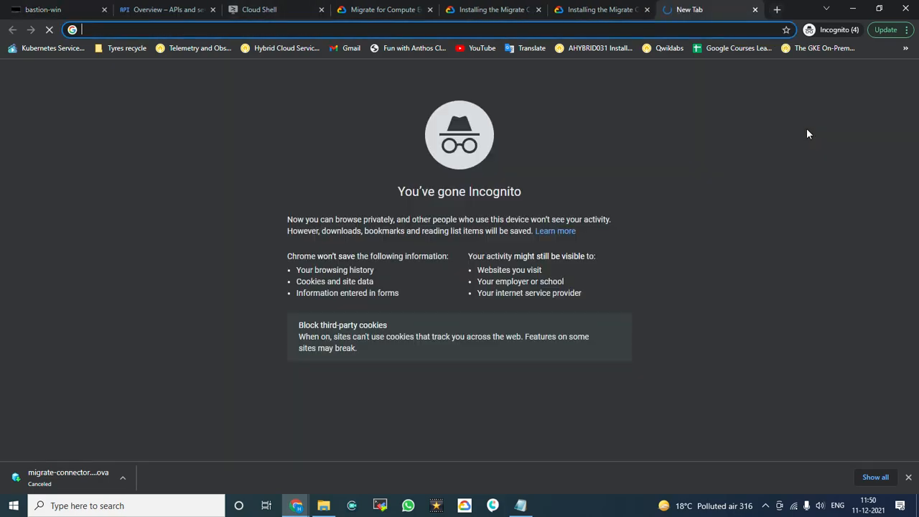
key(ctrl+v)
key(Return)
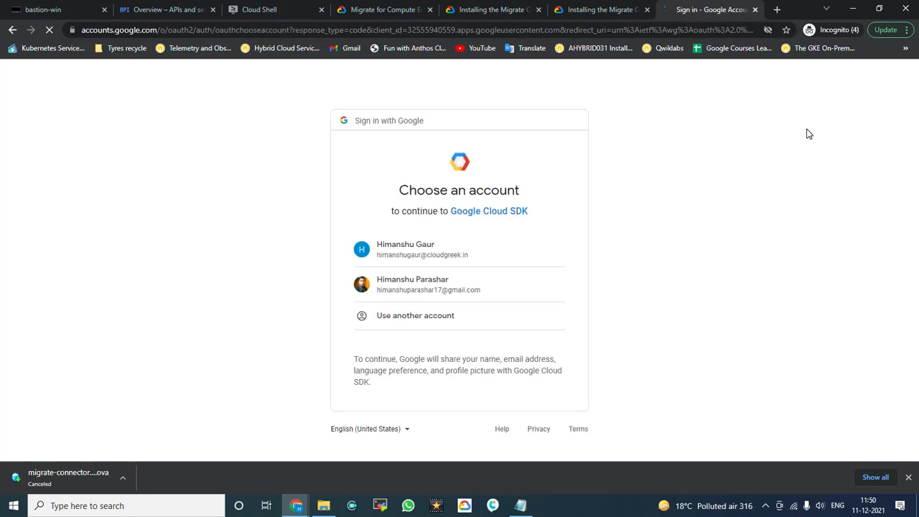
click(405, 265)
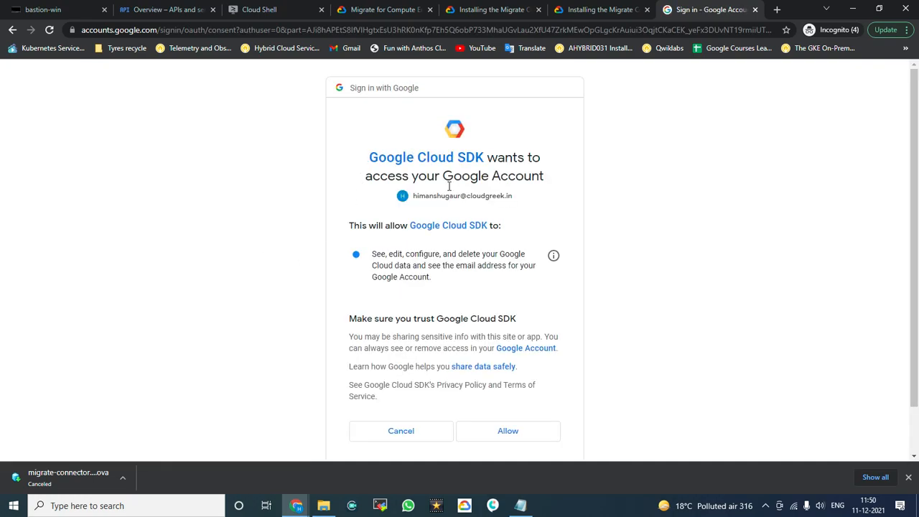
click(508, 433)
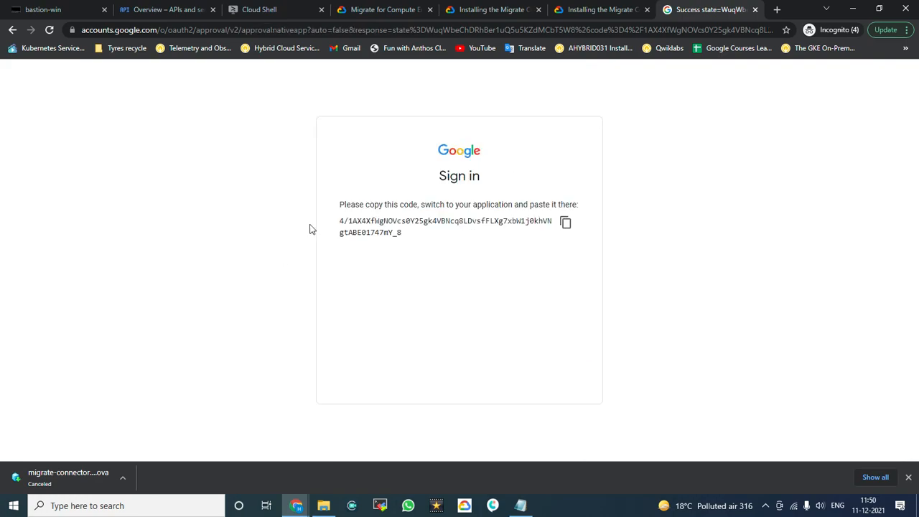
click(568, 223)
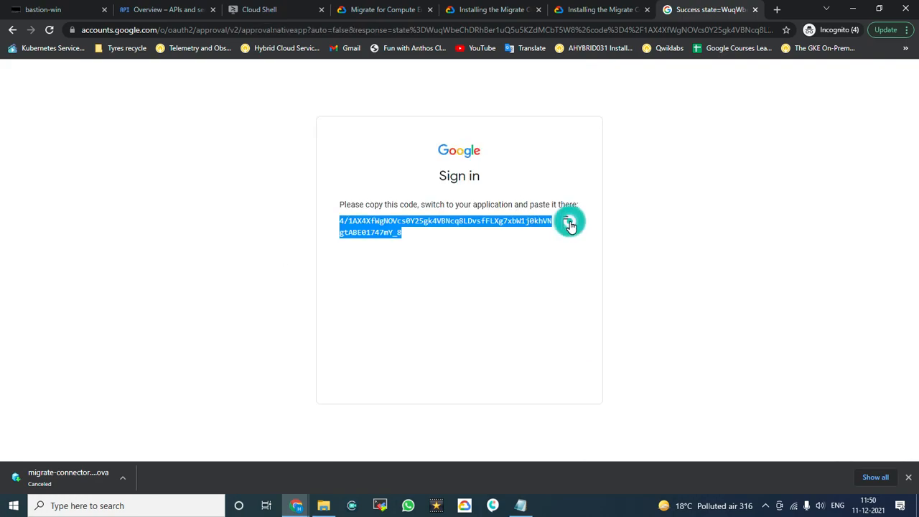
click(54, 10)
Step: Paste the authorization code into the registration to list projects, then view the VM Migration API overview
click(624, 364)
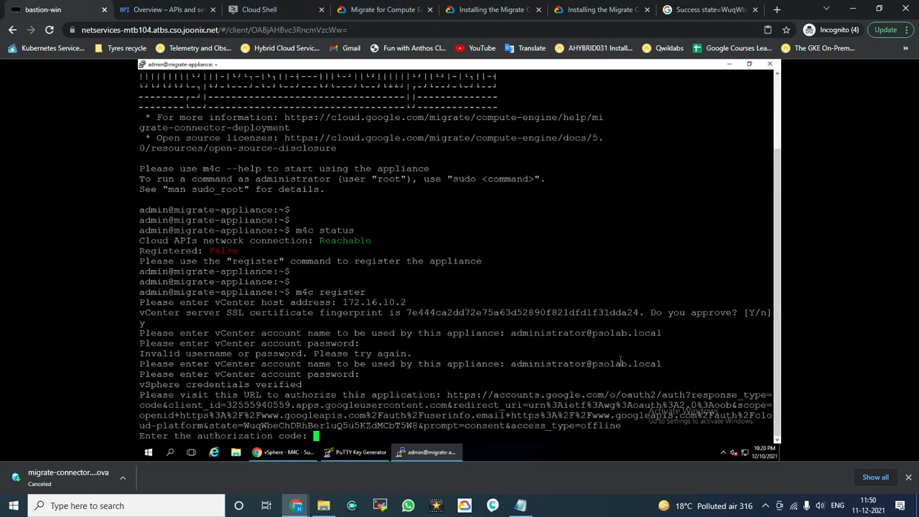
right_click(616, 351)
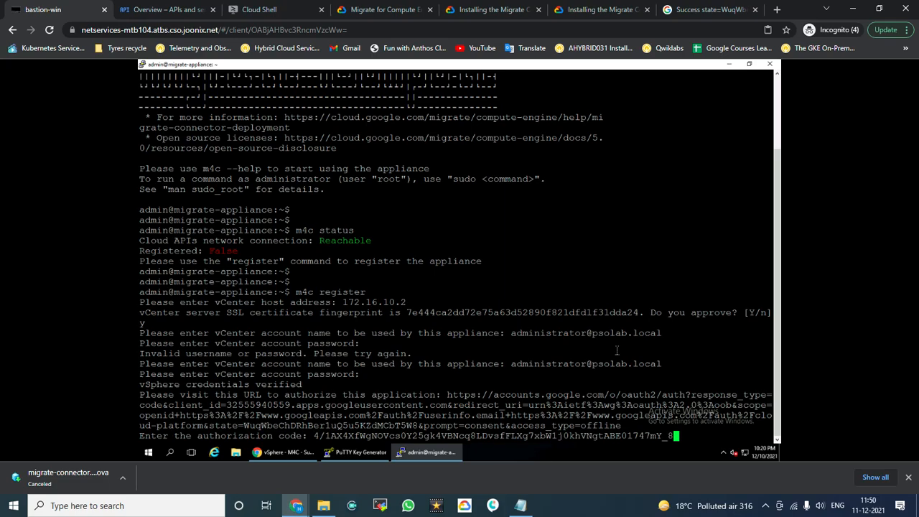
key(Return)
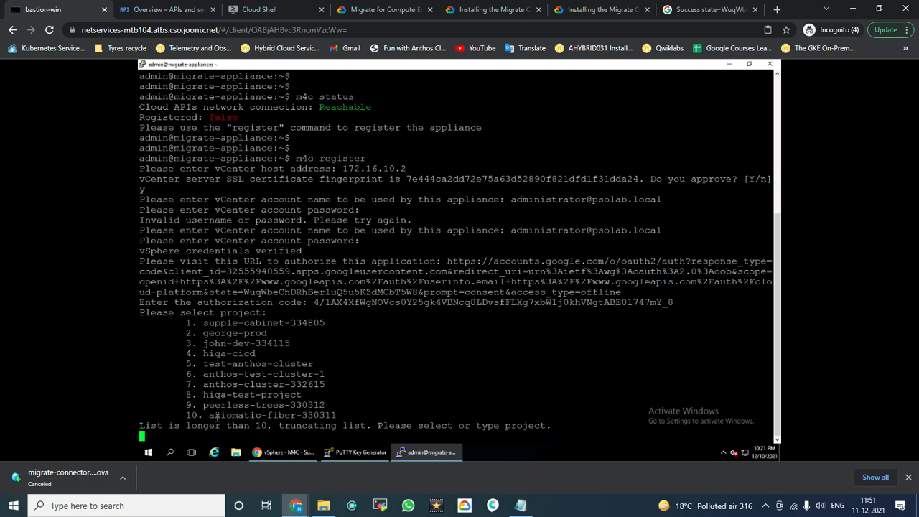
click(146, 11)
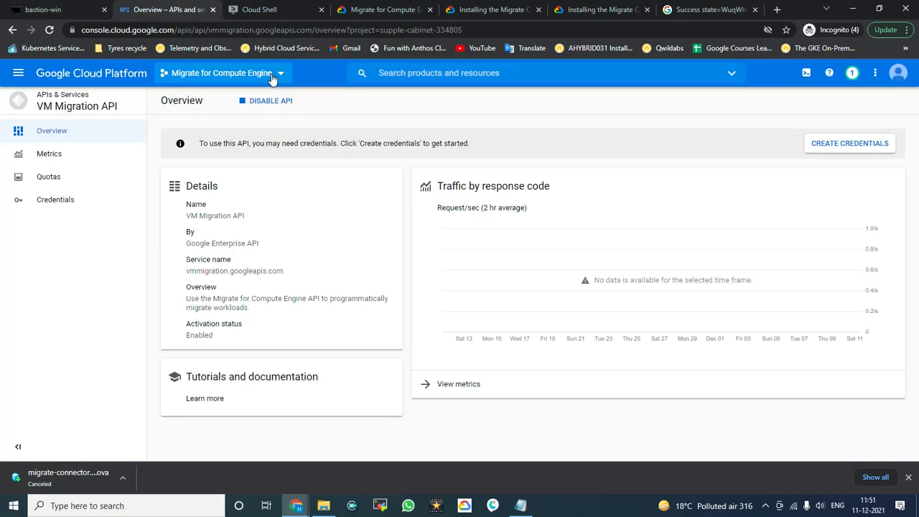
click(272, 75)
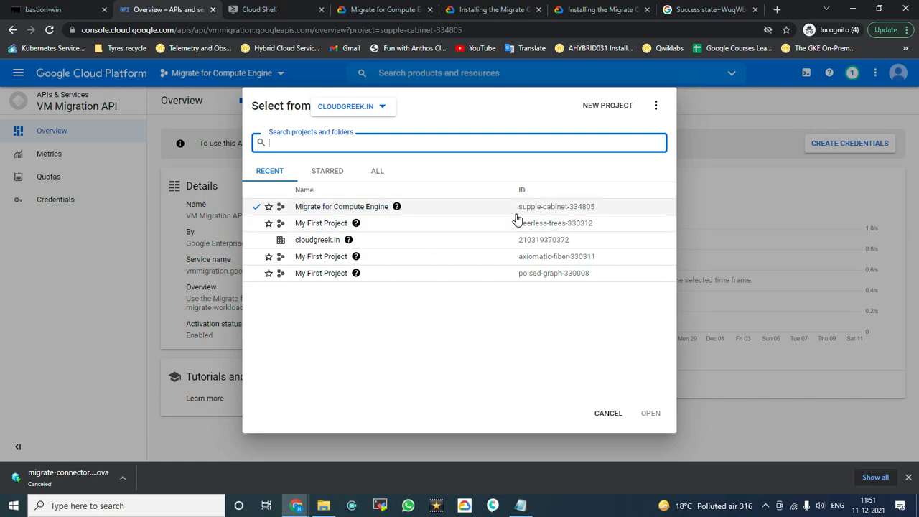
drag(518, 208, 593, 211)
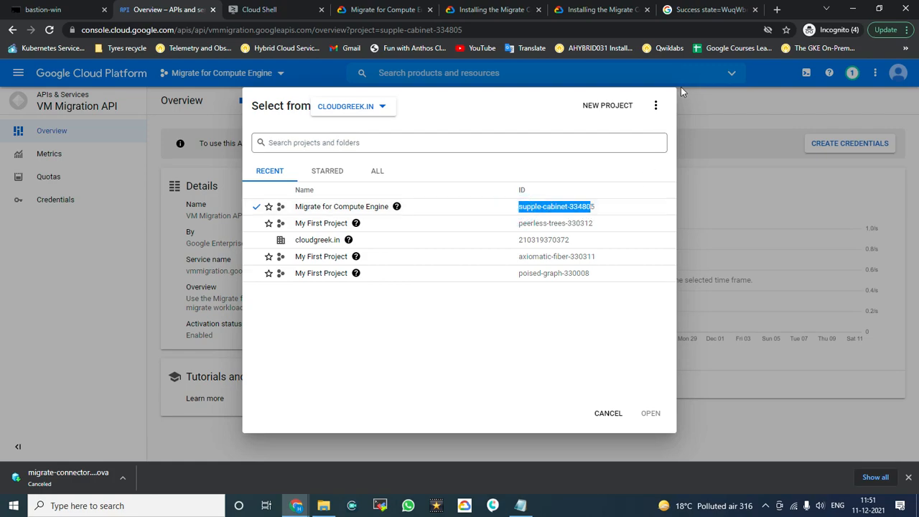
click(725, 126)
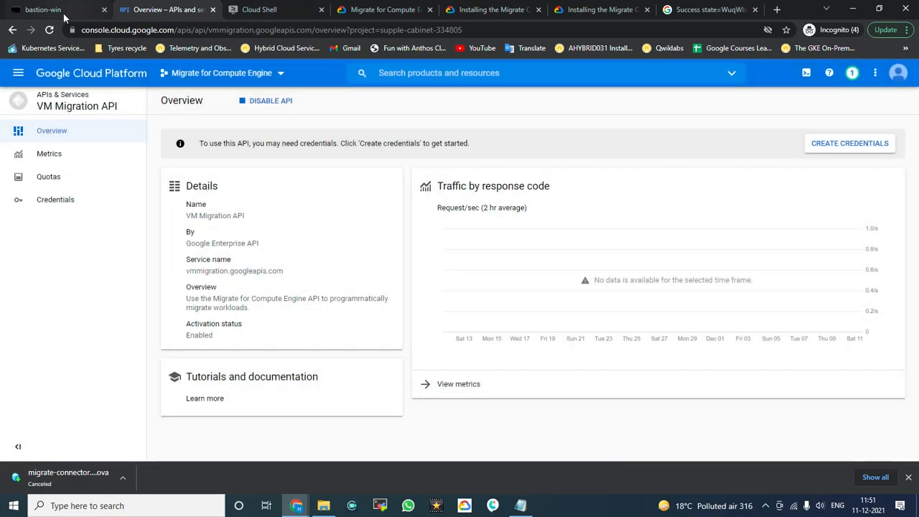
click(61, 14)
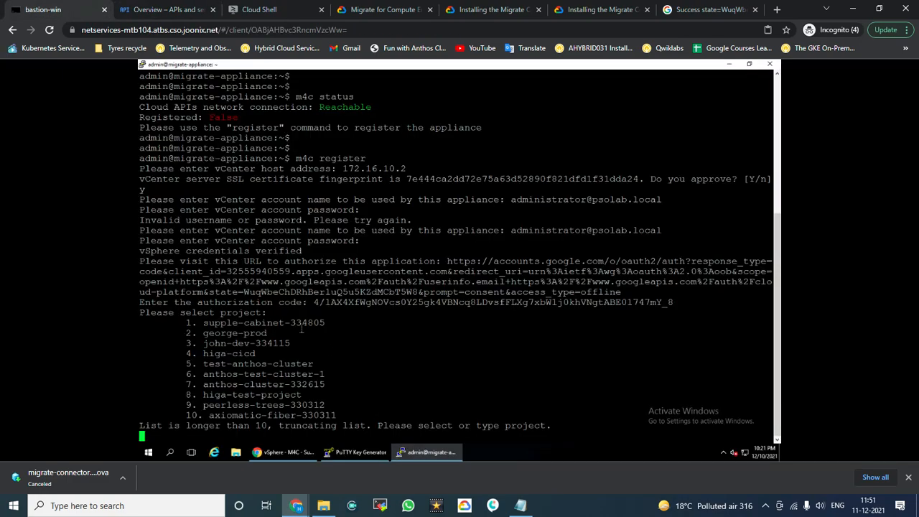
Step: Select project 1, supple-cabinet-334805, at the registration project prompt
text(1)
key(Return)
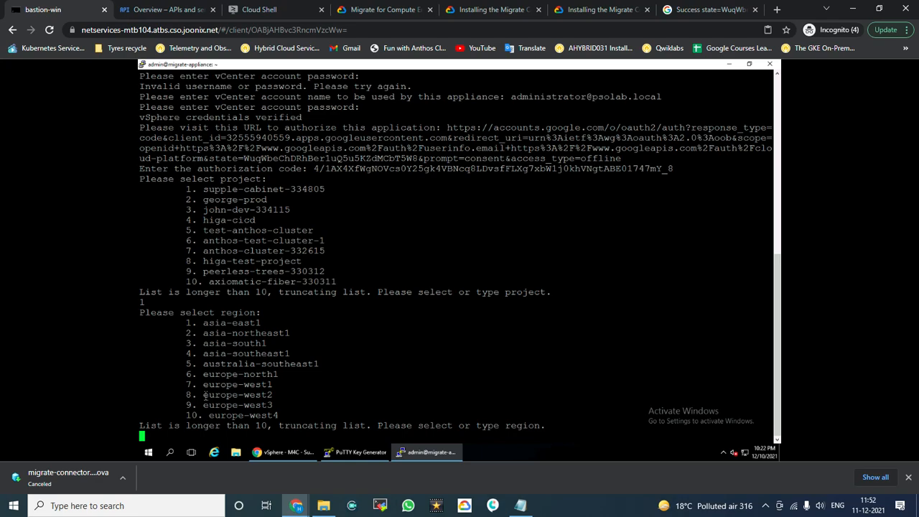
Step: Enter us-west1 as the registration region
text(us-)
text(west1)
key(Return)
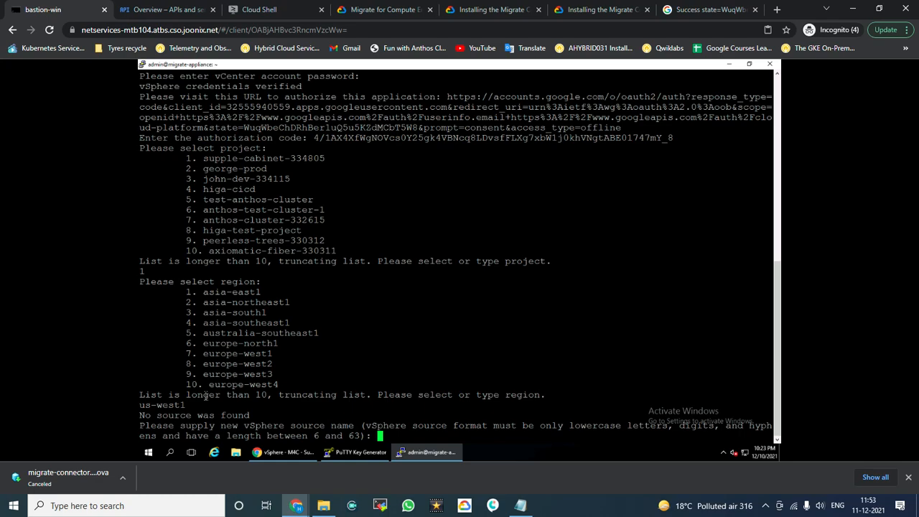
Step: Name the new vSphere source m4c-training, correcting a typo in the name
click(462, 345)
text(m4)
text(c)
text(-train)
text(inm)
key(BackSpace)
key(BackSpace)
key(BackSpace)
text(ing)
key(Return)
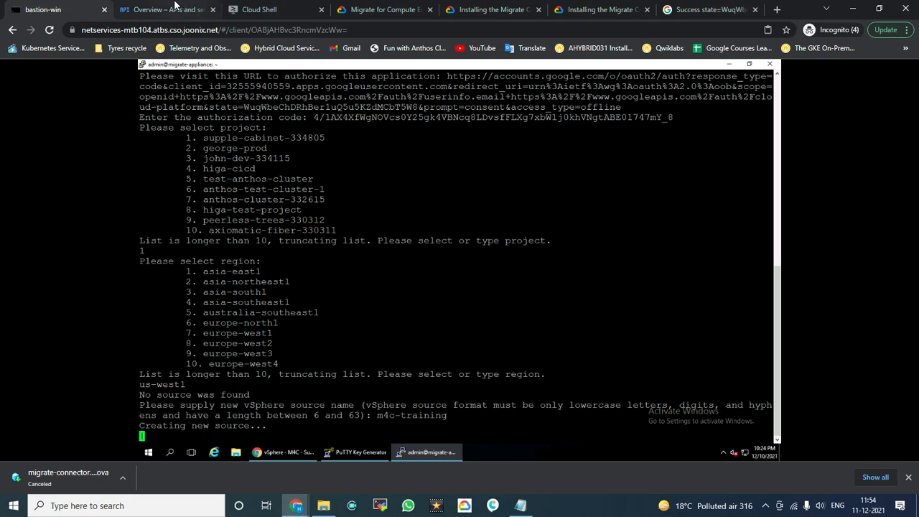
click(176, 9)
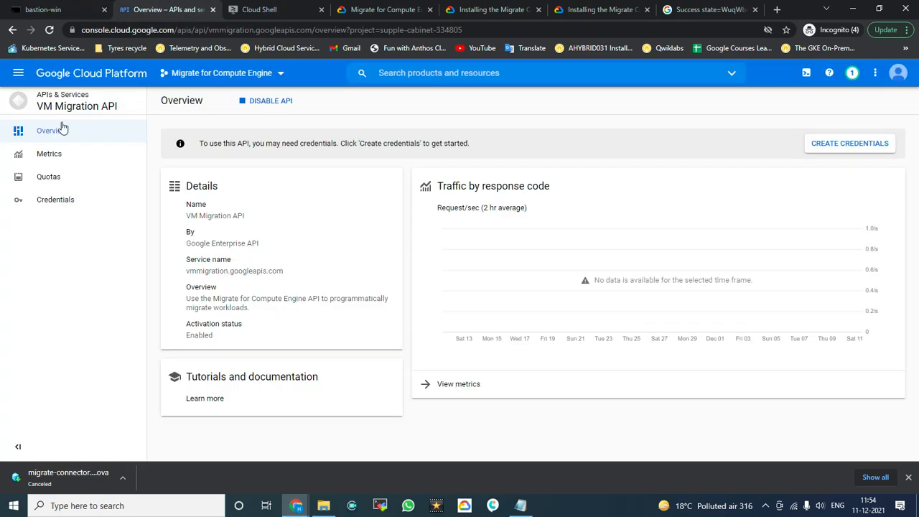
Step: Open Migrate for Compute Engine Sources to confirm m4c-training targets region us-west1
click(17, 75)
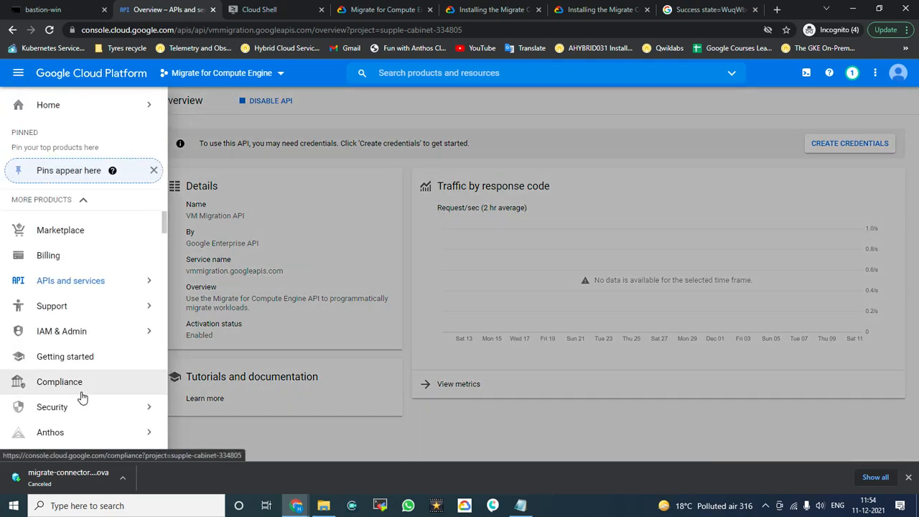
scroll(82, 396, down, 2)
mouse_move(86, 314)
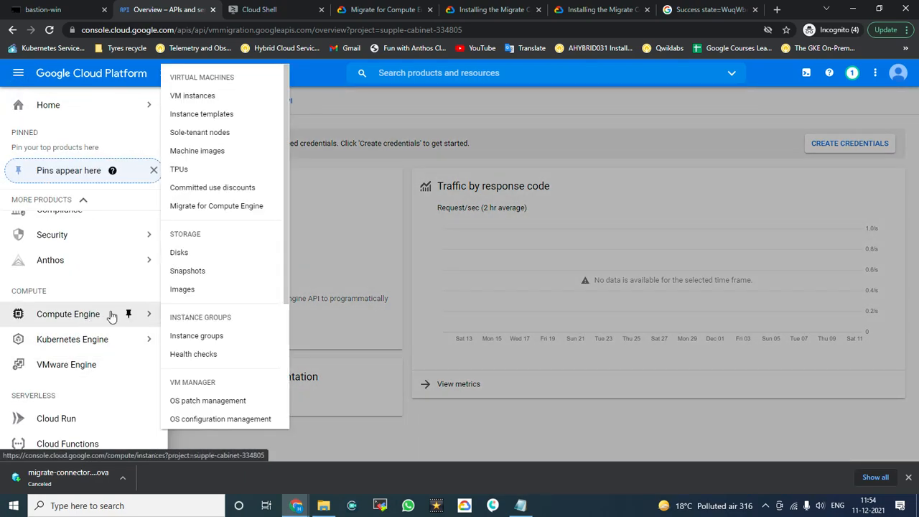
click(234, 206)
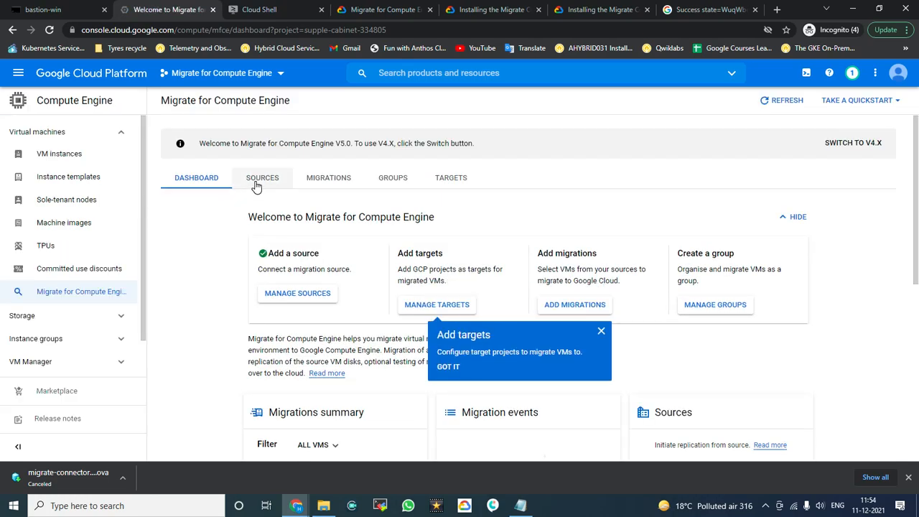
click(256, 186)
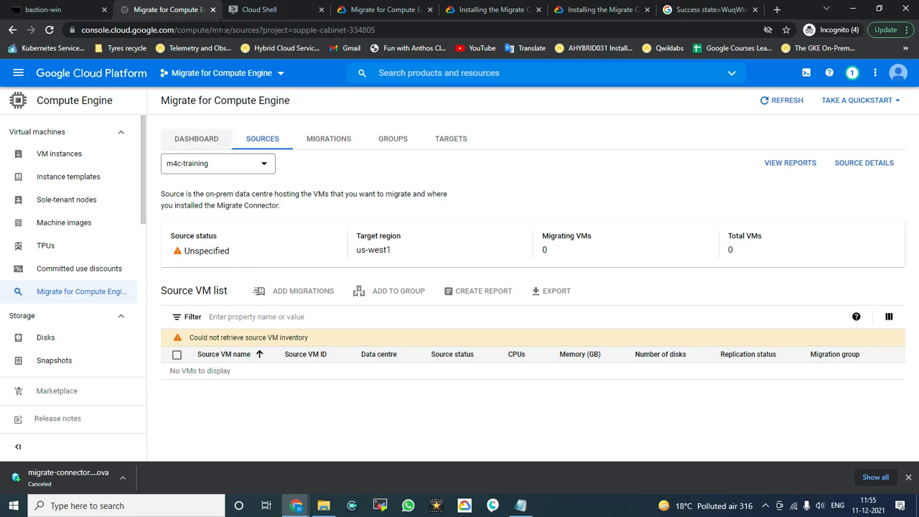
click(69, 10)
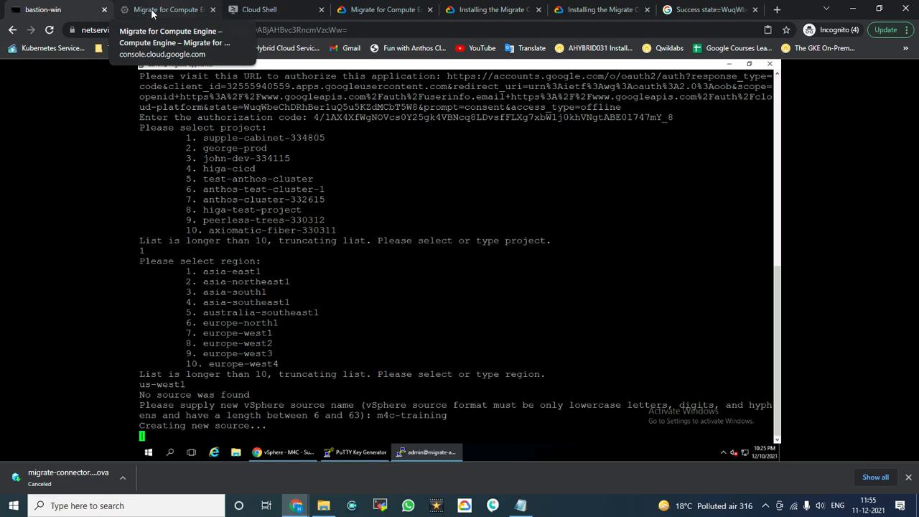
Step: Compare the M4C appliance VM summary (IP 172.16.10.88) in vSphere Client with the Cloud sources page
click(277, 453)
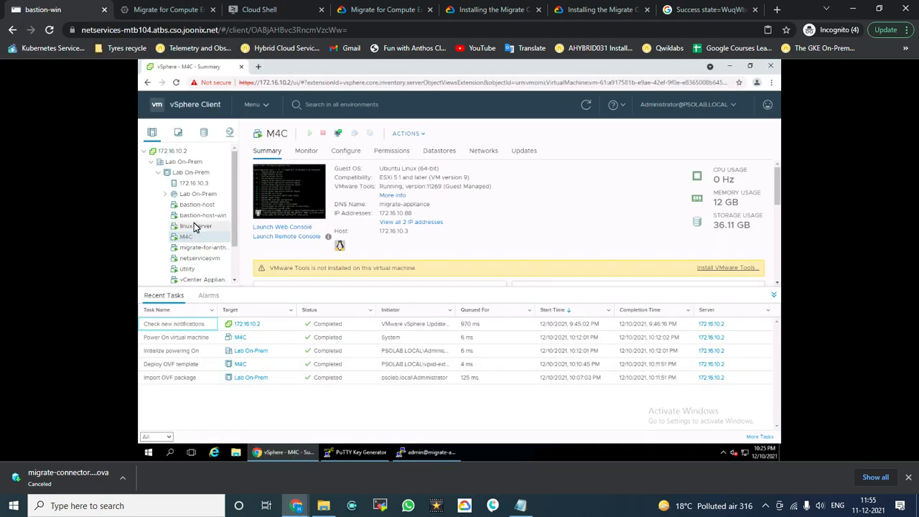
scroll(194, 222, down, 2)
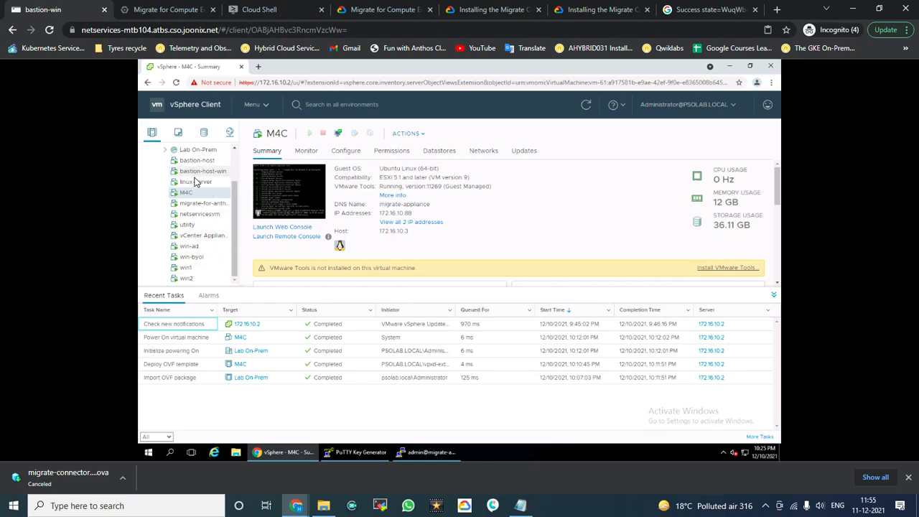
click(175, 10)
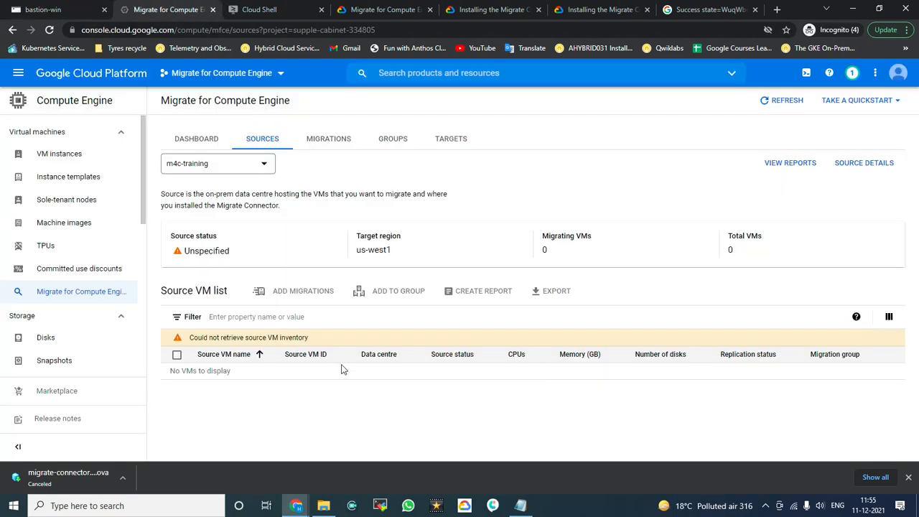
click(43, 10)
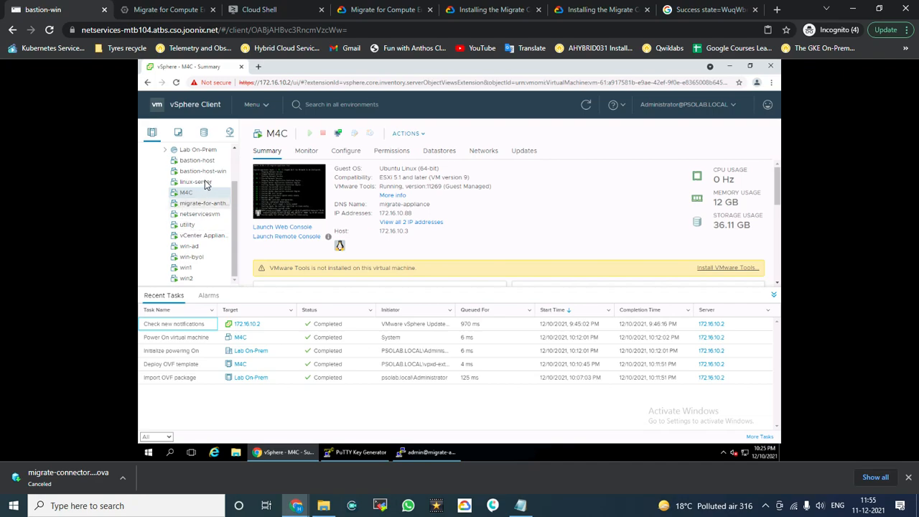
drag(234, 199, 232, 180)
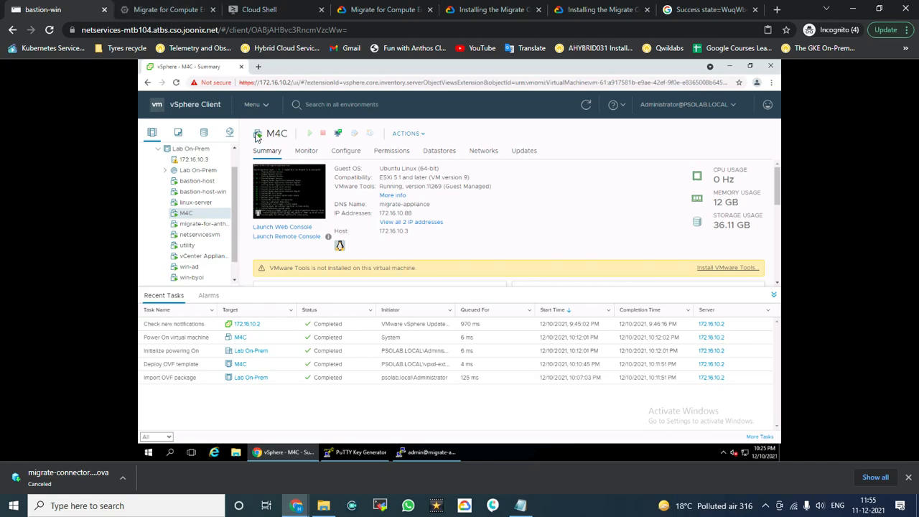
click(165, 10)
Step: Check the Cloud Shell and Migrate for Compute Engine tabs, then go back to the PuTTY registration
click(260, 7)
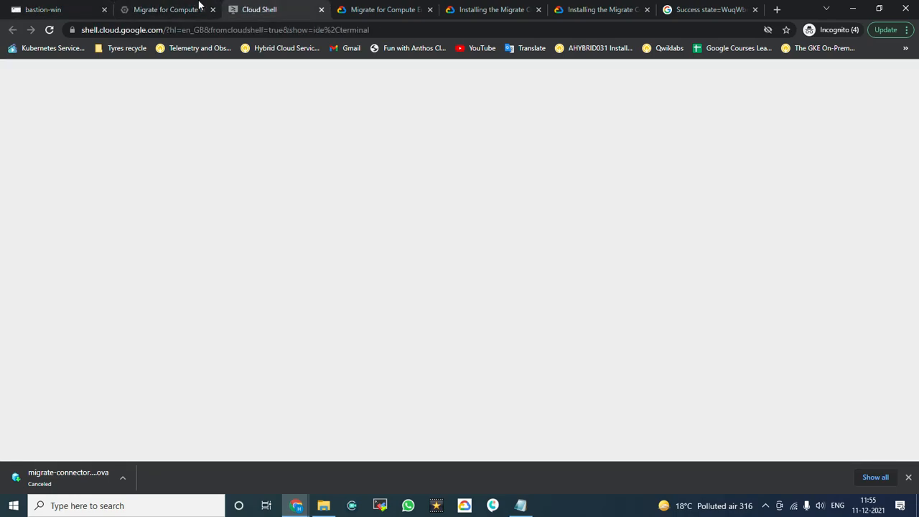
click(197, 7)
click(92, 9)
click(418, 453)
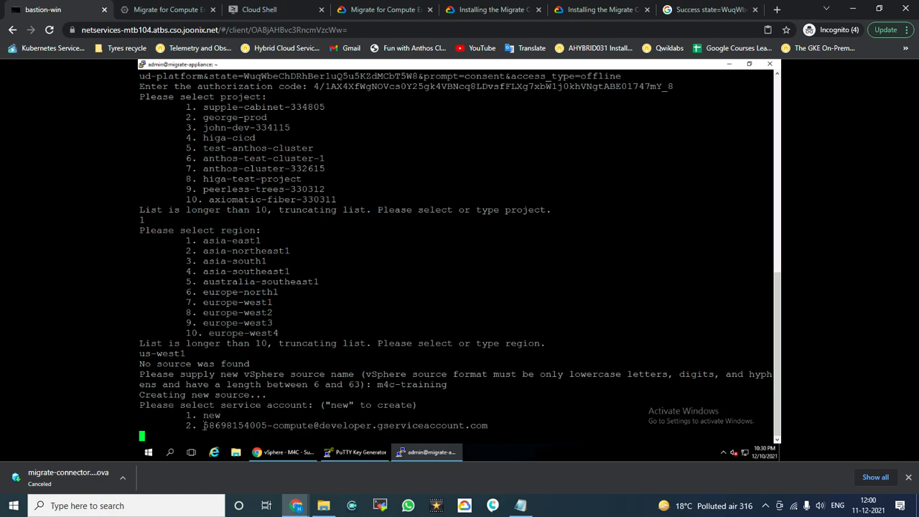
Step: Choose option 2, the existing default compute service account, and wait for the connector to activate
text(2)
drag(416, 406, 339, 409)
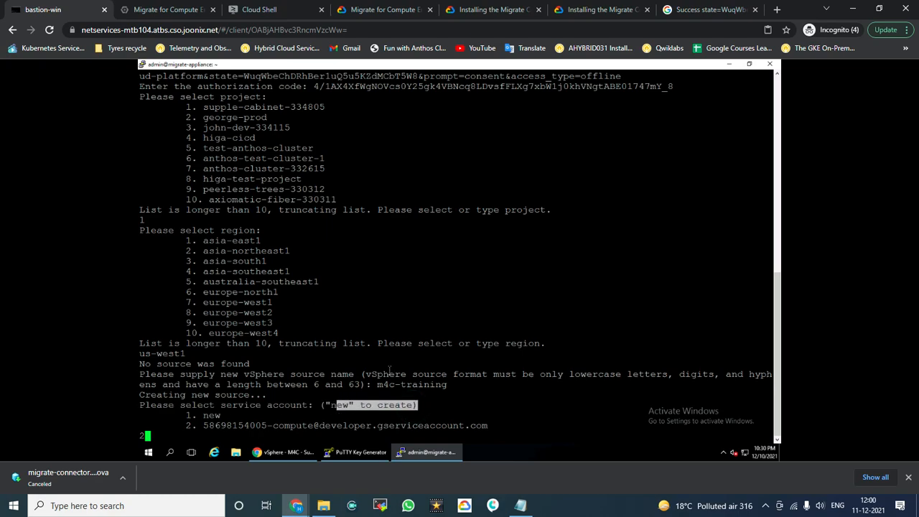
key(Return)
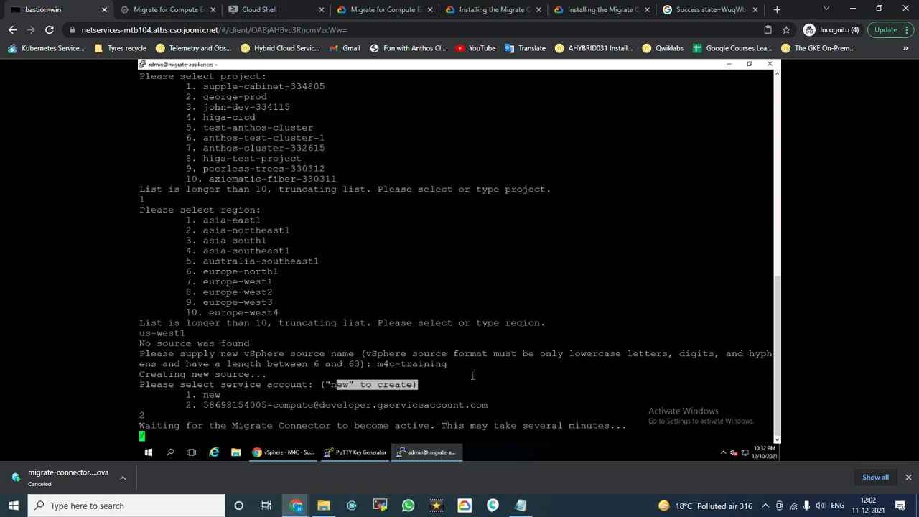
click(531, 357)
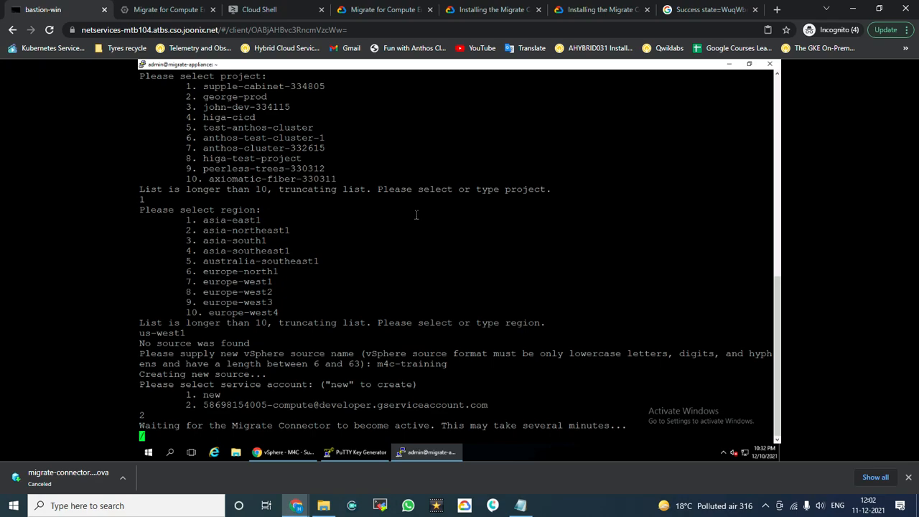
Step: Close the Success tab, view m4c-training on the Sources page, then return to bastion-win
click(755, 10)
click(179, 10)
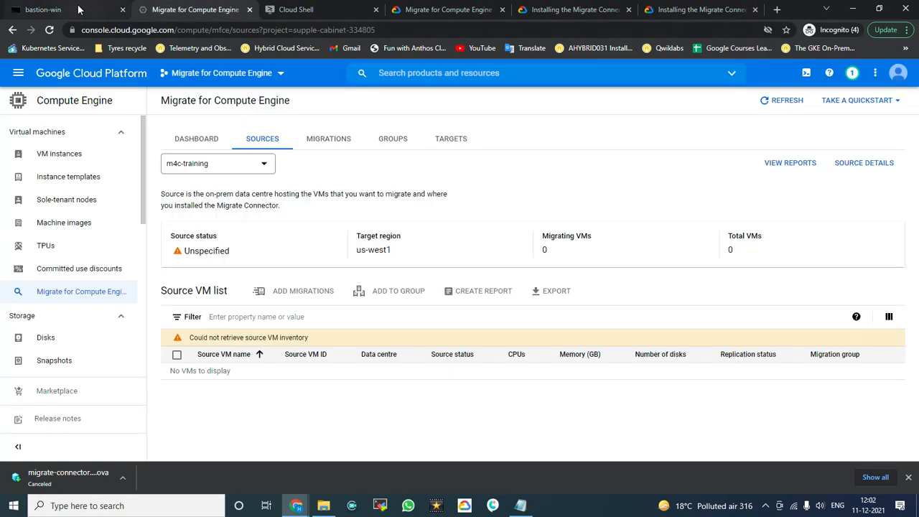
click(79, 9)
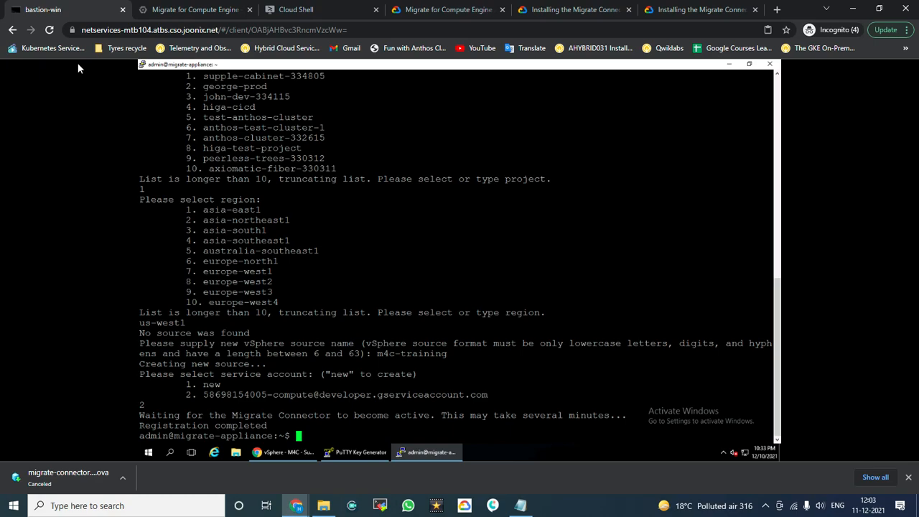
Step: Run 'm4c status' to confirm the connector is registered, then view the Sources page
click(350, 259)
key(Return)
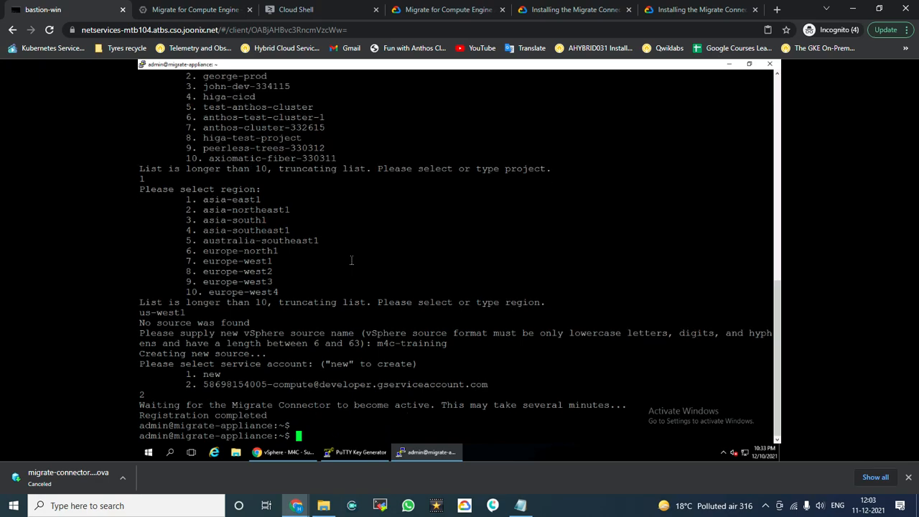
text(m4c status)
key(Return)
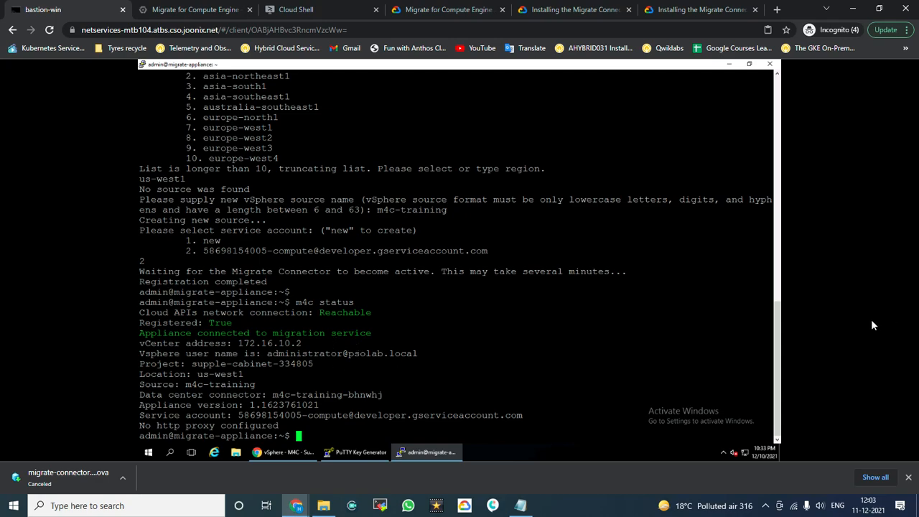
click(179, 9)
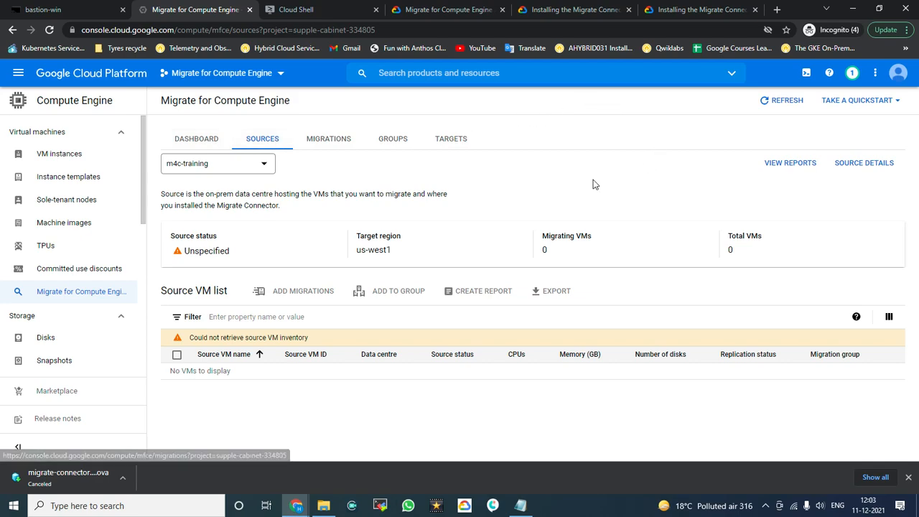
Step: Reload the Sources page until m4c-training shows Active with 12 VMs, and close the Add migrations tip
click(49, 30)
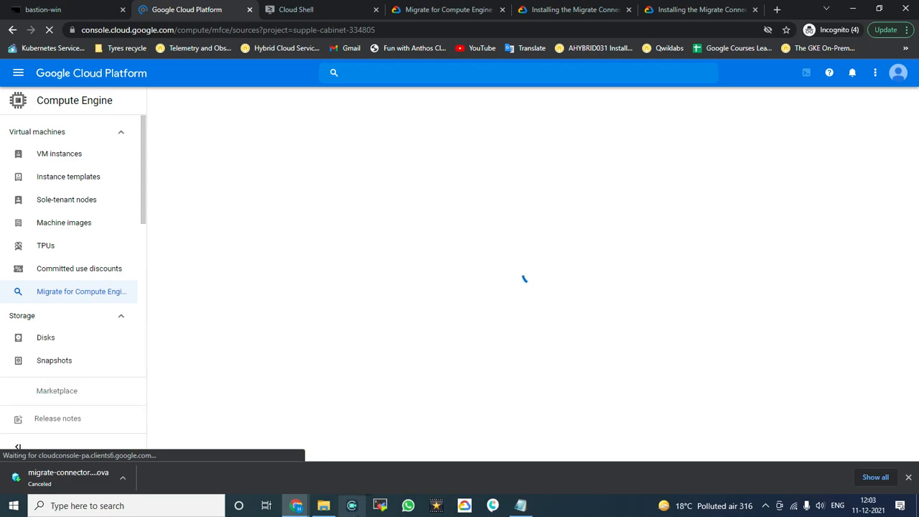
mouse_move(296, 505)
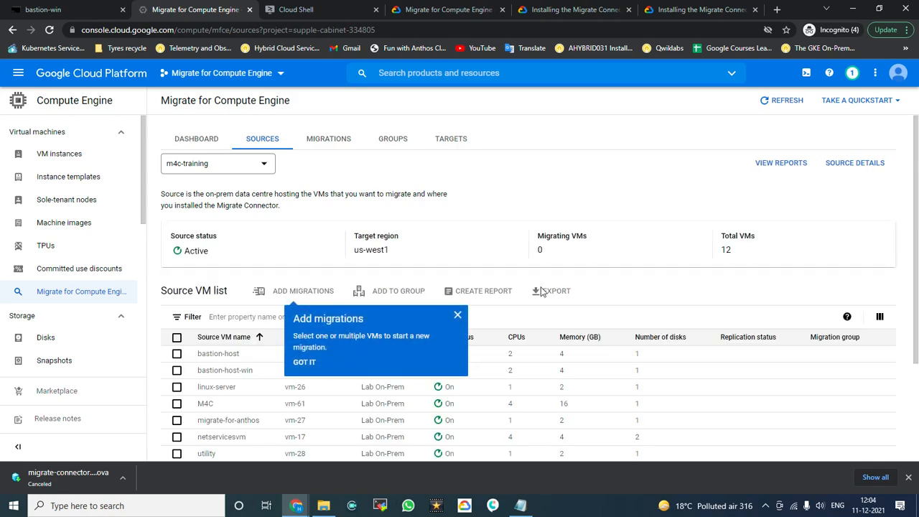
click(458, 316)
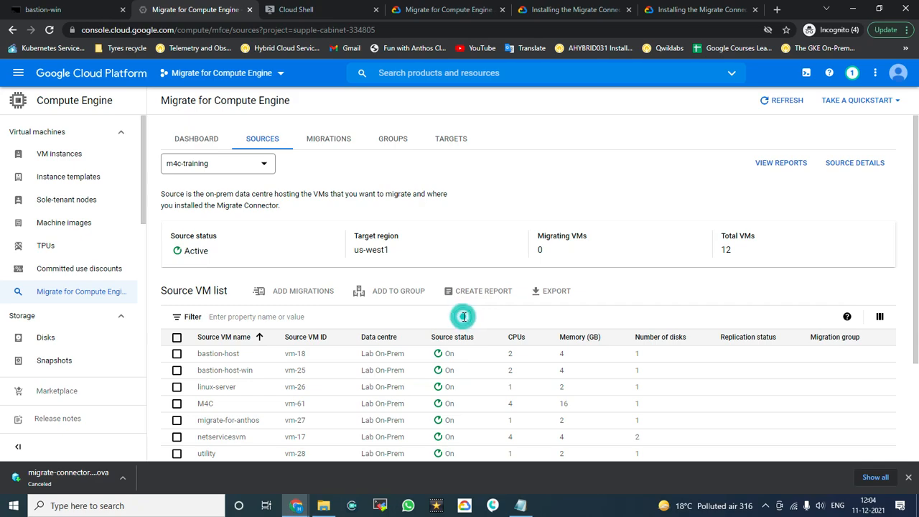
Step: Scroll through the 12 Lab On-Prem source VMs, then switch back to the bastion-win desktop
scroll(474, 322, down, 3)
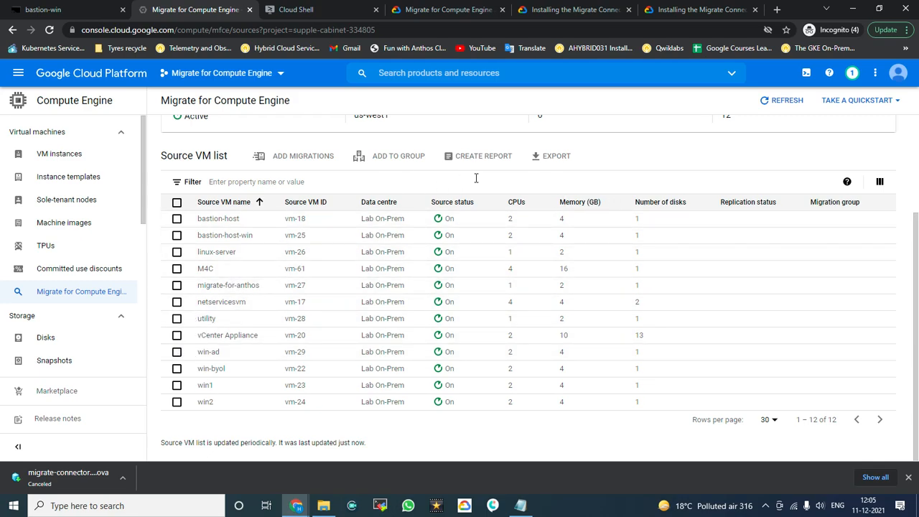
scroll(476, 178, up, 1)
scroll(476, 178, up, 1)
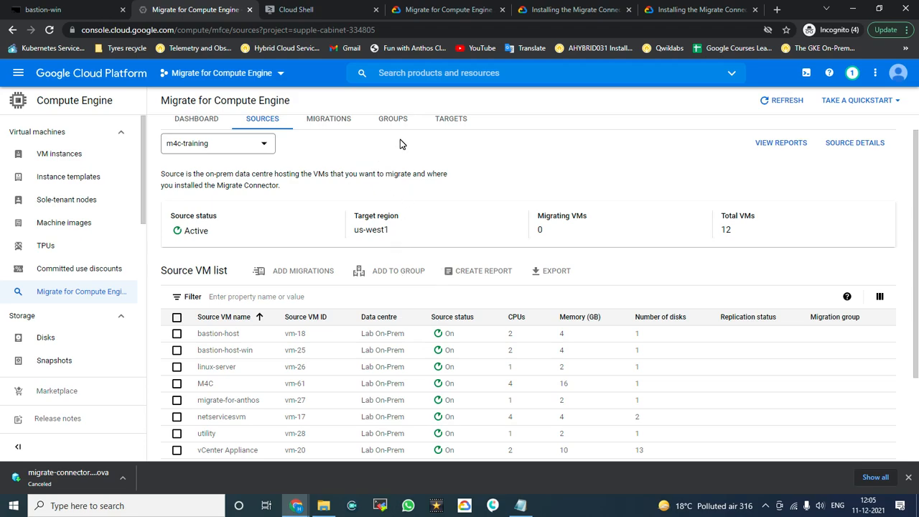
click(86, 14)
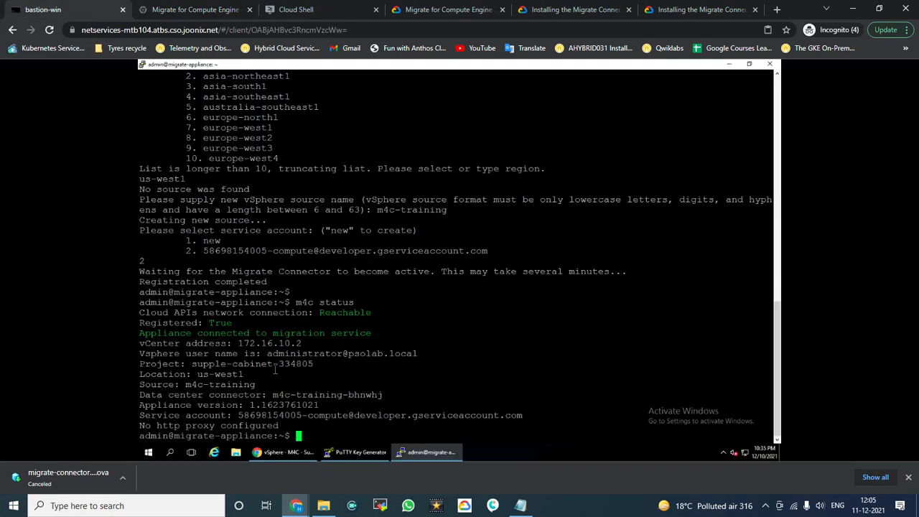
Step: Open linux-server's summary in vSphere Client and copy its IP address 172.16.10.83
click(271, 456)
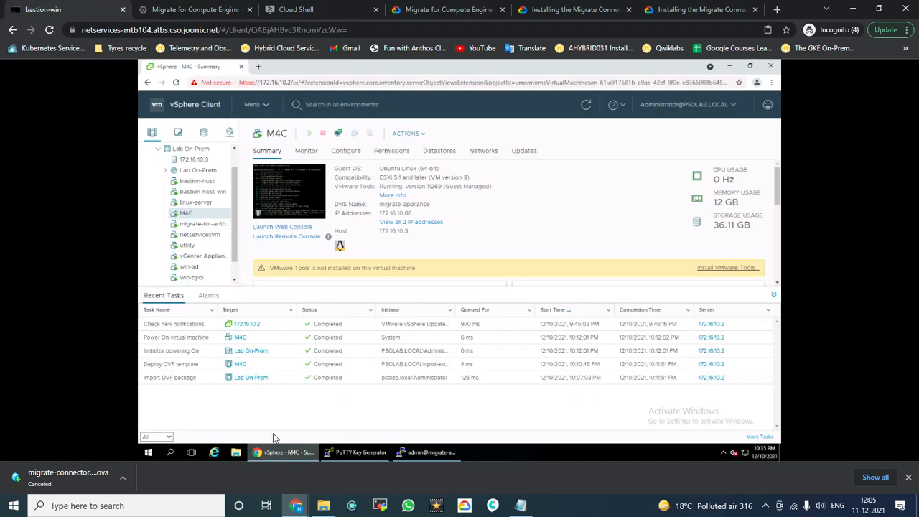
click(202, 206)
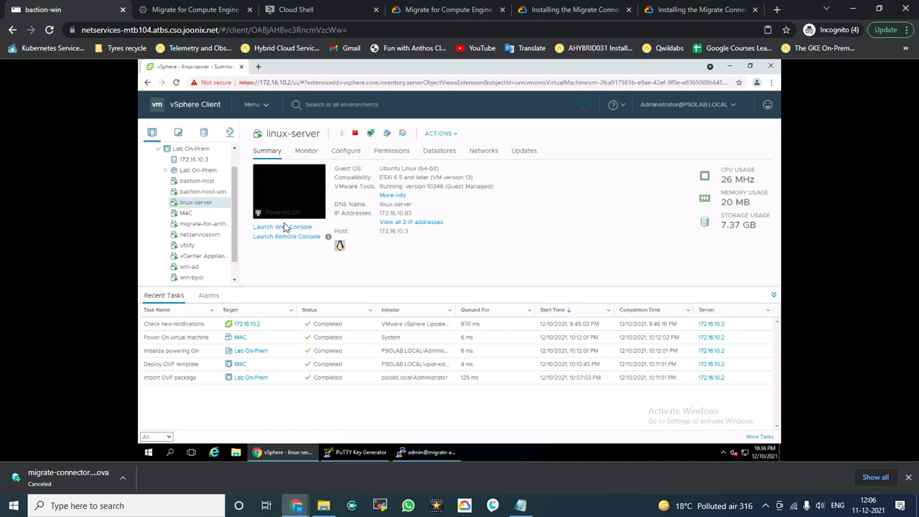
drag(413, 214, 379, 213)
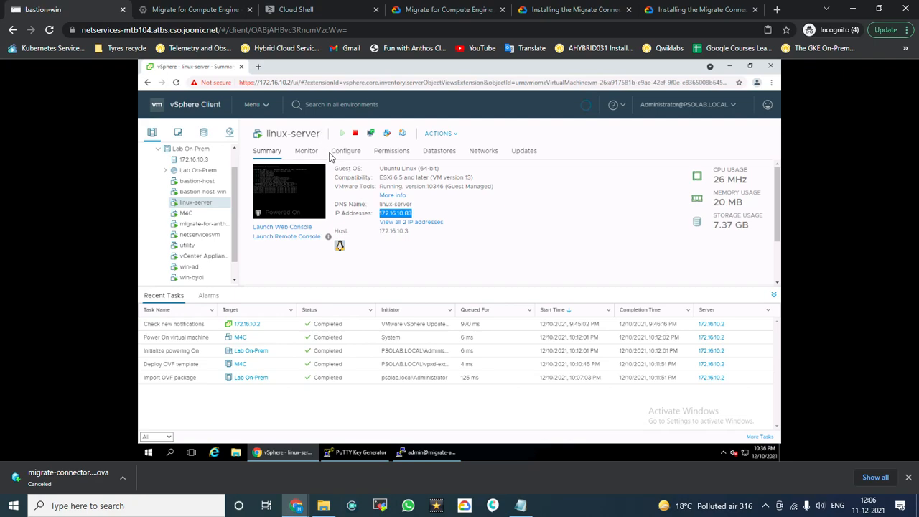
Step: Load 172.16.10.83 in a new tab and confirm the demo page is served by linux-server
click(259, 67)
text(172.16.10.83)
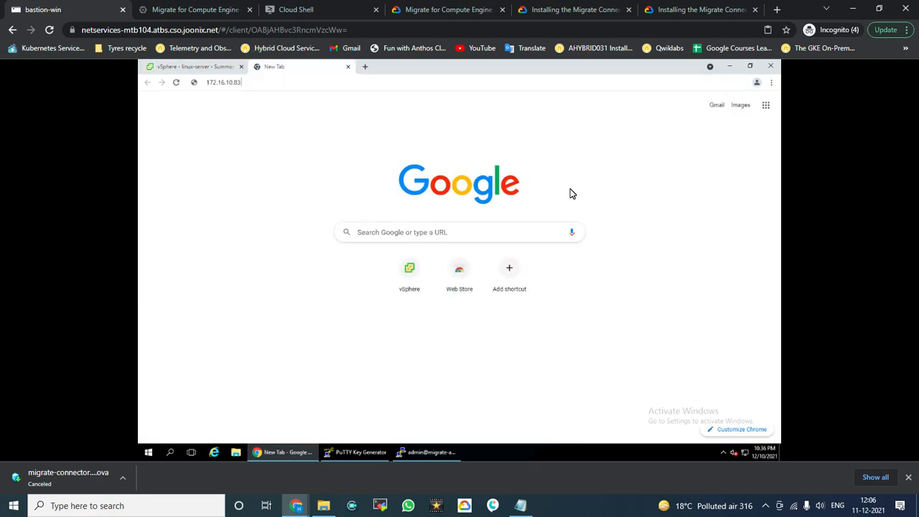
key(Return)
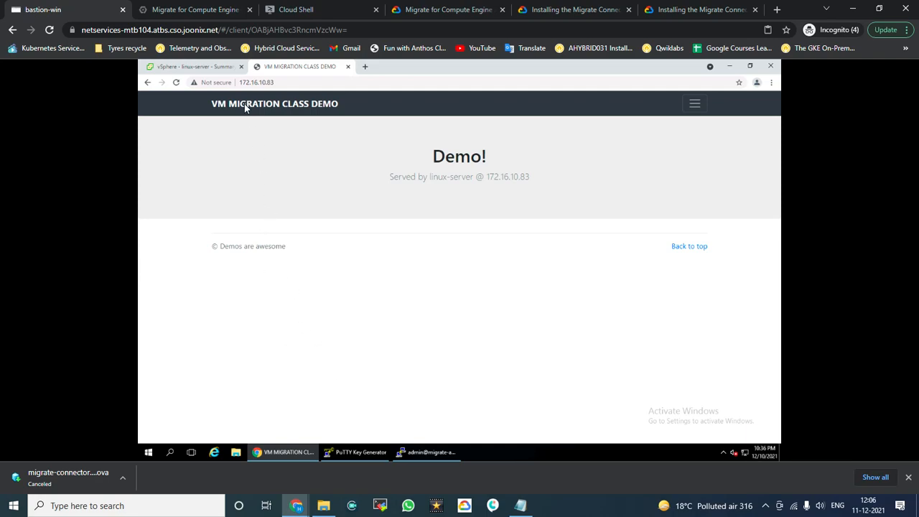
click(211, 71)
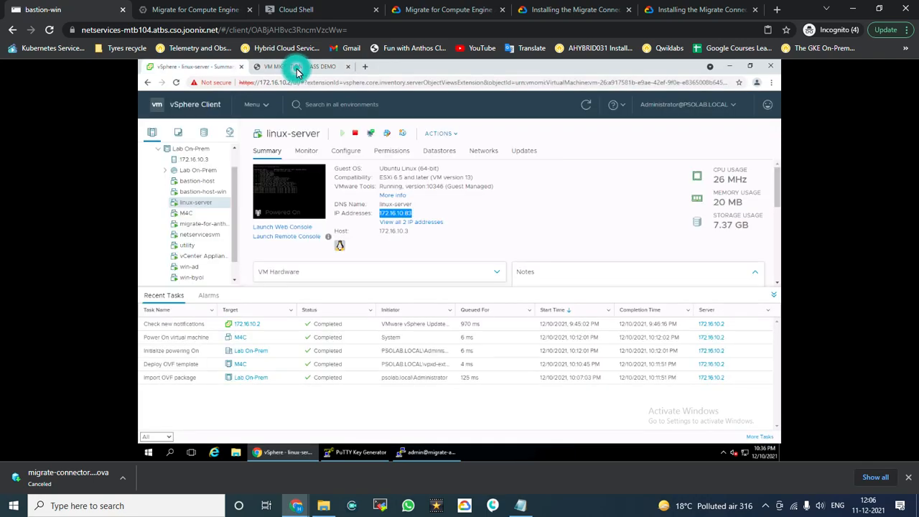
click(296, 70)
drag(389, 179, 473, 180)
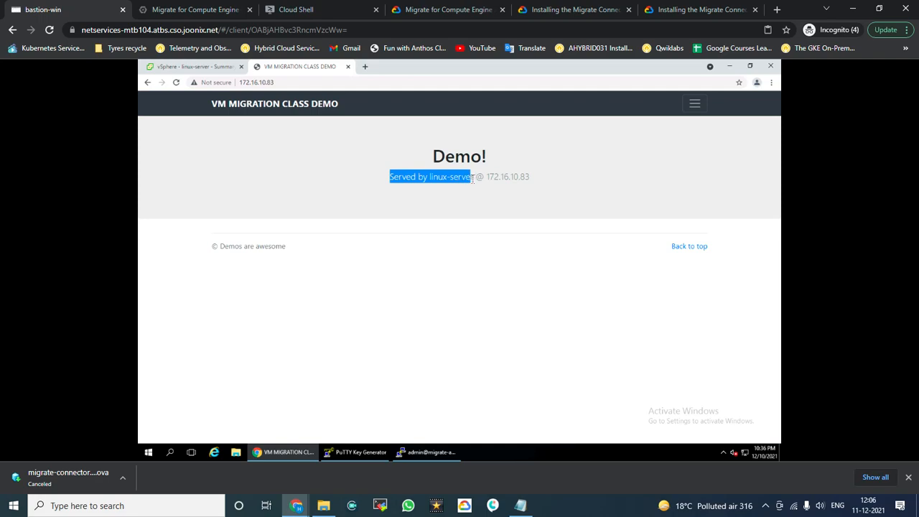
drag(530, 178, 488, 177)
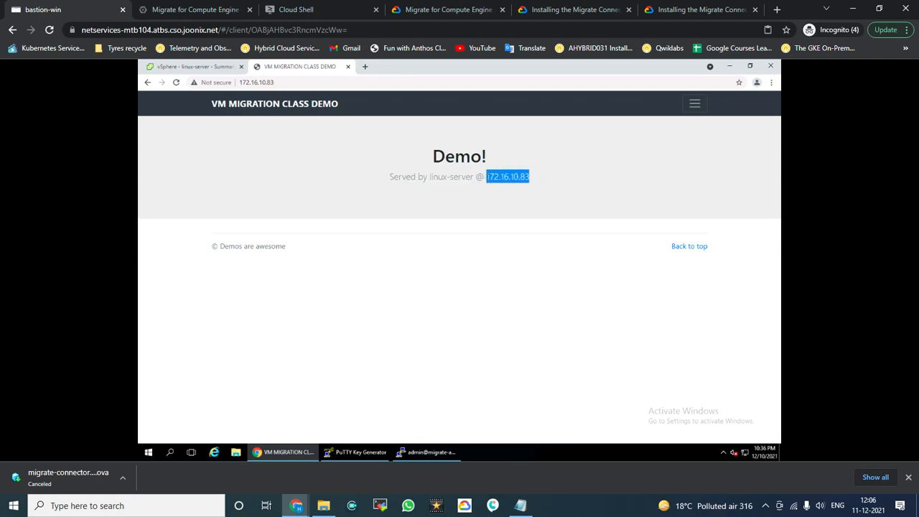
click(193, 66)
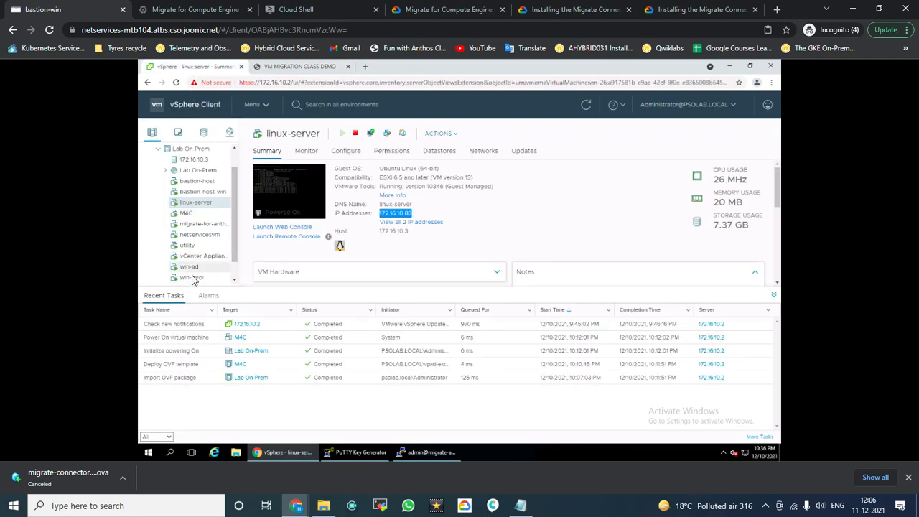
Step: Copy win1's IP 172.16.10.84 and confirm its demo page loads in a new tab
scroll(200, 272, down, 1)
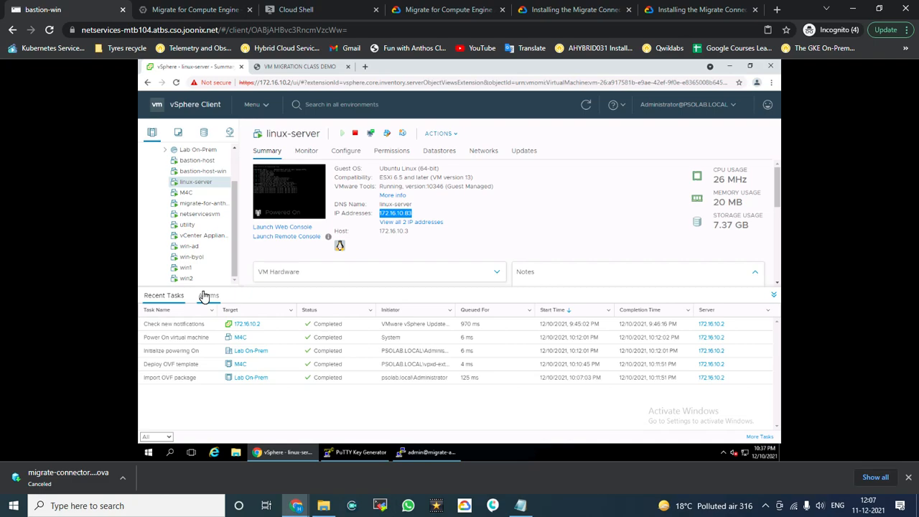
click(203, 266)
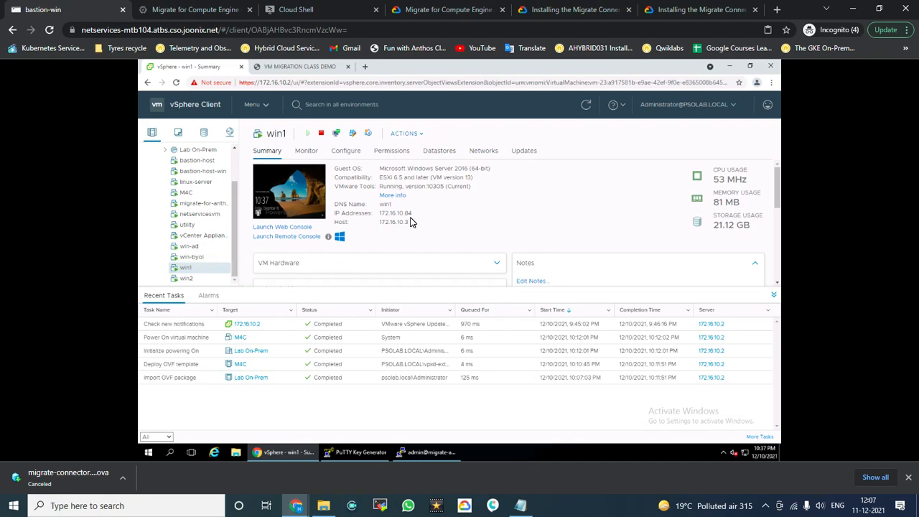
drag(413, 214, 380, 218)
key(ctrl+c)
click(365, 66)
key(ctrl+v)
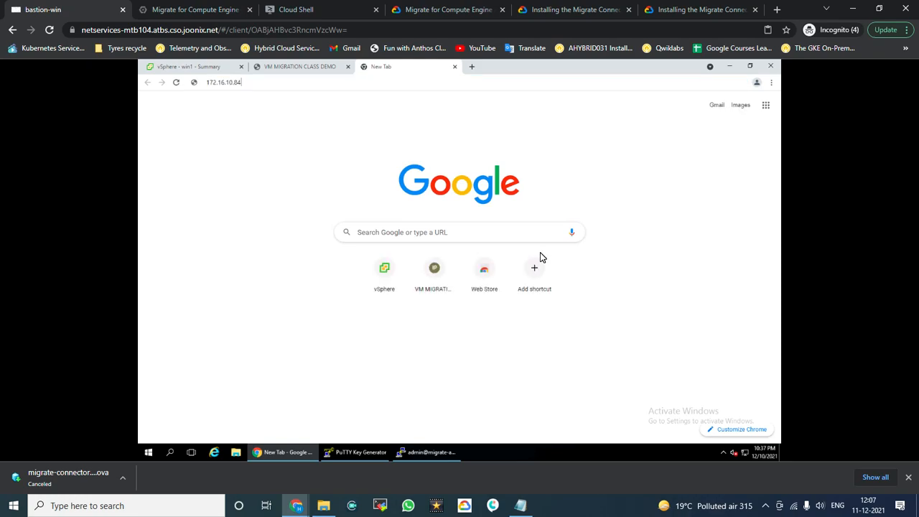
key(Return)
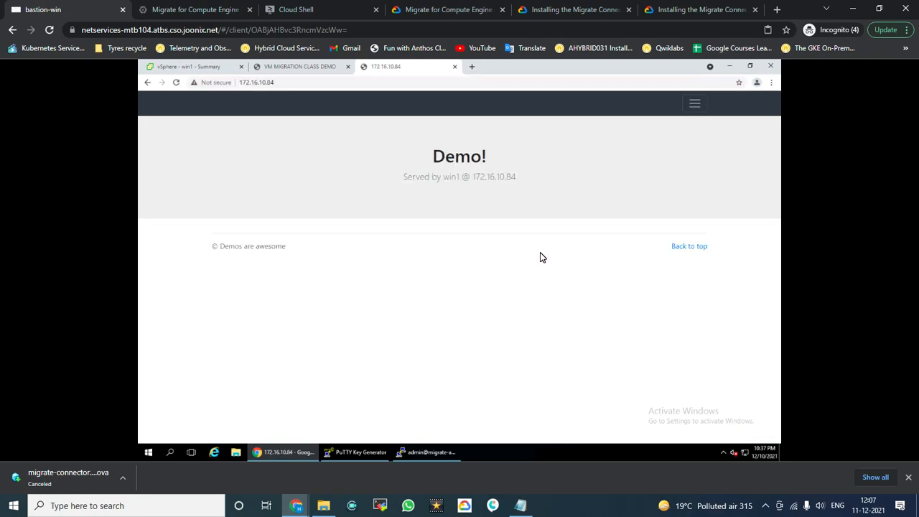
double_click(451, 177)
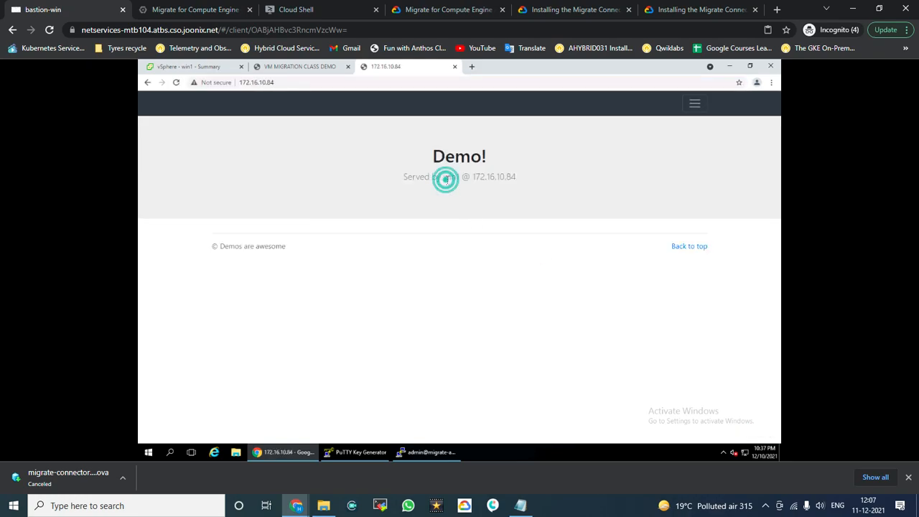
click(515, 180)
click(207, 68)
Step: Copy win2's IP 172.16.10.87 and load its demo page in another tab
click(189, 279)
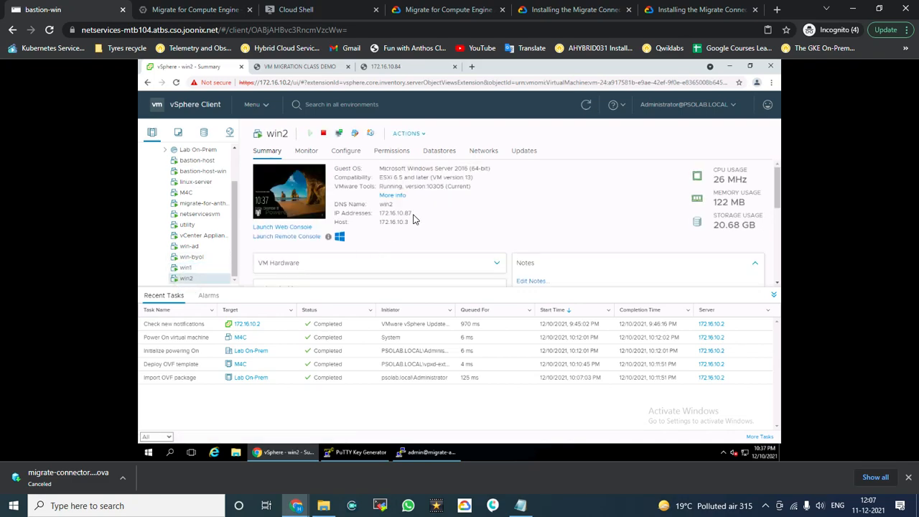
drag(412, 215, 381, 217)
key(ctrl+c)
click(472, 66)
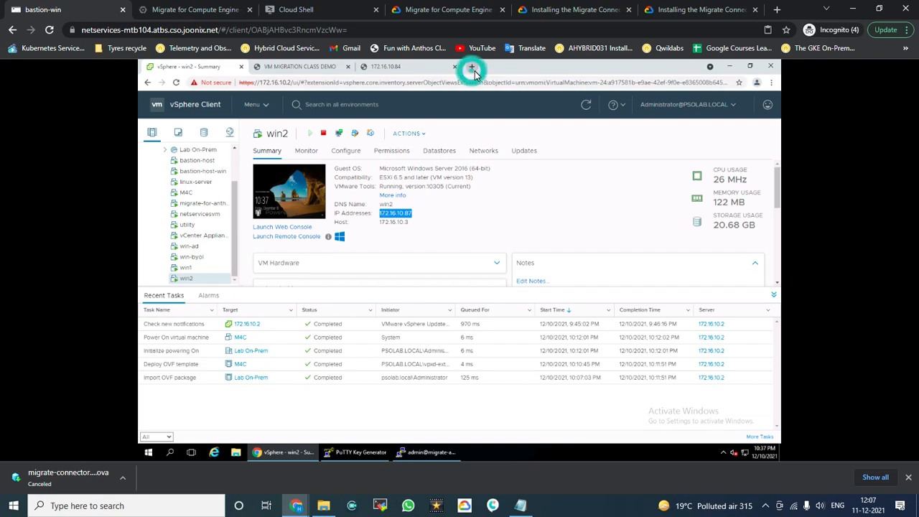
key(ctrl+v)
key(Return)
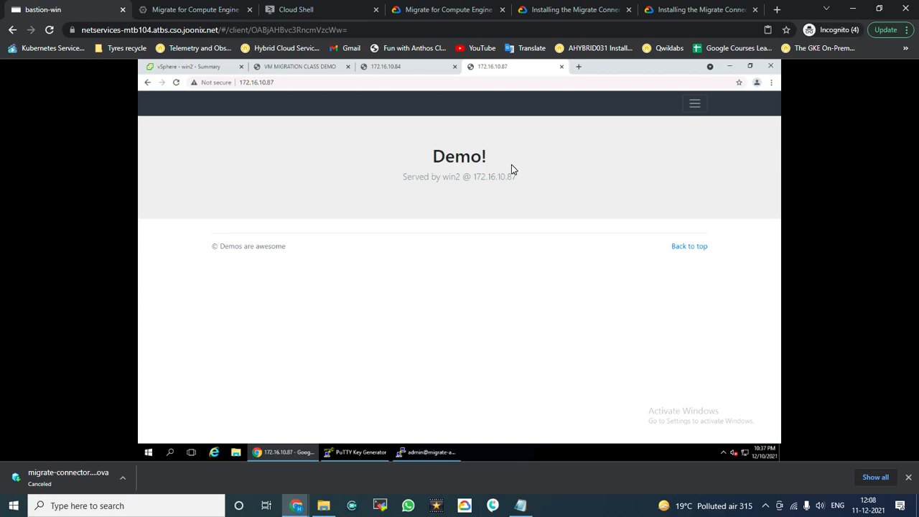
click(776, 10)
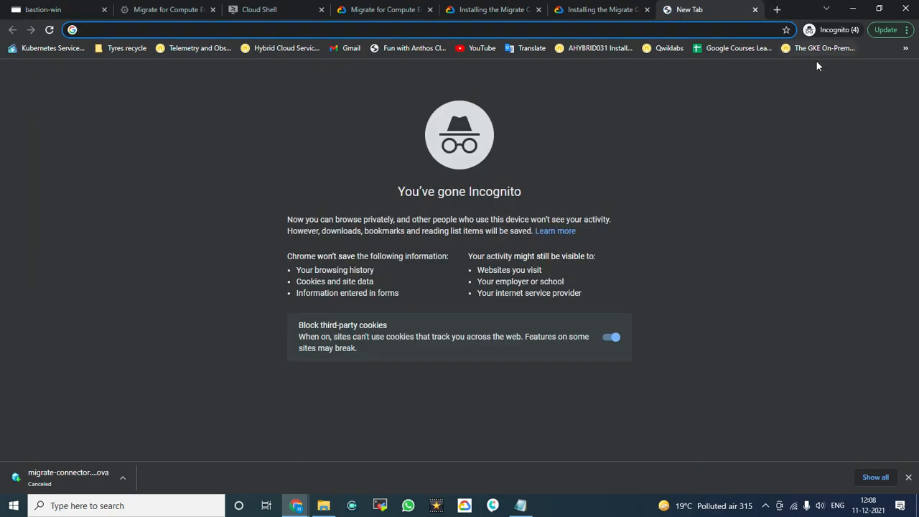
Step: Try 172.16.10.87 in the local browser, close that tab, and return to win2's vSphere summary
key(ctrl+v)
key(Return)
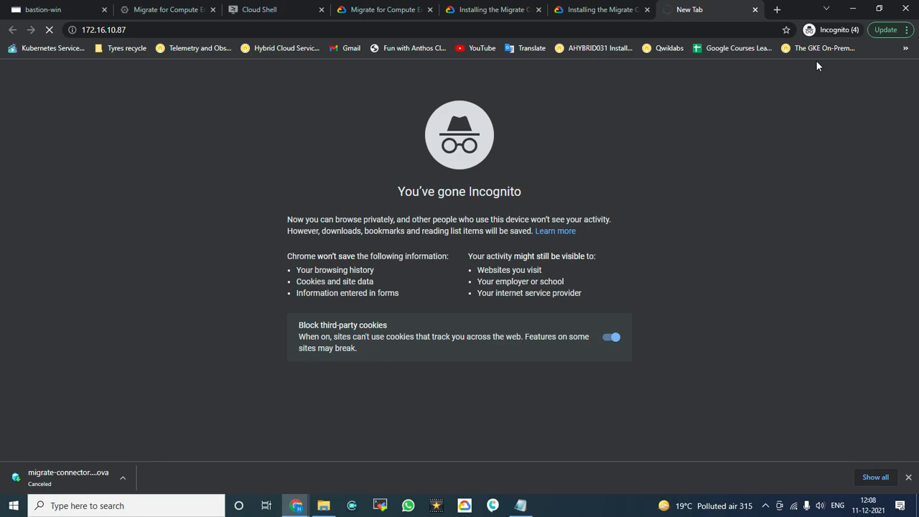
click(755, 12)
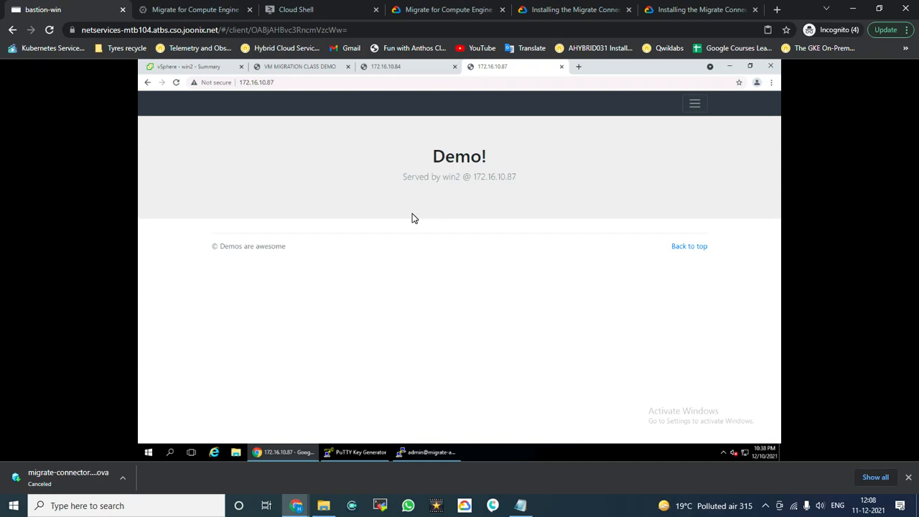
click(174, 14)
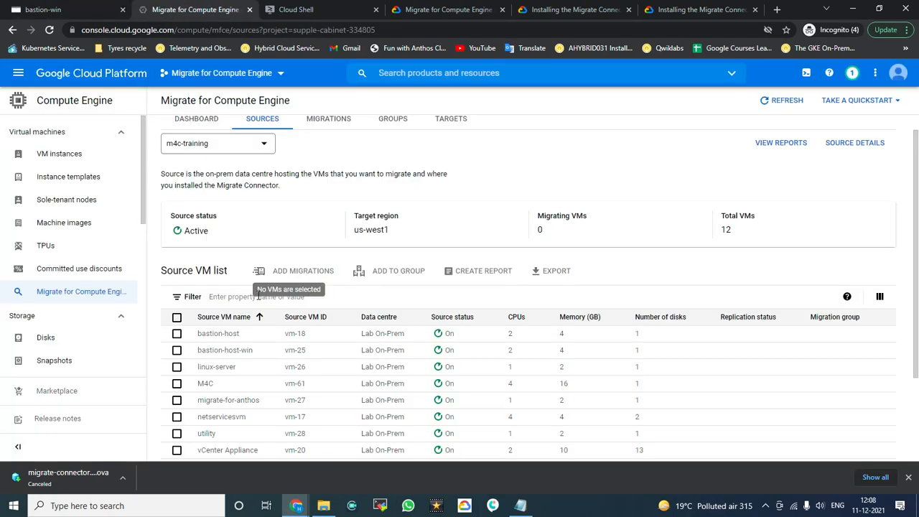
click(65, 13)
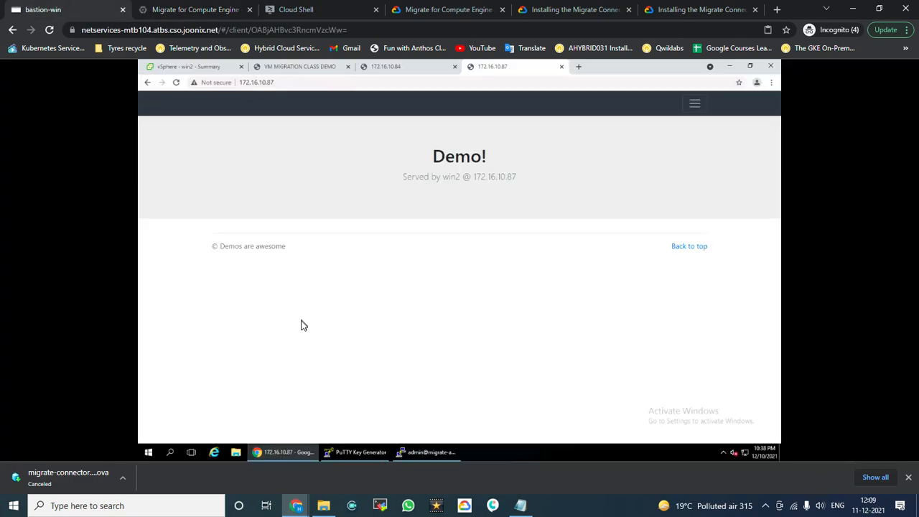
click(203, 67)
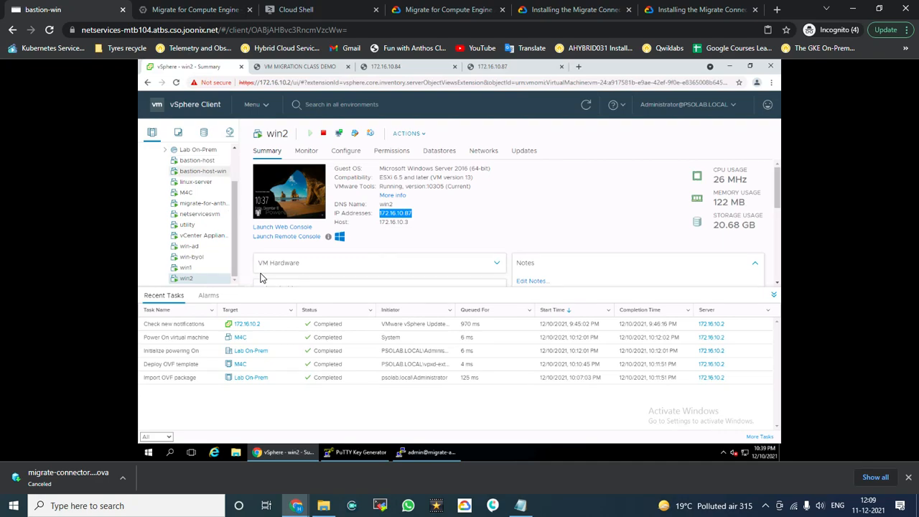
click(558, 212)
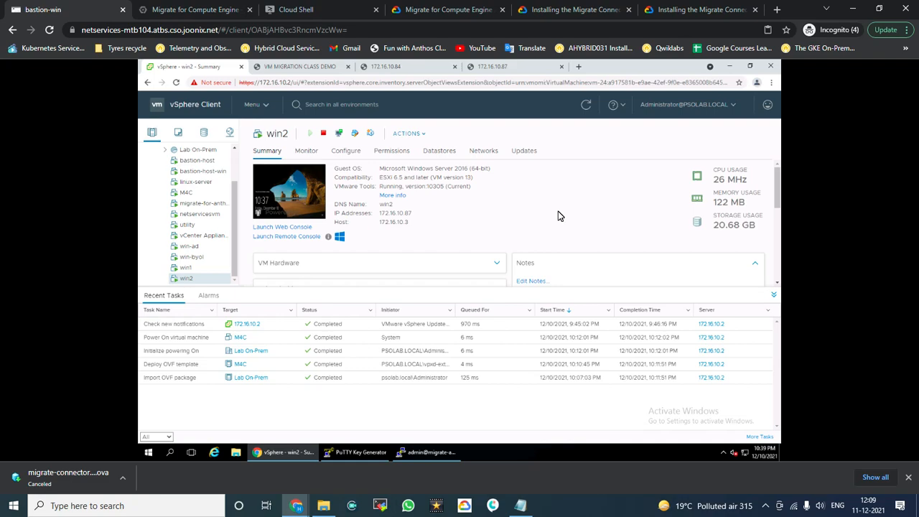
click(207, 11)
click(77, 13)
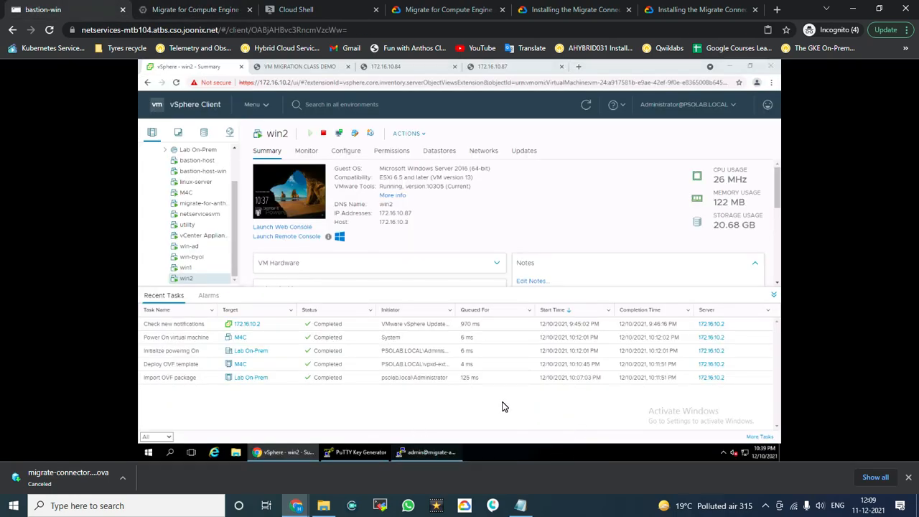
click(433, 454)
click(433, 454)
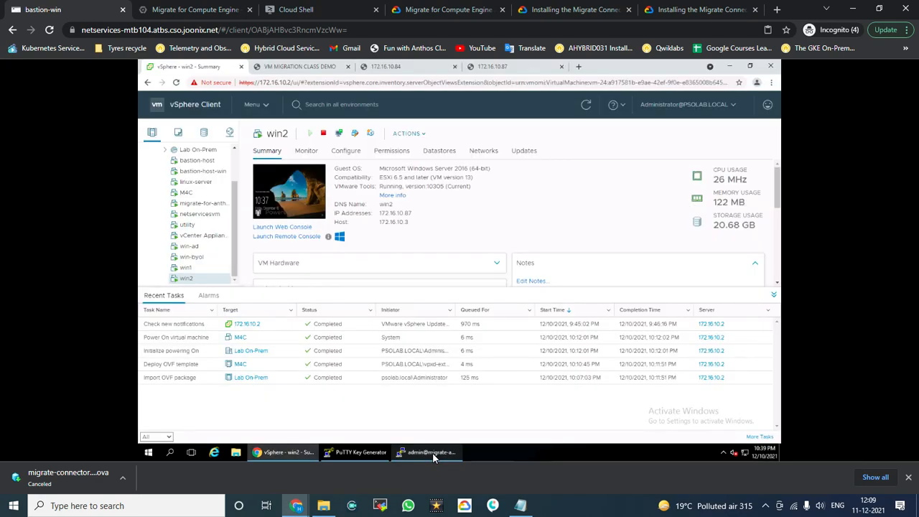
Step: Change the PuTTY terminal font to 18-point Courier New and apply it
click(433, 453)
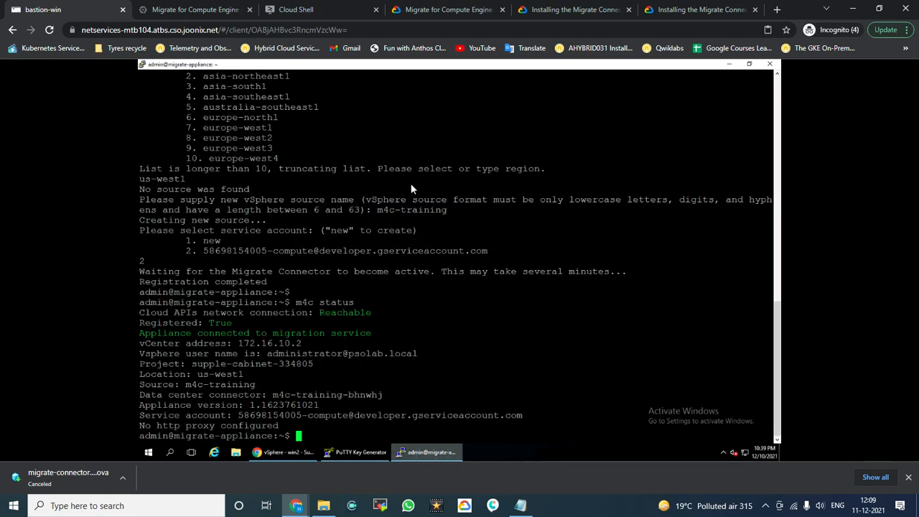
right_click(418, 72)
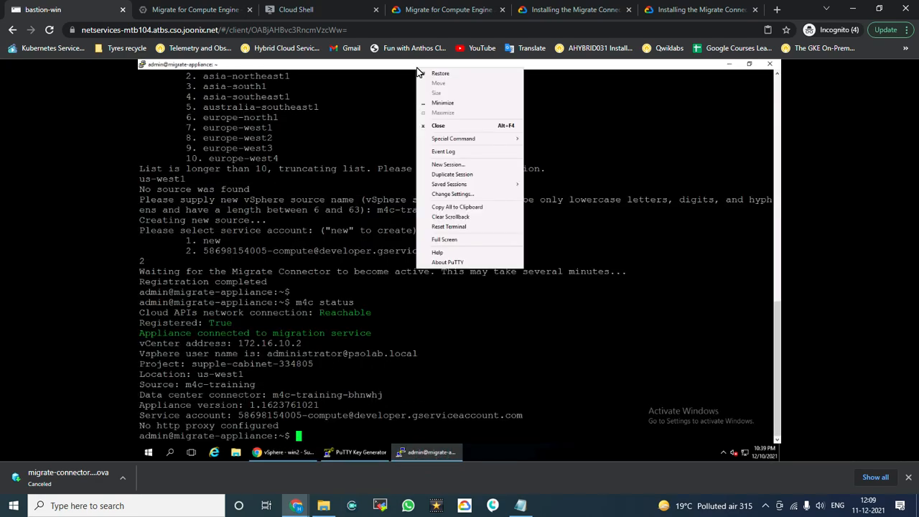
click(461, 197)
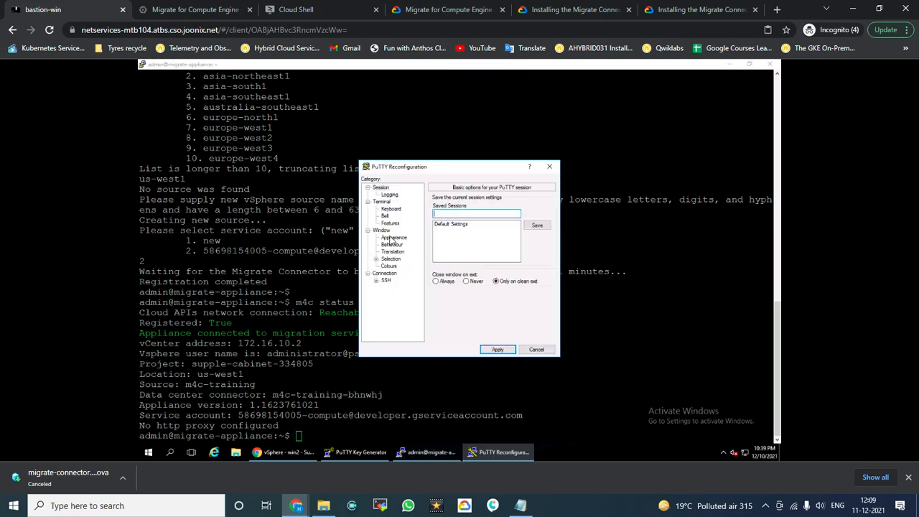
click(393, 238)
click(538, 248)
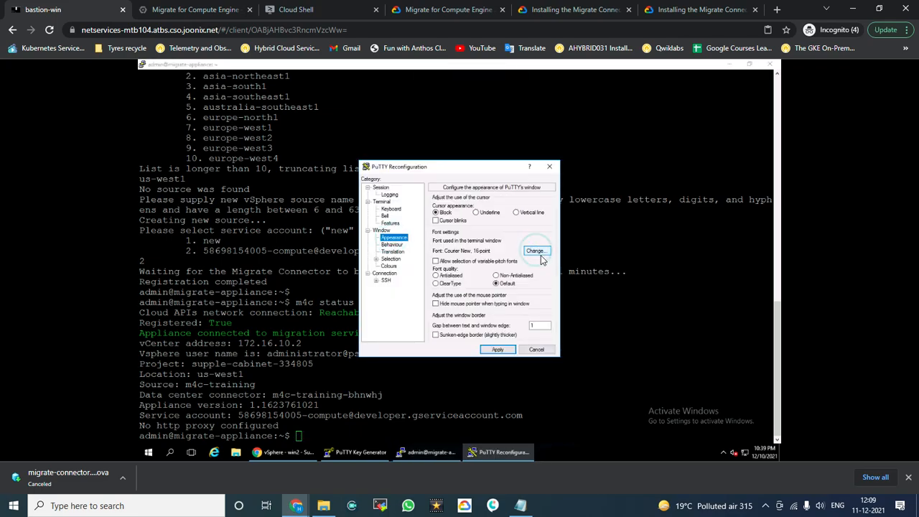
click(534, 270)
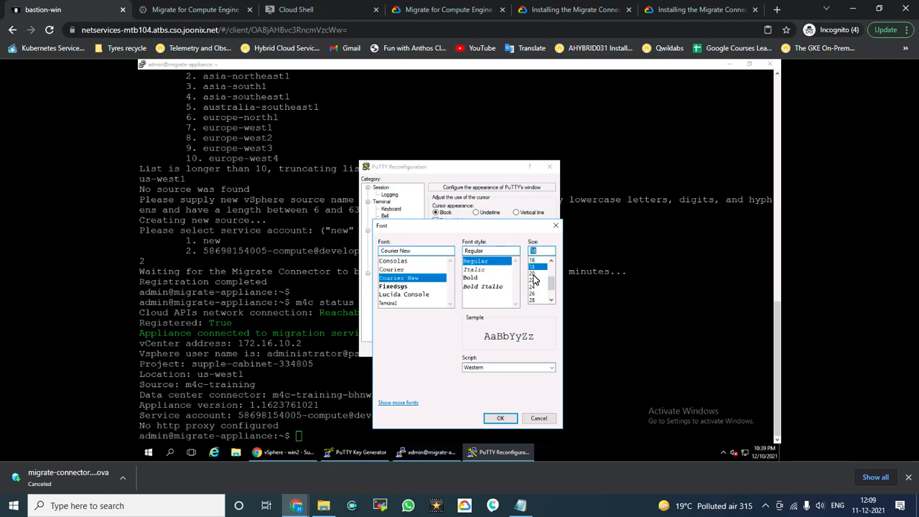
click(501, 418)
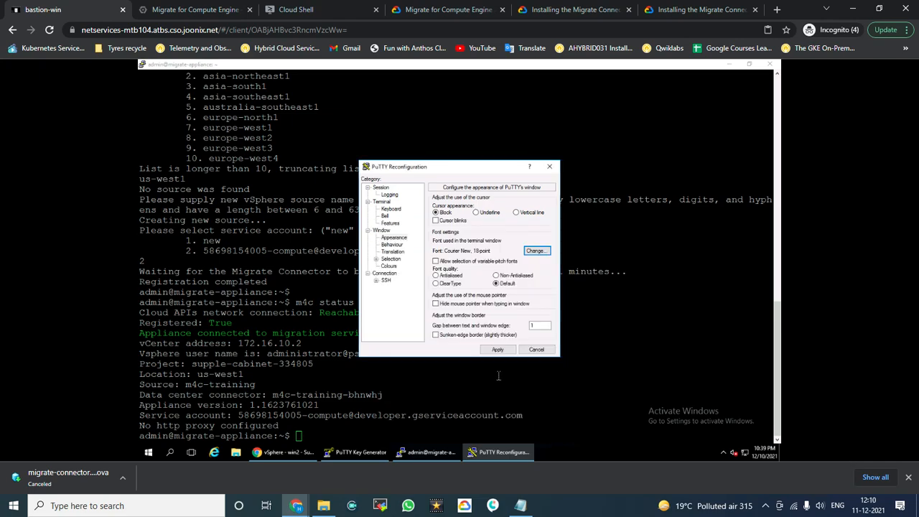
click(499, 350)
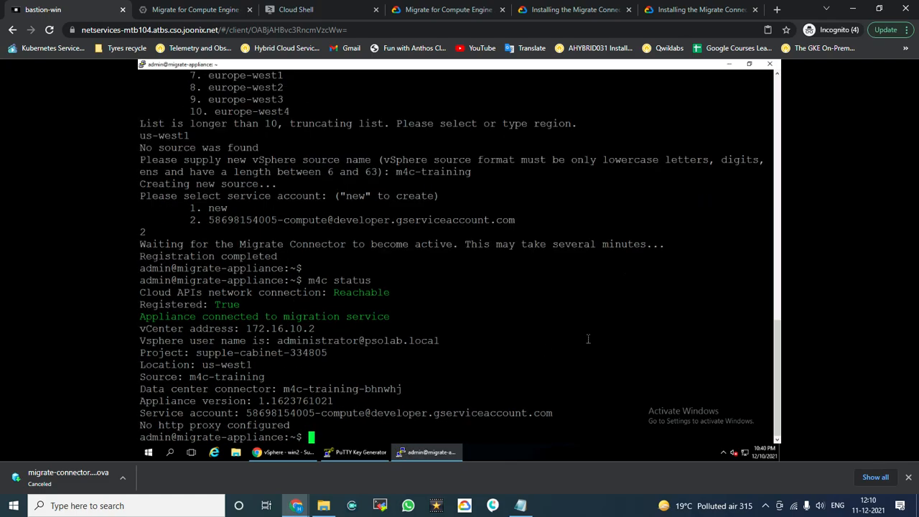
drag(778, 345, 759, 127)
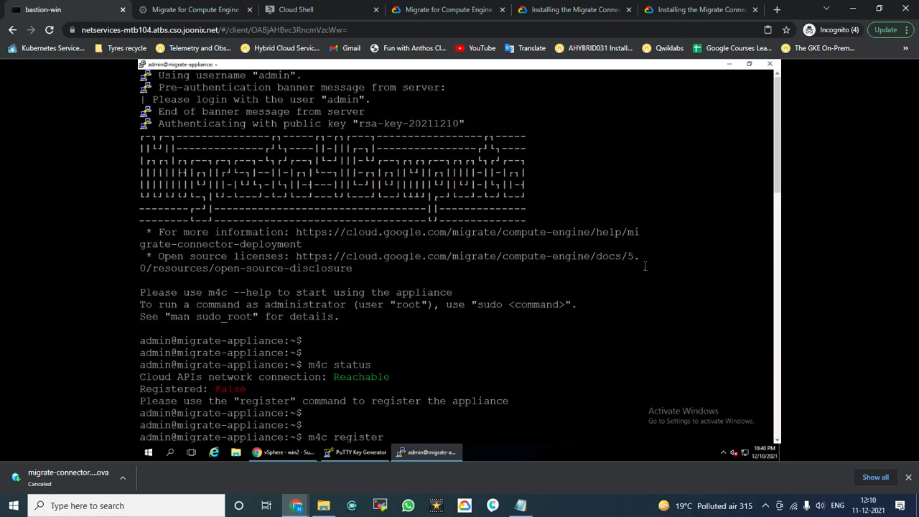
scroll(636, 271, down, 10)
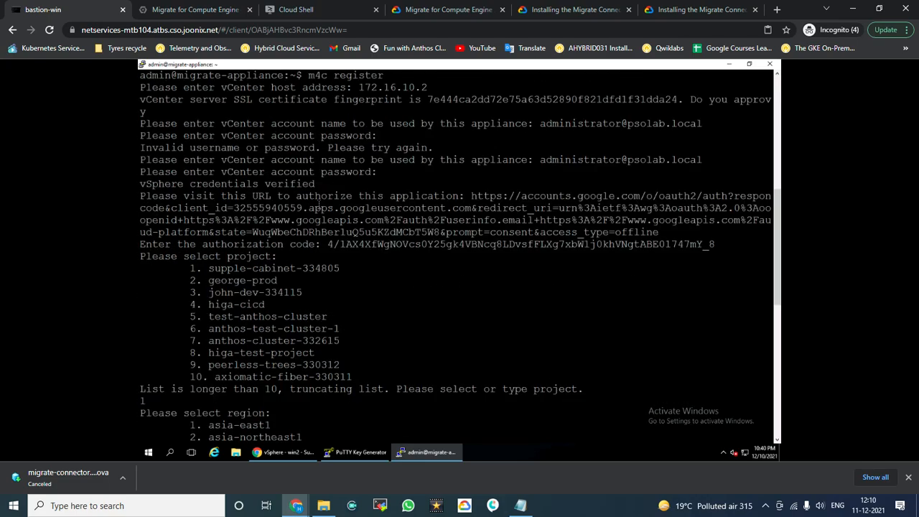
scroll(316, 206, up, 5)
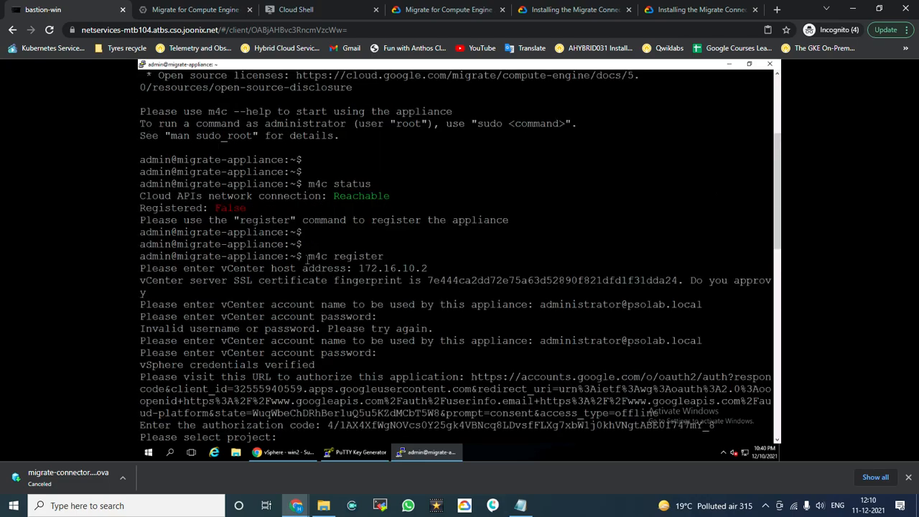
drag(304, 257, 383, 257)
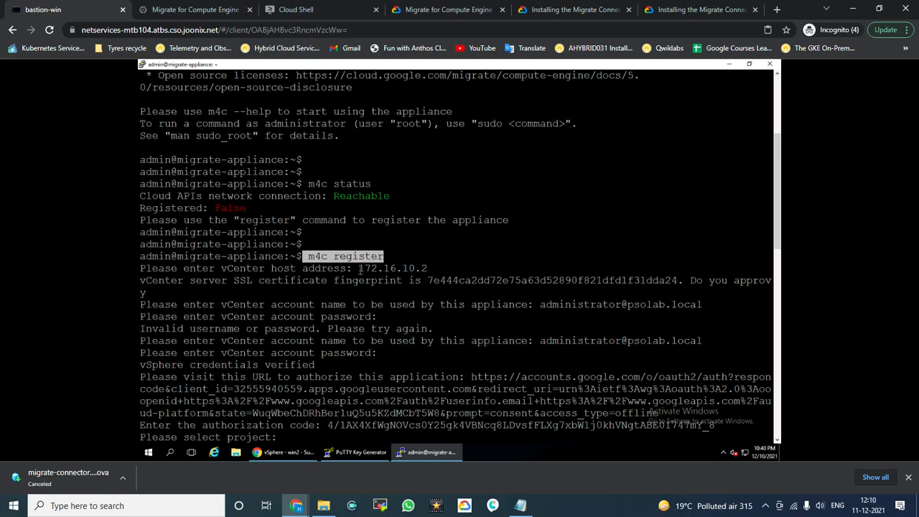
drag(359, 269, 428, 268)
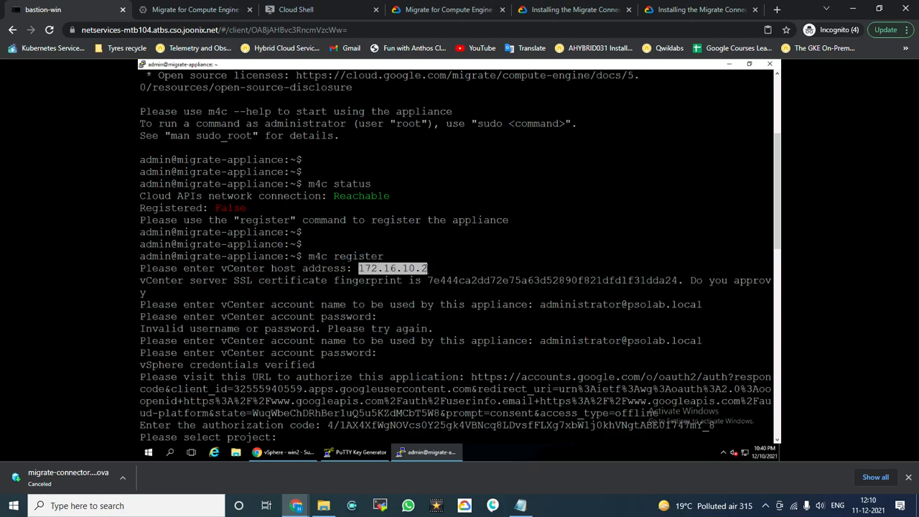
double_click(240, 268)
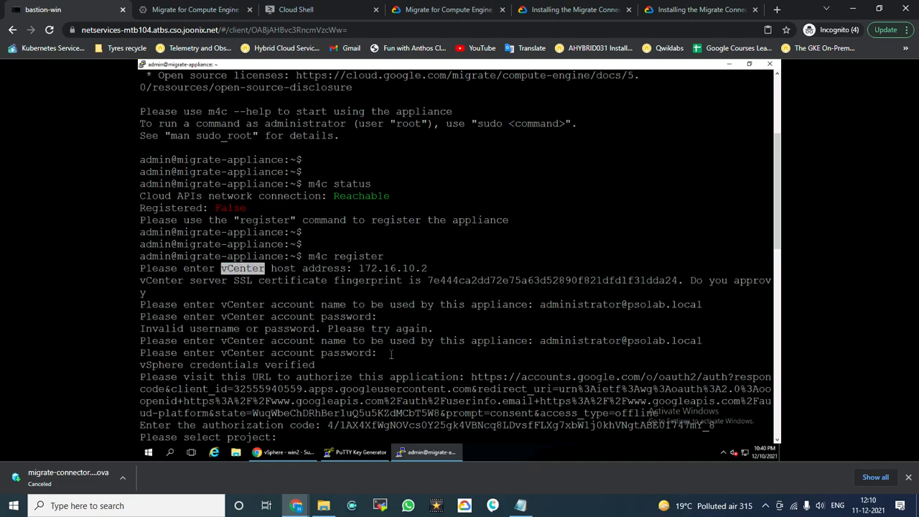
scroll(402, 350, down, 5)
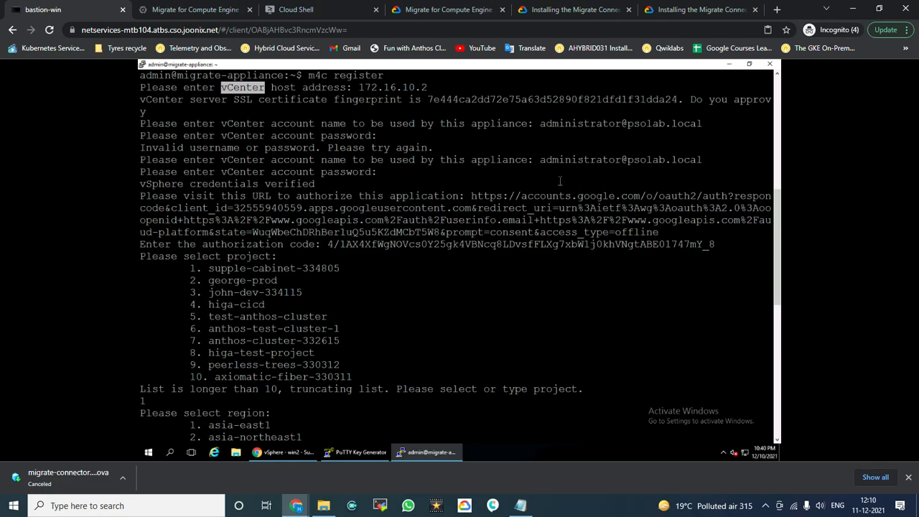
drag(540, 161, 693, 159)
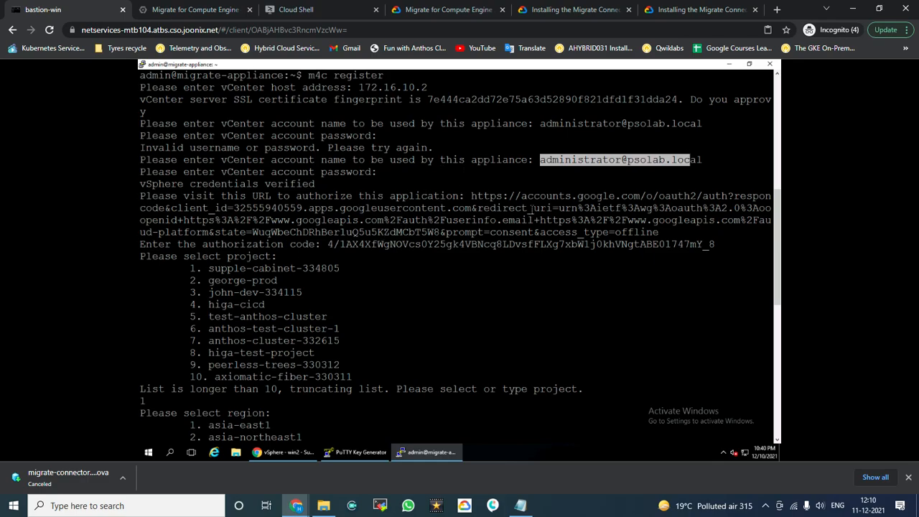
drag(543, 159, 702, 160)
scroll(230, 136, up, 5)
drag(222, 315, 247, 317)
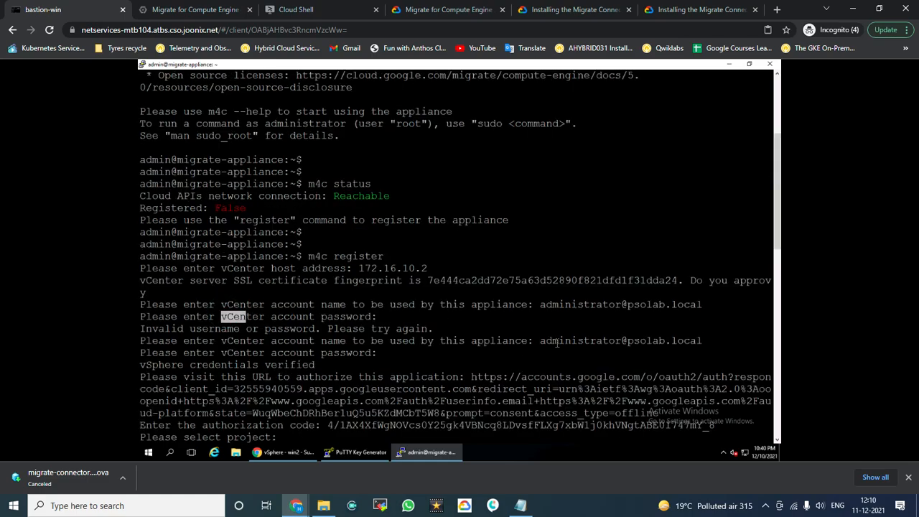
drag(535, 344, 702, 342)
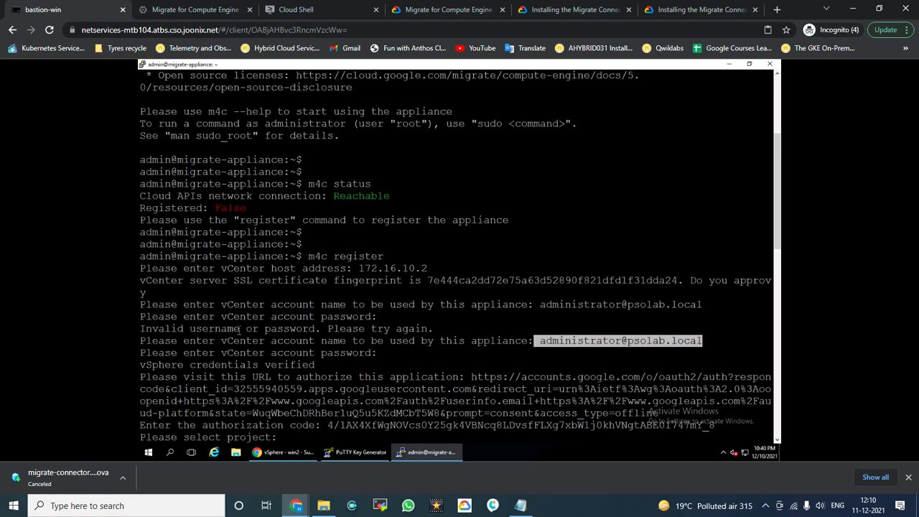
click(514, 324)
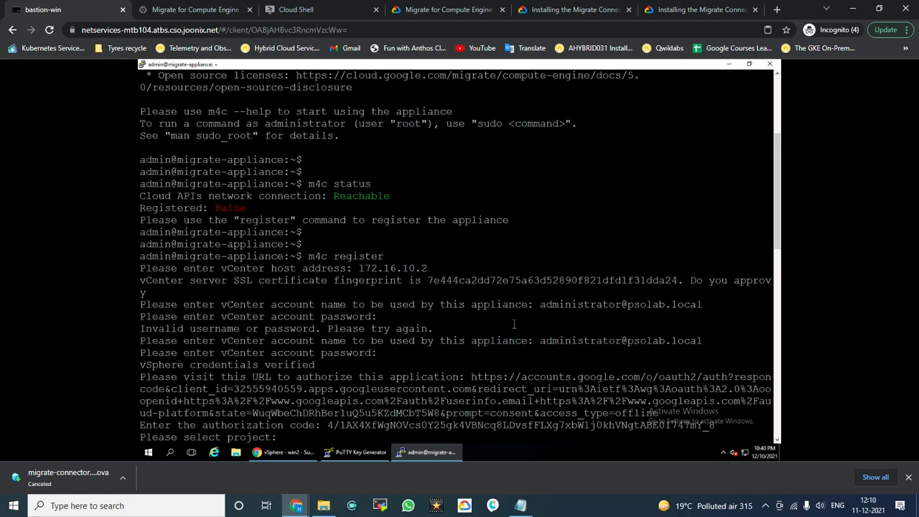
scroll(384, 325, down, 2)
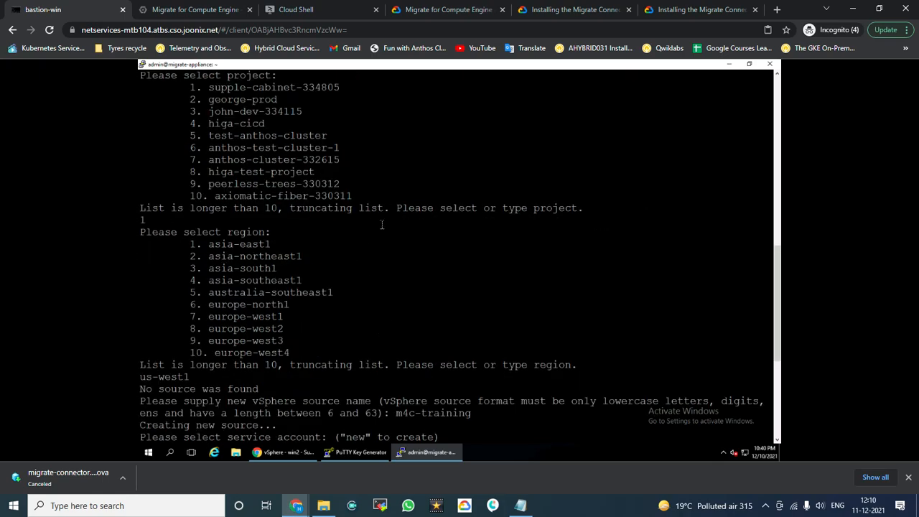
scroll(381, 225, up, 2)
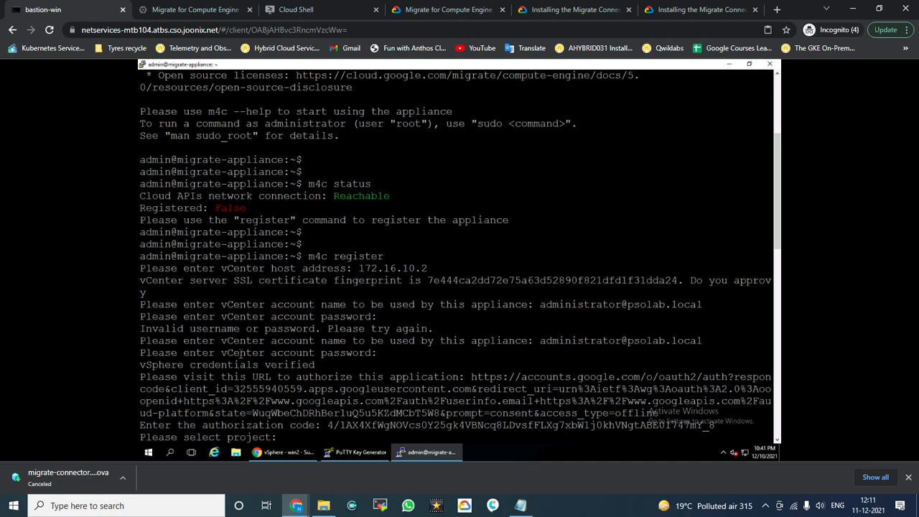
scroll(277, 331, down, 10)
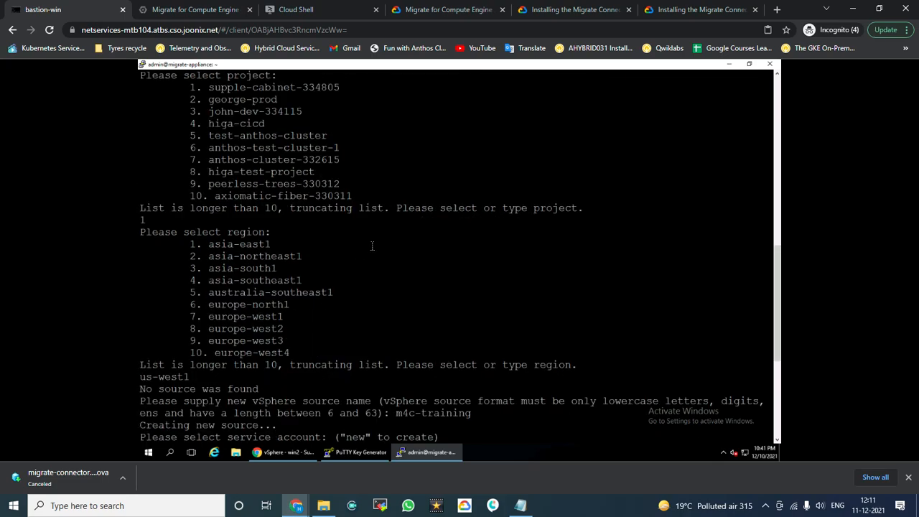
scroll(362, 230, up, 5)
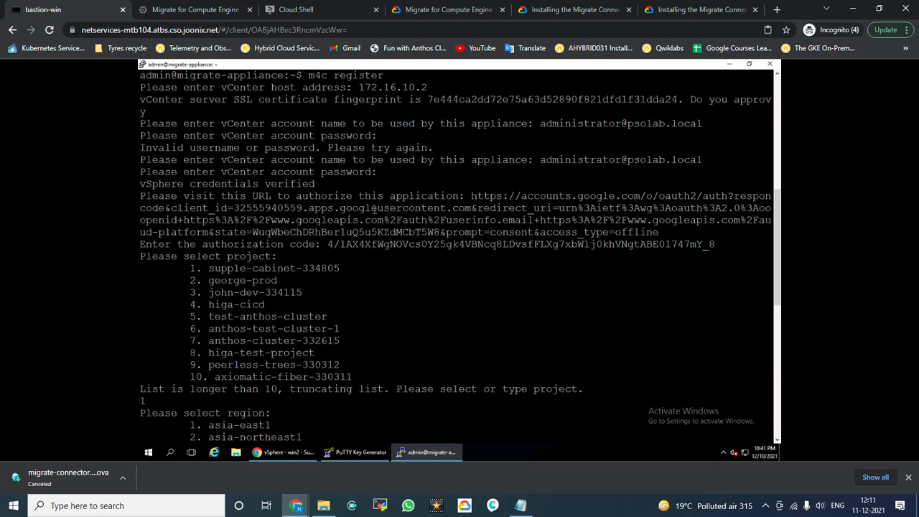
drag(468, 195, 659, 232)
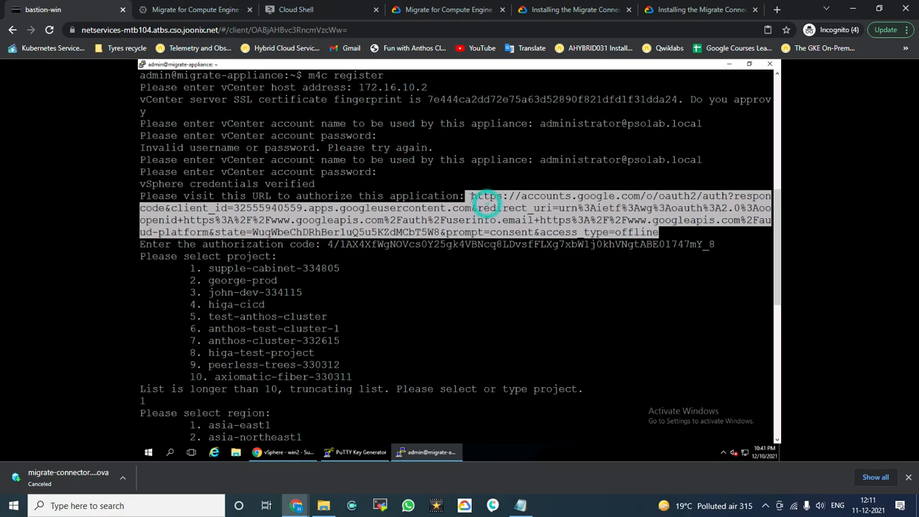
drag(471, 196, 659, 232)
drag(328, 246, 713, 240)
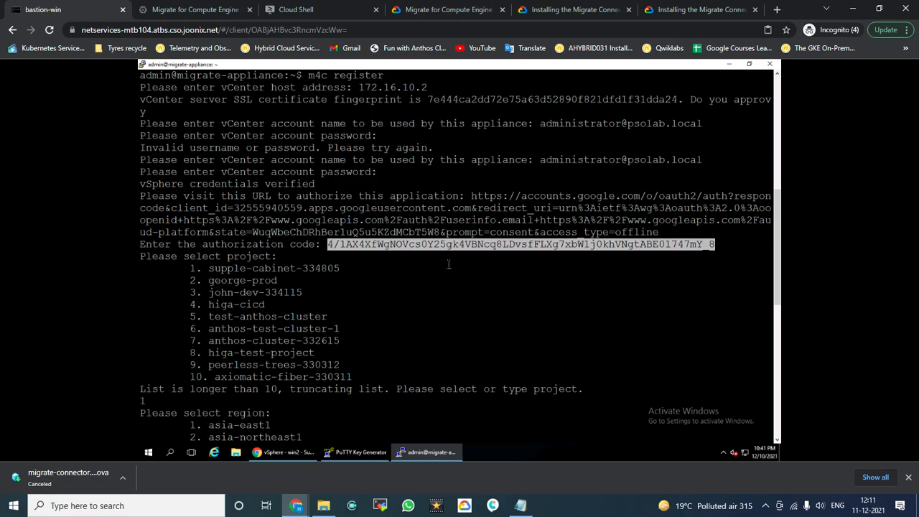
drag(185, 269, 358, 376)
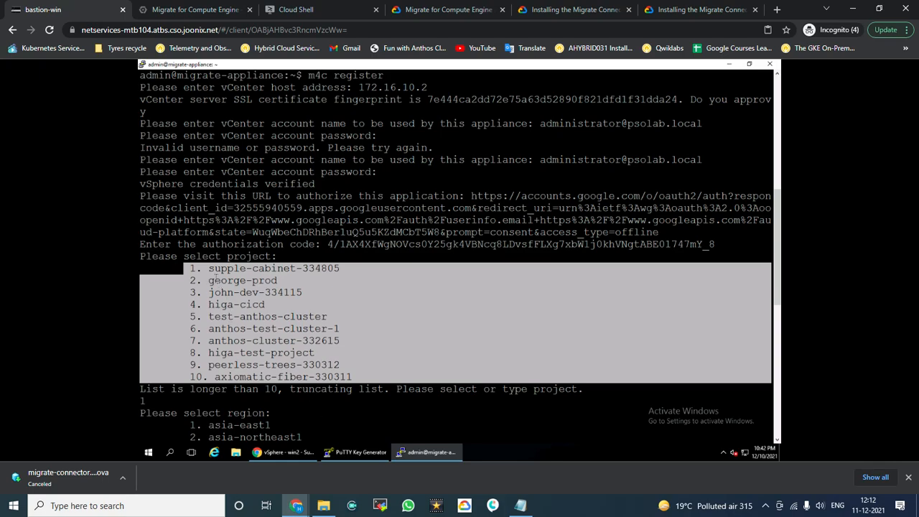
click(214, 281)
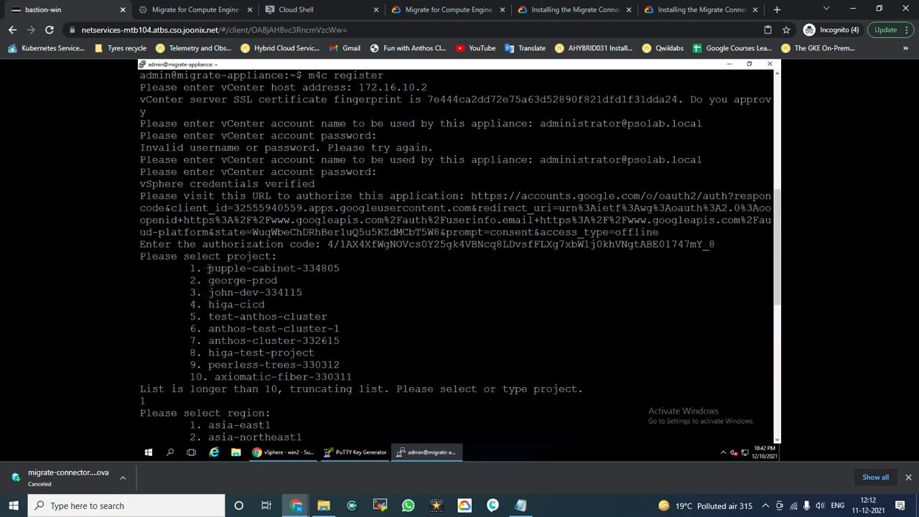
drag(203, 268, 339, 268)
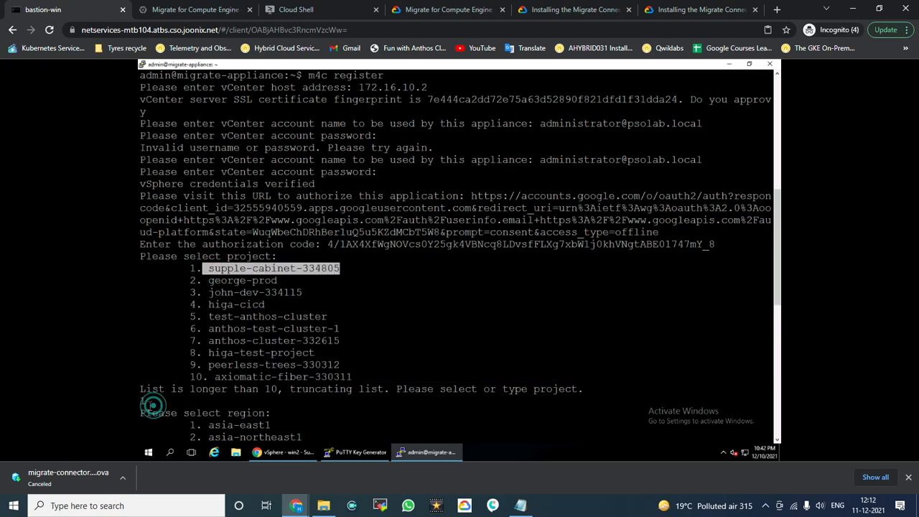
triple_click(141, 400)
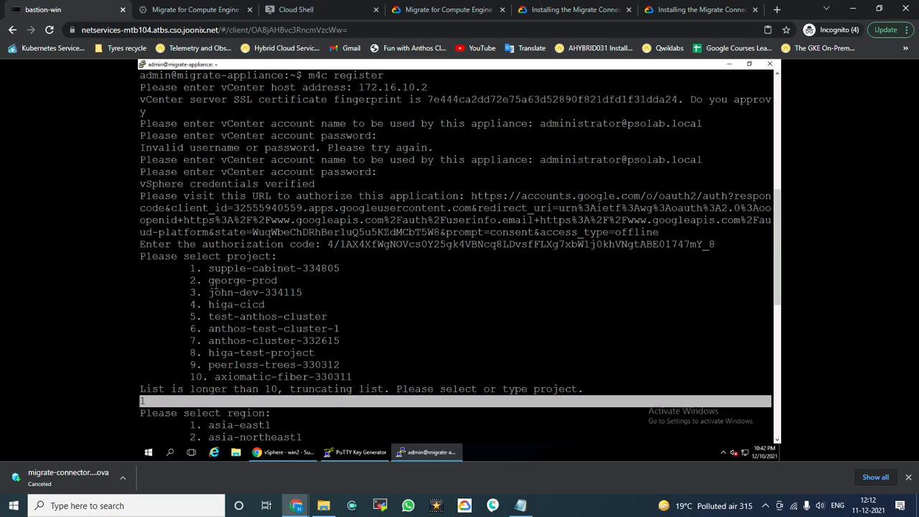
drag(209, 268, 339, 267)
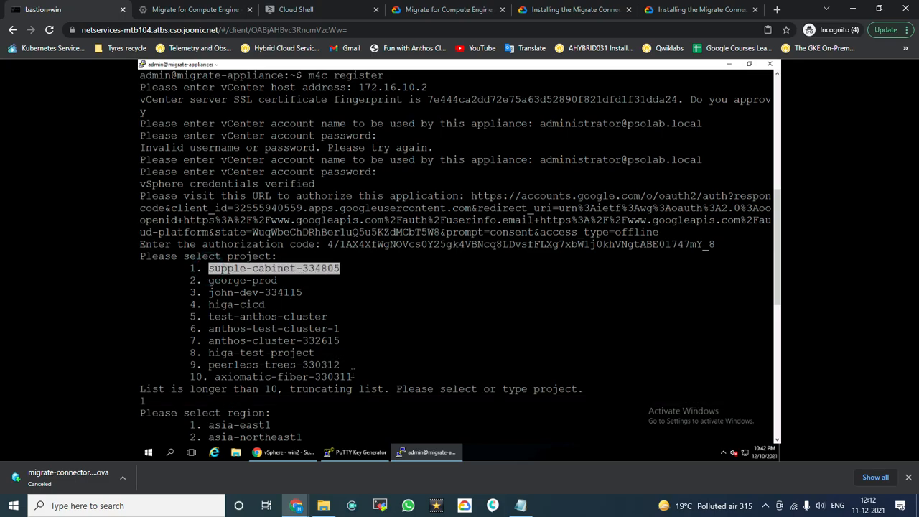
drag(352, 378, 142, 282)
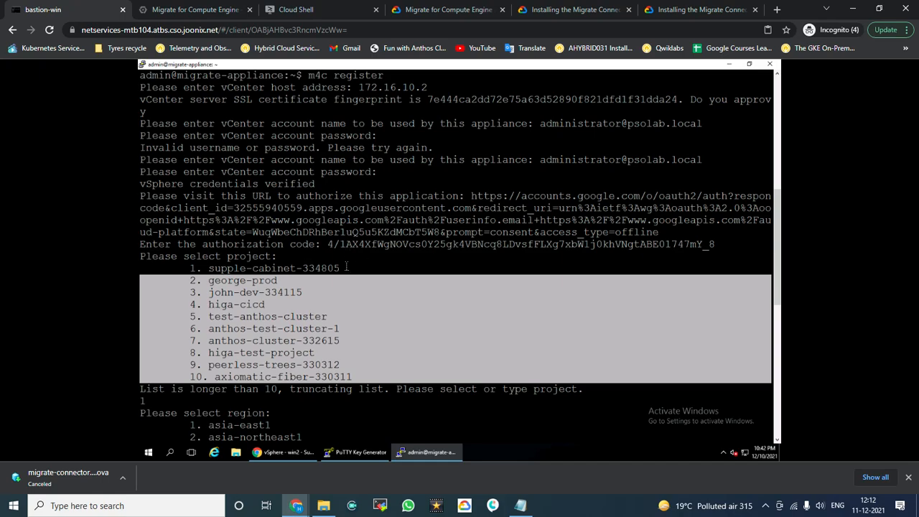
drag(351, 267, 204, 268)
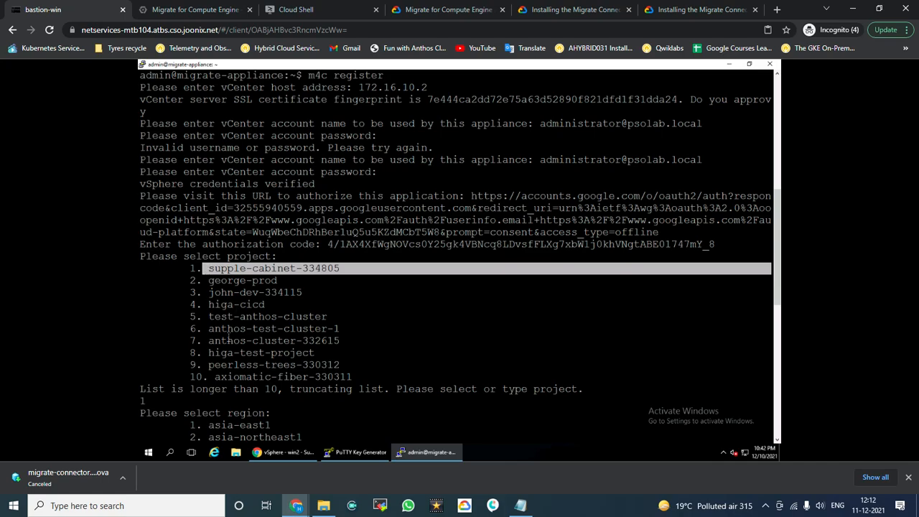
Step: Highlight the chosen region us-west1 and project supple-cabinet-334805 in the PuTTY register output
scroll(229, 336, down, 10)
scroll(240, 215, up, 5)
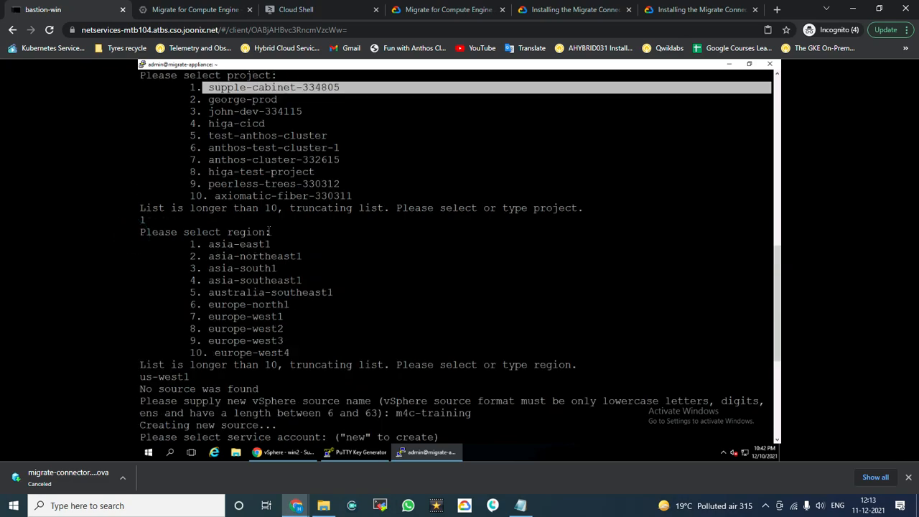
triple_click(184, 376)
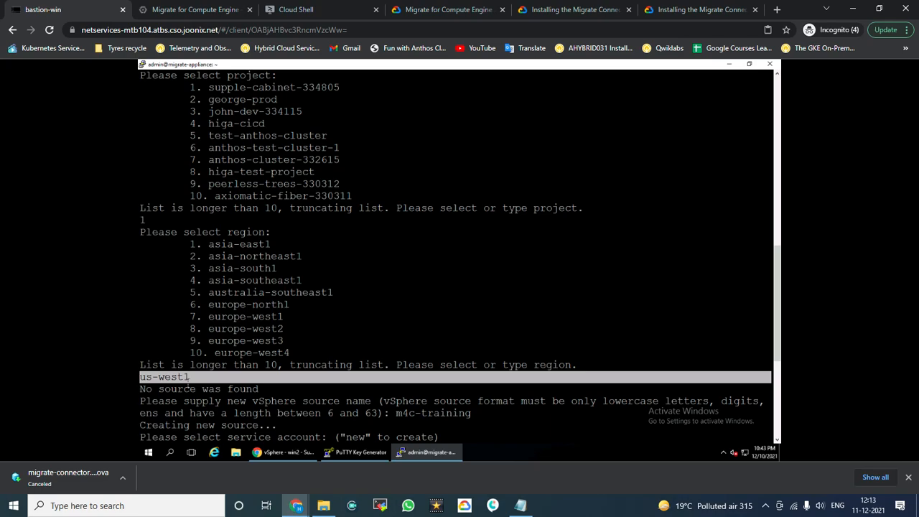
drag(209, 87, 341, 87)
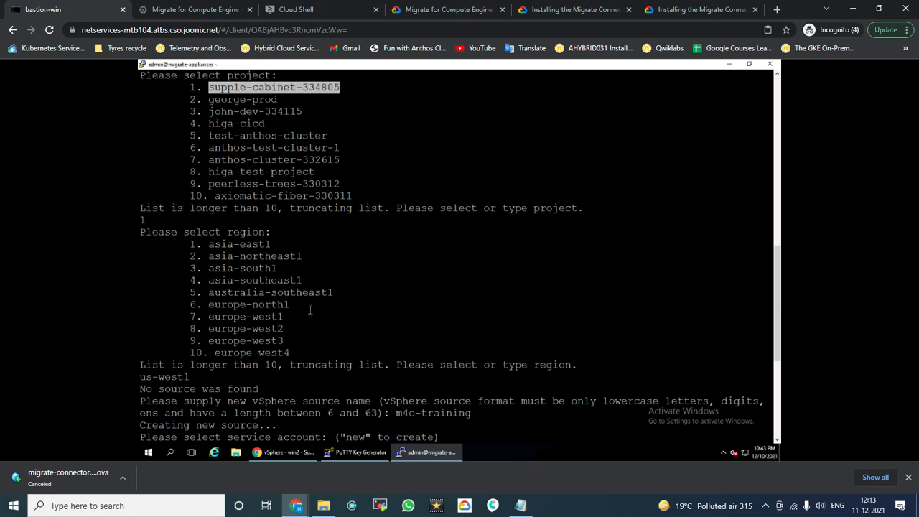
click(187, 378)
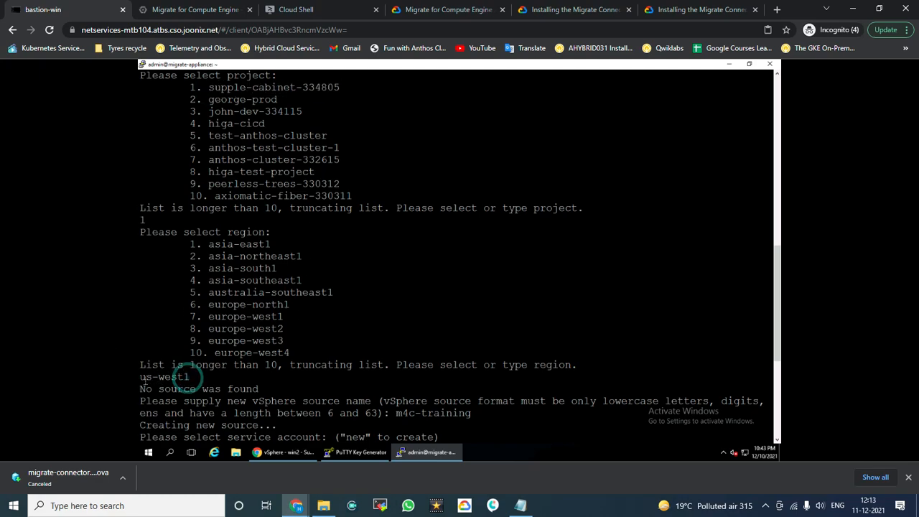
drag(146, 379, 139, 384)
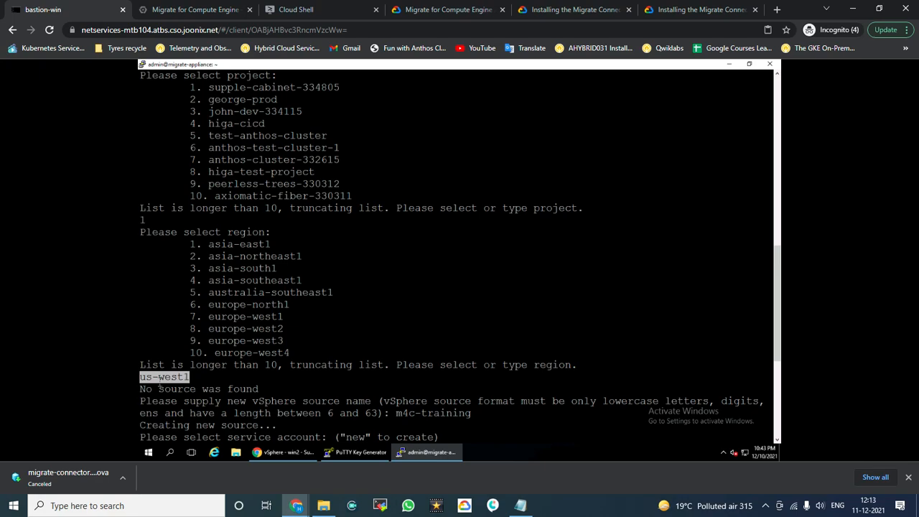
Step: Highlight the new source name m4c-training, then return to the Migrate for Compute Engine sources page
drag(393, 412, 415, 413)
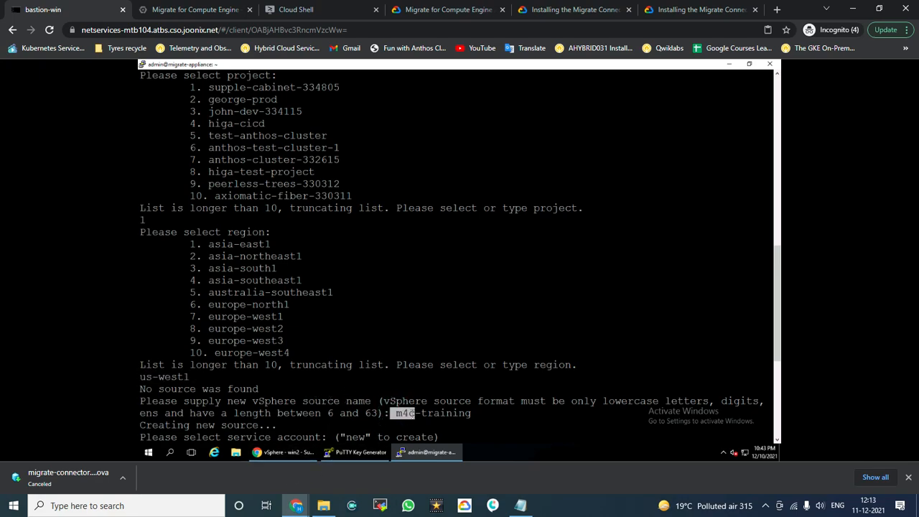
click(397, 413)
drag(396, 413, 474, 415)
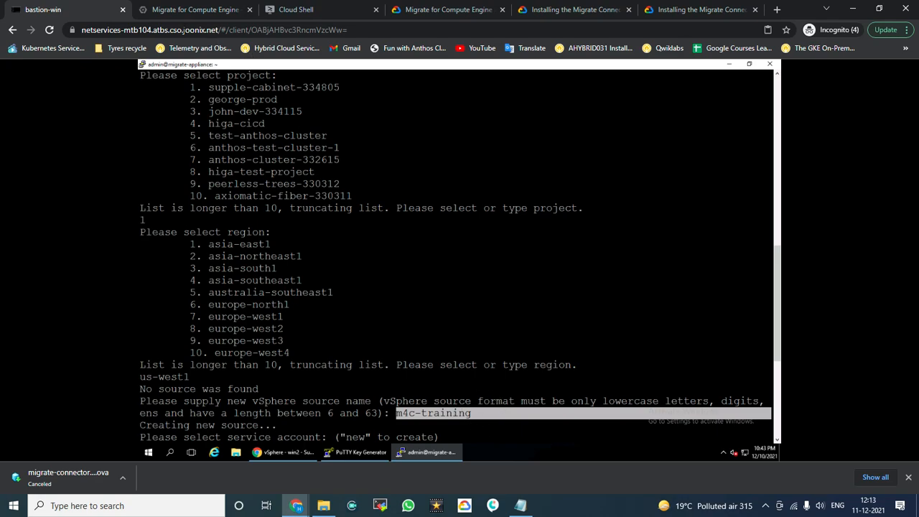
click(177, 13)
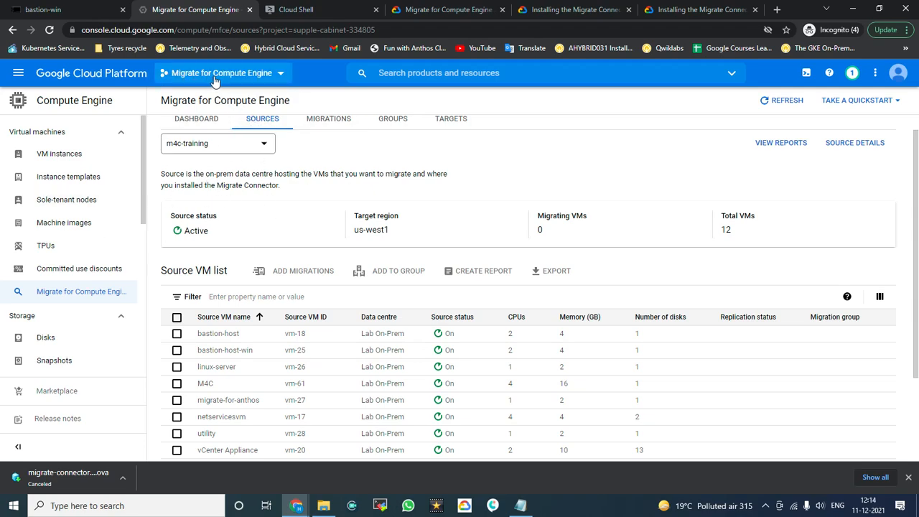
click(263, 146)
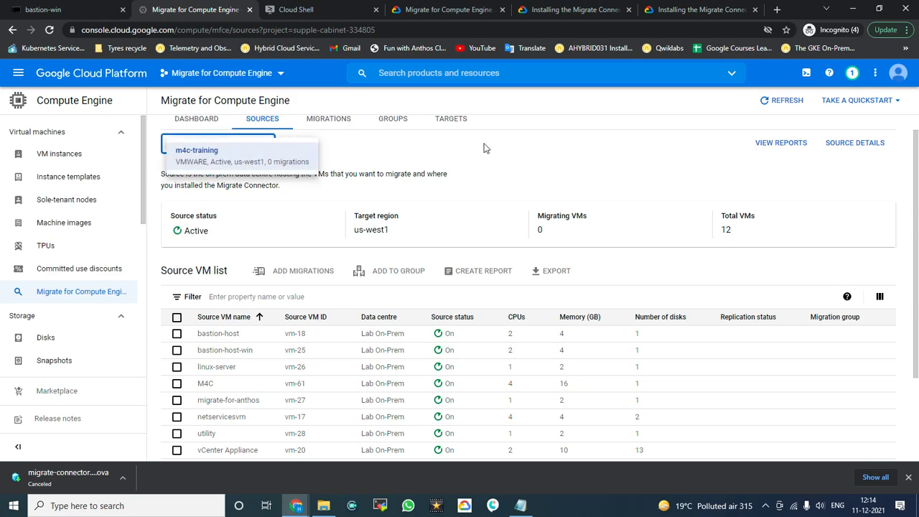
click(408, 181)
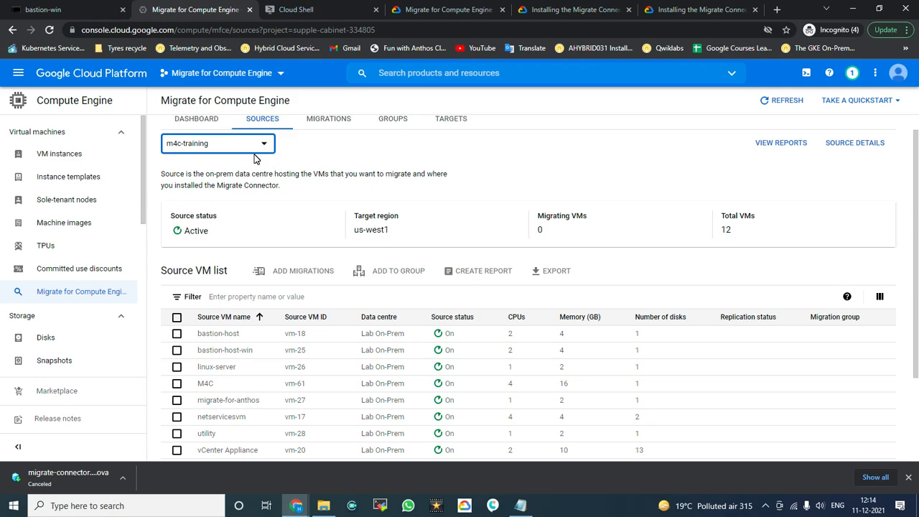
click(79, 11)
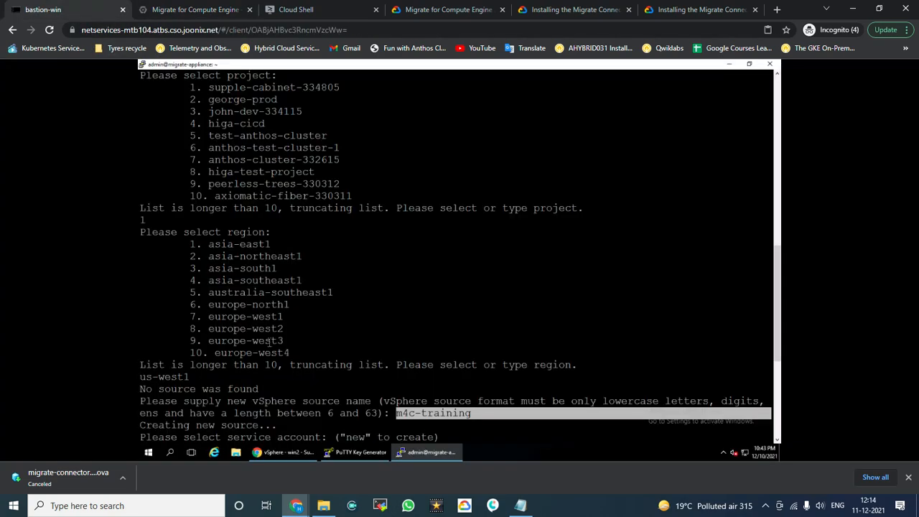
click(196, 9)
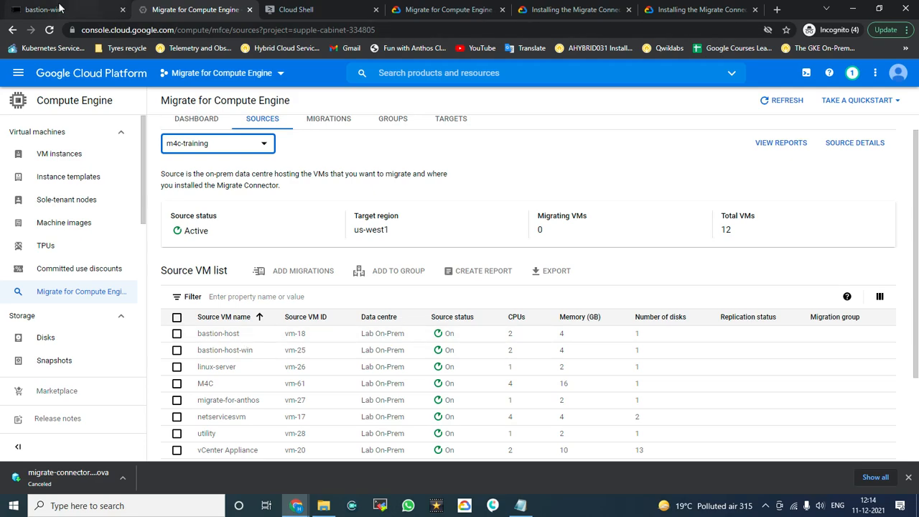
click(84, 10)
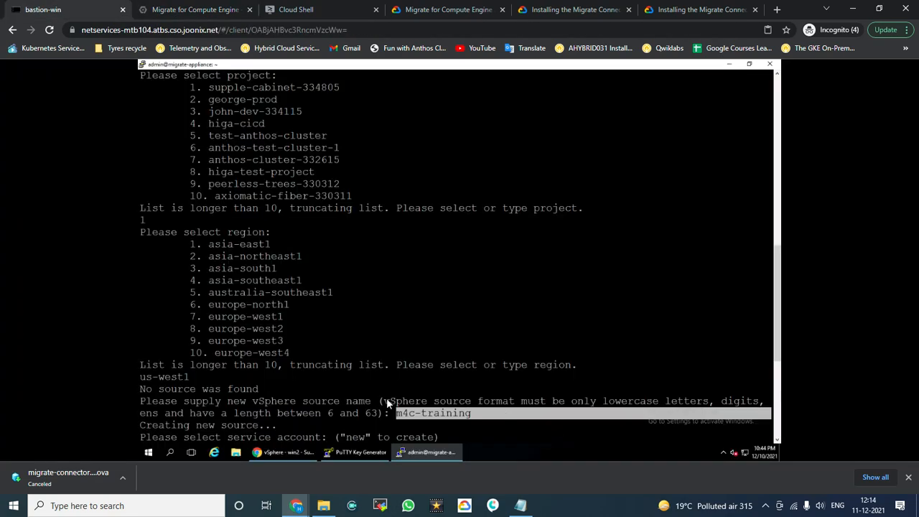
click(443, 408)
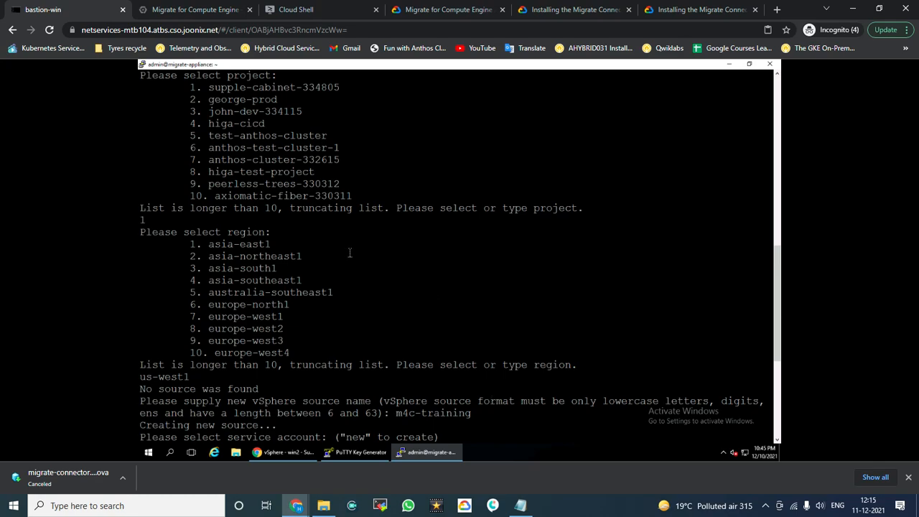
scroll(349, 255, up, 5)
click(209, 9)
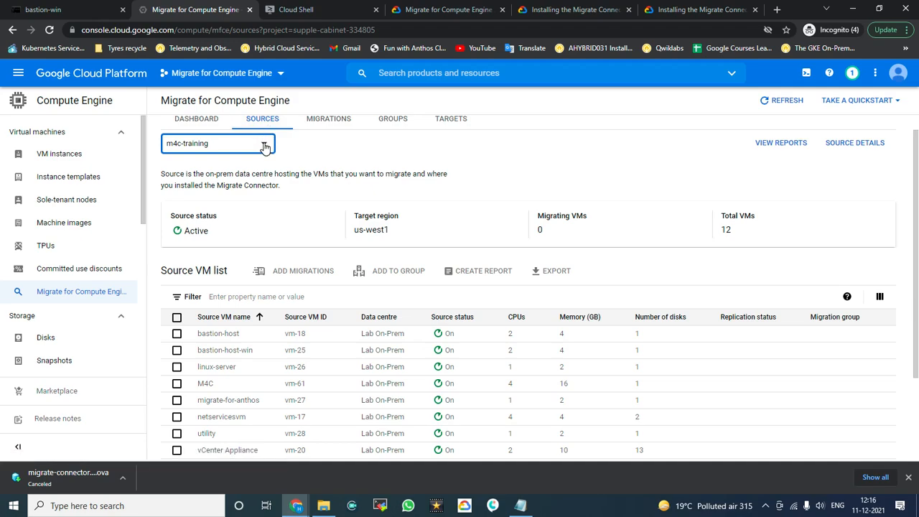
Step: Keep m4c-training as the selected migration source and scroll to its VM list
click(265, 143)
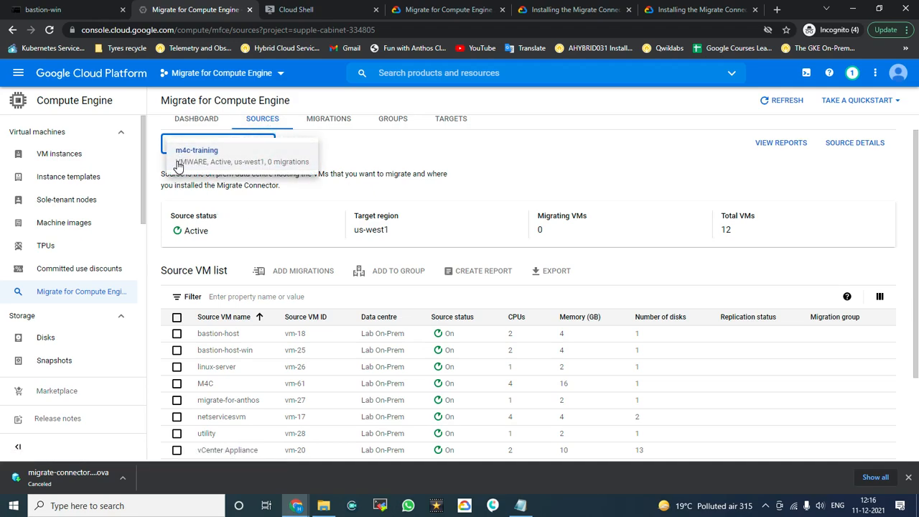
click(561, 158)
scroll(287, 328, down, 3)
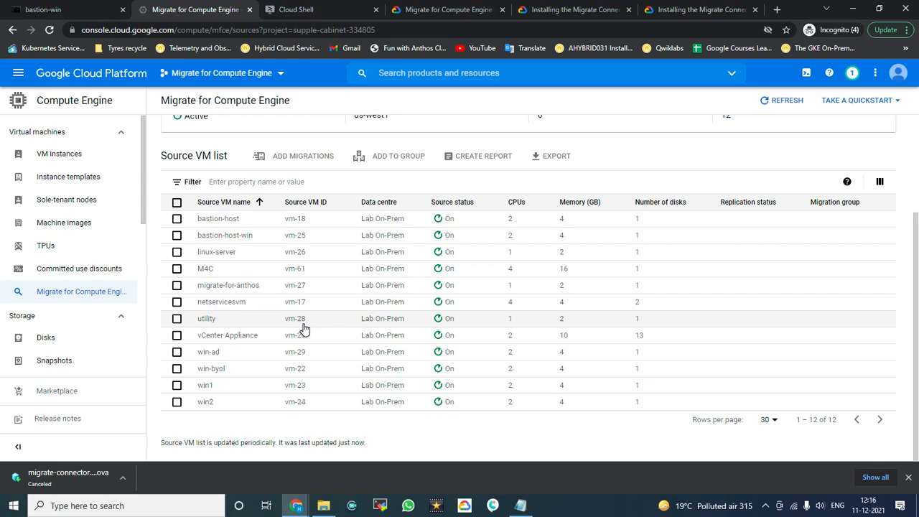
Step: Add and confirm a migration for linux-server, then dismiss the created notice and tip
click(176, 253)
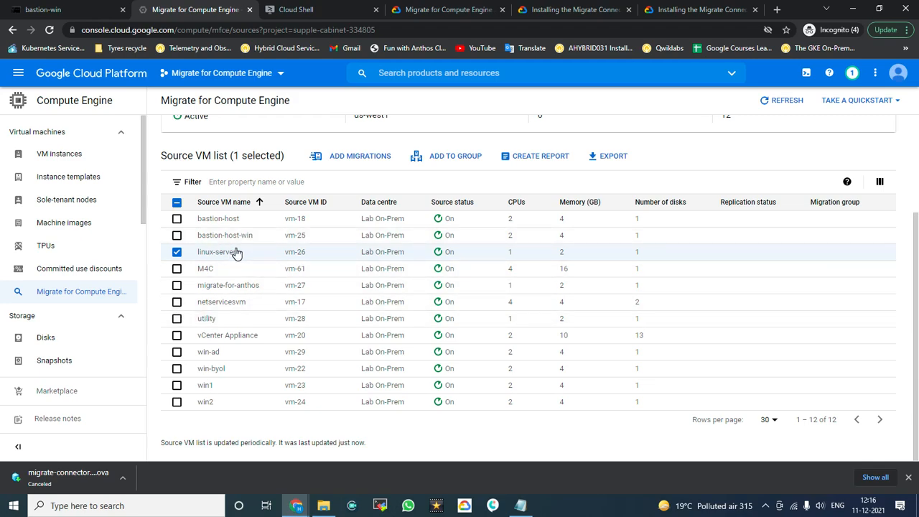
click(350, 159)
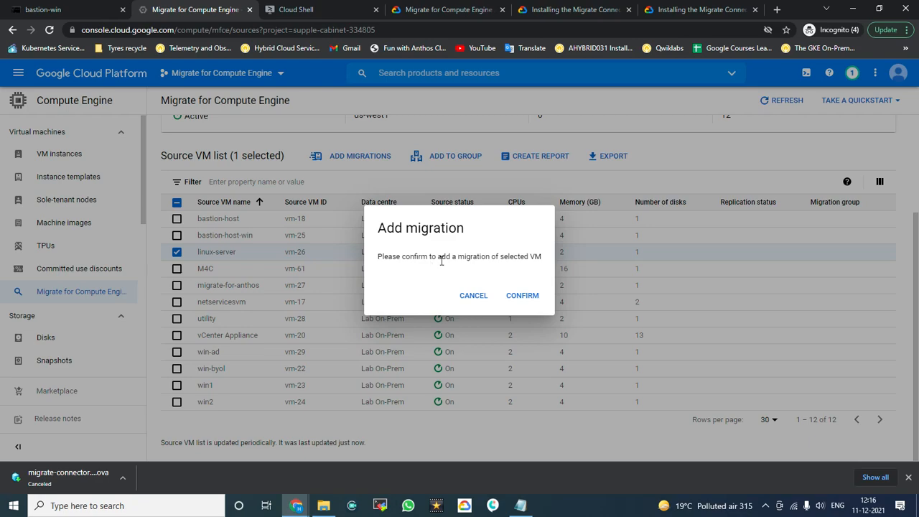
drag(402, 258, 529, 257)
click(529, 296)
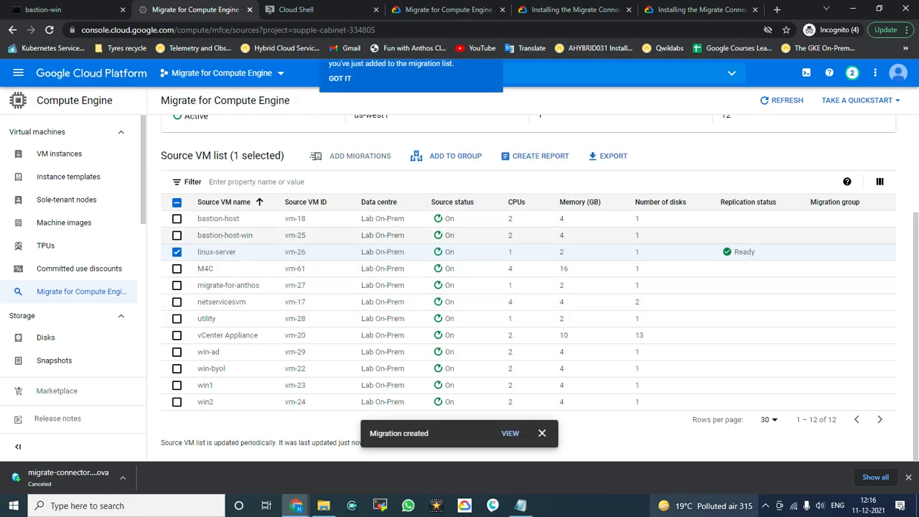
click(543, 435)
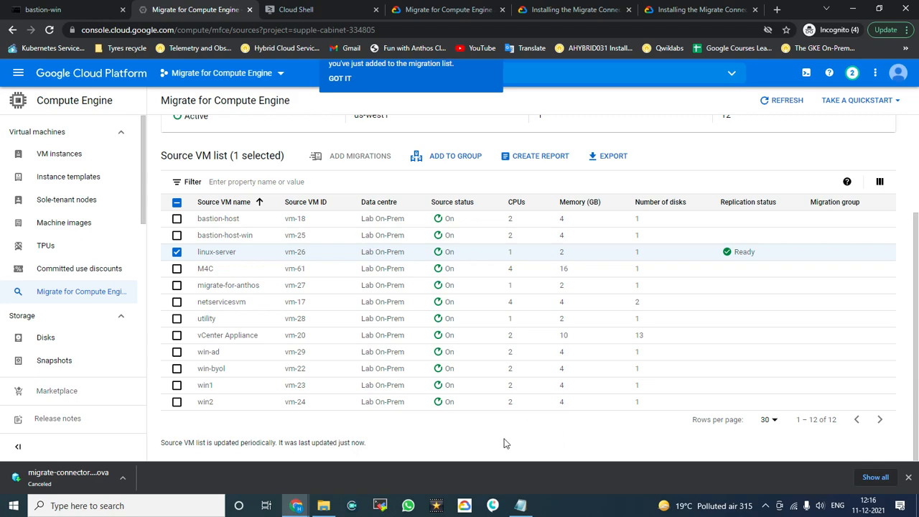
scroll(424, 205, up, 1)
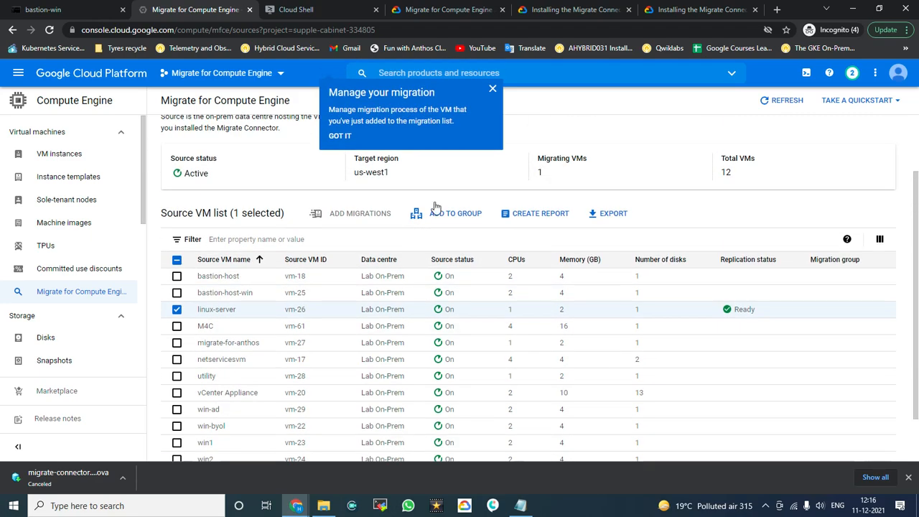
click(495, 91)
scroll(456, 187, up, 1)
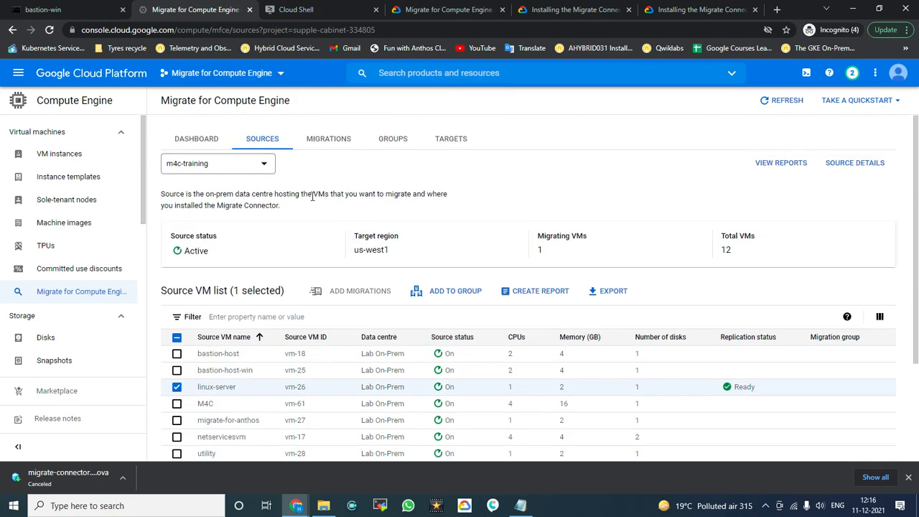
Step: Show the Migrations list and select the Ready linux-server migration
click(329, 146)
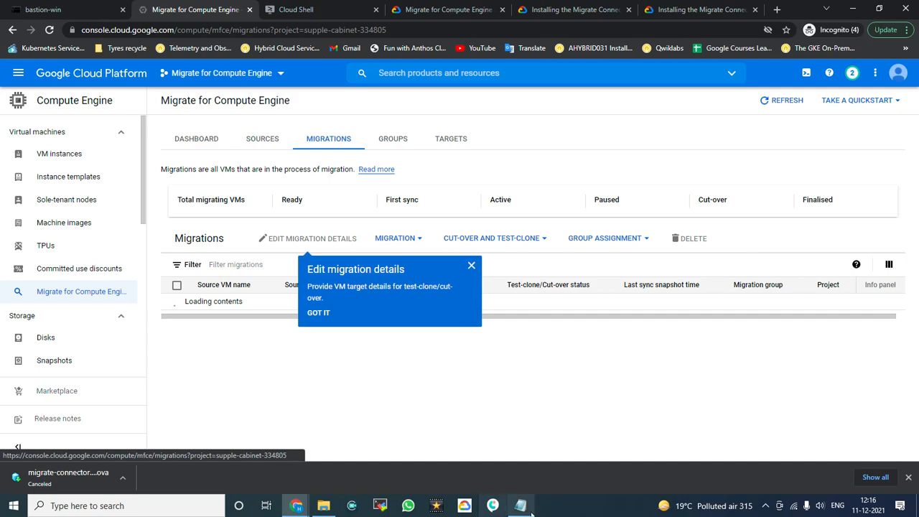
click(472, 267)
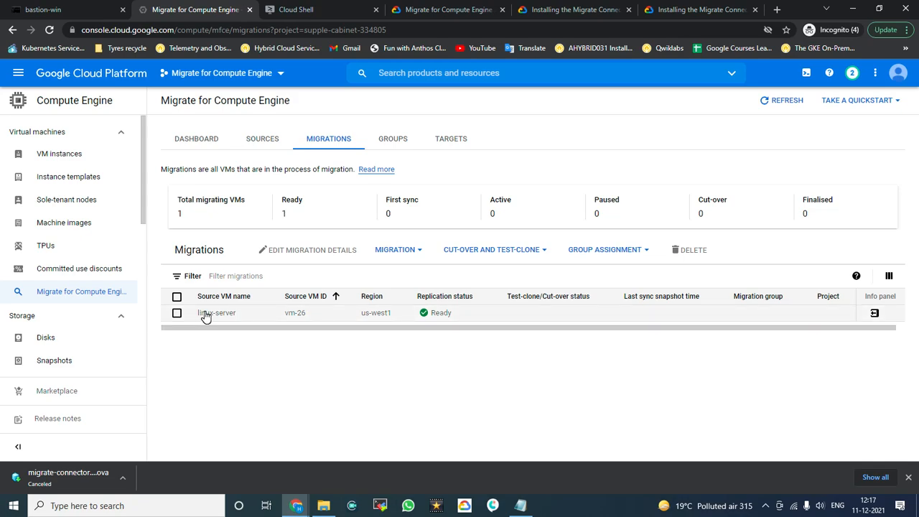
click(423, 252)
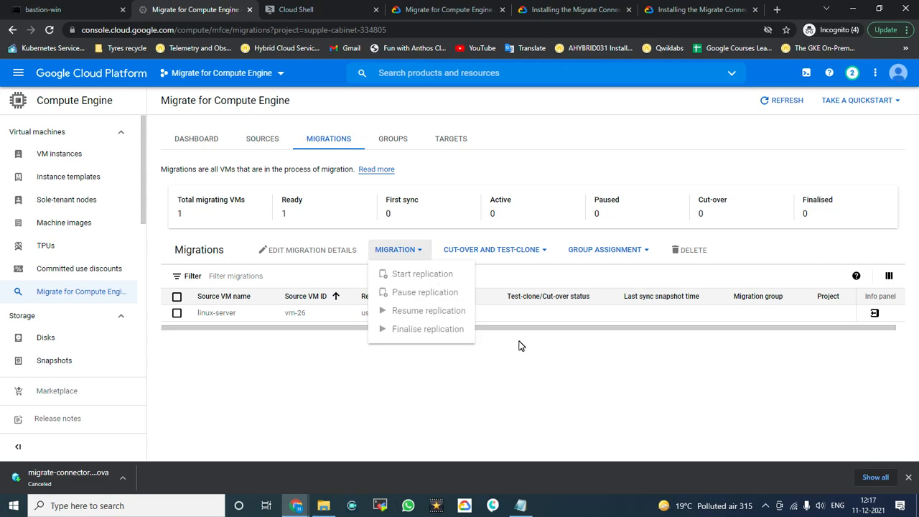
click(581, 357)
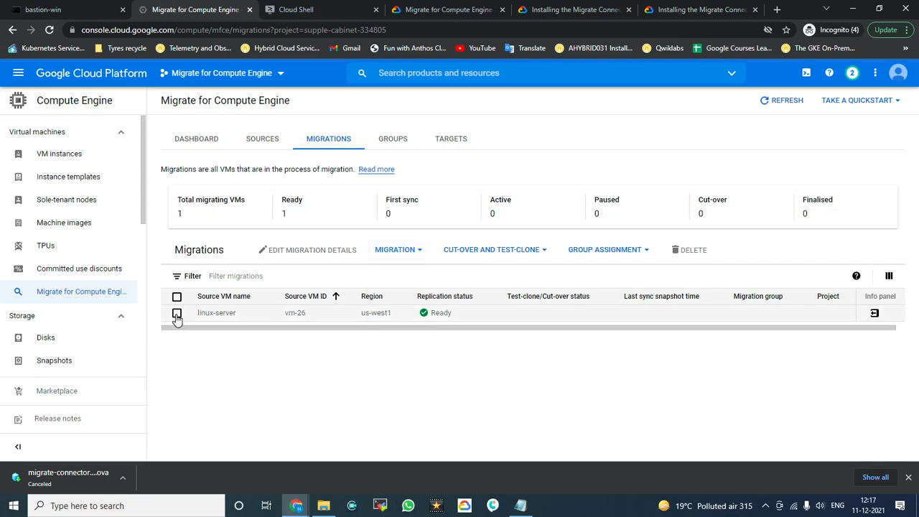
click(177, 314)
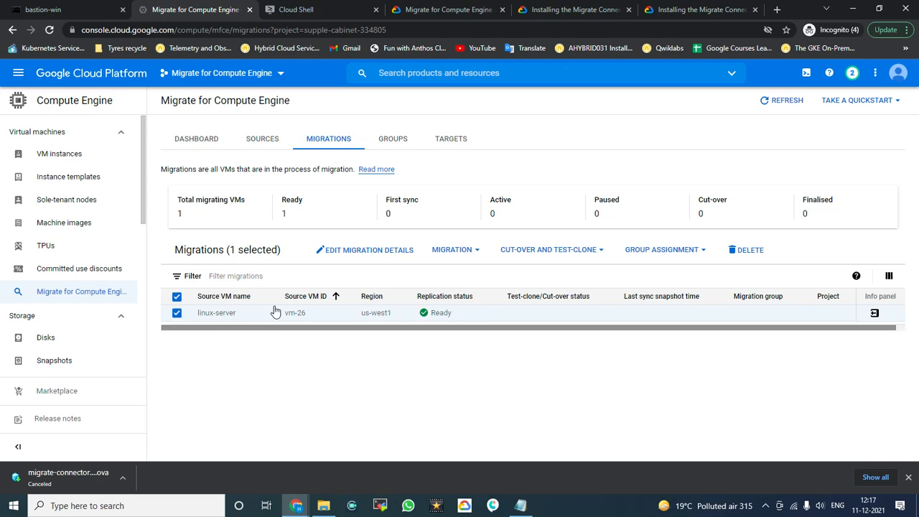
Step: Show the MIGRATION actions for linux-server, then switch to the connector installation documentation
click(478, 251)
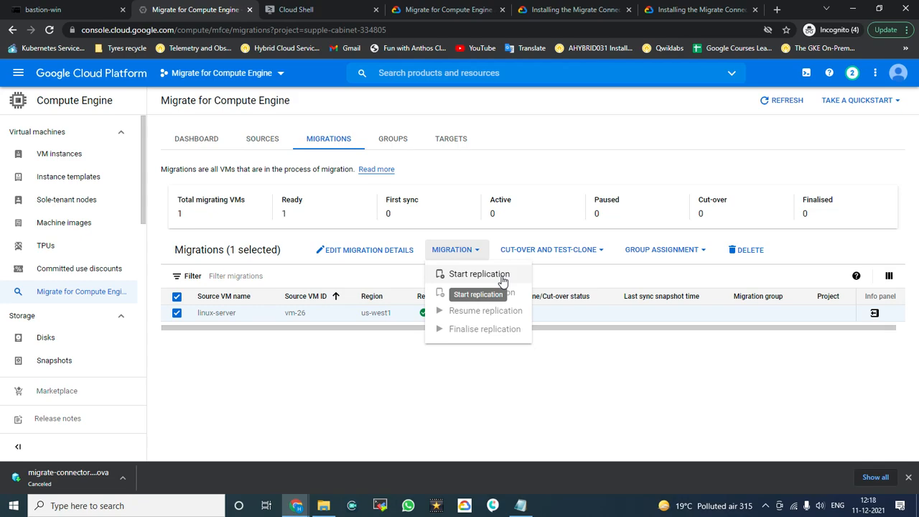
click(575, 10)
click(475, 10)
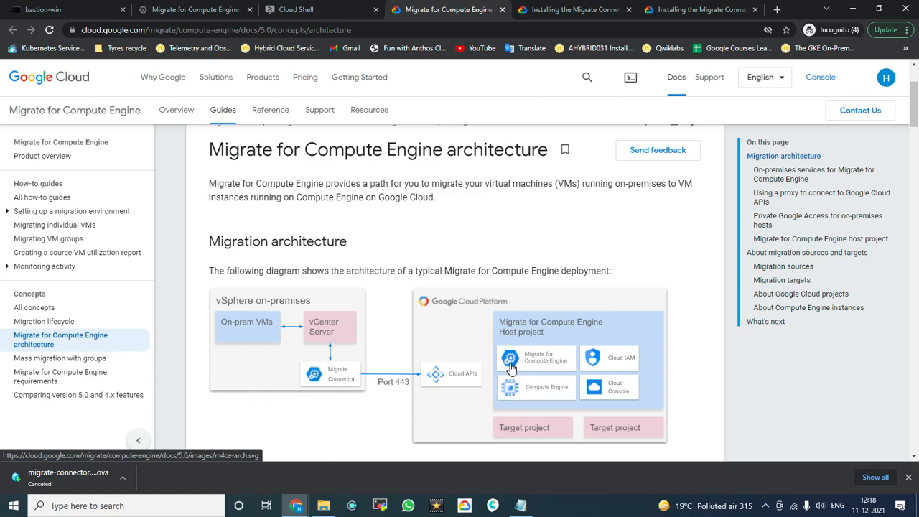
click(190, 9)
click(74, 9)
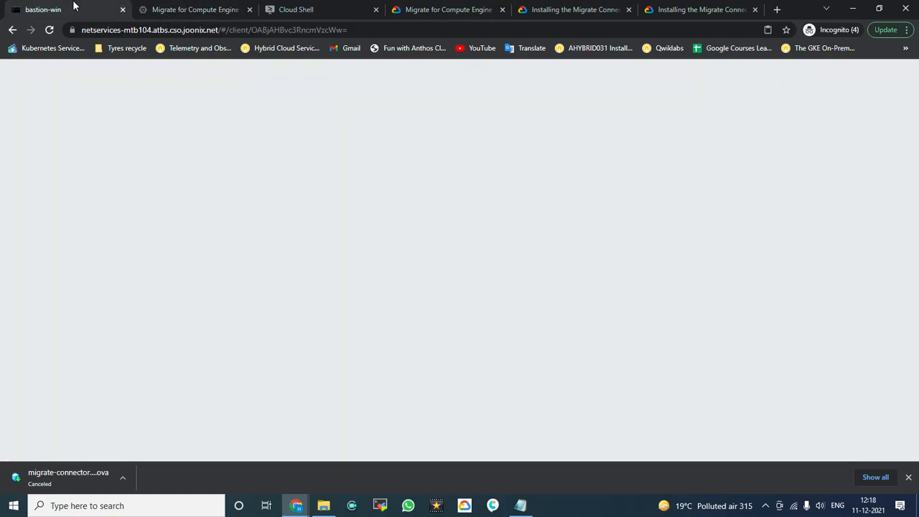
click(169, 7)
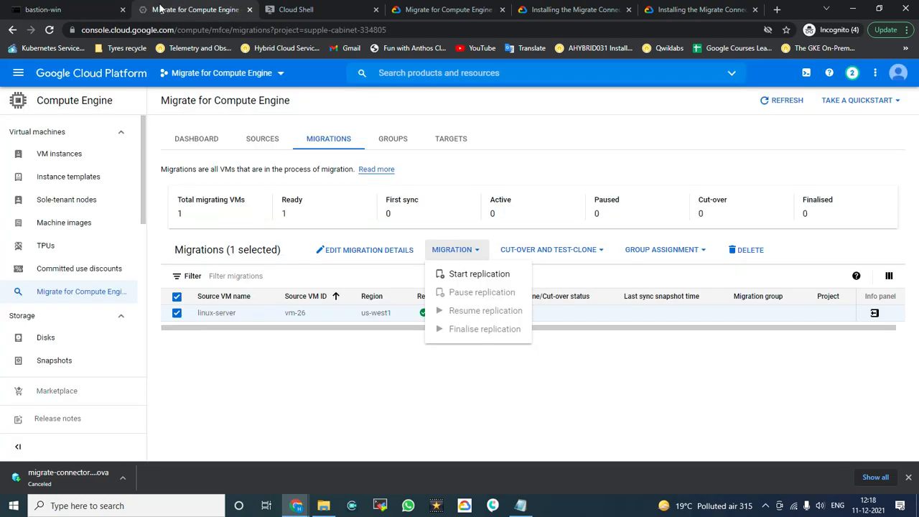
Step: Start replication for linux-server, then return to the m4c-training source VM list
click(473, 277)
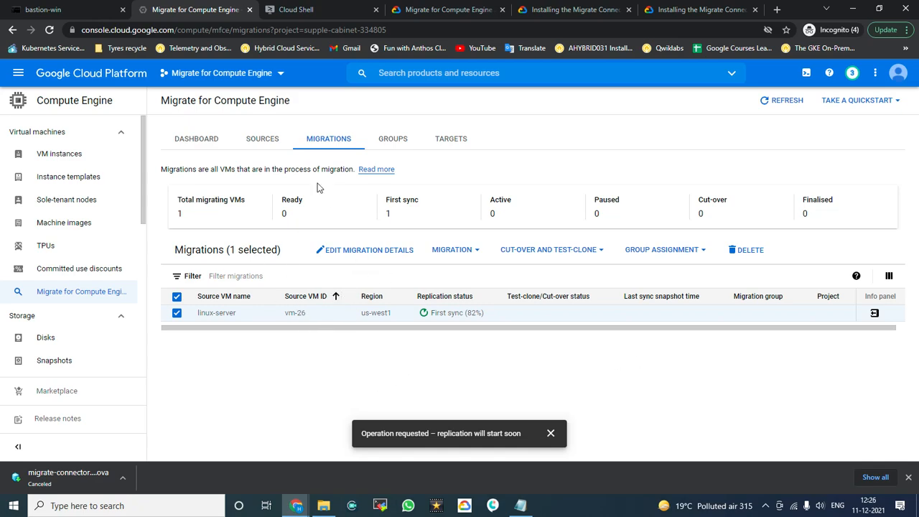
click(260, 144)
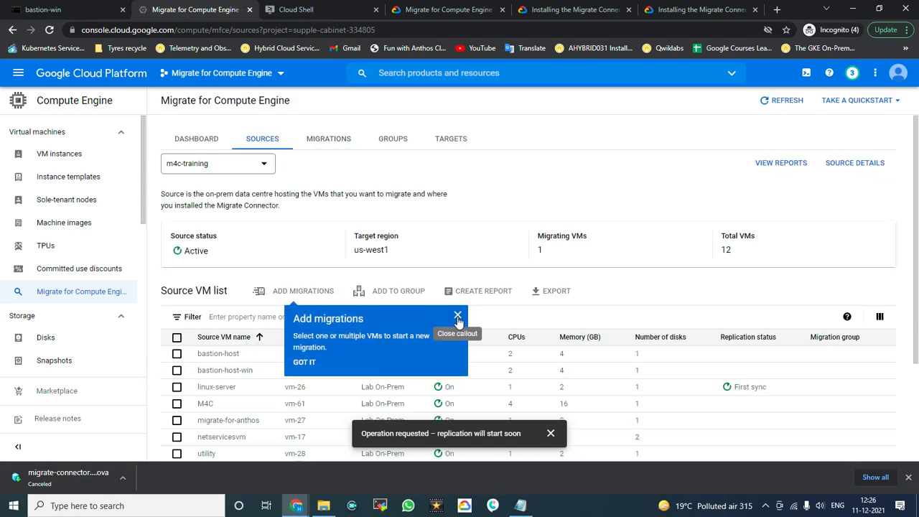
Step: Select the win1 and win2 VMs in the m4c-training source list
click(457, 316)
scroll(461, 316, down, 1)
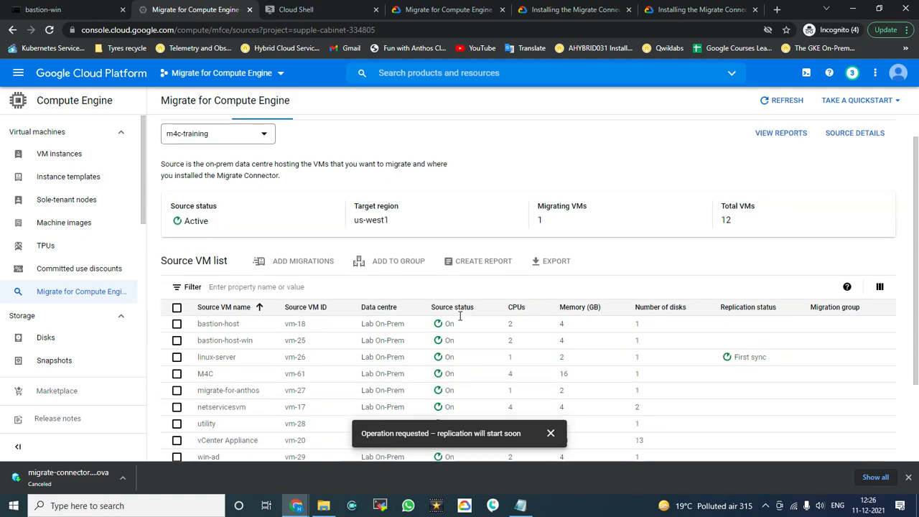
scroll(461, 316, down, 2)
click(177, 386)
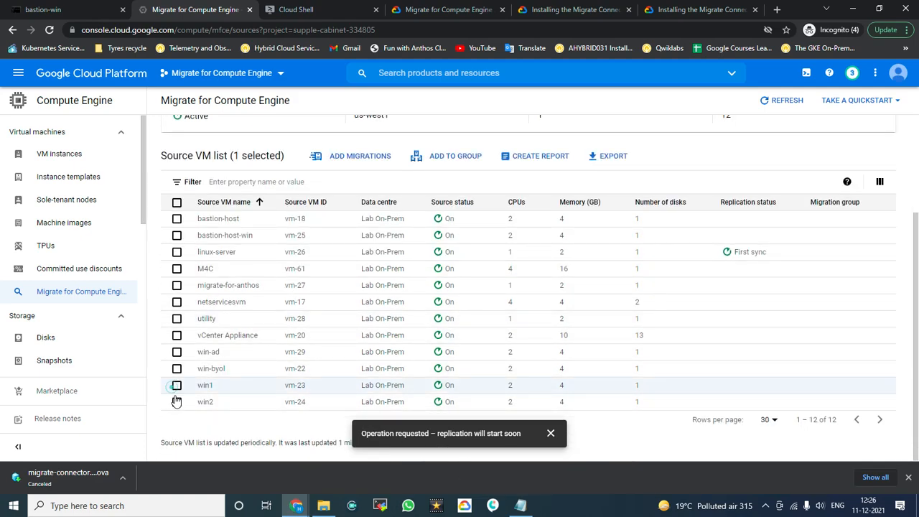
click(177, 402)
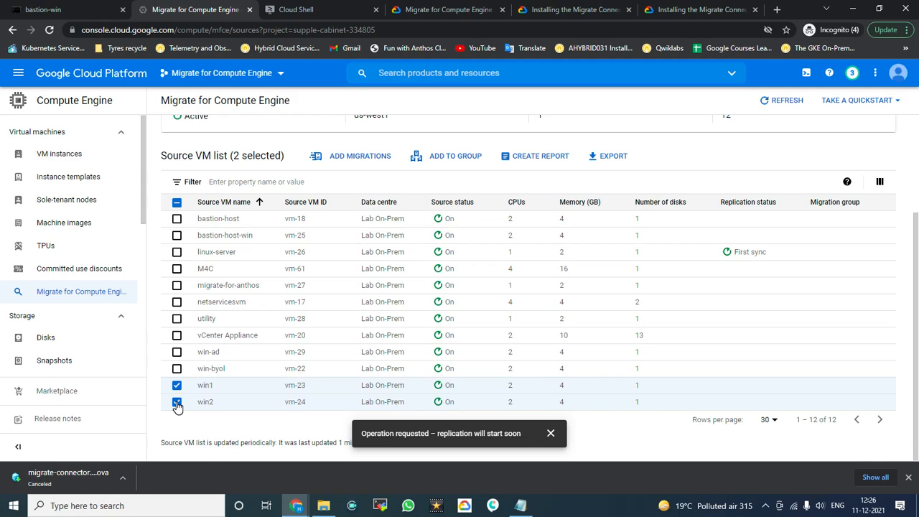
Step: Add win1 and win2 to a new migration group named 'winservers'
click(454, 158)
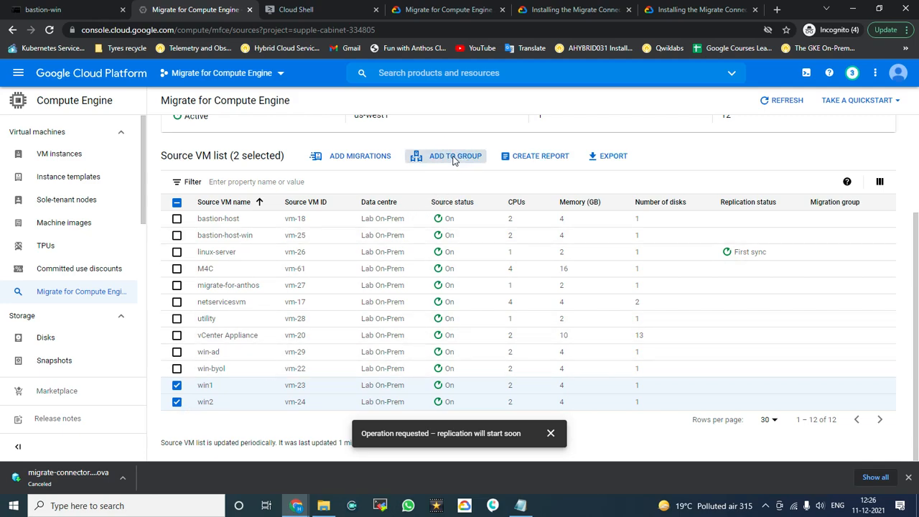
click(384, 252)
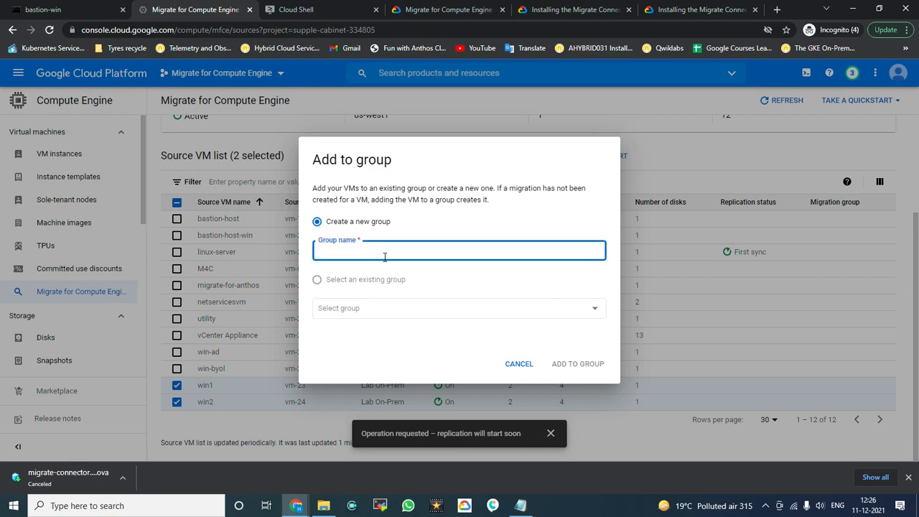
text(winservers)
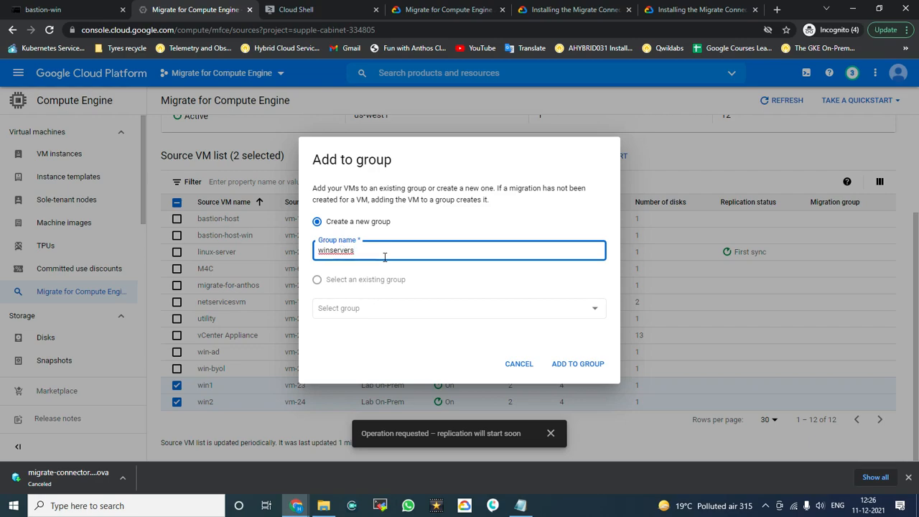
click(573, 367)
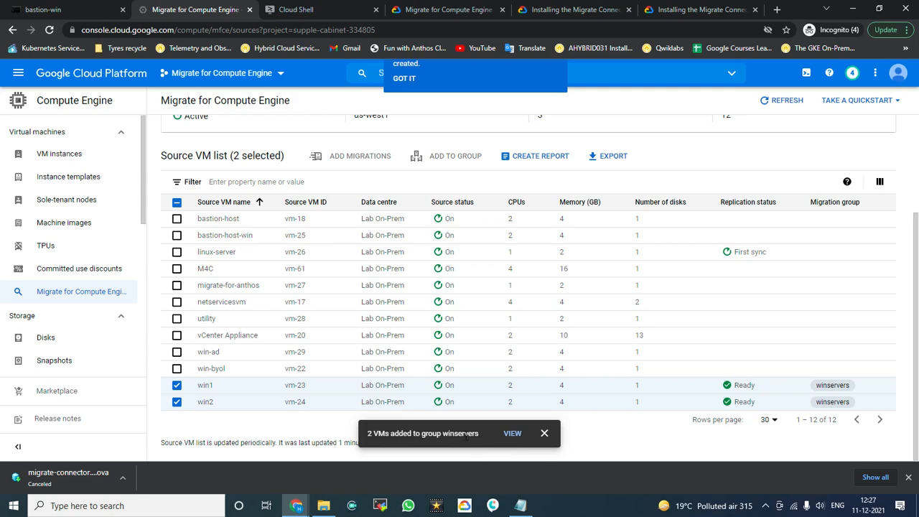
Step: Dismiss the '2 VMs added' notice and the Manage your groups tip
click(545, 433)
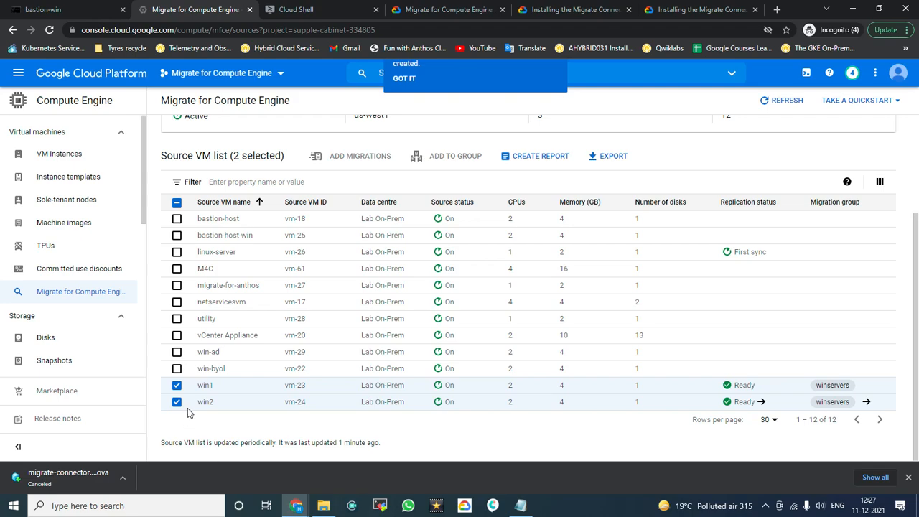
scroll(530, 304, up, 1)
scroll(488, 334, down, 1)
scroll(489, 334, up, 2)
click(558, 167)
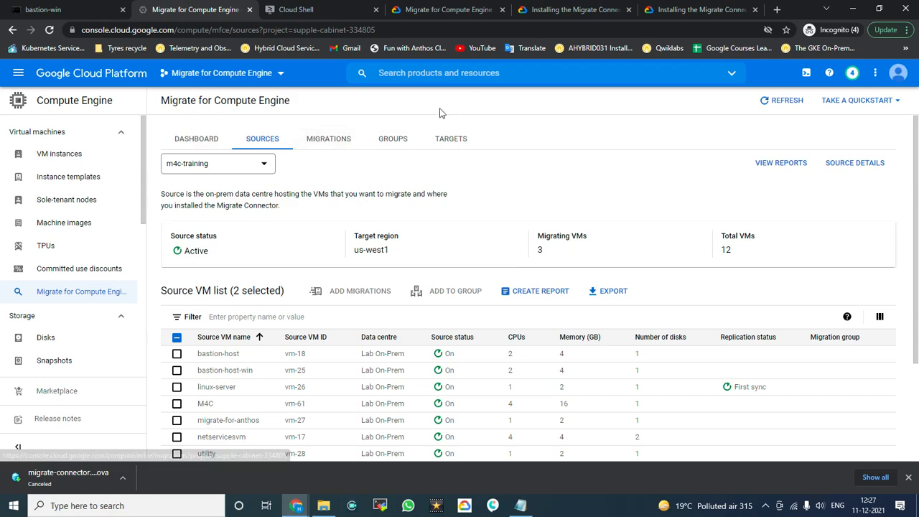
Step: Open the winservers group and select both its win1 and win2 migrations
click(385, 143)
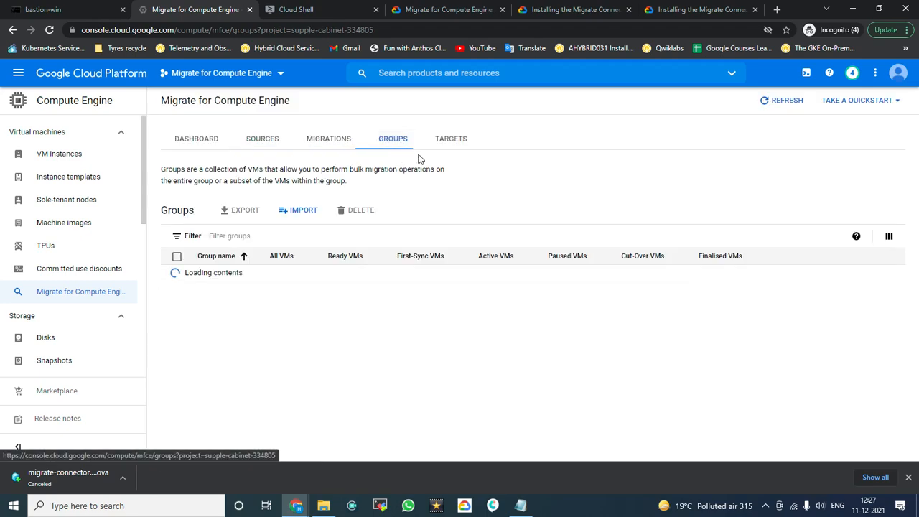
click(214, 273)
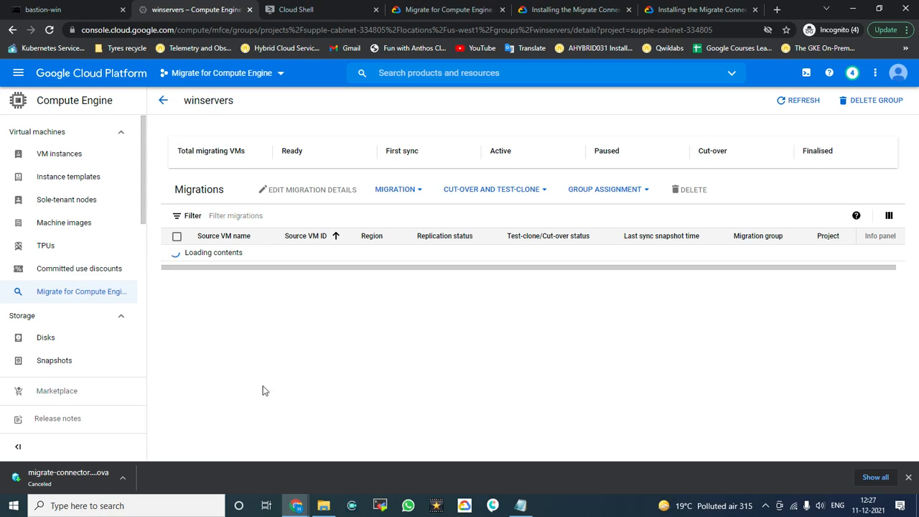
click(296, 505)
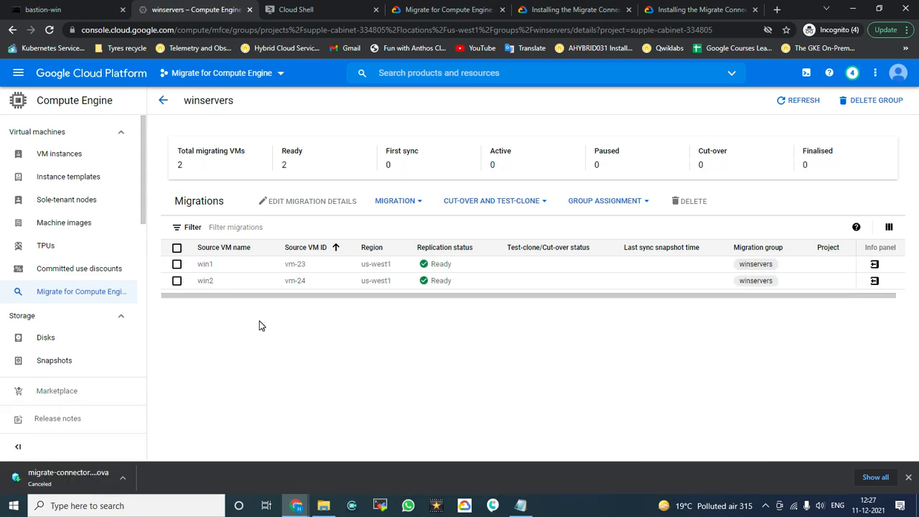
click(177, 248)
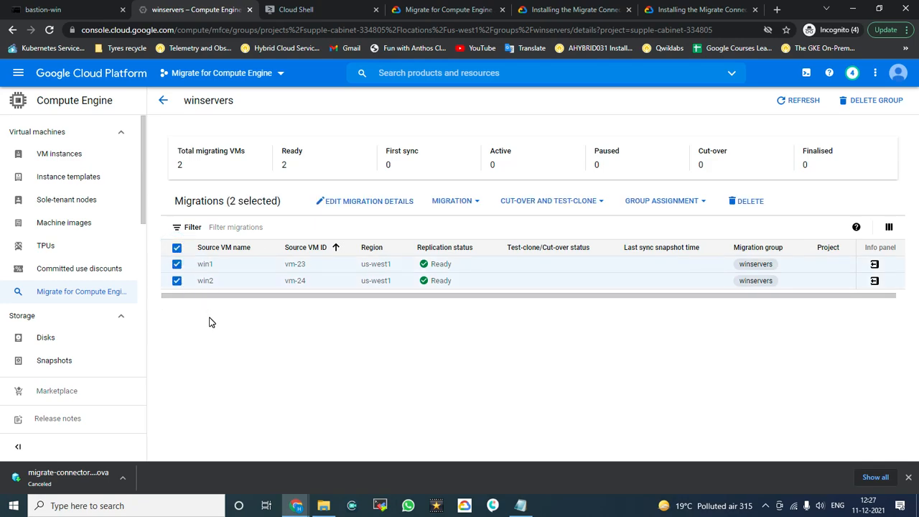
Step: Start replication for the win1 and win2 migrations and dismiss the requested notice
click(478, 202)
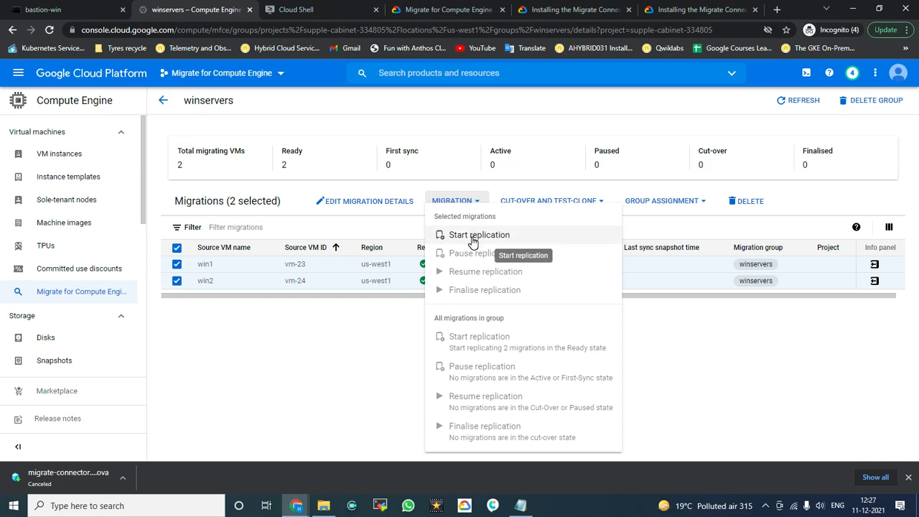
click(473, 238)
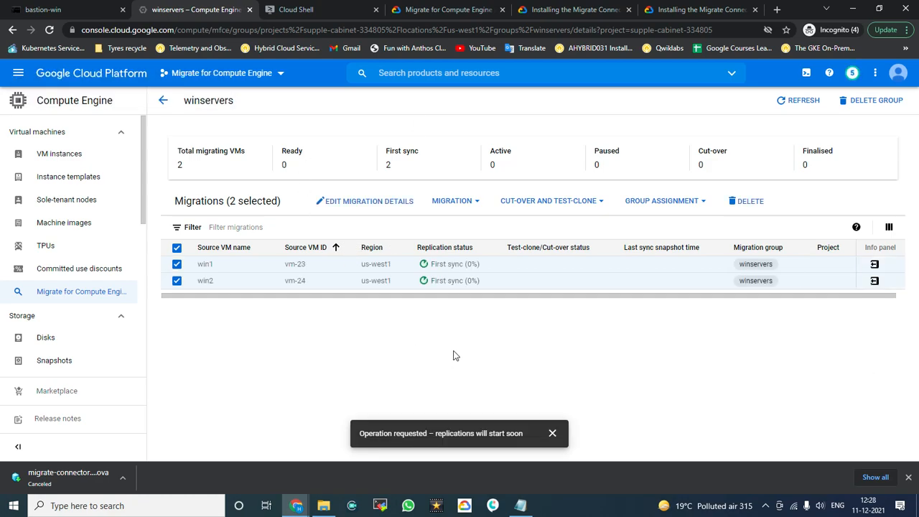
click(591, 364)
click(552, 433)
click(622, 415)
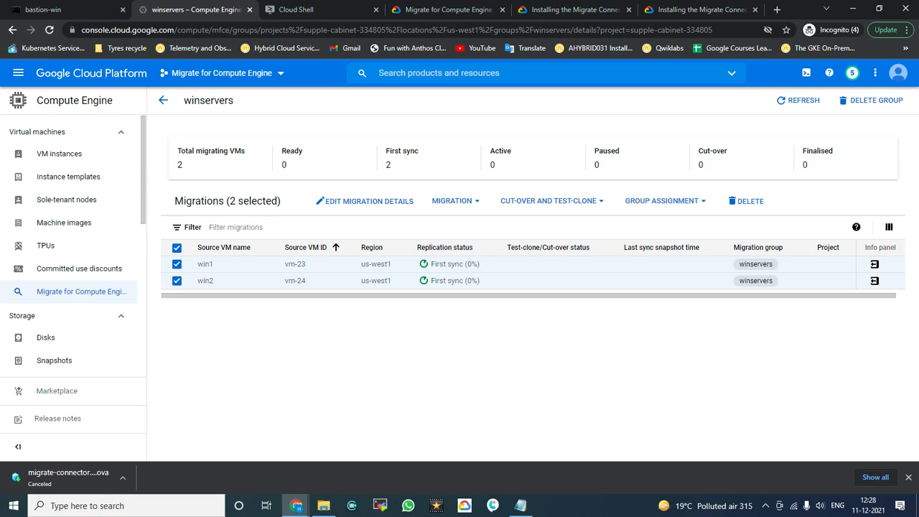
click(472, 400)
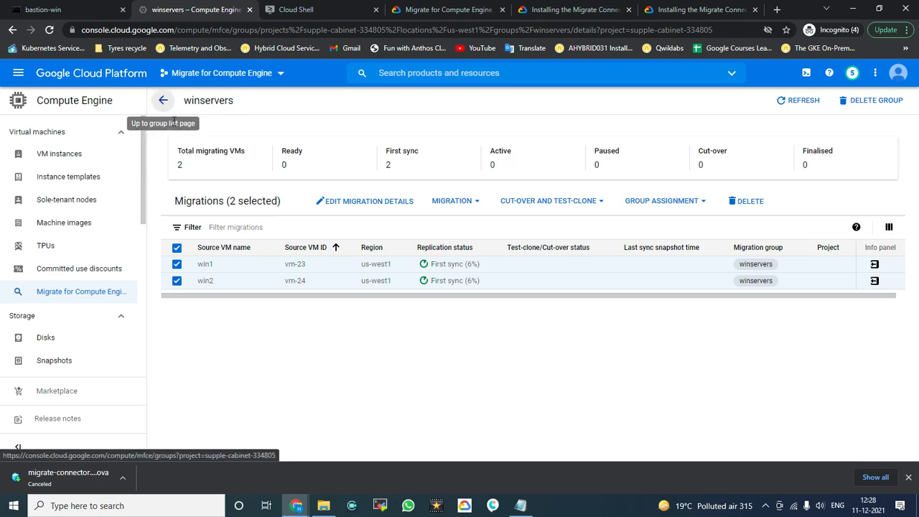
Step: Go back from the group to the Migrations overview and close its edit-details tip
click(163, 102)
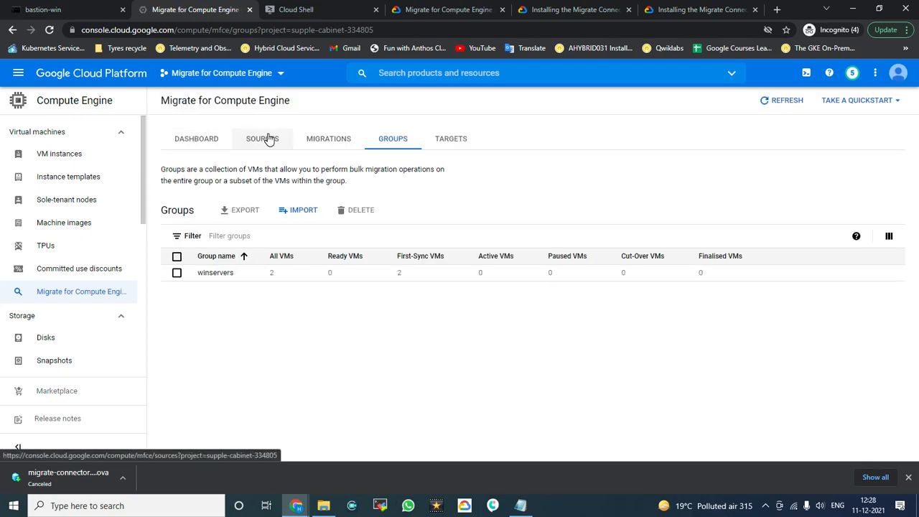
click(332, 145)
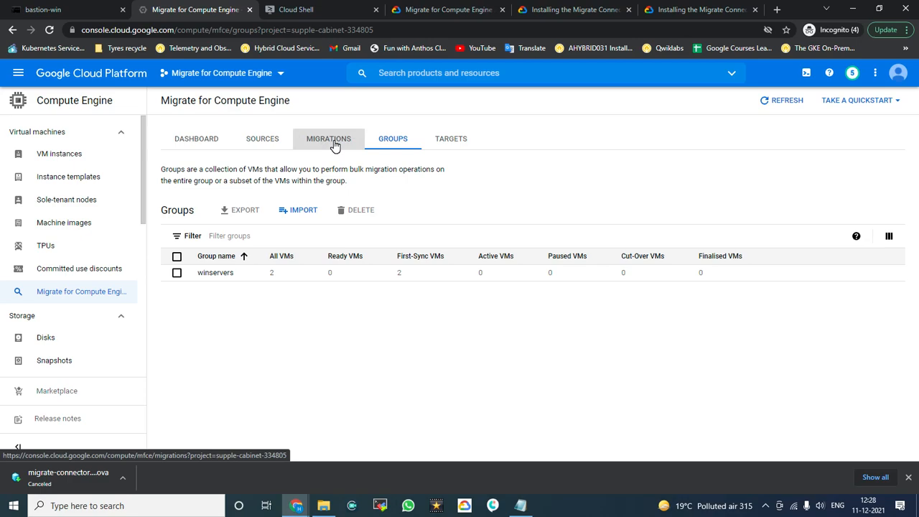
click(332, 141)
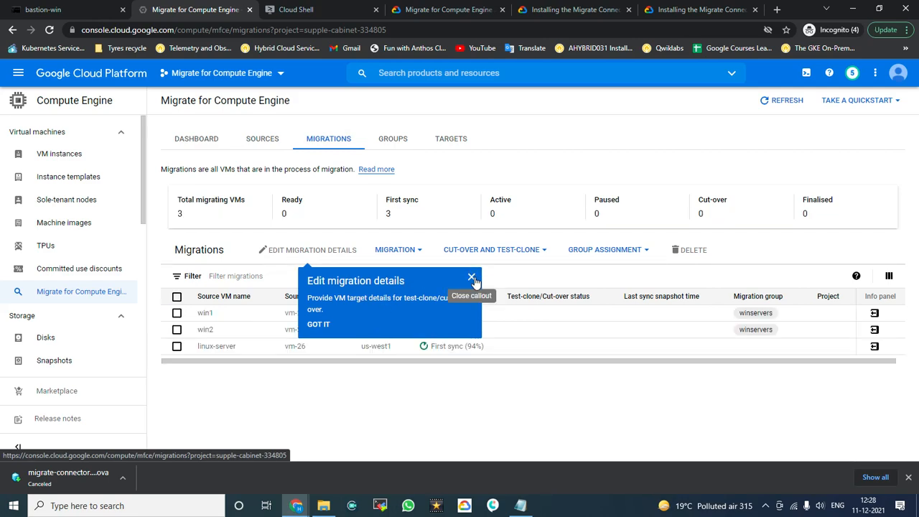
click(472, 278)
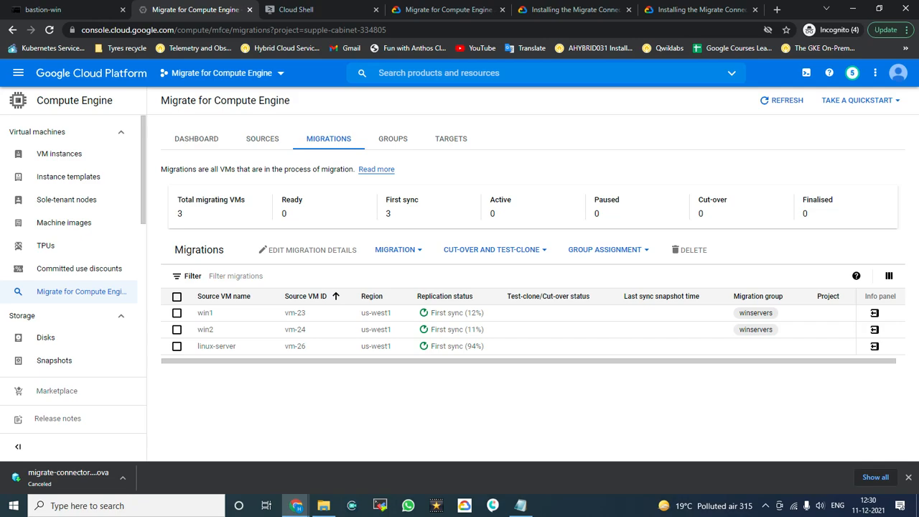
click(766, 506)
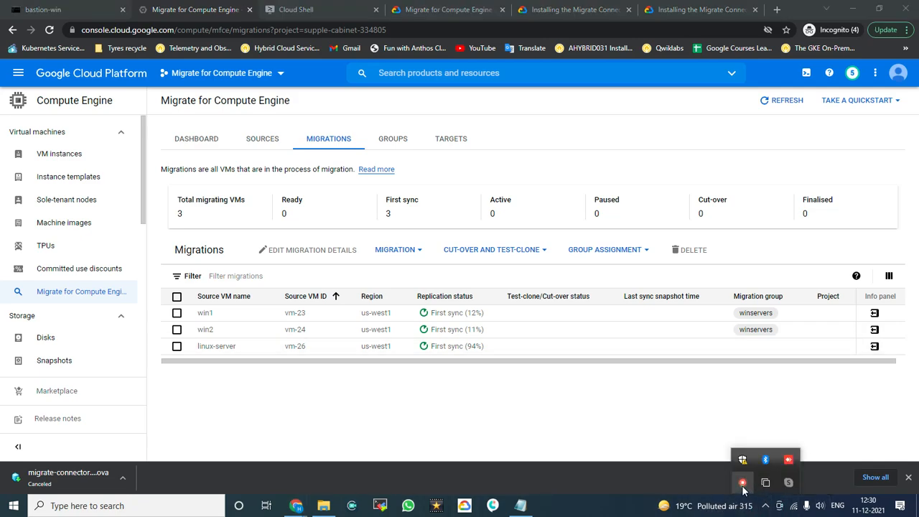
right_click(743, 484)
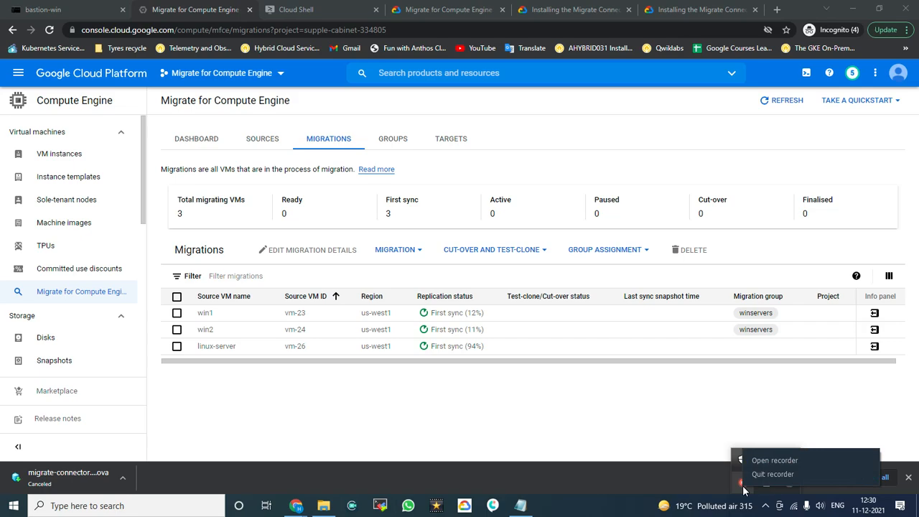
click(797, 460)
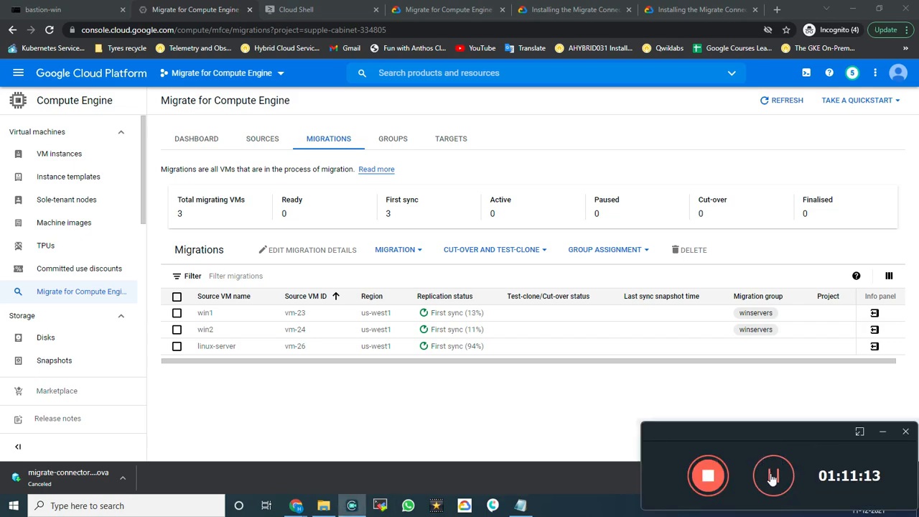
click(773, 478)
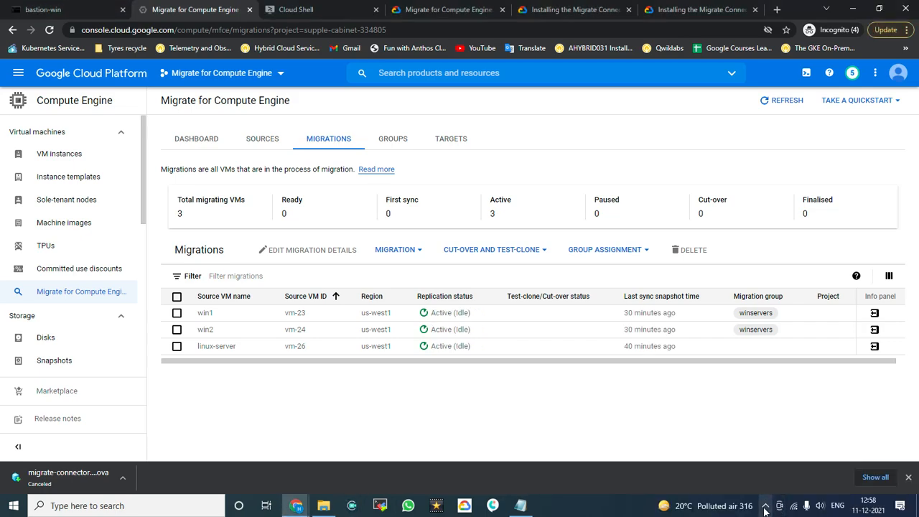
click(766, 505)
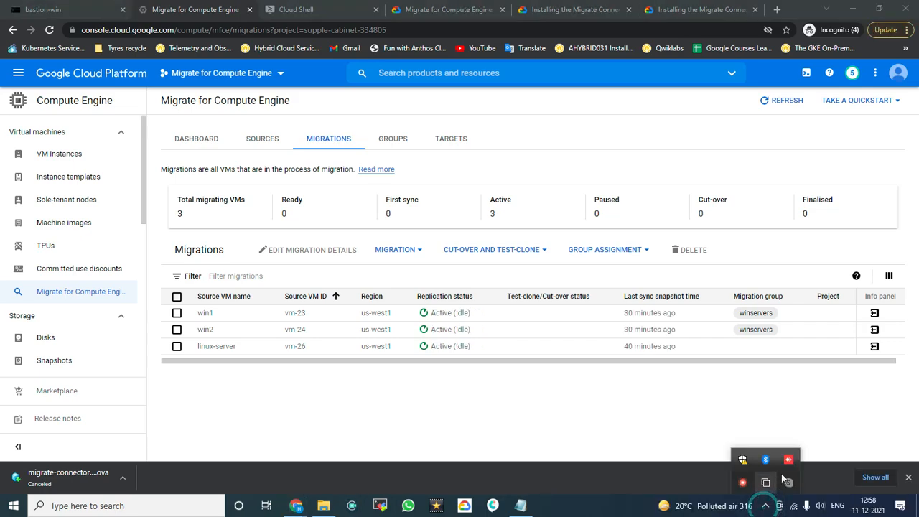
right_click(788, 482)
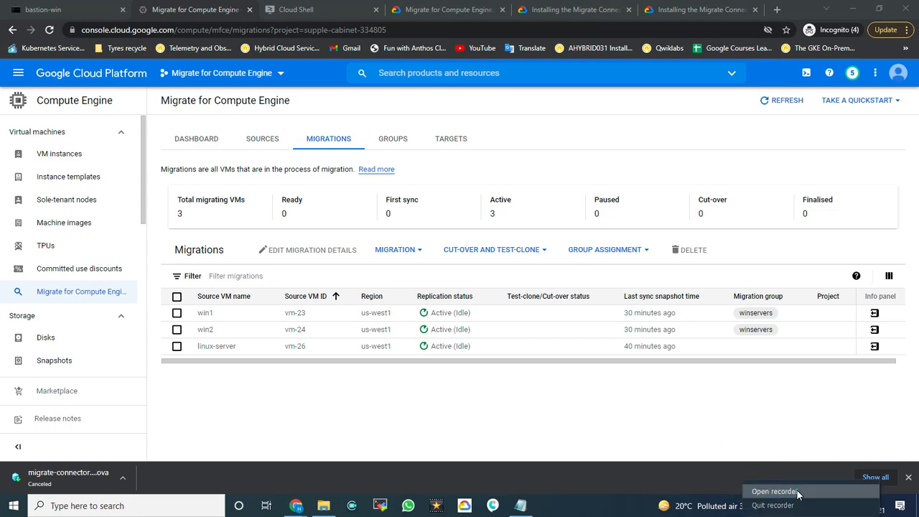
click(797, 493)
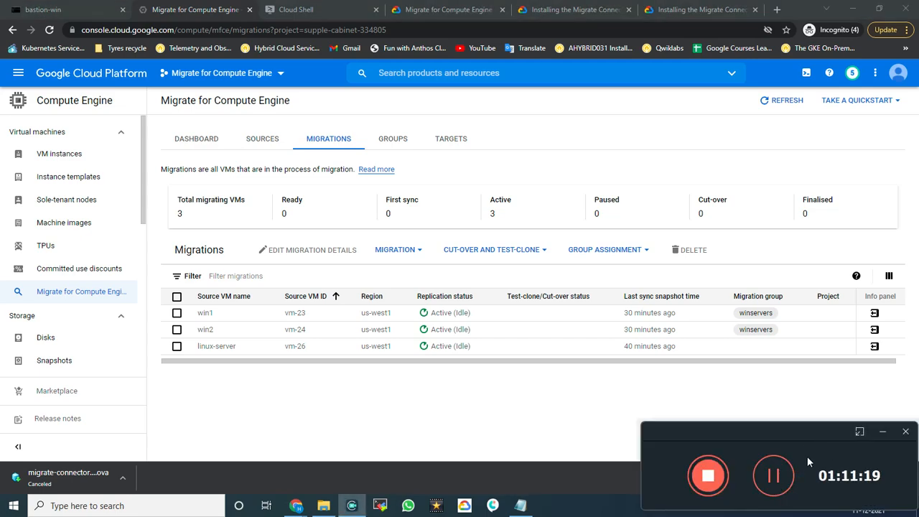
click(773, 476)
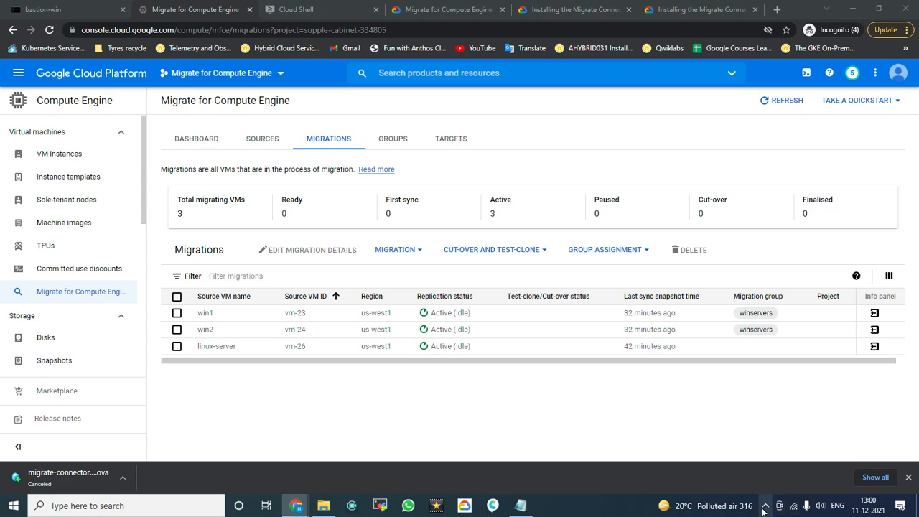
click(764, 506)
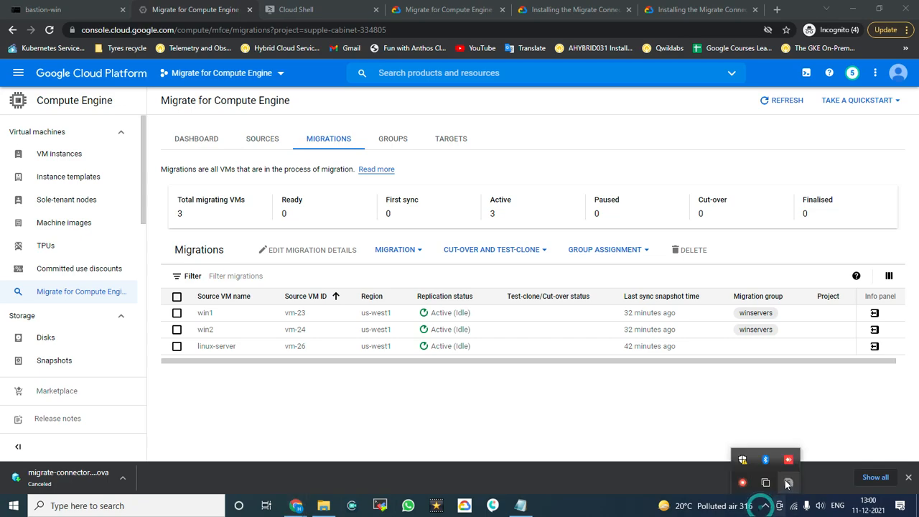
right_click(747, 484)
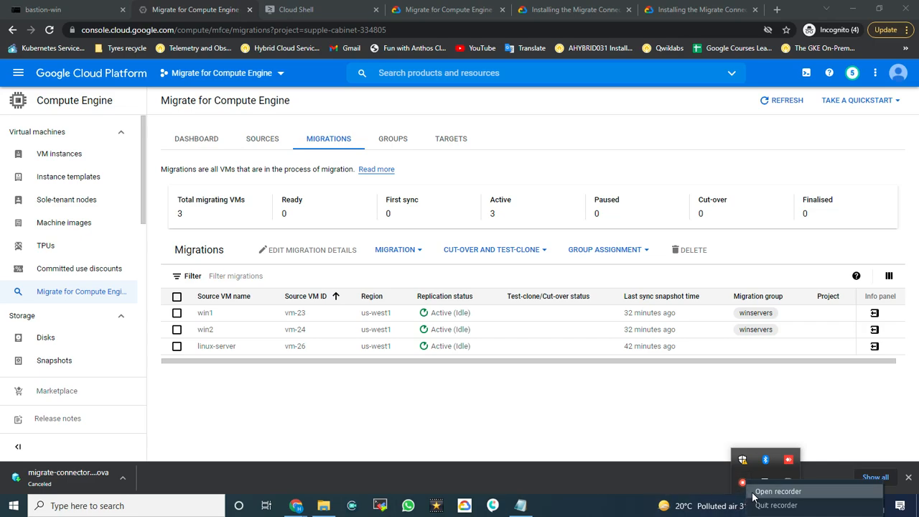
click(755, 493)
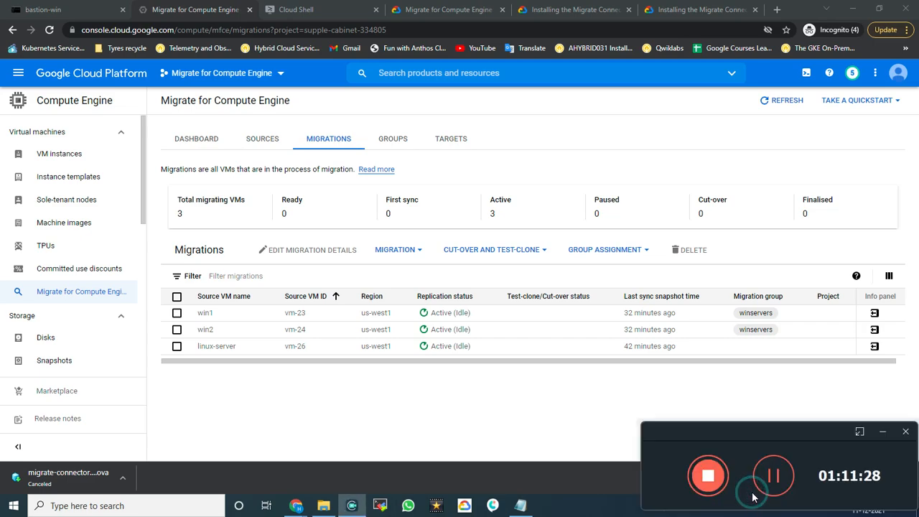
click(883, 431)
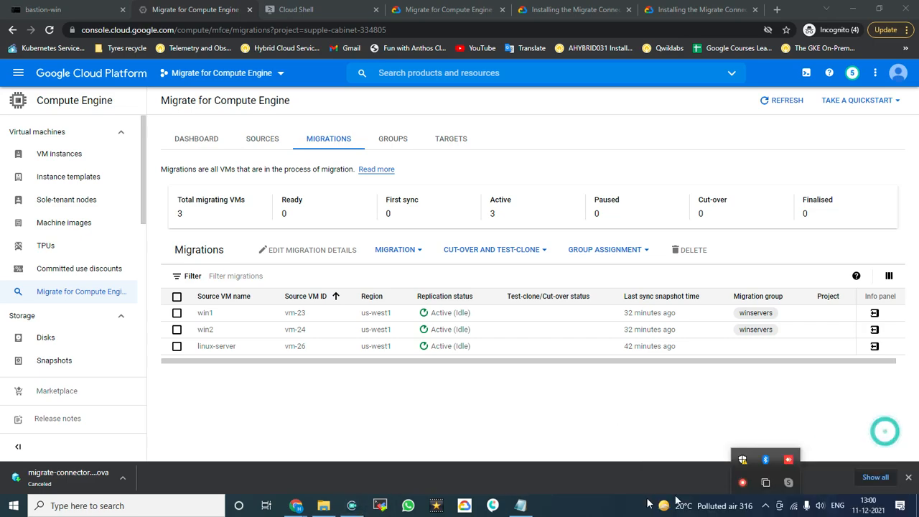
click(667, 424)
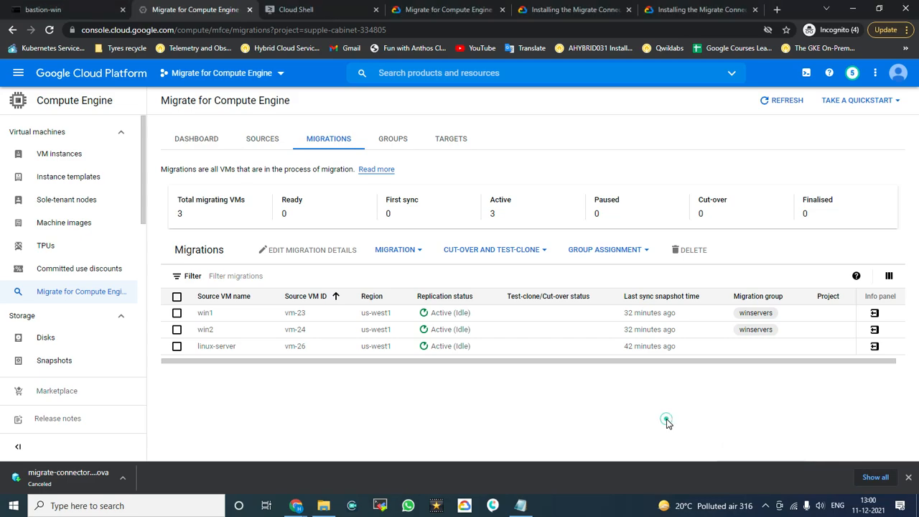
click(764, 506)
click(601, 431)
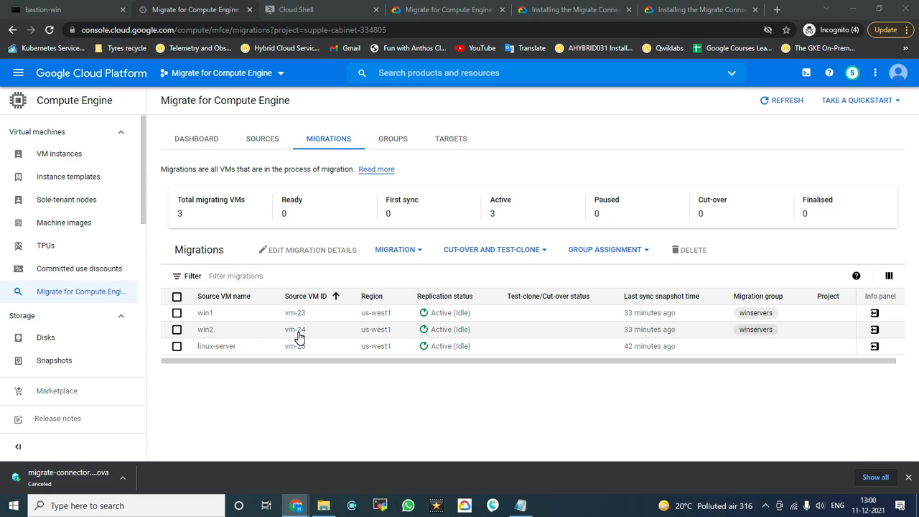
Step: Select win2, win1 and linux-server in the m4c-training source's VM list
click(271, 138)
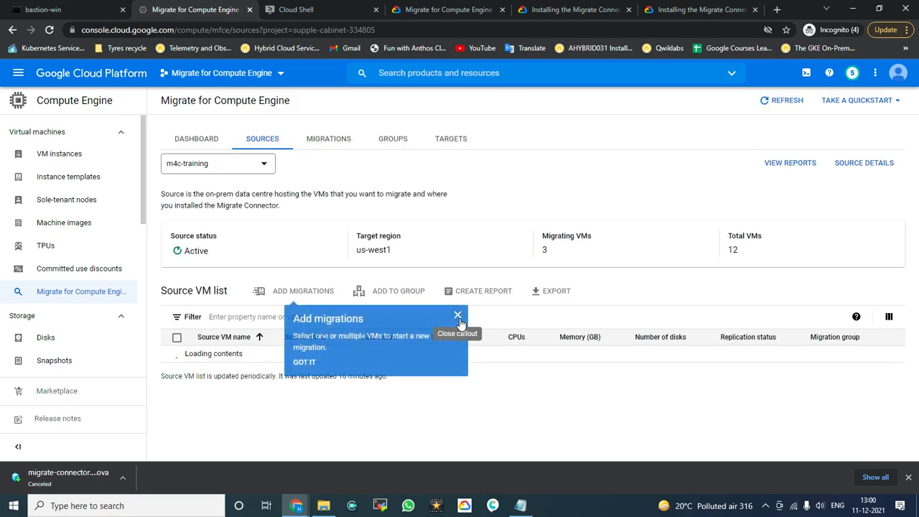
click(457, 315)
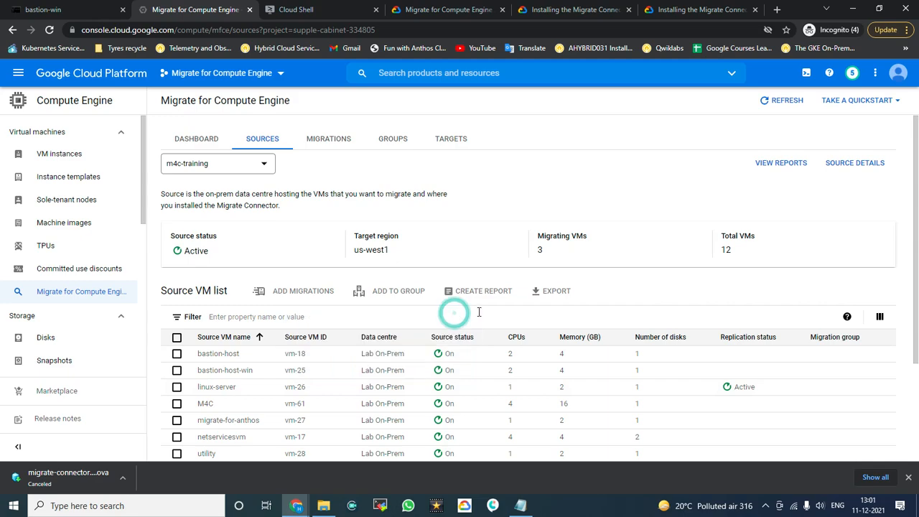
scroll(479, 312, down, 2)
click(177, 402)
click(177, 386)
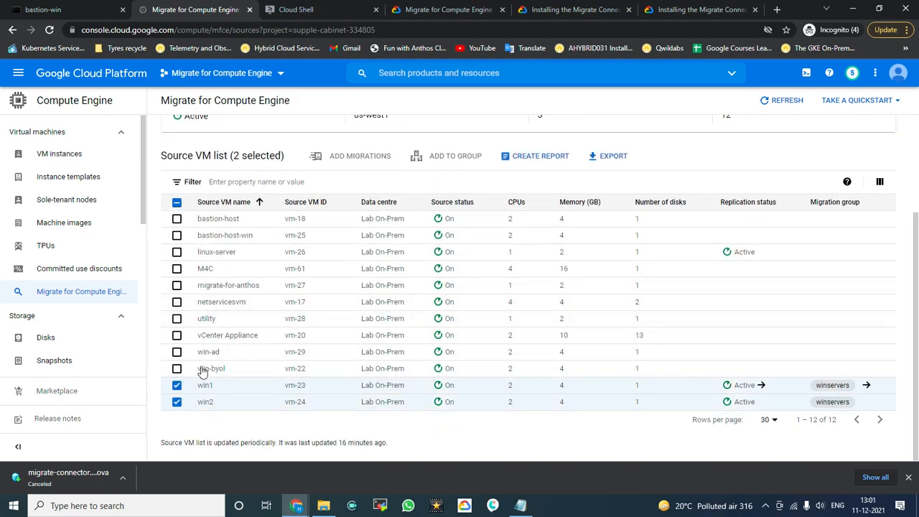
click(179, 256)
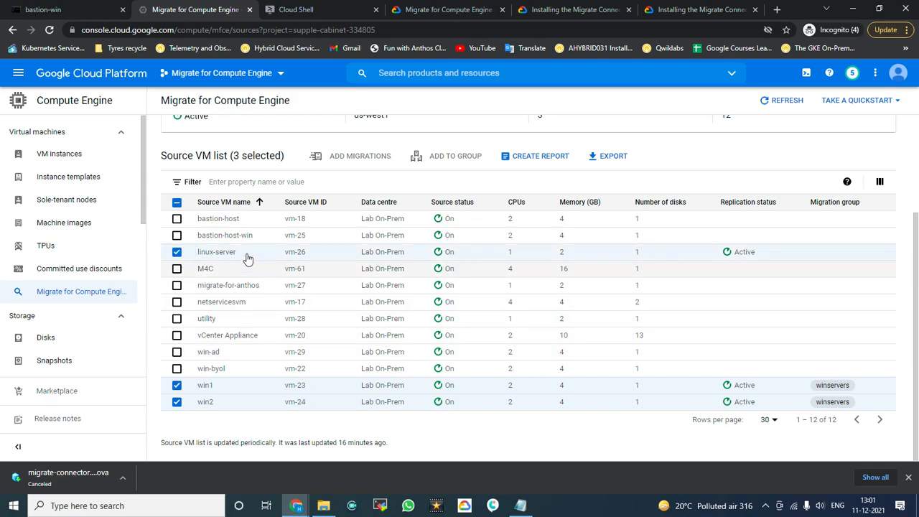
click(548, 165)
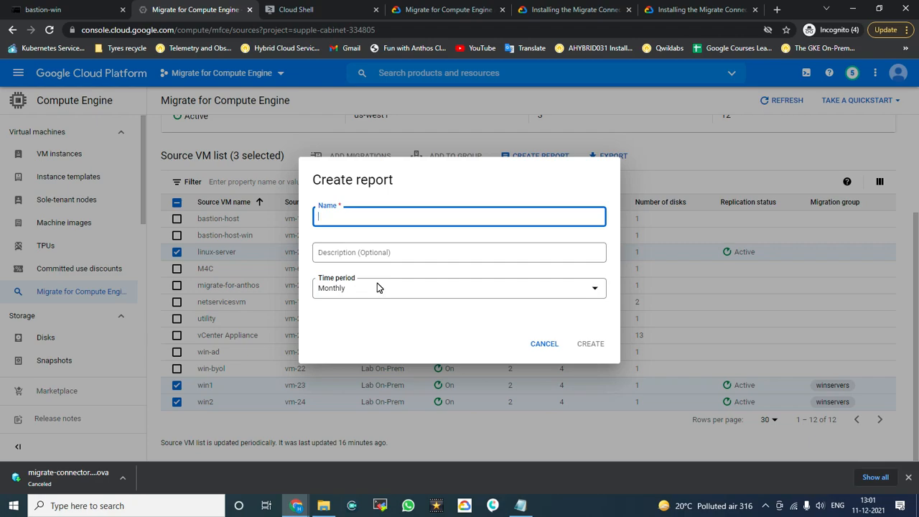
Step: Name the new report 'utilization-report', keep the Monthly time period, and submit it
text(utilization-report)
click(436, 295)
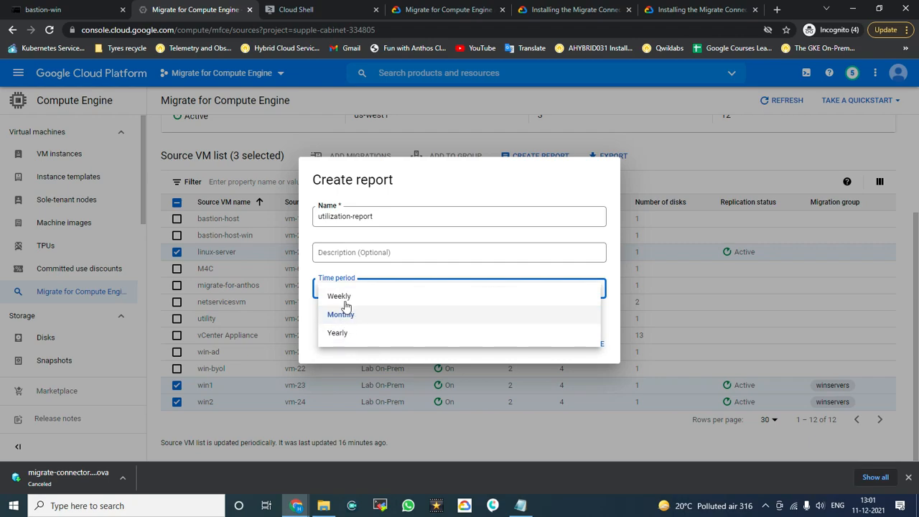
click(425, 259)
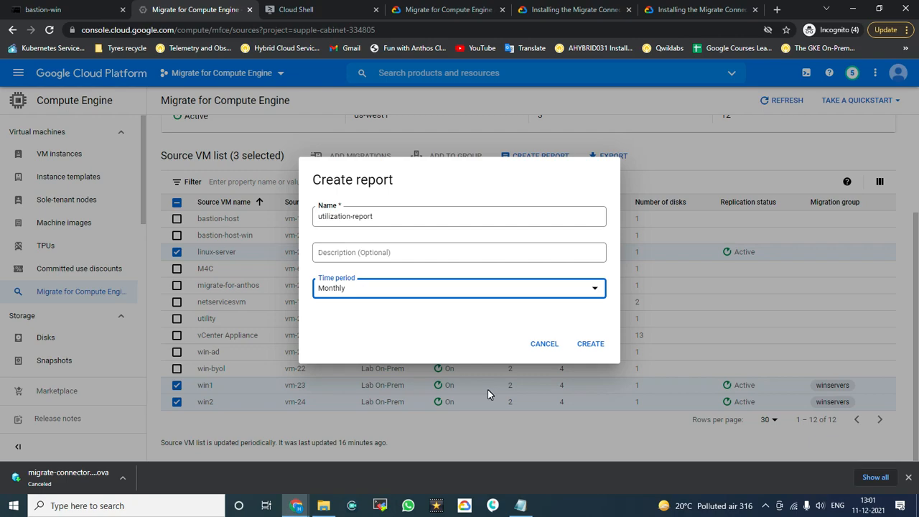
click(591, 345)
Step: Create the report and open the reports list, where utilization-report shows Succeeded for 3 VMs
click(590, 344)
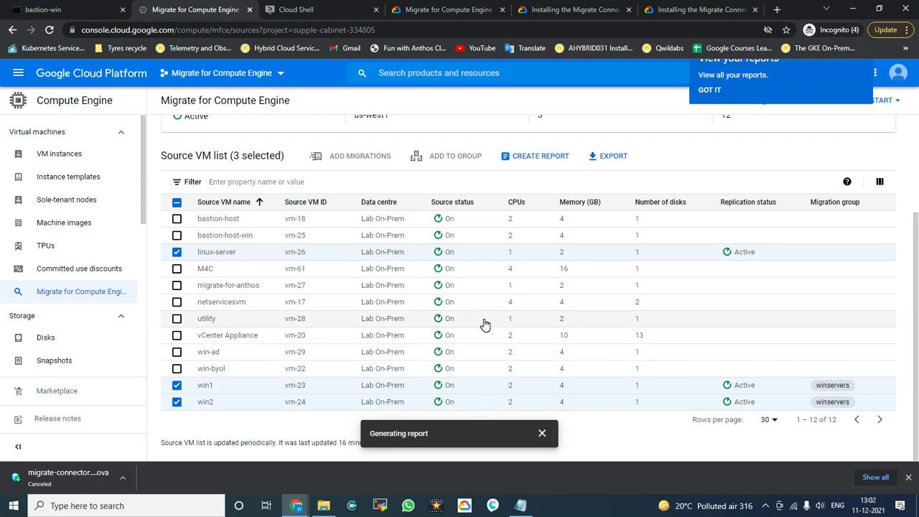
scroll(464, 338, up, 3)
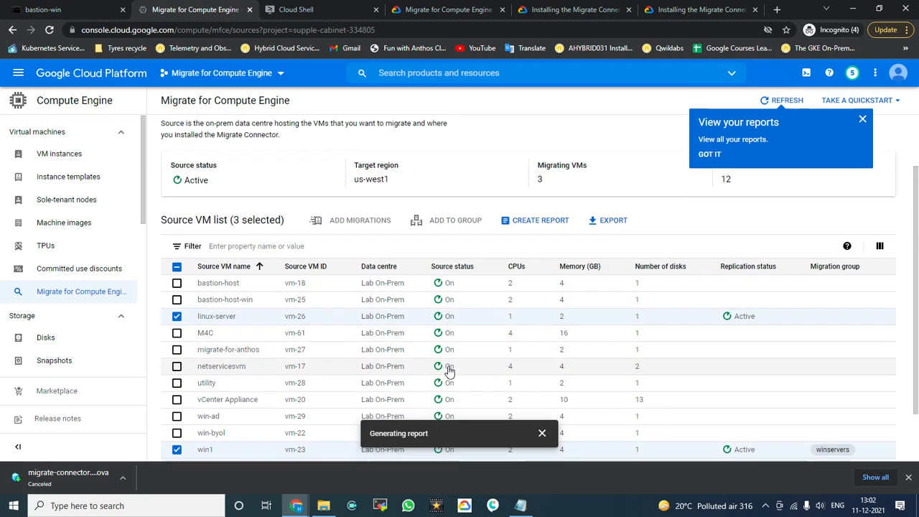
scroll(446, 370, up, 1)
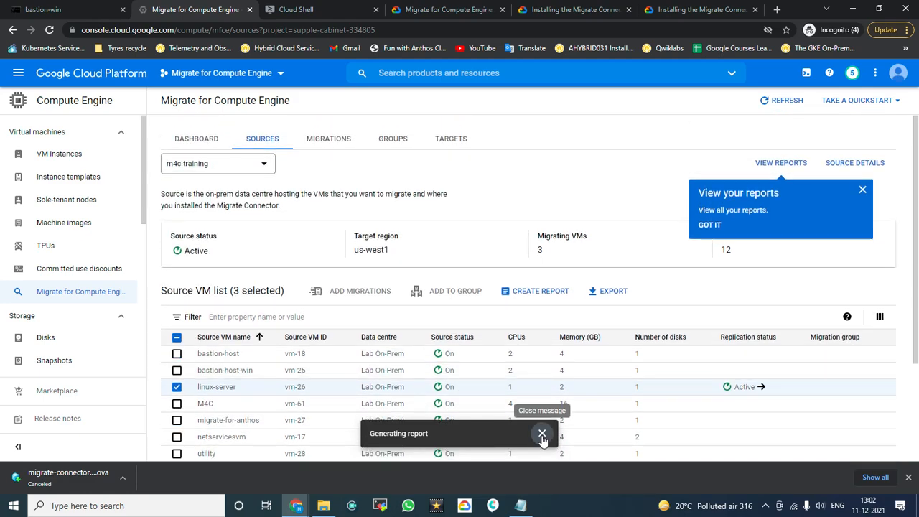
click(542, 434)
click(712, 226)
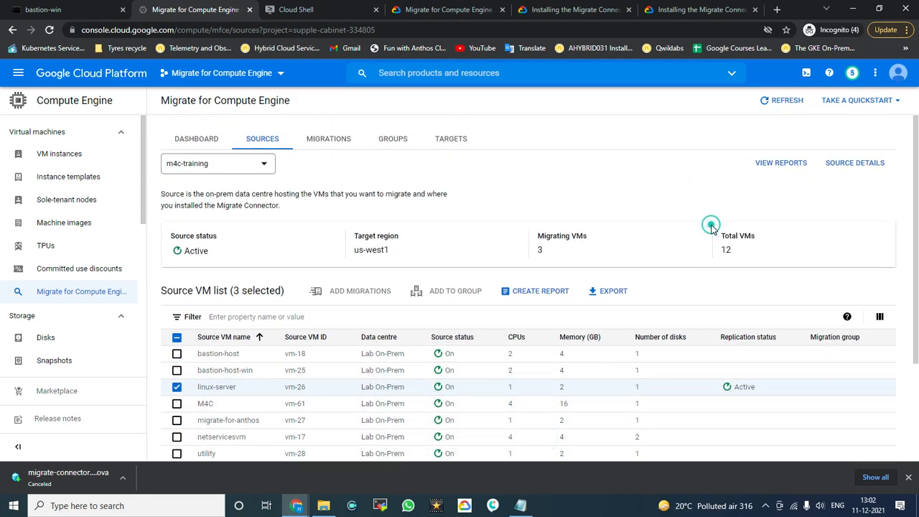
click(777, 168)
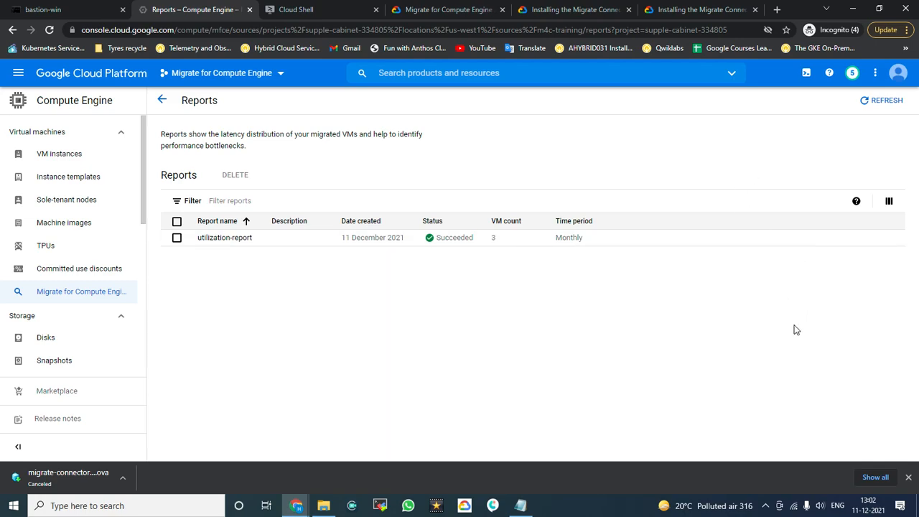
click(207, 239)
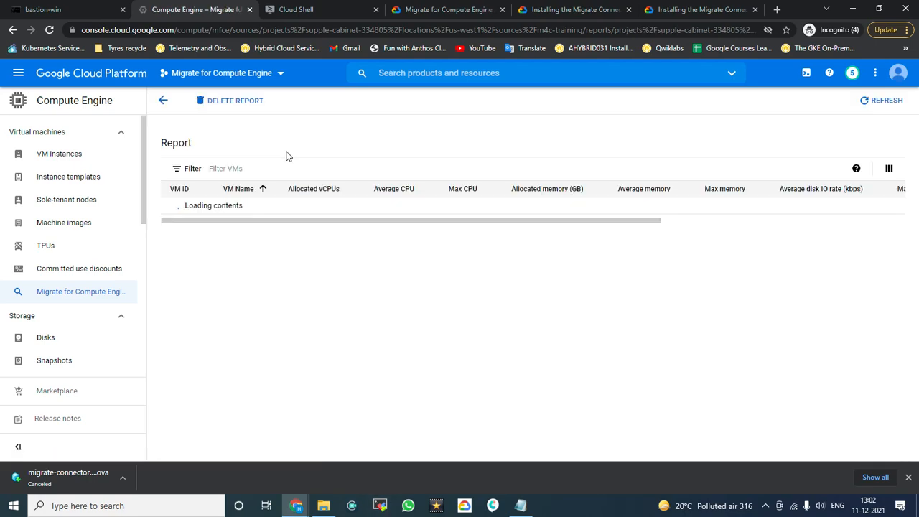
Step: Review the utilization-report's Succeeded status, its count of 3 VMs and the time period details
drag(160, 136, 299, 140)
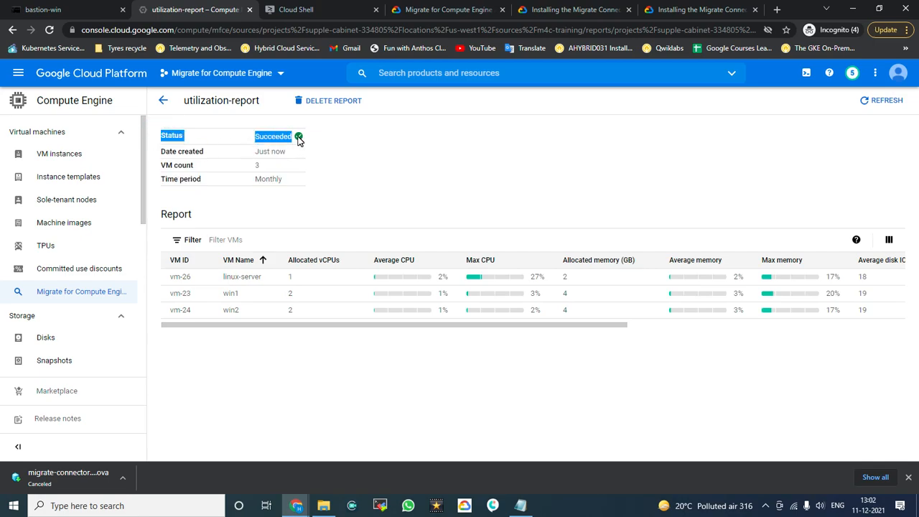
click(453, 155)
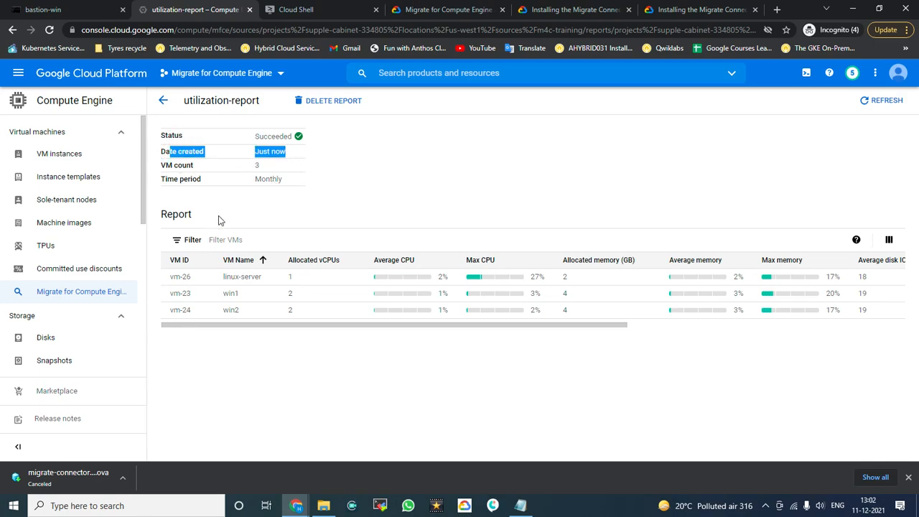
double_click(263, 167)
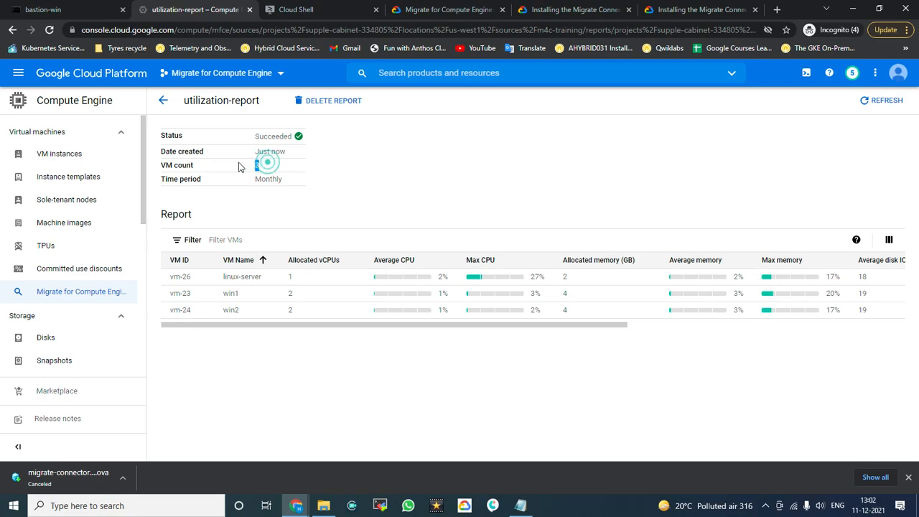
drag(150, 184, 285, 183)
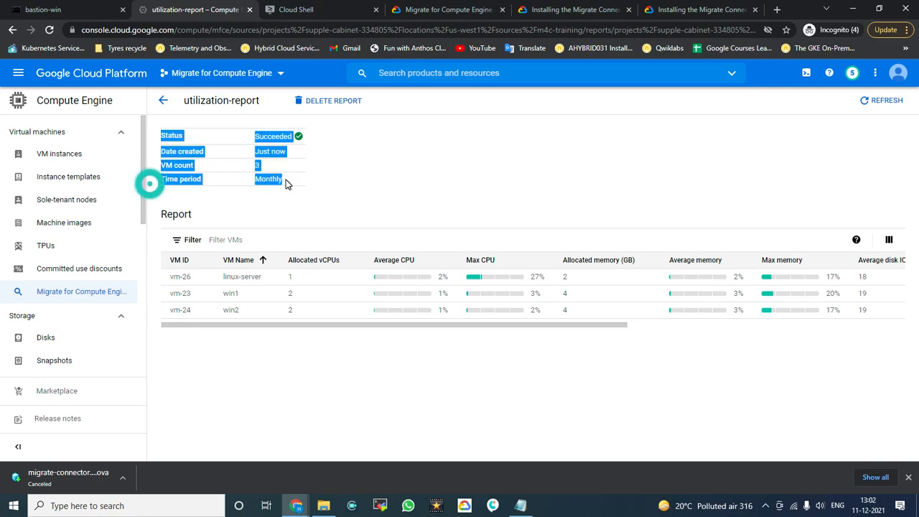
click(359, 178)
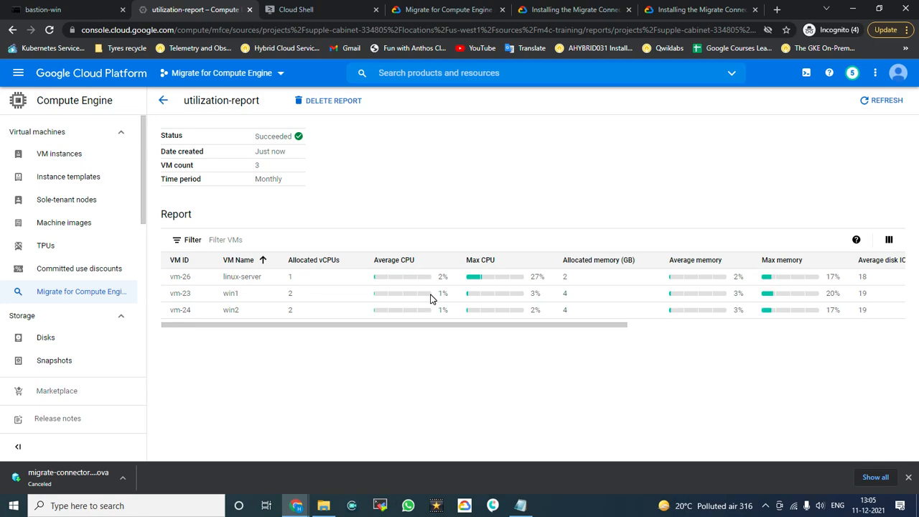
drag(528, 325, 689, 327)
drag(633, 353, 412, 373)
Step: Look over the table's column display options without changing them, then return to the reports list
click(889, 243)
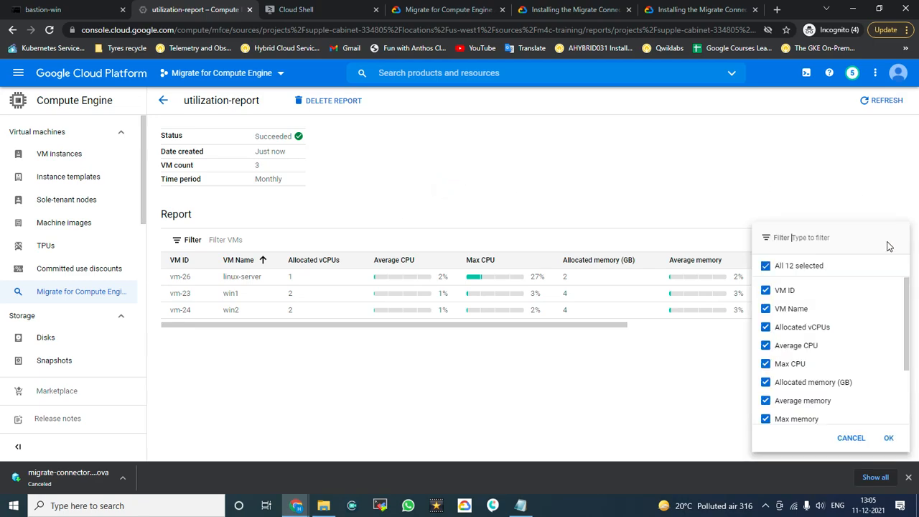
scroll(862, 335, down, 1)
scroll(861, 335, down, 2)
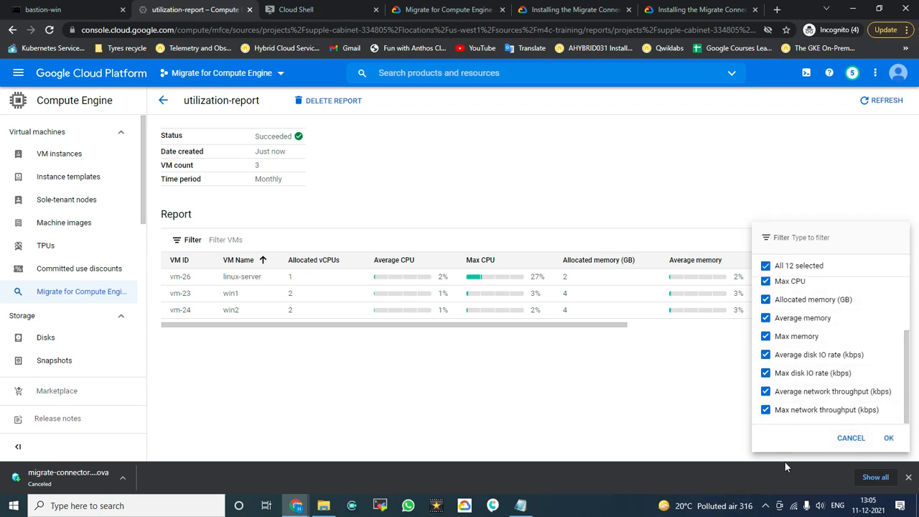
click(842, 437)
click(672, 177)
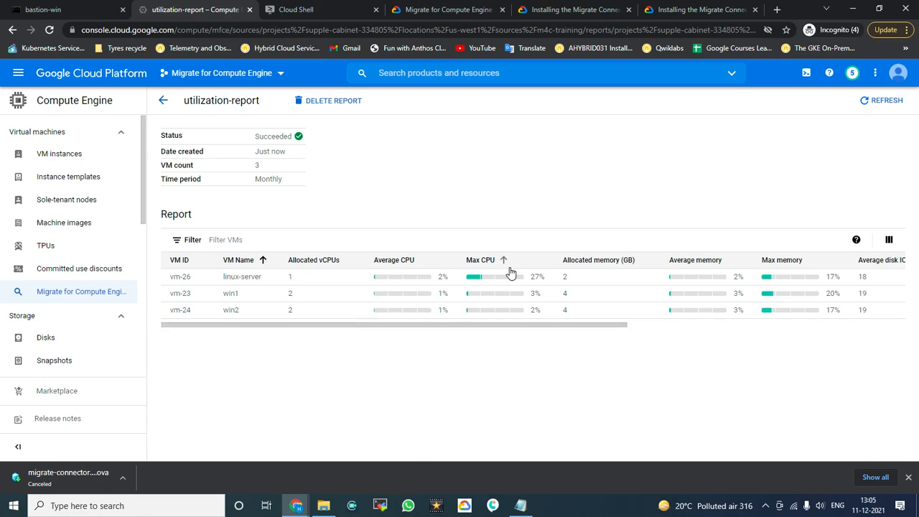
click(161, 101)
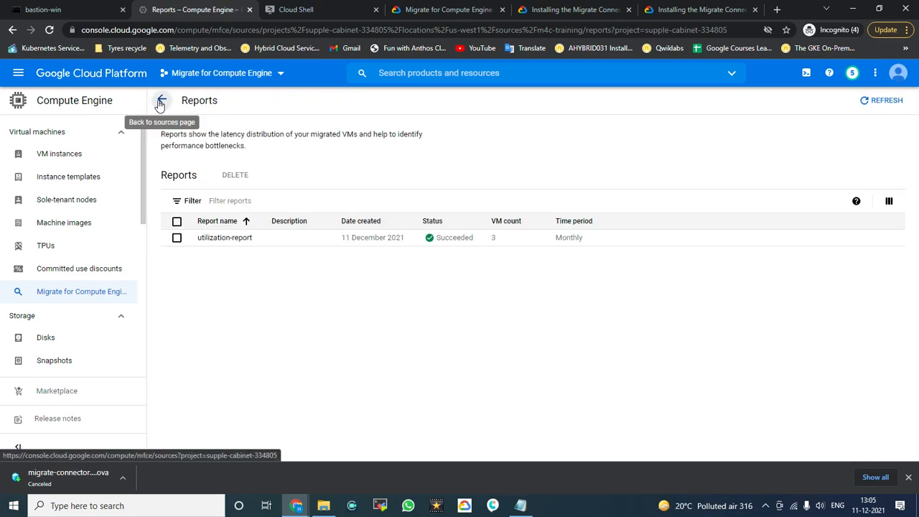
Step: Return to migration sources and show the Migrations list with win1, win2 and linux-server Active
click(163, 101)
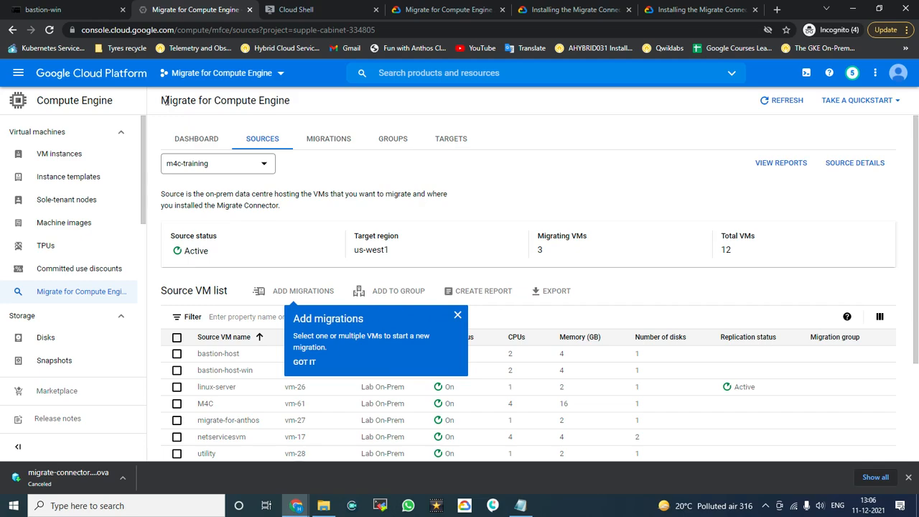
click(335, 142)
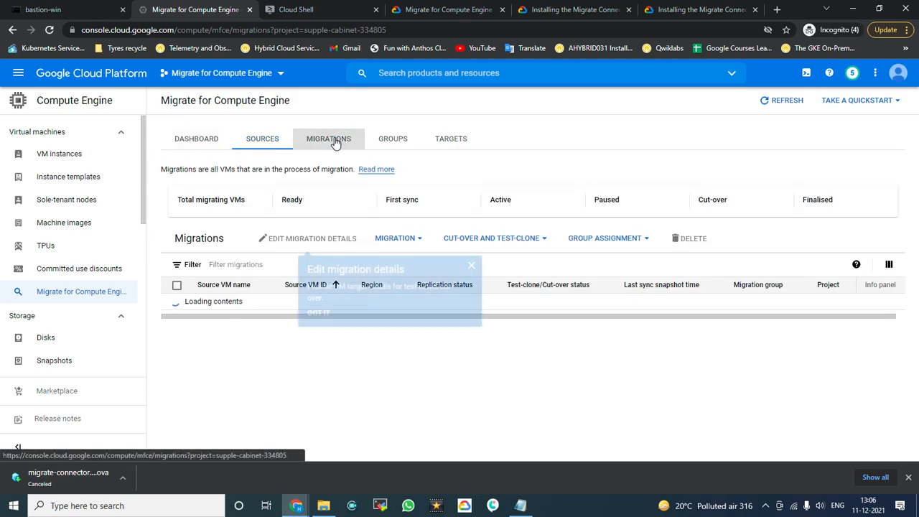
click(471, 266)
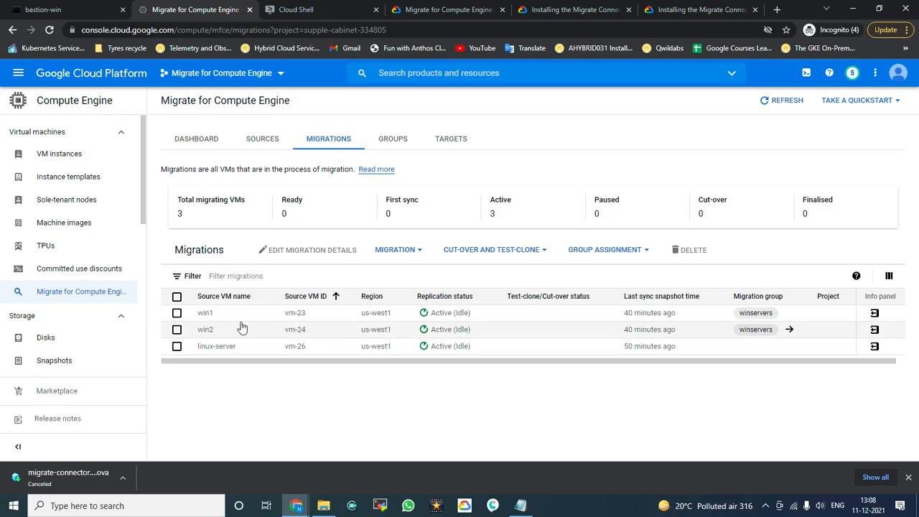
click(176, 313)
click(177, 330)
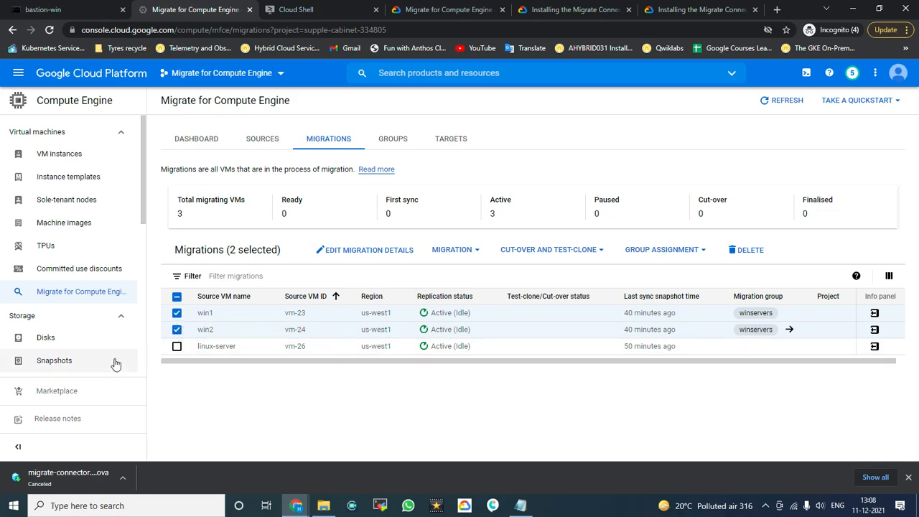
click(177, 348)
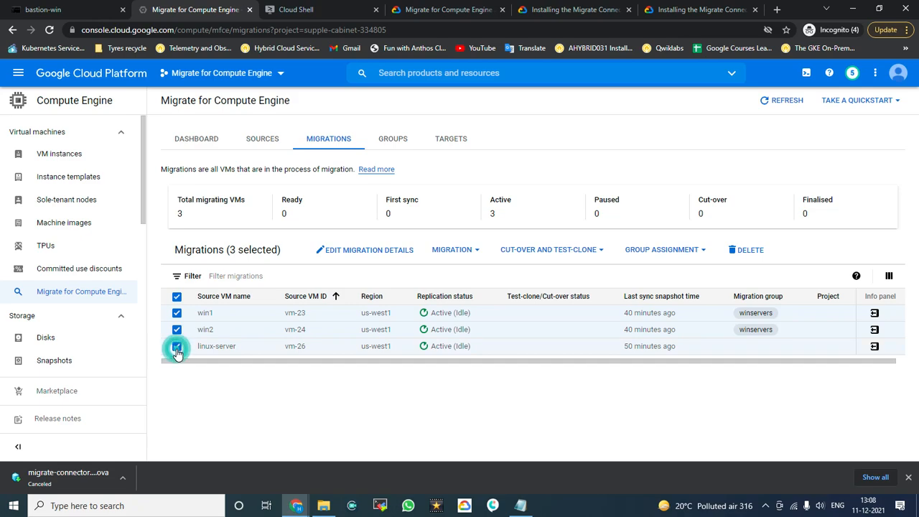
click(176, 329)
click(177, 316)
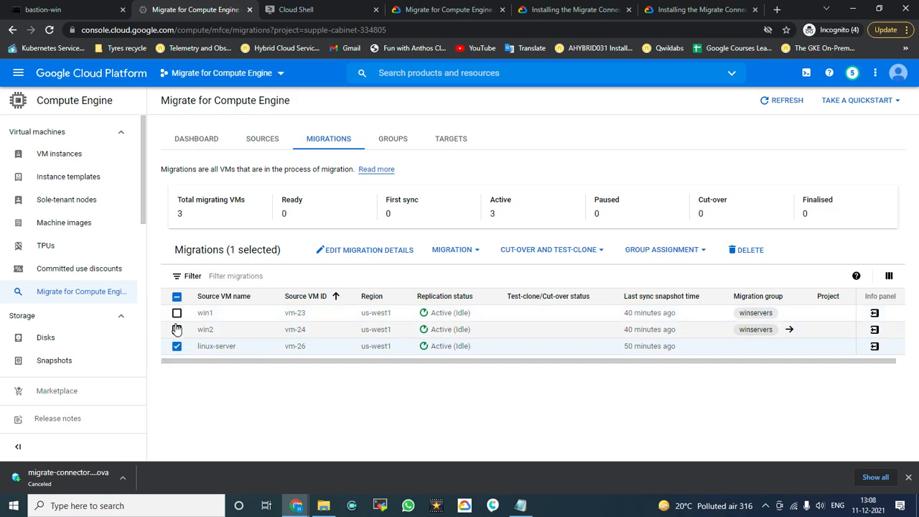
click(177, 347)
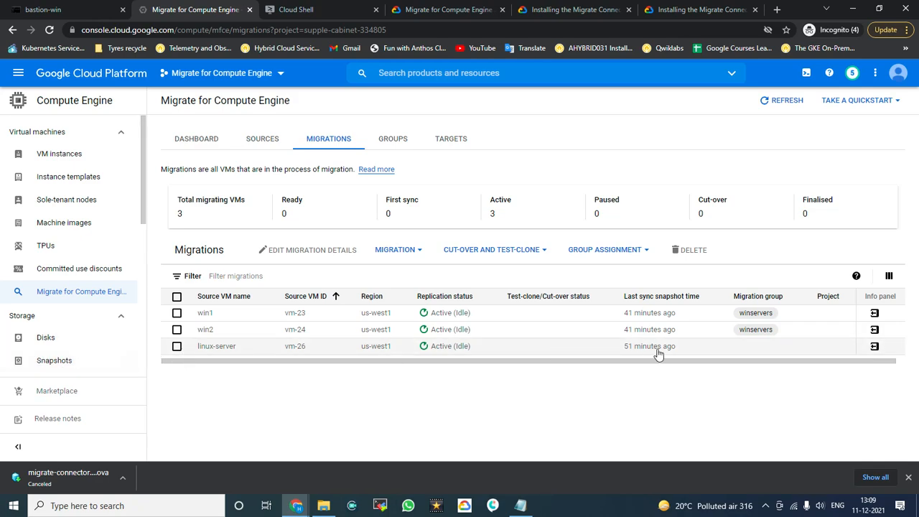
Step: In linux-server's migration details, set instance name linux-server-clone and project Migrate for Compute Engine
click(875, 348)
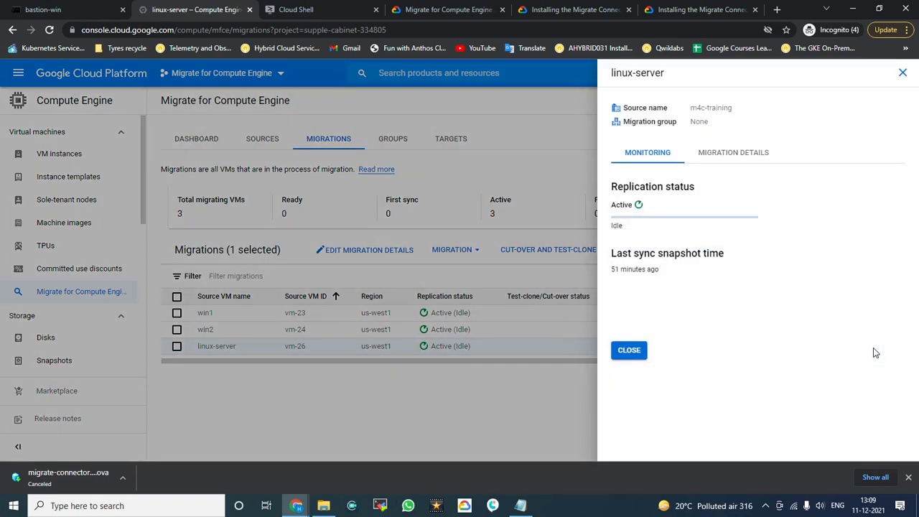
drag(616, 73, 659, 72)
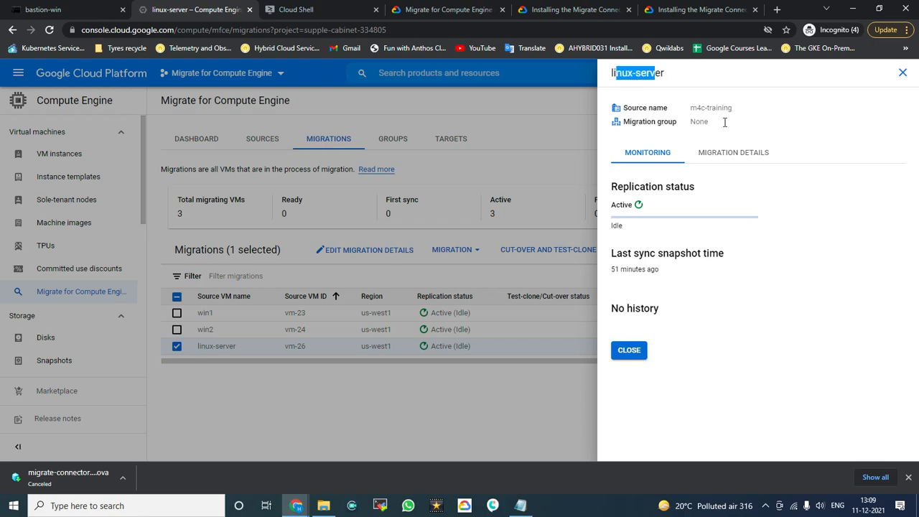
click(723, 154)
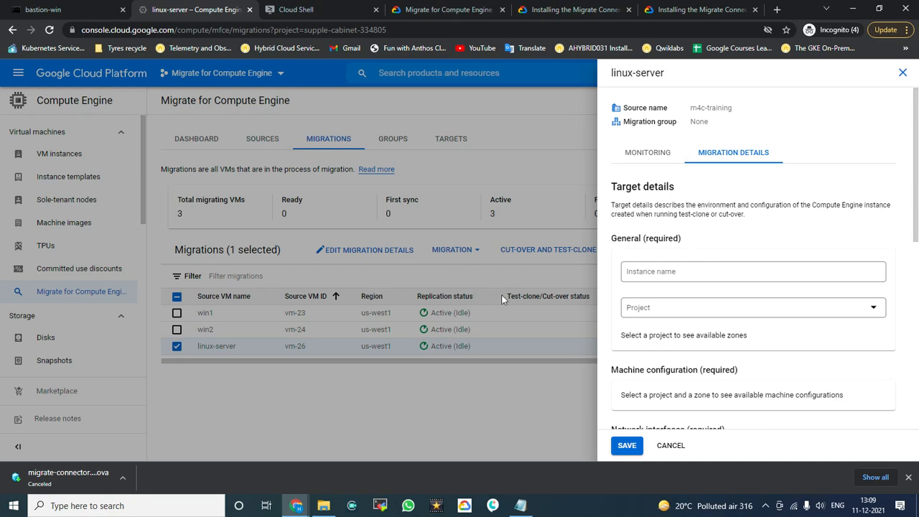
click(686, 270)
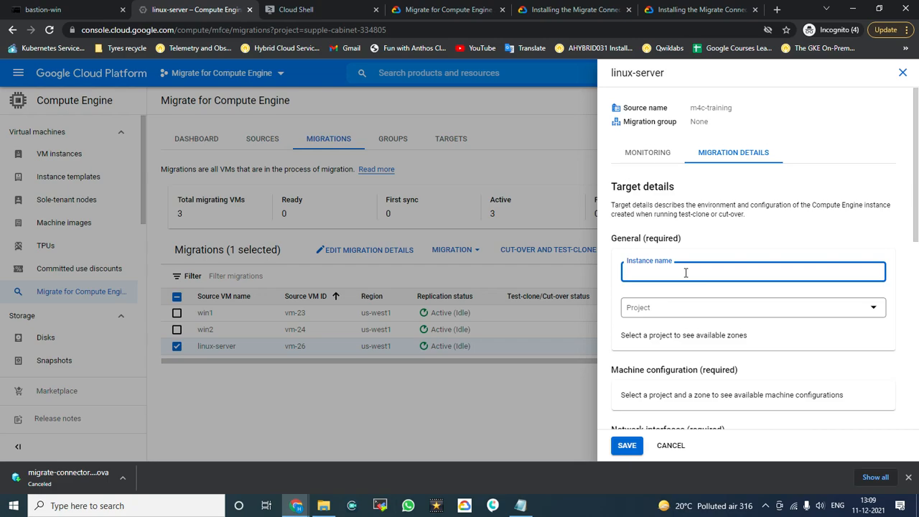
text(linux-server-clone)
click(711, 308)
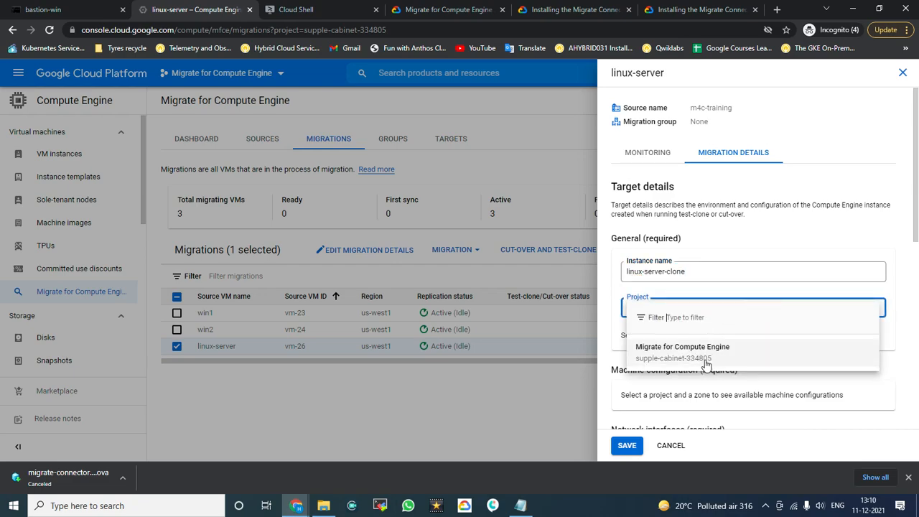
click(648, 354)
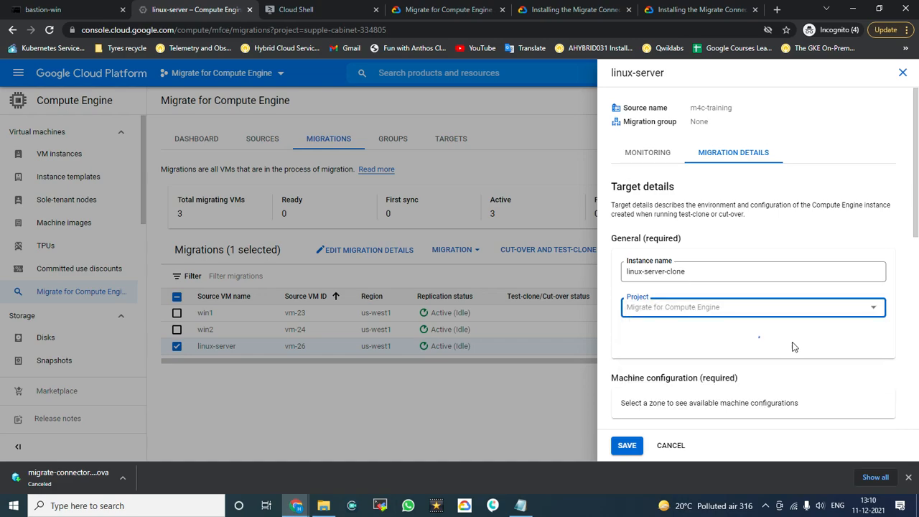
click(732, 349)
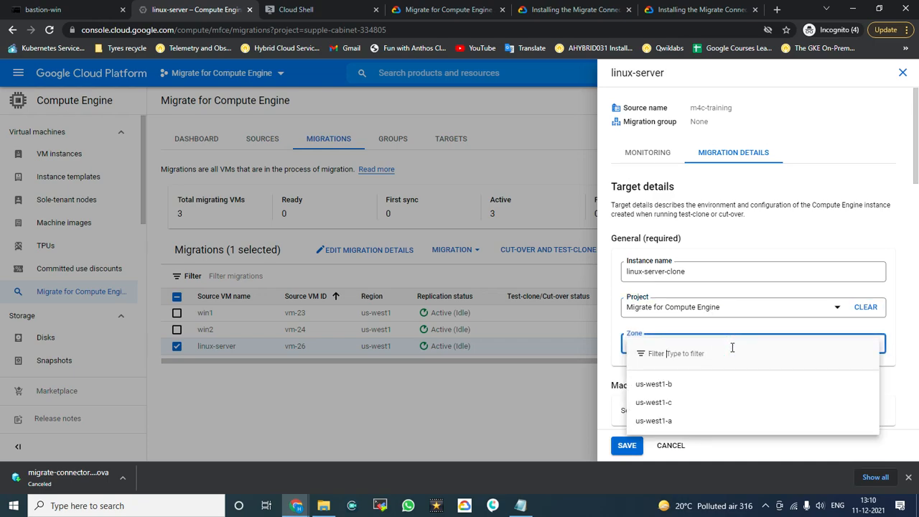
Step: Give linux-server's target zone us-west1-b, machine series e2 and machine type e2-medium
click(675, 388)
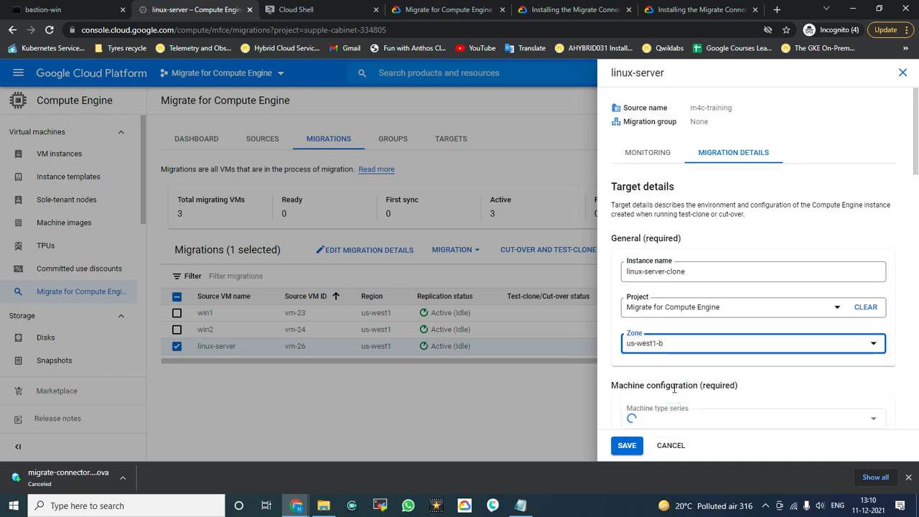
scroll(706, 384, down, 2)
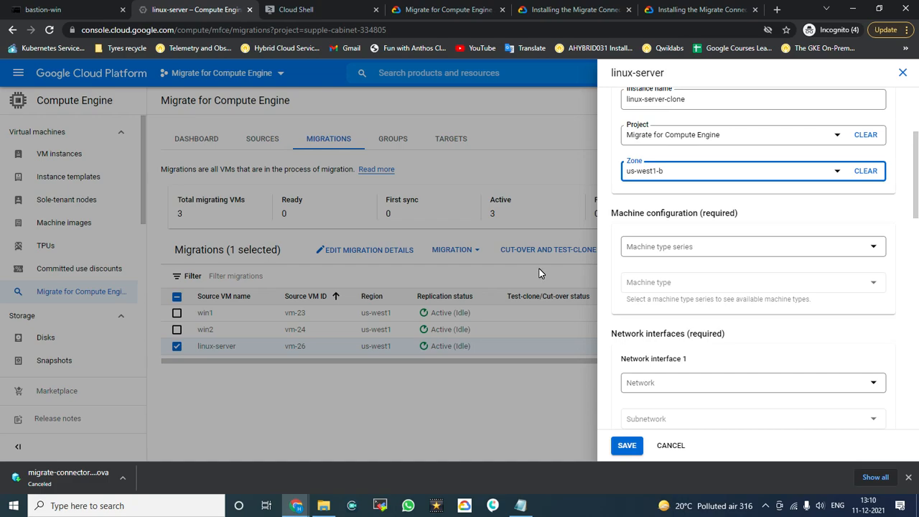
click(721, 251)
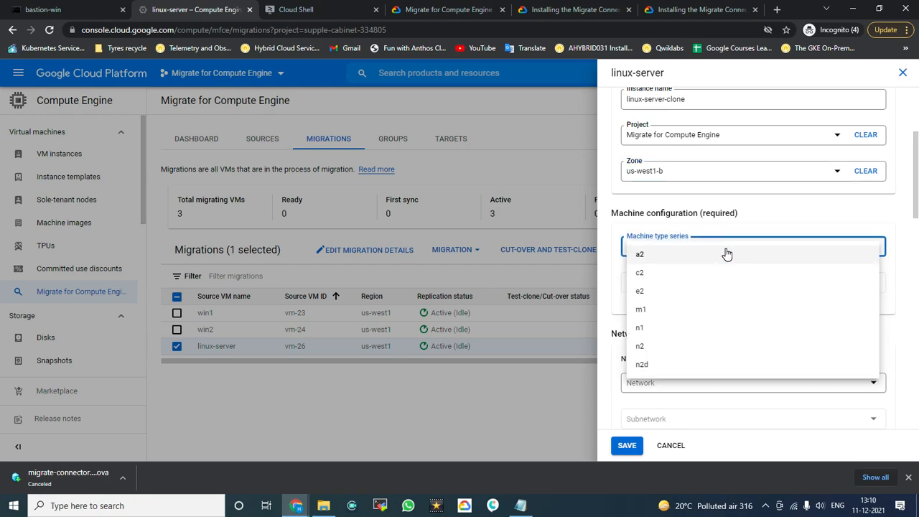
click(673, 295)
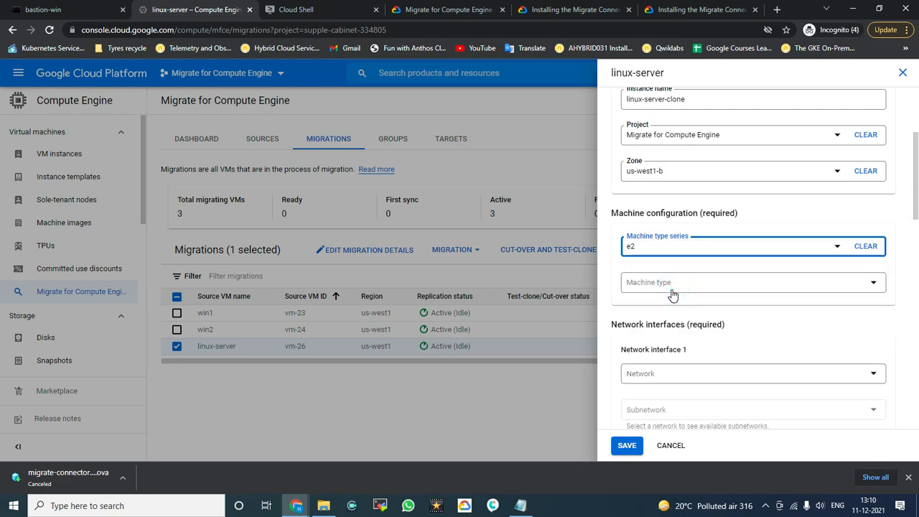
click(676, 289)
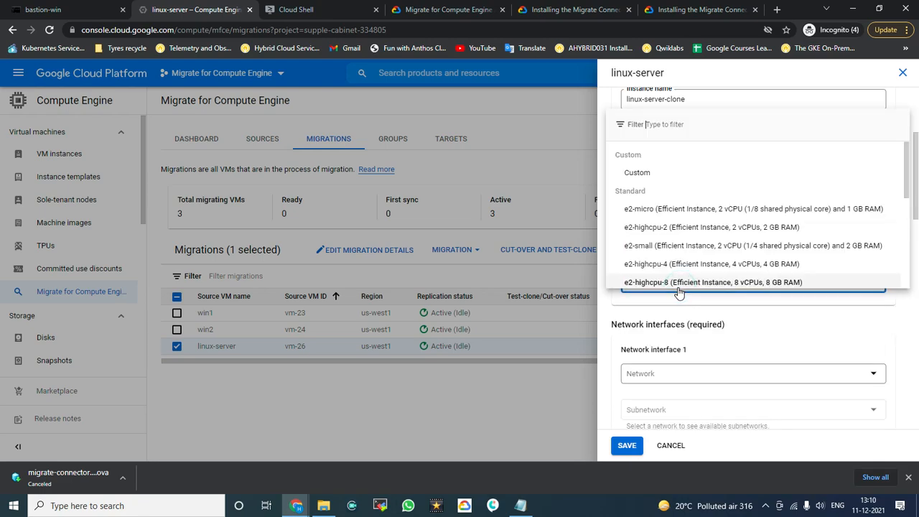
scroll(689, 220, down, 5)
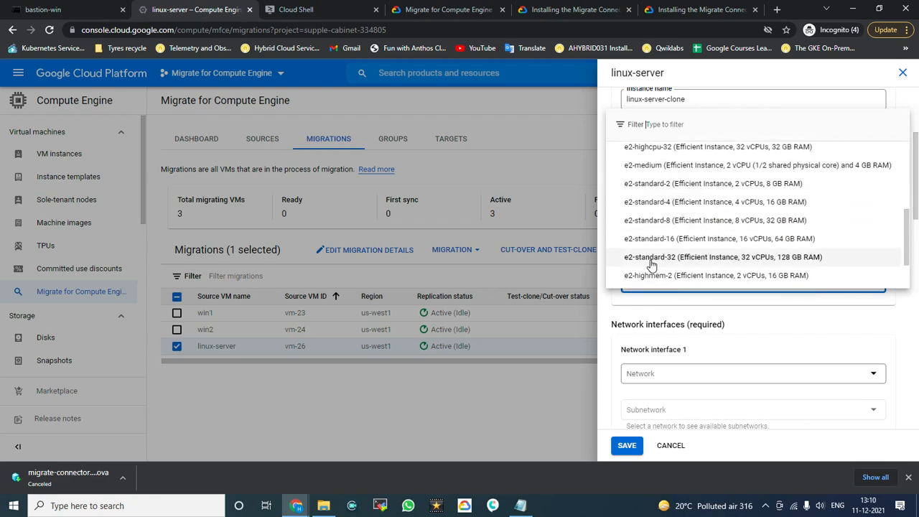
scroll(700, 267, down, 1)
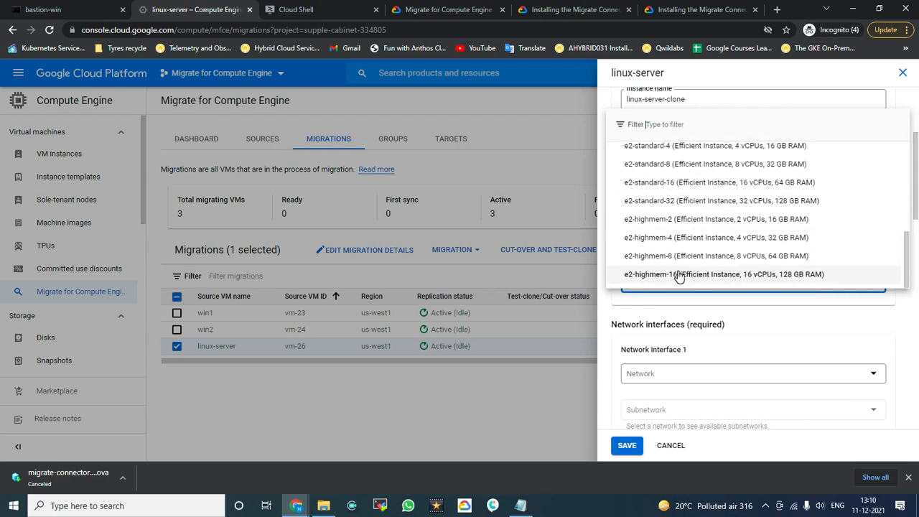
scroll(679, 275, up, 1)
scroll(679, 275, up, 3)
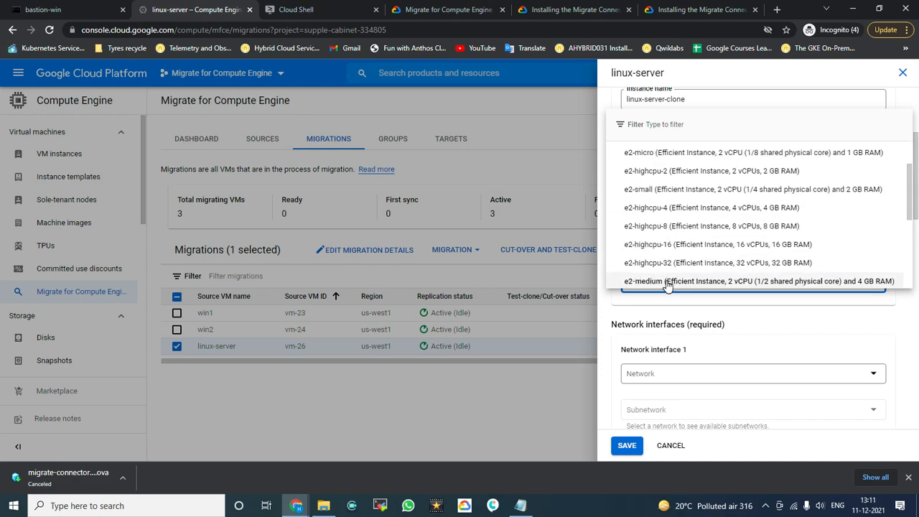
click(668, 283)
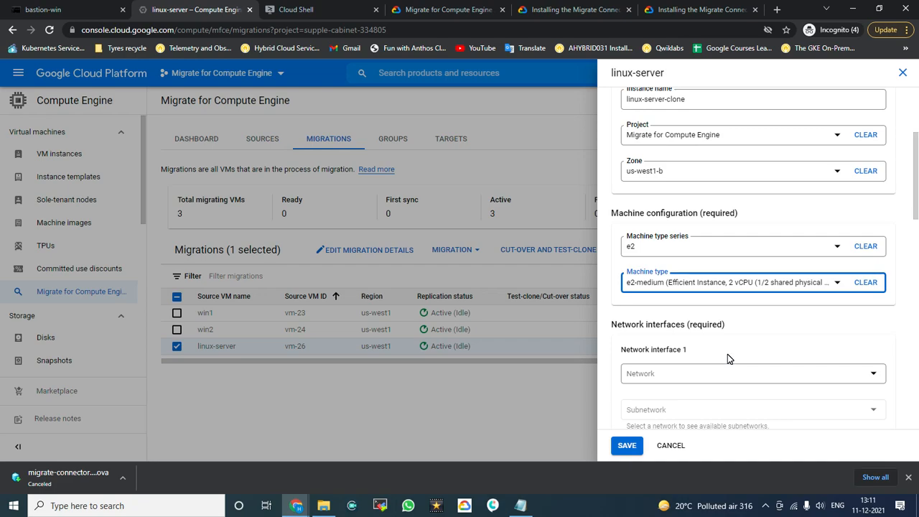
Step: Put linux-server's target VM on the default network and default subnetwork
scroll(729, 355, down, 2)
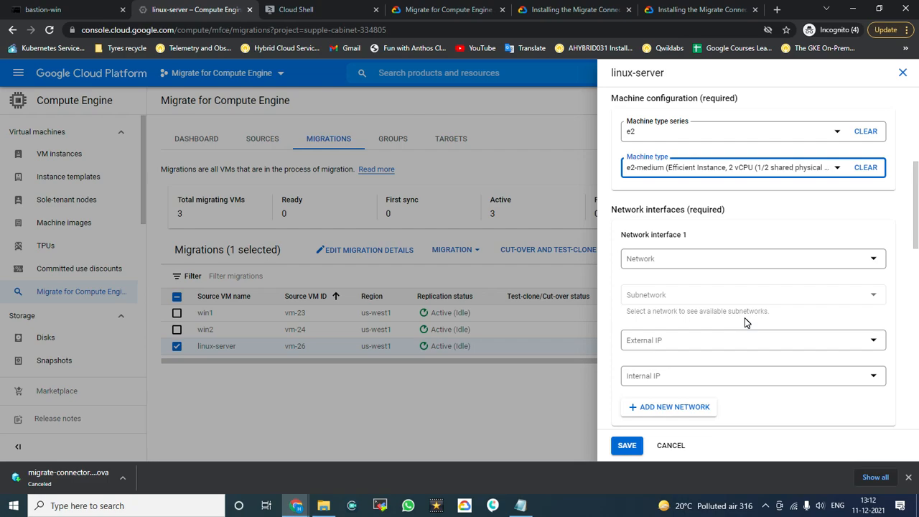
click(797, 268)
click(661, 319)
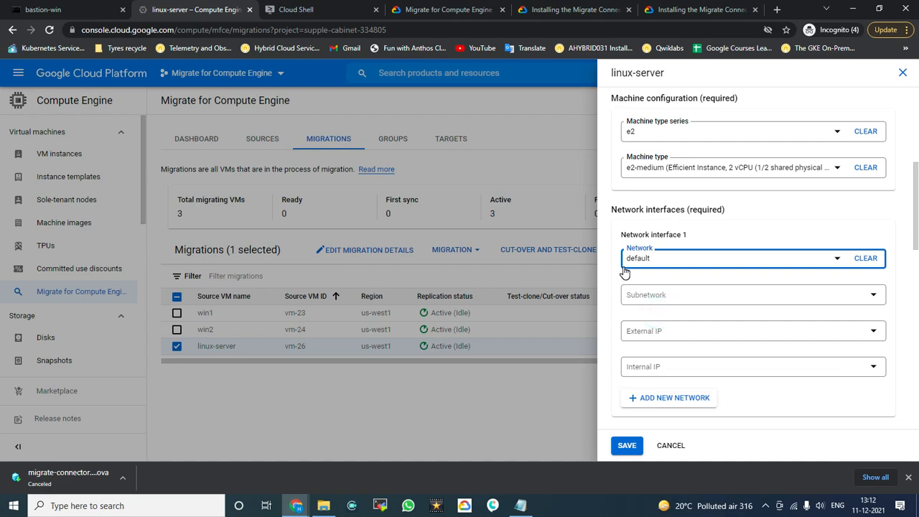
click(727, 310)
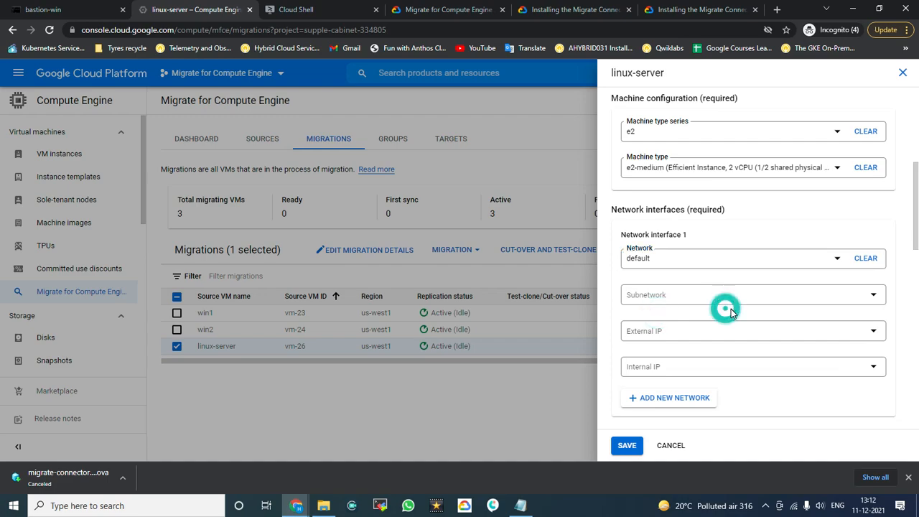
click(694, 295)
click(654, 338)
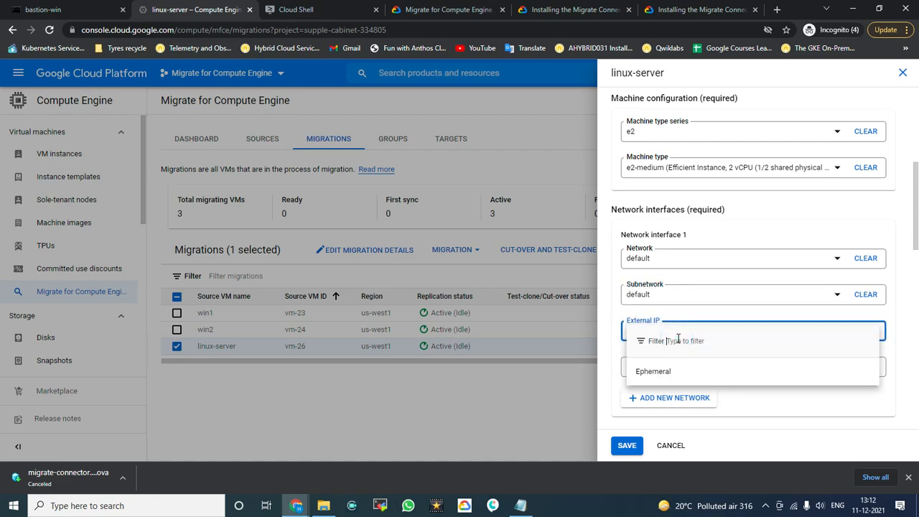
Step: Give the target an Ephemeral external IP and an Ephemeral (Automatic) internal IP
click(673, 381)
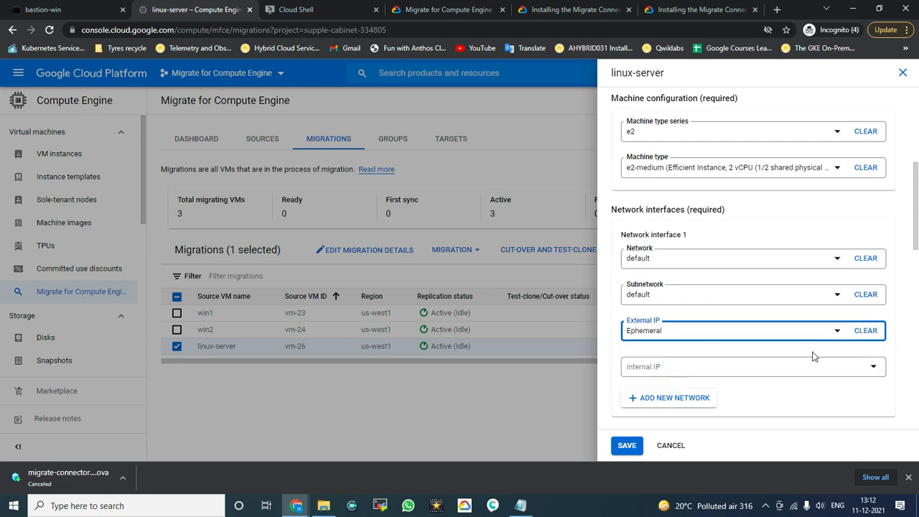
click(793, 370)
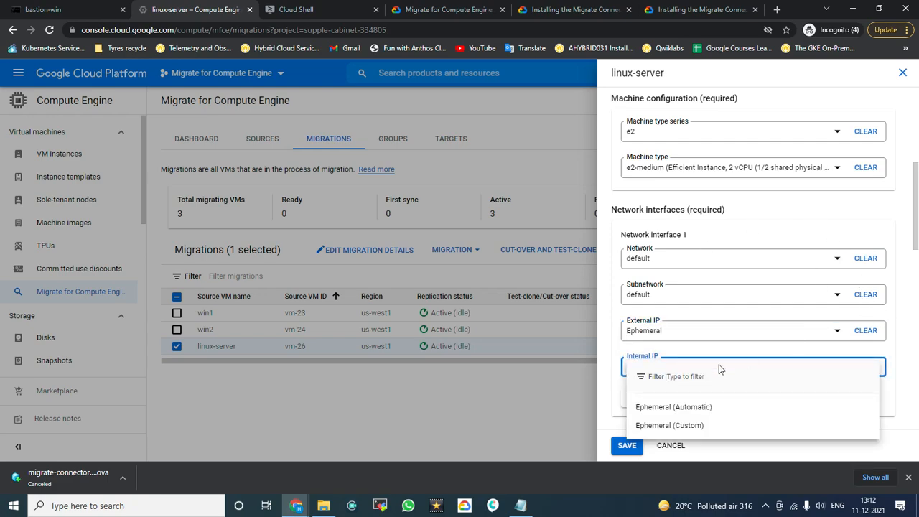
click(714, 407)
scroll(611, 373, down, 2)
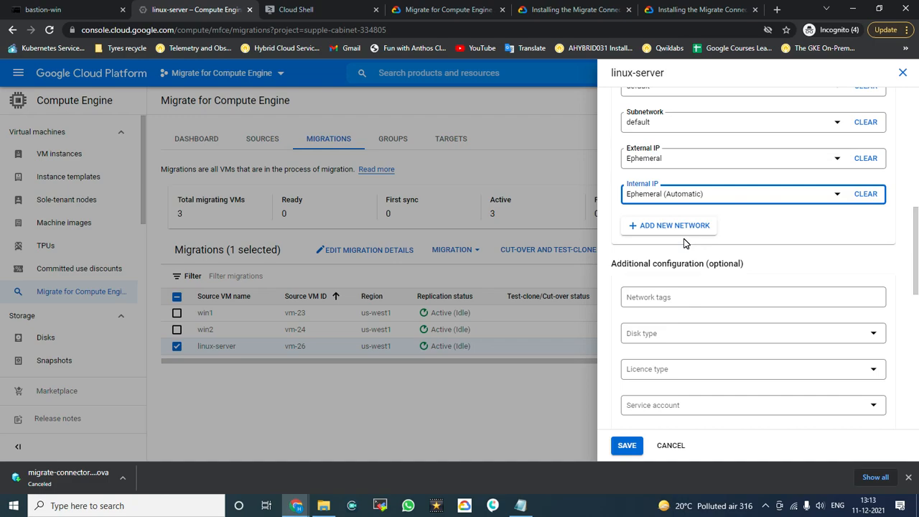
scroll(684, 238, down, 2)
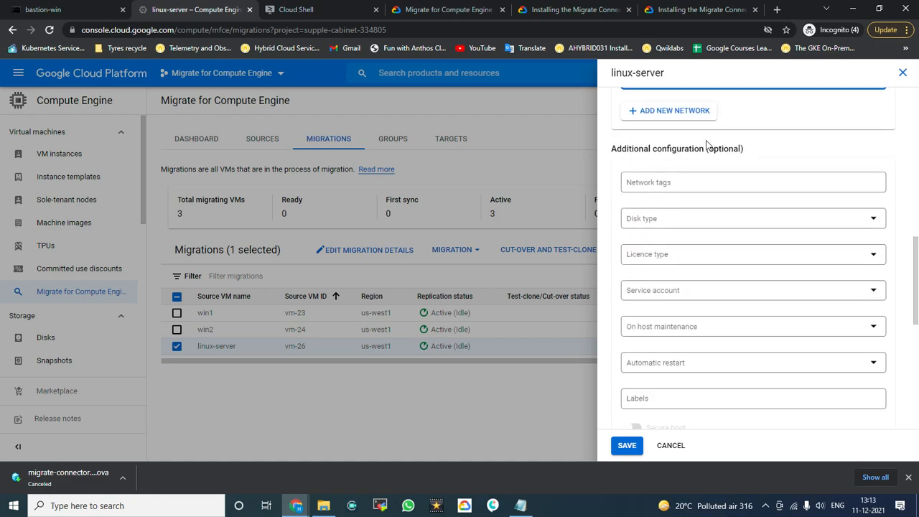
scroll(708, 215, down, 1)
scroll(709, 212, down, 2)
scroll(704, 273, down, 2)
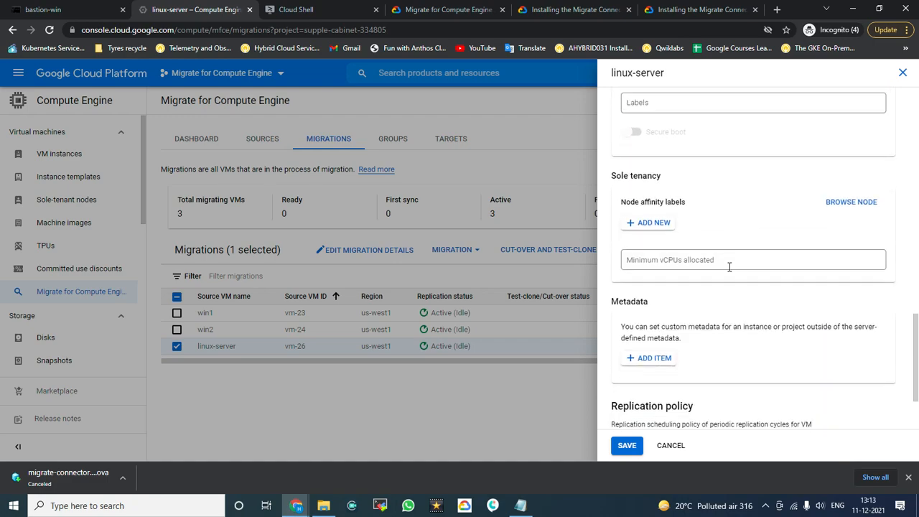
Step: Save linux-server's migration details
click(627, 446)
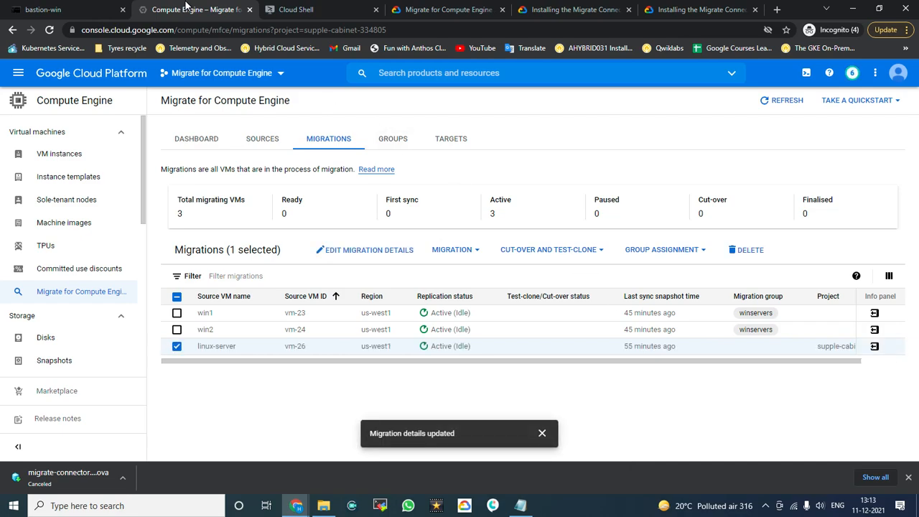
right_click(208, 9)
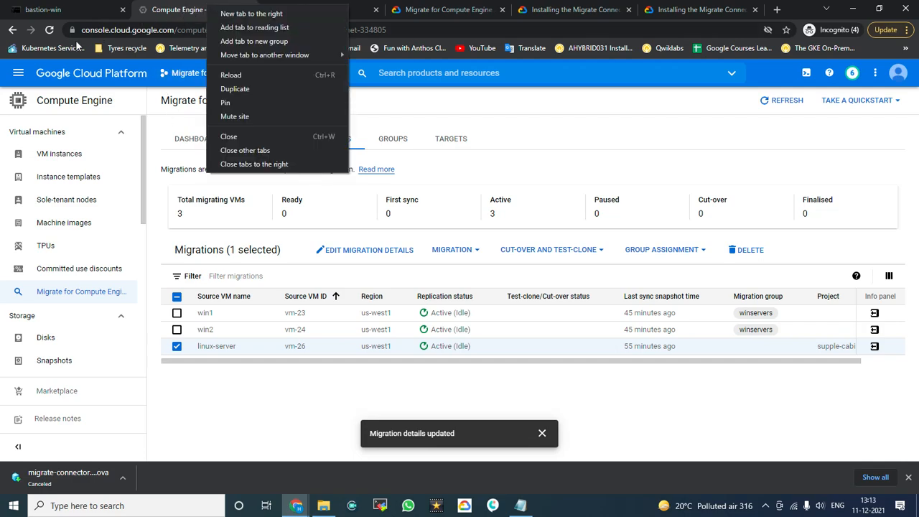
click(18, 79)
Step: Open Compute Engine's VM instances list in a new tab and switch to it
click(18, 79)
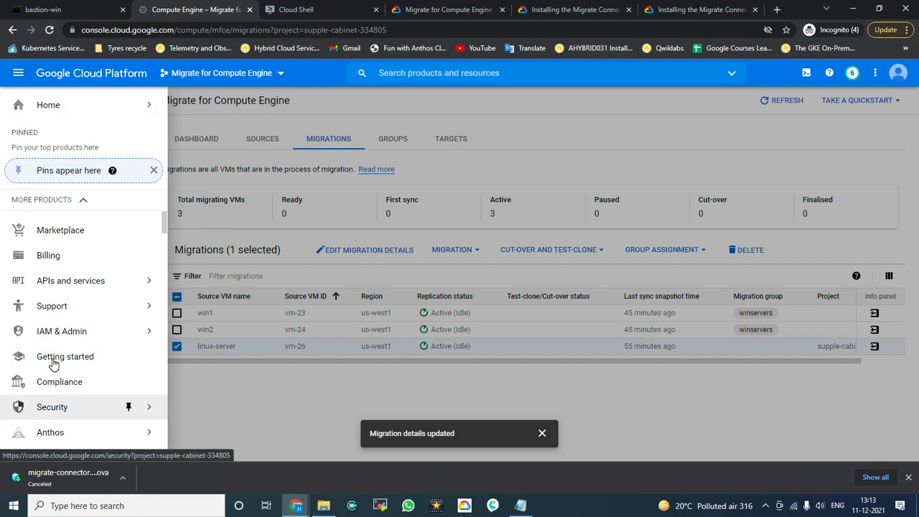
scroll(113, 325, down, 1)
scroll(114, 325, down, 2)
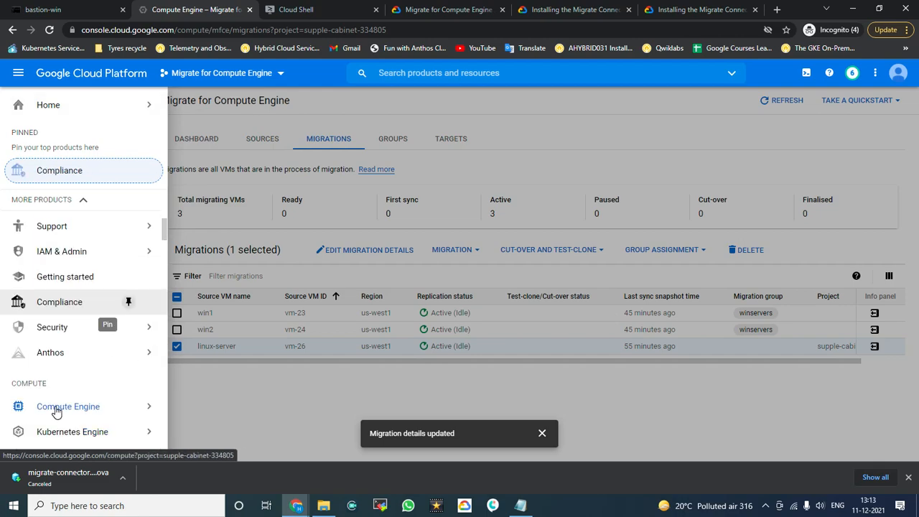
mouse_move(52, 377)
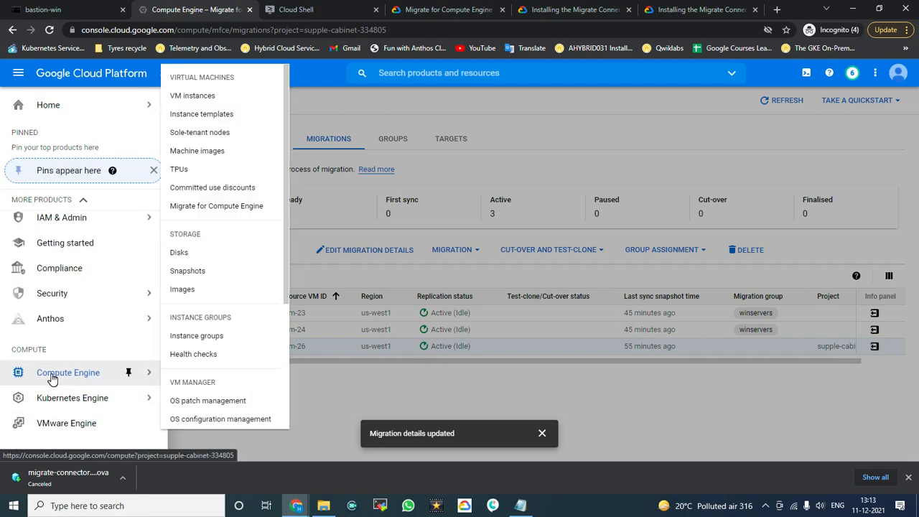
right_click(200, 101)
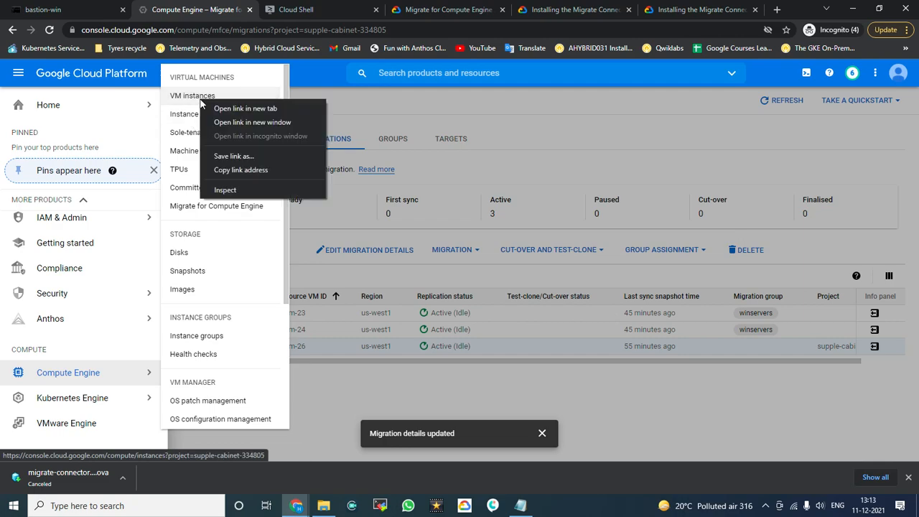
click(245, 109)
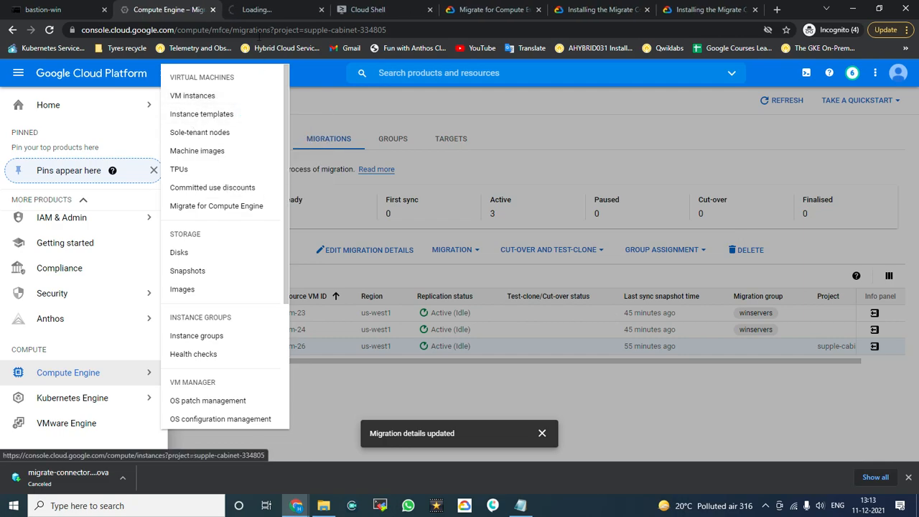
click(266, 10)
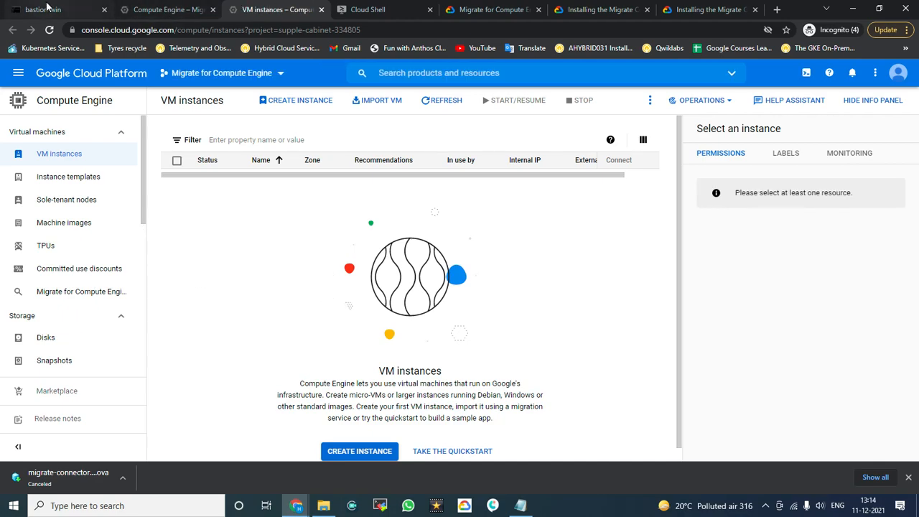
Step: View the vSphere Client inventory on bastion-win, then return to the Migrations list
click(168, 9)
click(638, 115)
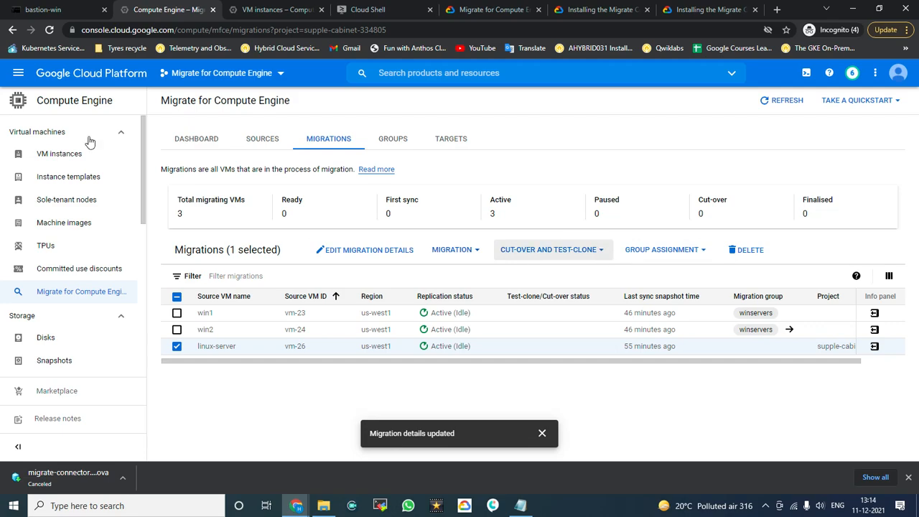
click(40, 9)
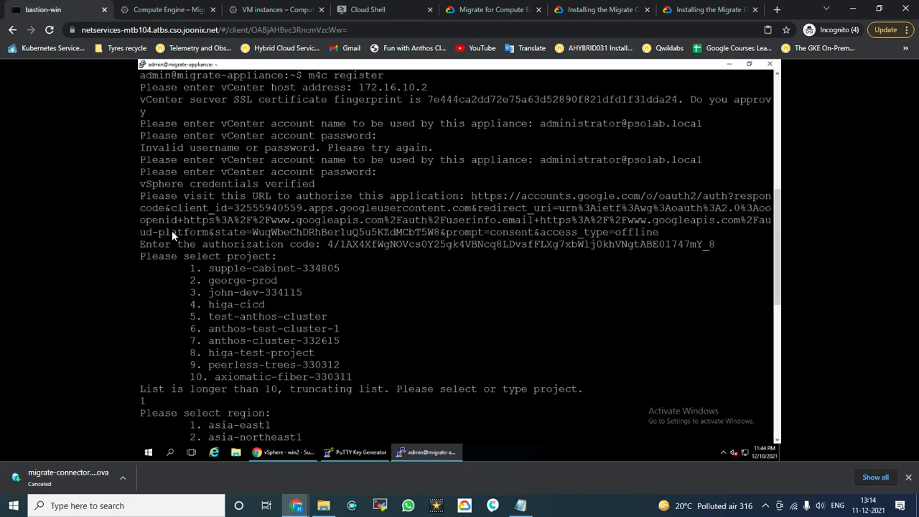
click(281, 453)
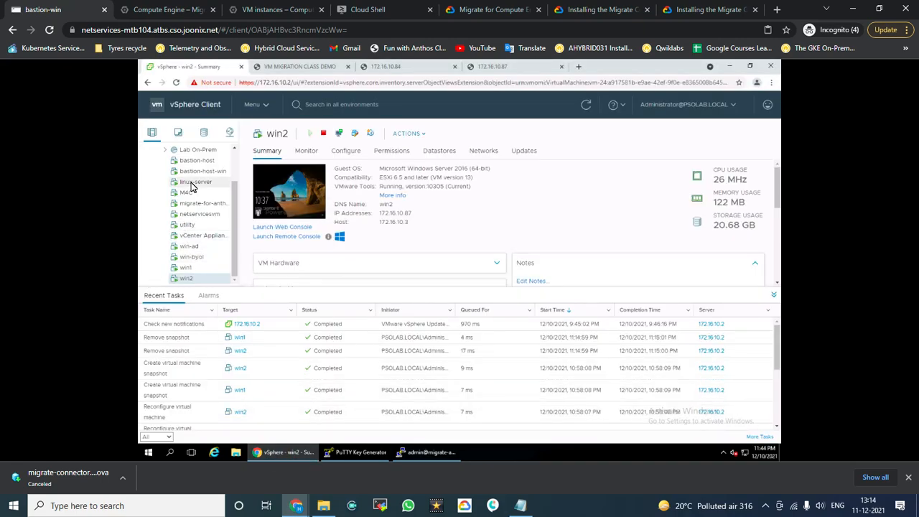
click(173, 10)
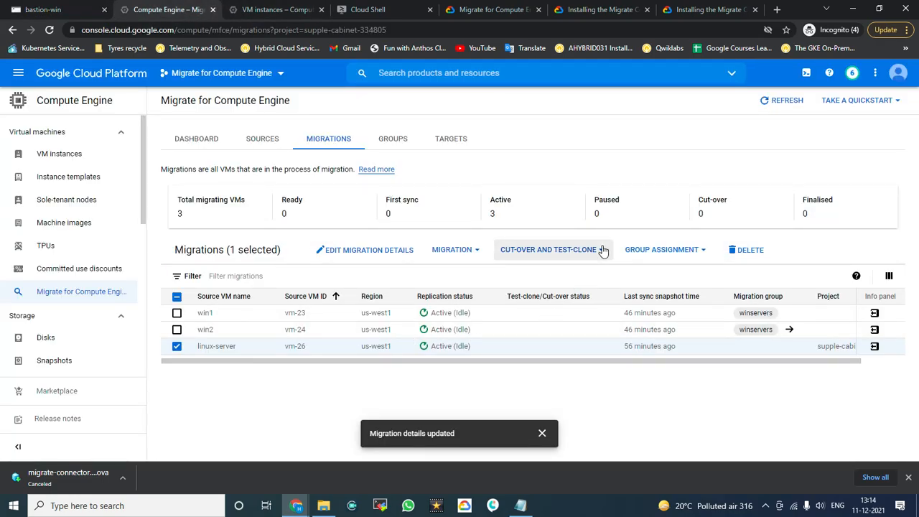
Step: Start a test-clone of linux-server, then switch to the bastion-win remote desktop
click(602, 250)
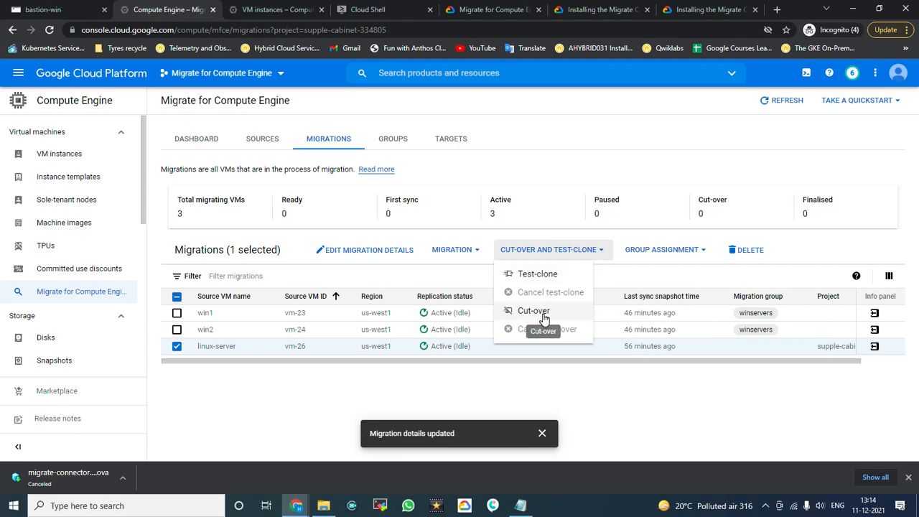
click(524, 279)
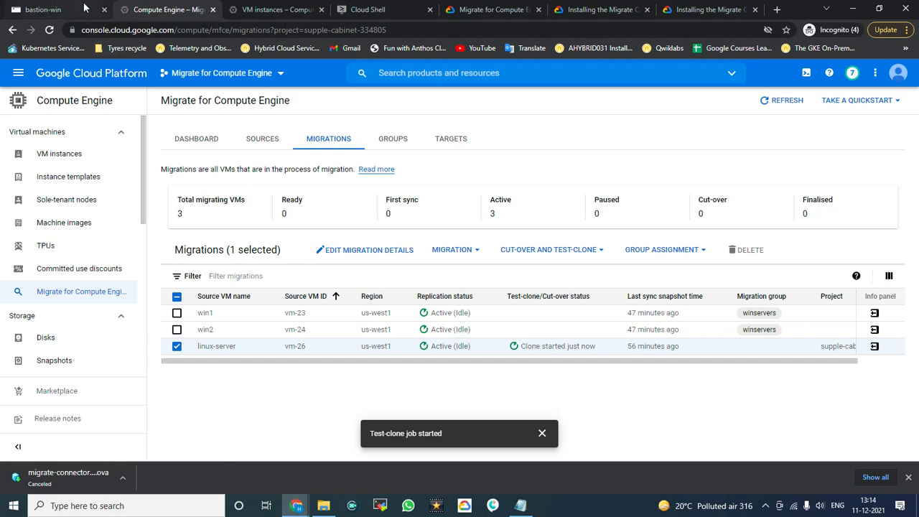
click(59, 8)
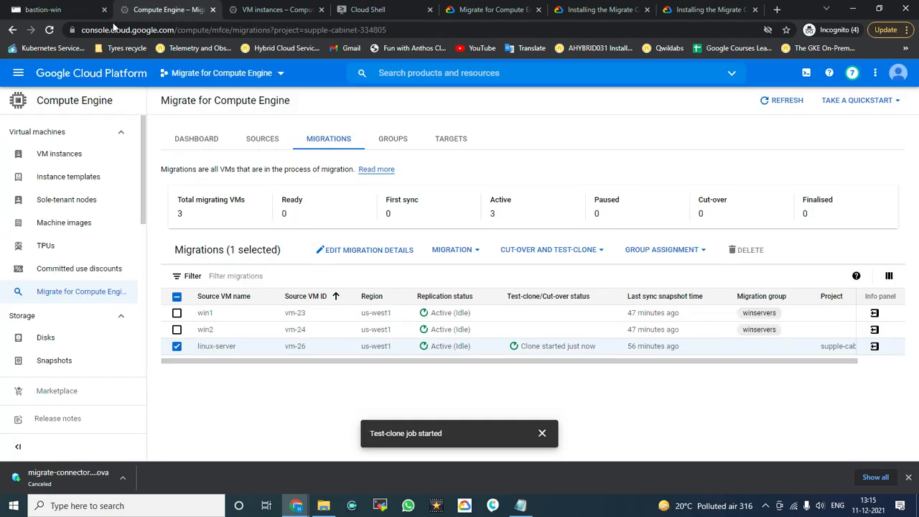
Step: Monitor the Migrations and VM instances lists until linux-server's test-clone completes
click(154, 9)
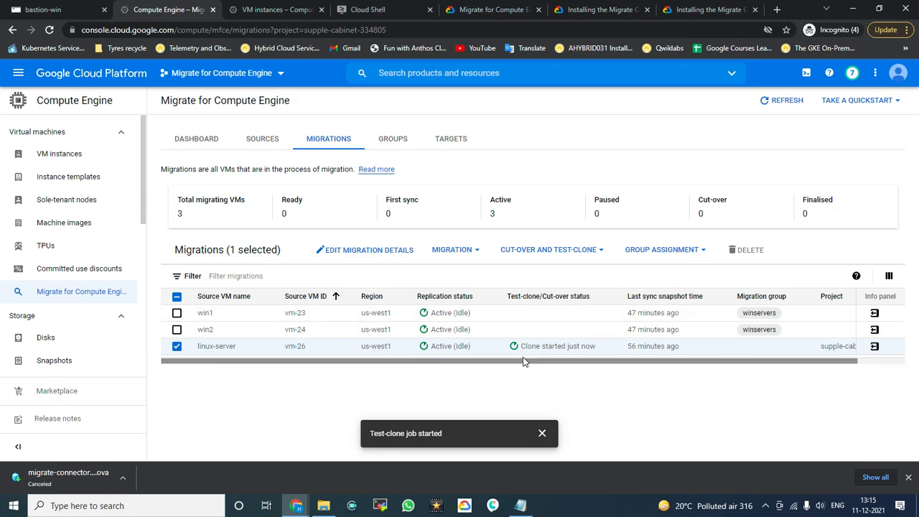
click(262, 11)
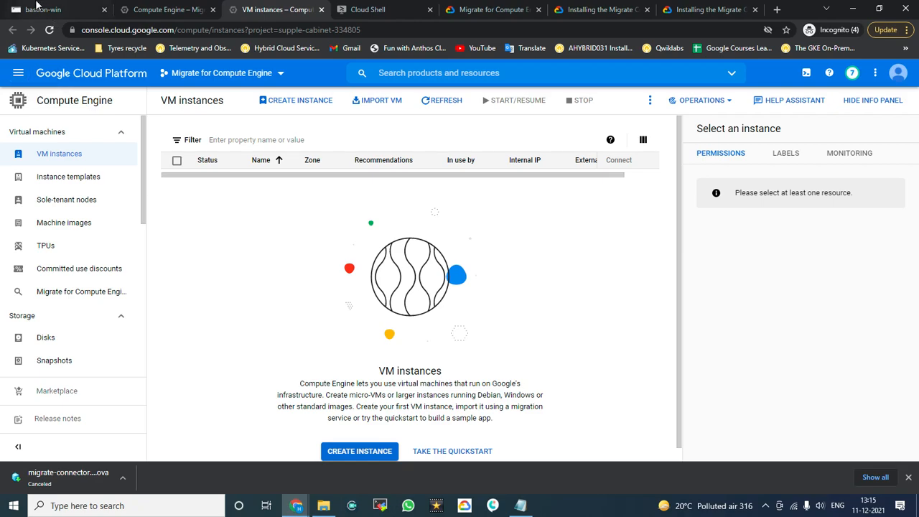
click(48, 9)
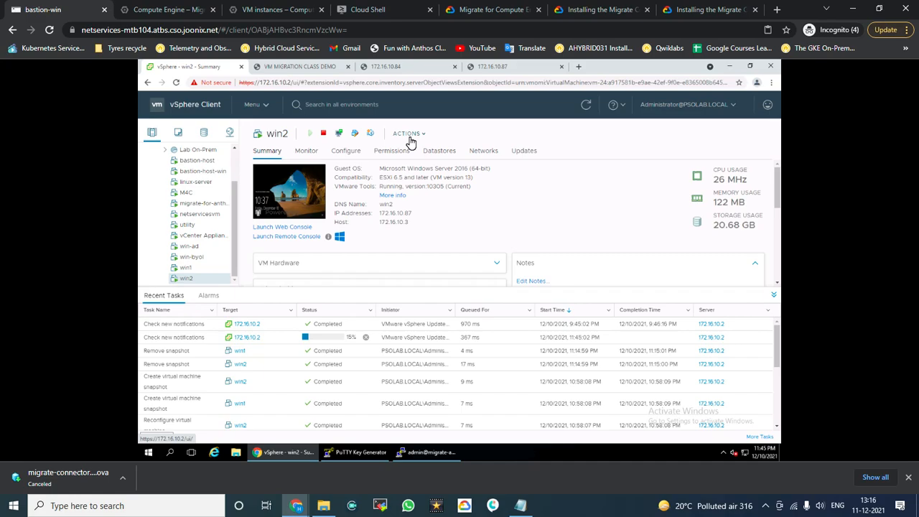
click(282, 10)
click(414, 7)
click(277, 9)
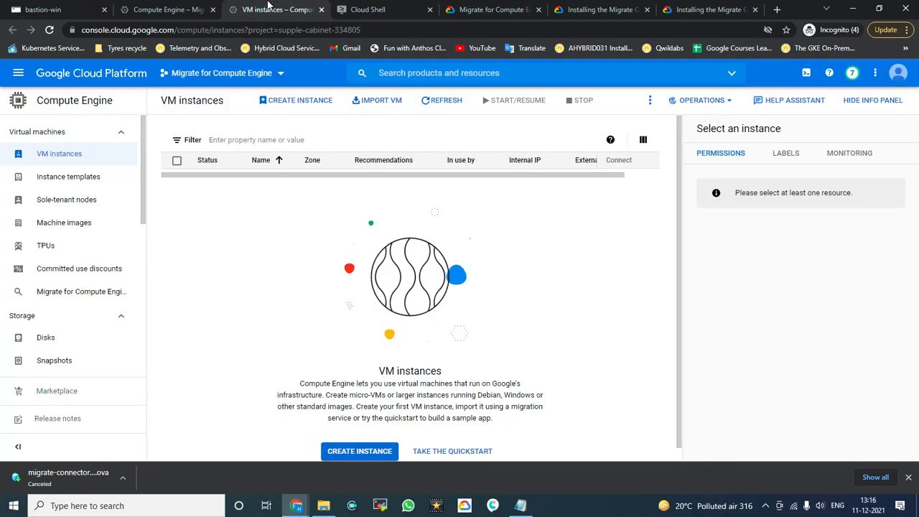
click(184, 8)
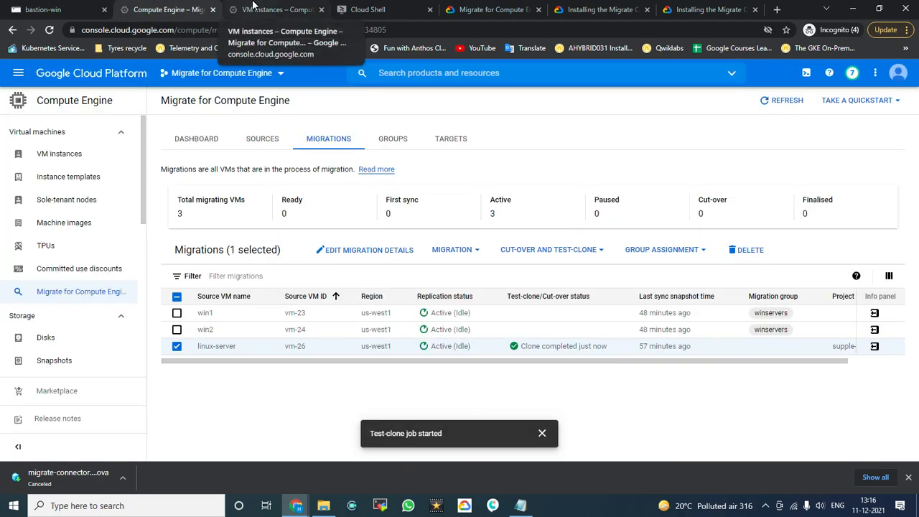
click(244, 8)
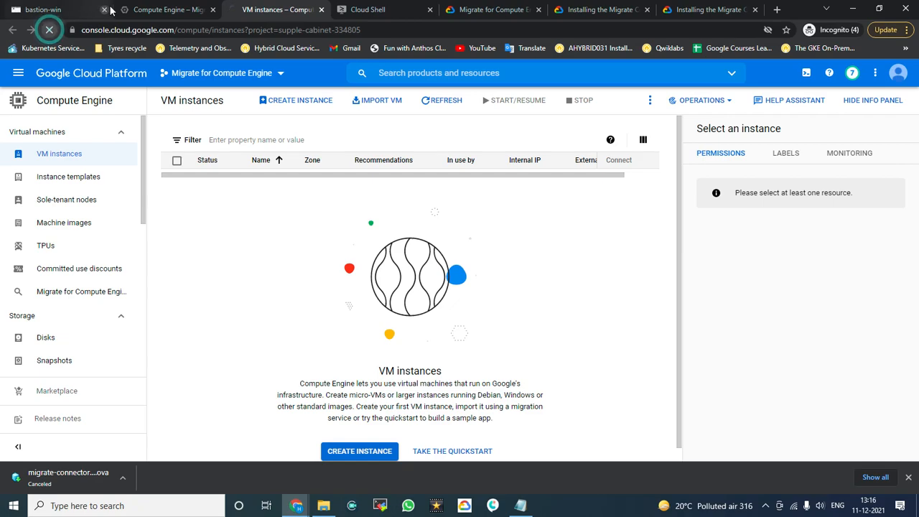
click(131, 9)
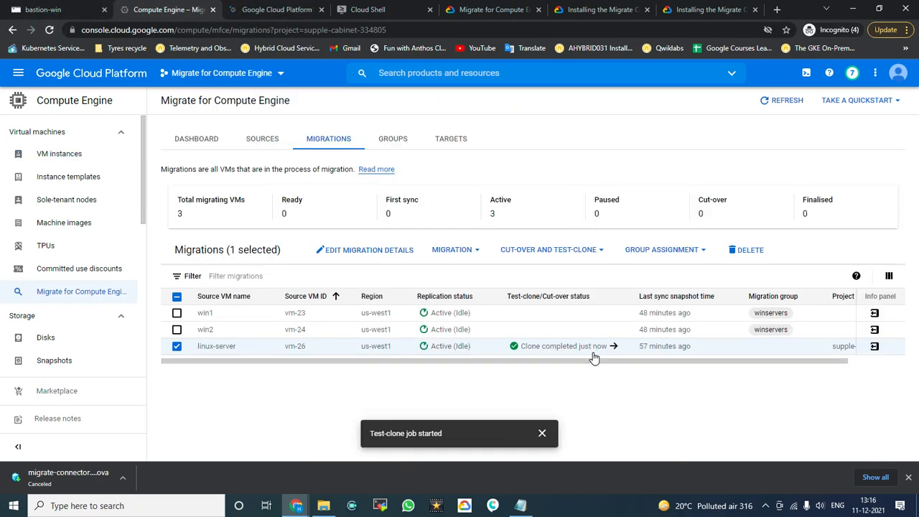
Step: Confirm linux-server-clone is running in VM instances, then return to bastion-win
click(285, 9)
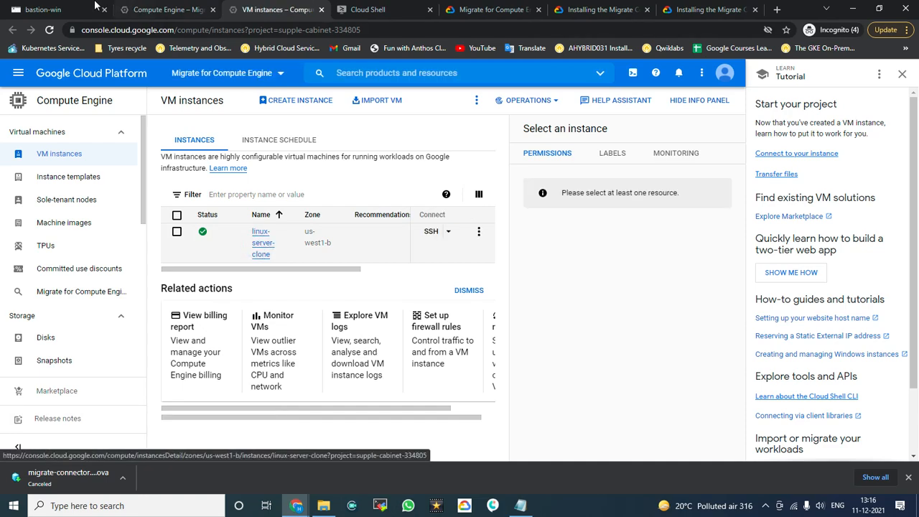
click(57, 9)
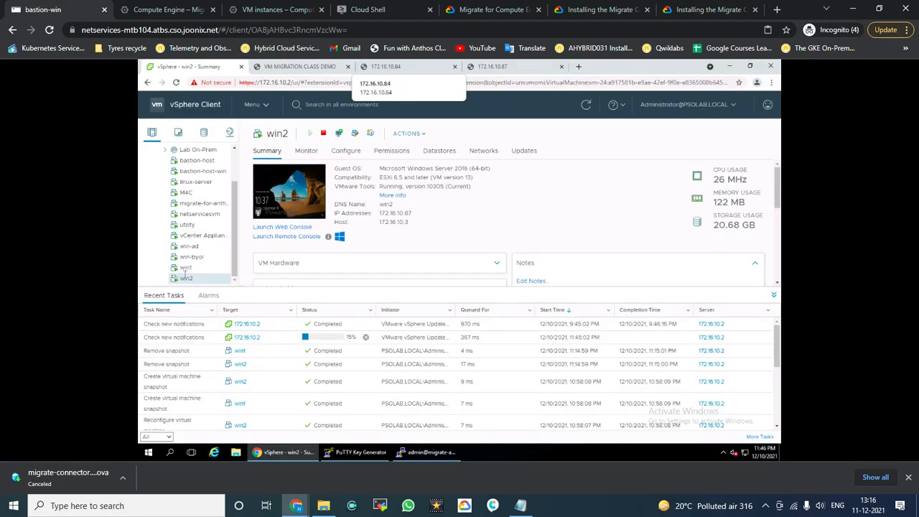
Step: Reload the on-premises demo page and highlight 'Served by linux-server @ 172.16.10.83'
click(187, 181)
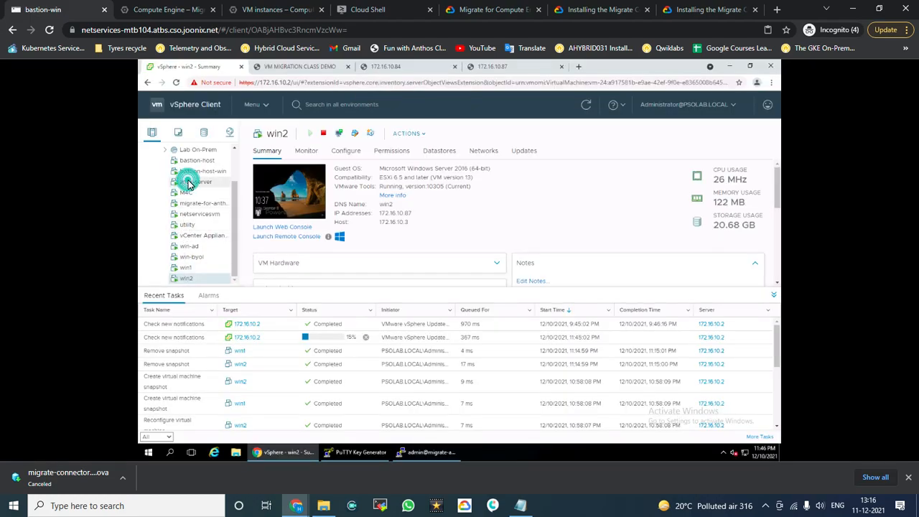
click(283, 69)
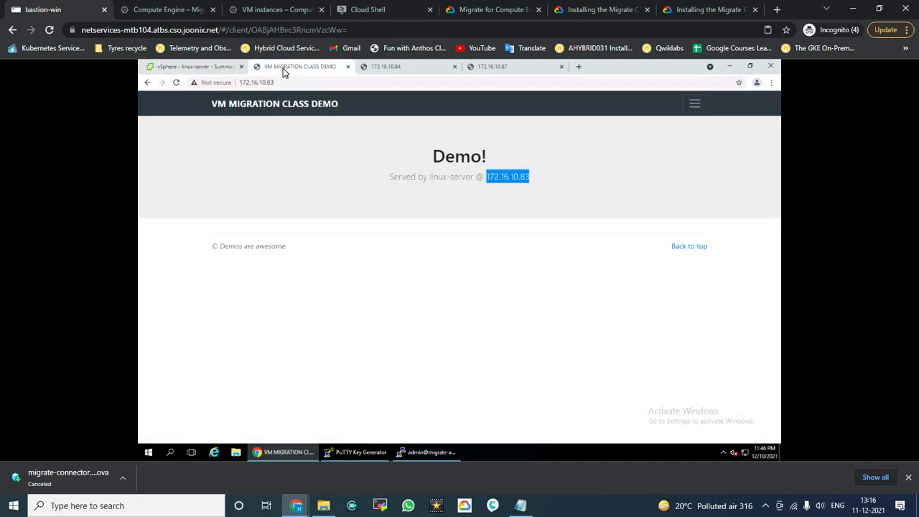
click(175, 83)
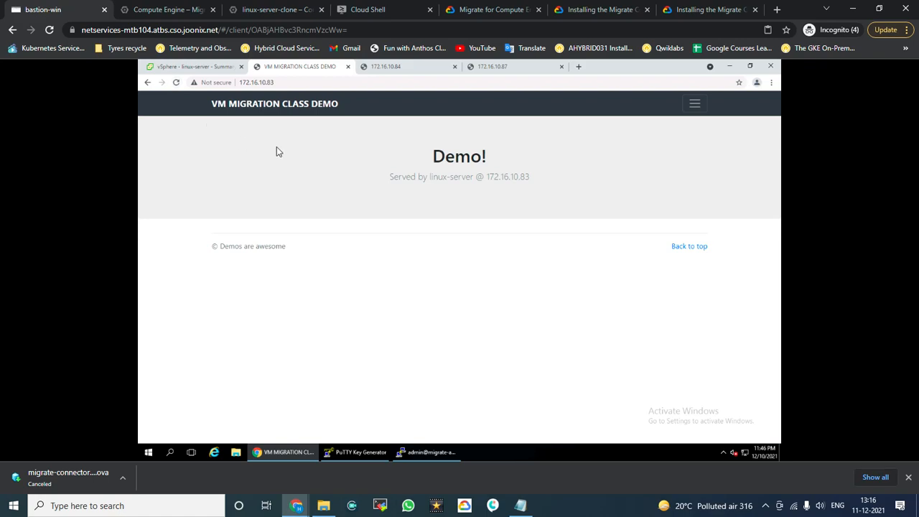
drag(571, 179, 314, 181)
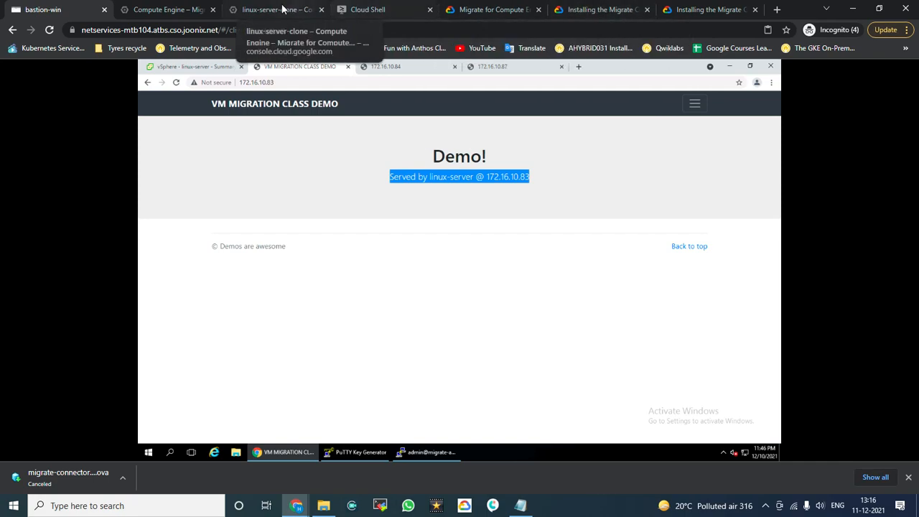
click(245, 7)
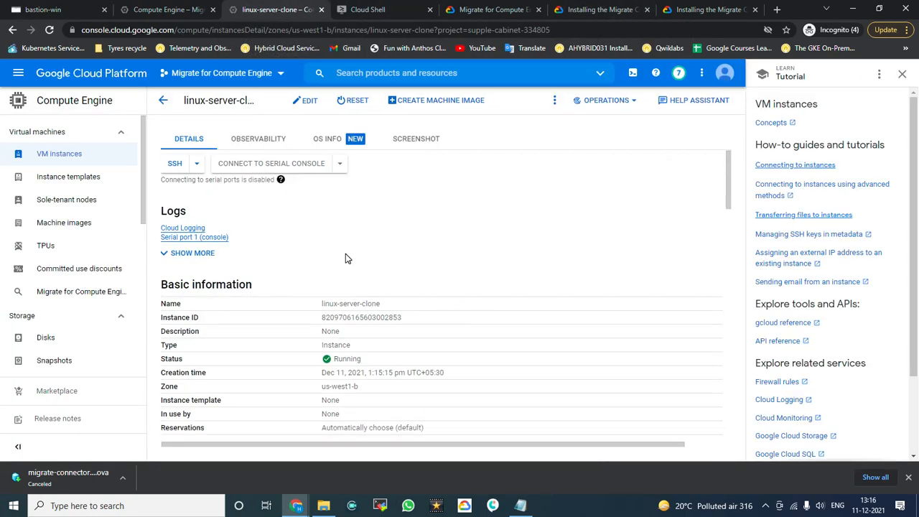
Step: Note HTTP traffic is off, then load the clone's external IP 34.127.45.6 in a new tab
scroll(364, 273, down, 6)
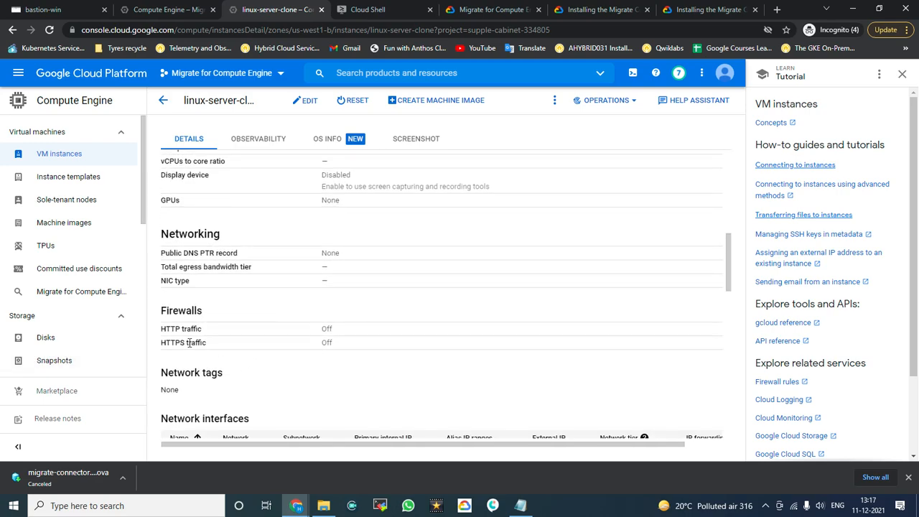
drag(169, 332, 256, 335)
scroll(329, 351, down, 3)
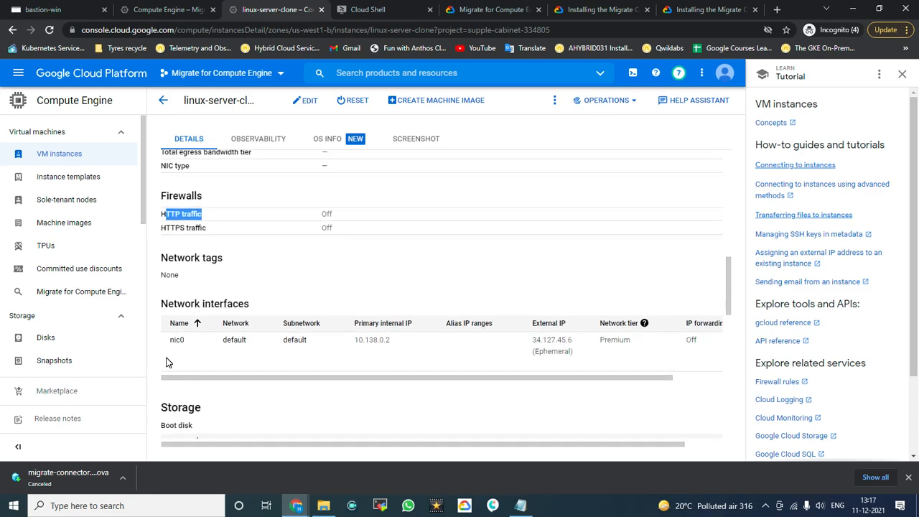
drag(574, 339, 535, 337)
key(ctrl+c)
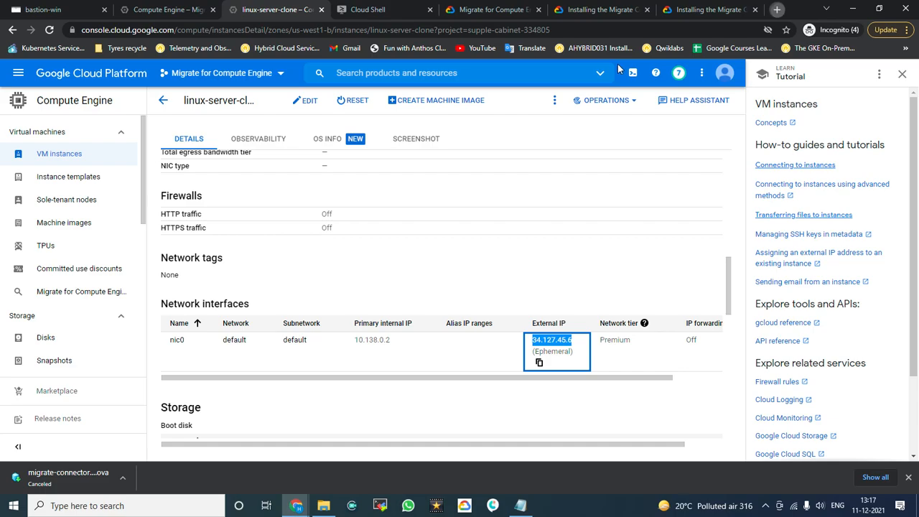
click(778, 10)
key(ctrl+v)
key(Return)
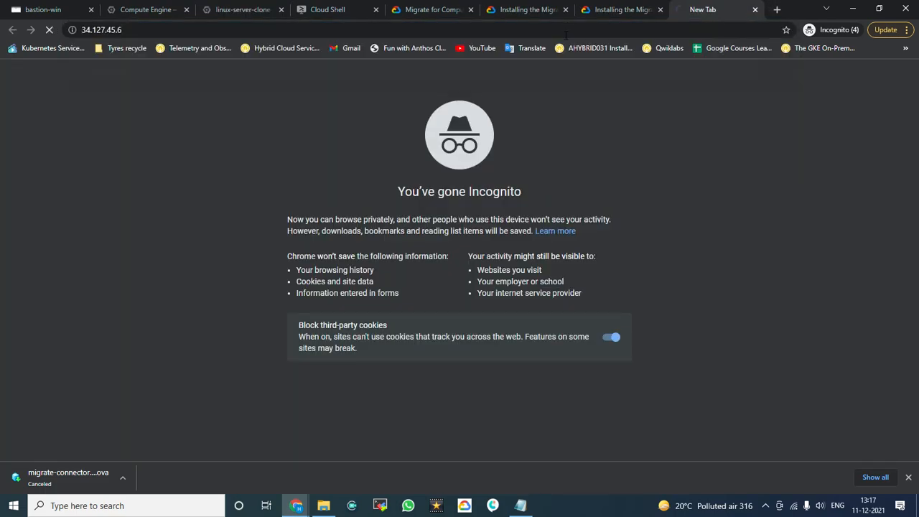
click(237, 10)
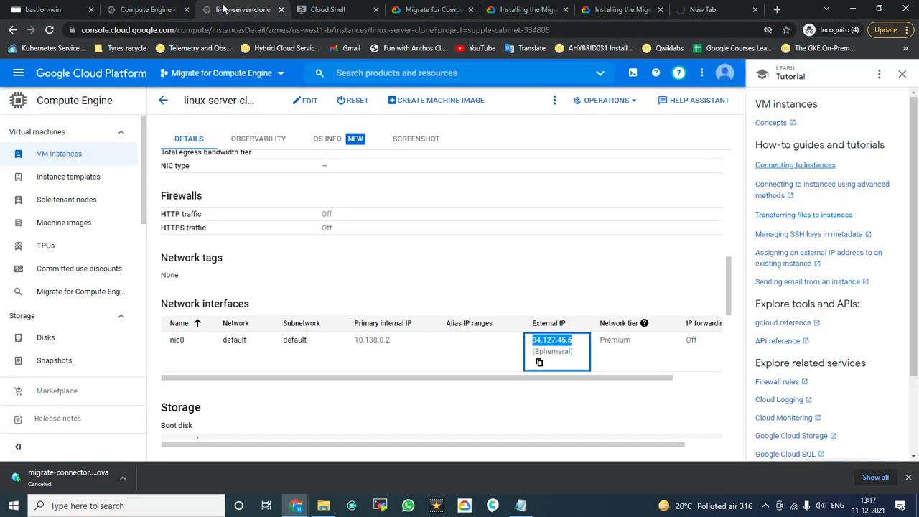
Step: Edit linux-server-clone to allow HTTP and HTTPS traffic, then save
click(305, 101)
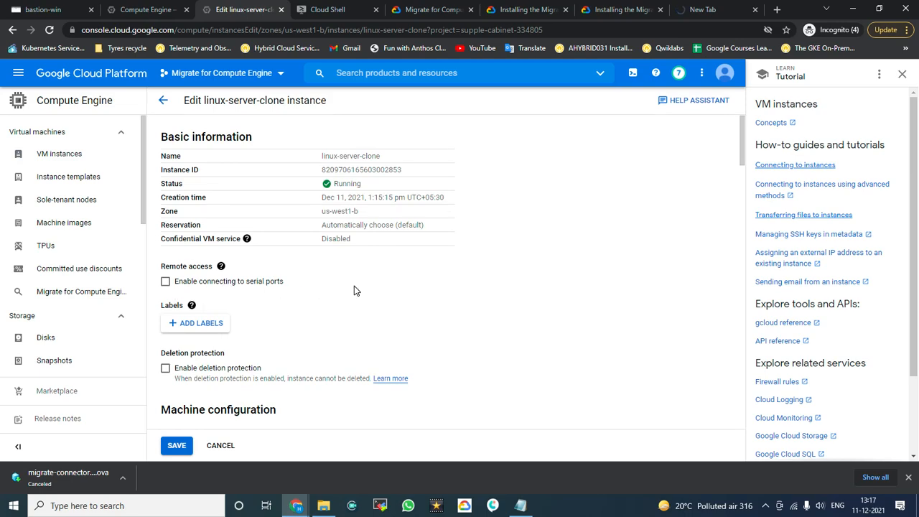
scroll(354, 286, down, 3)
scroll(354, 287, down, 3)
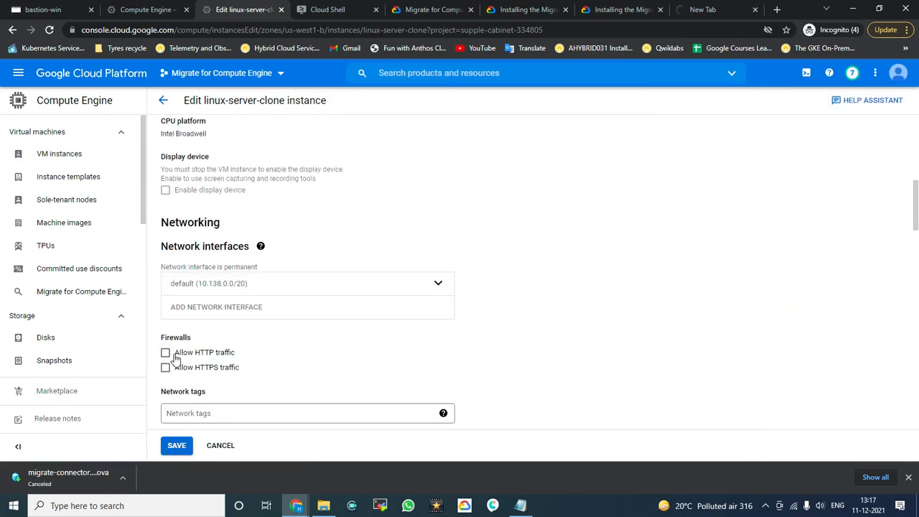
click(166, 352)
click(166, 368)
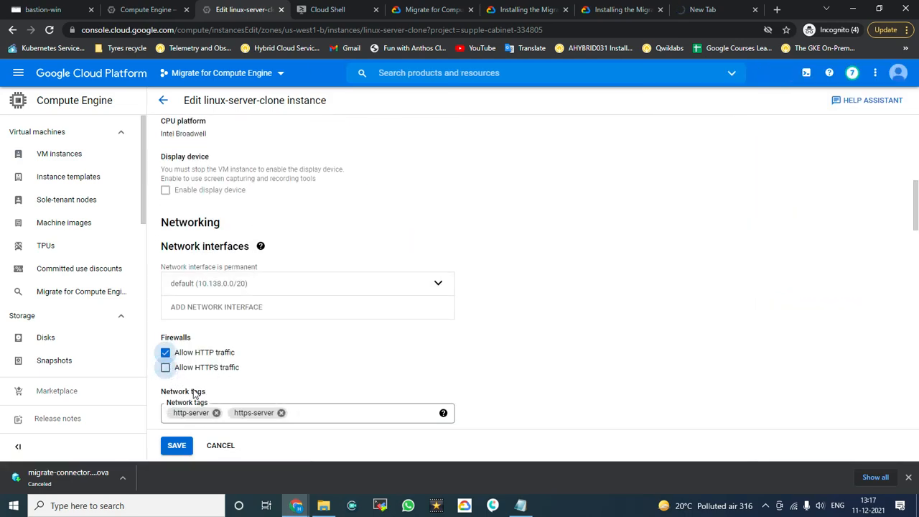
click(174, 445)
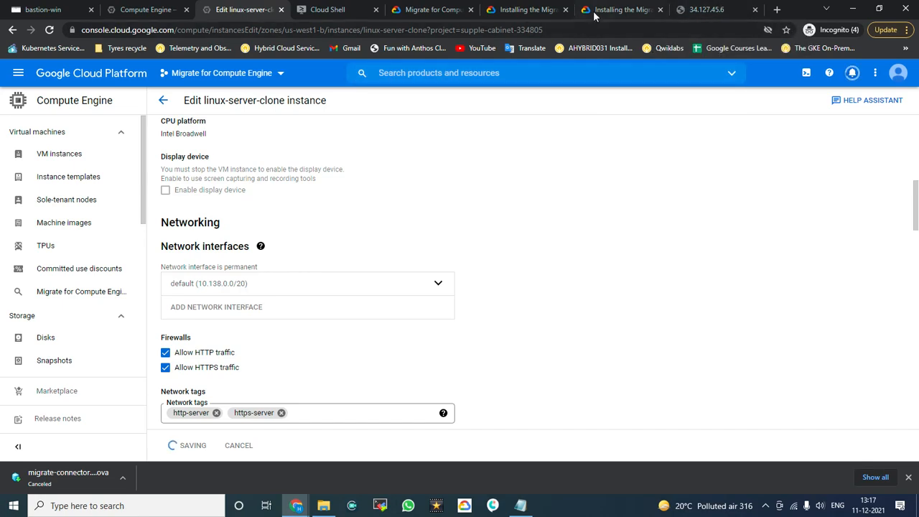
Step: Reload 34.127.45.6 until the demo page shows 'served by linux-server-clone @ 10.138.0.2'
click(698, 10)
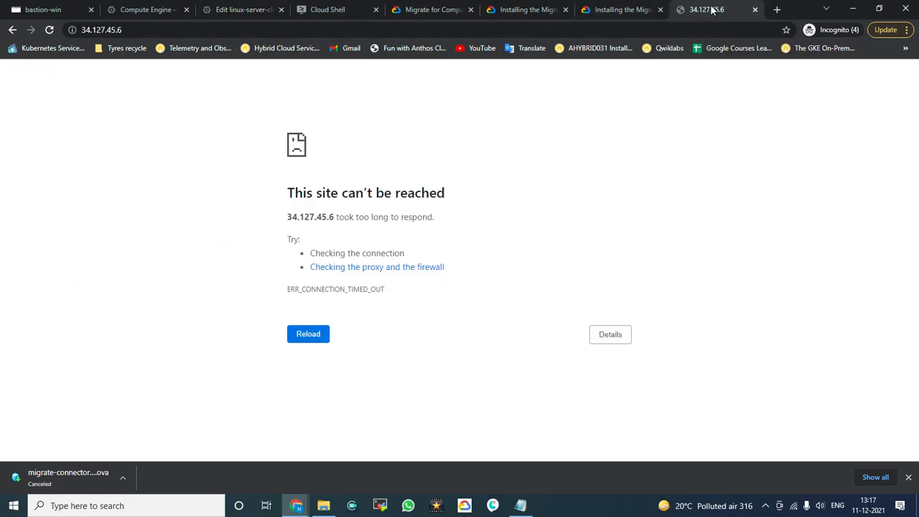
click(318, 334)
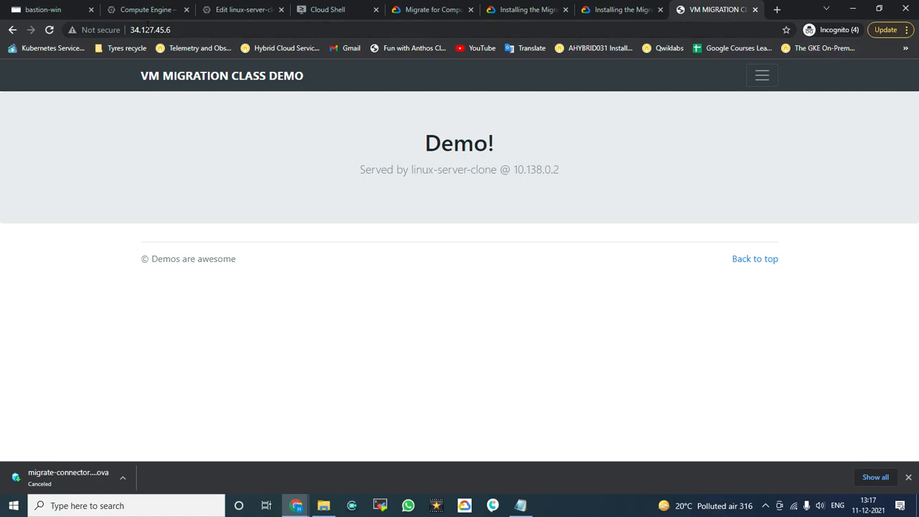
click(176, 29)
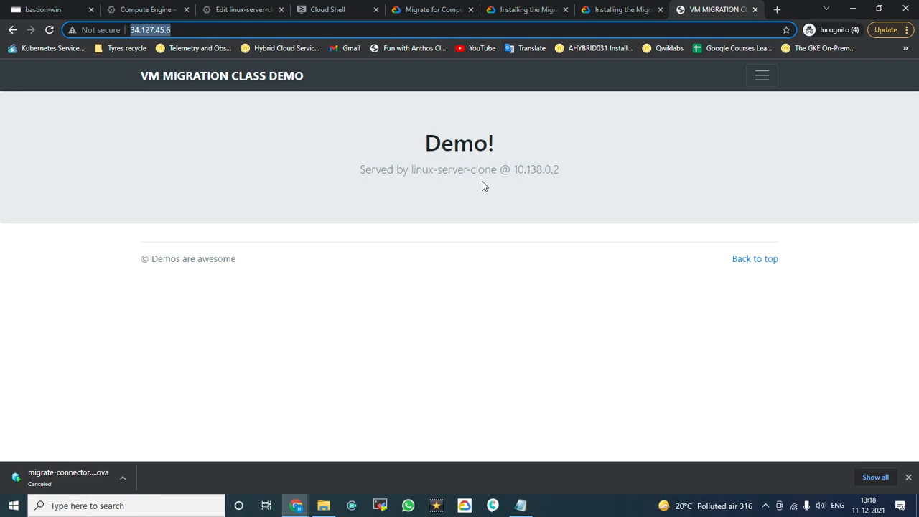
click(150, 123)
click(192, 31)
click(192, 31)
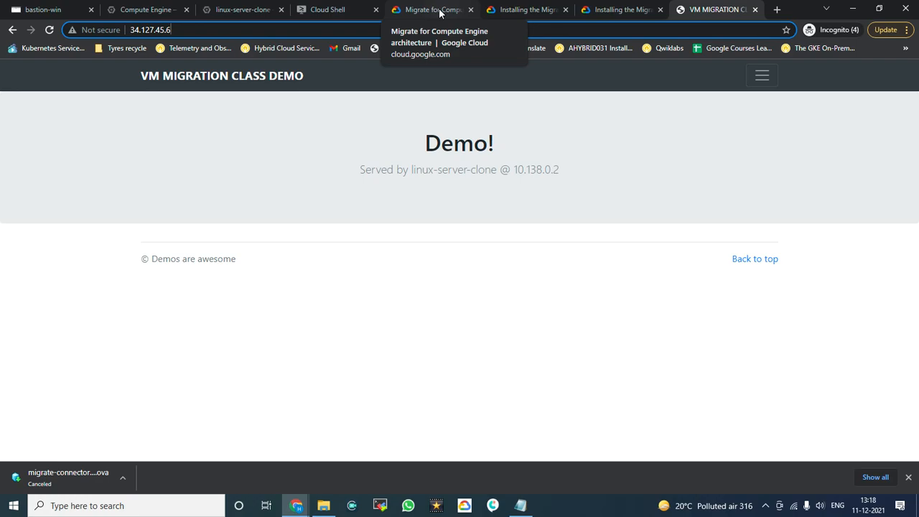
Step: Check the default-allow-http rule in Cloud Shell, then return via linux-server-clone to VM instances
click(342, 7)
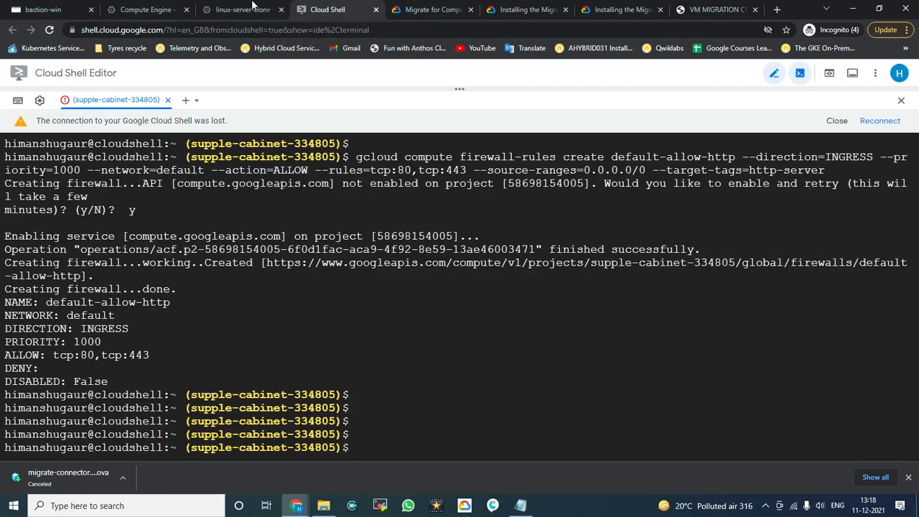
click(252, 6)
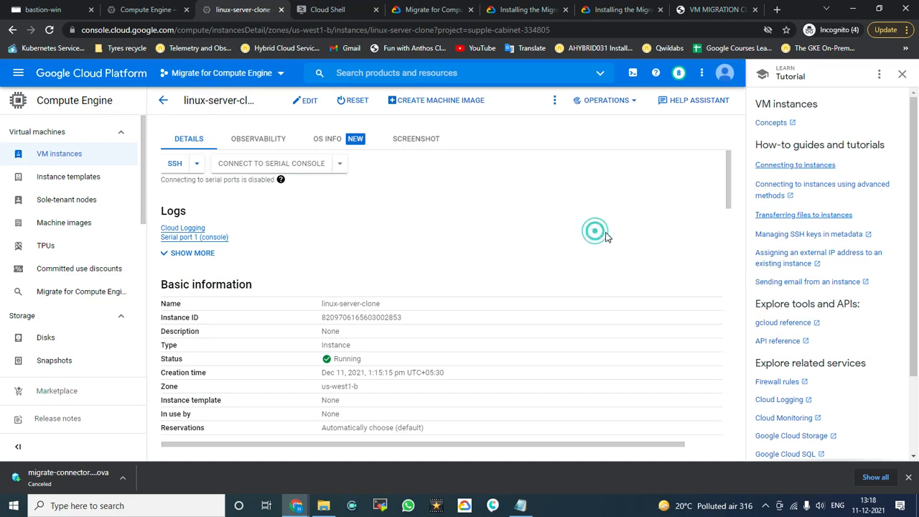
click(163, 101)
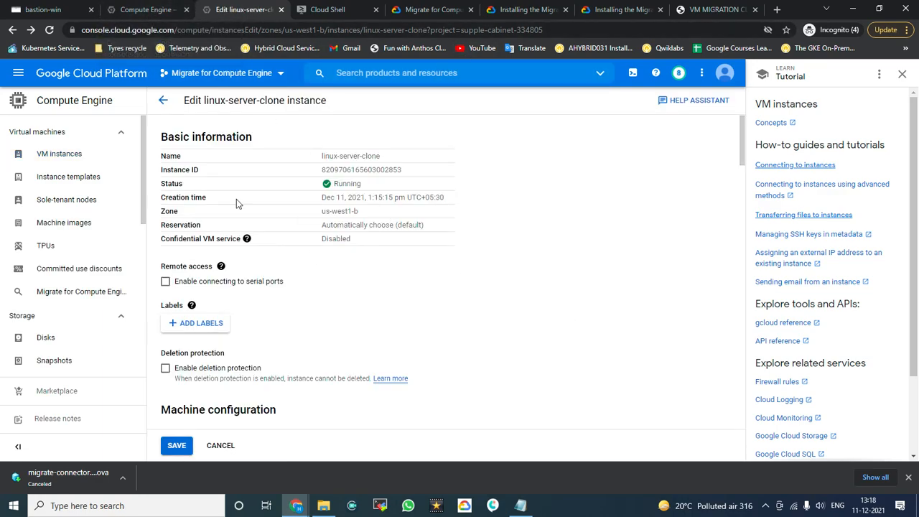
click(48, 155)
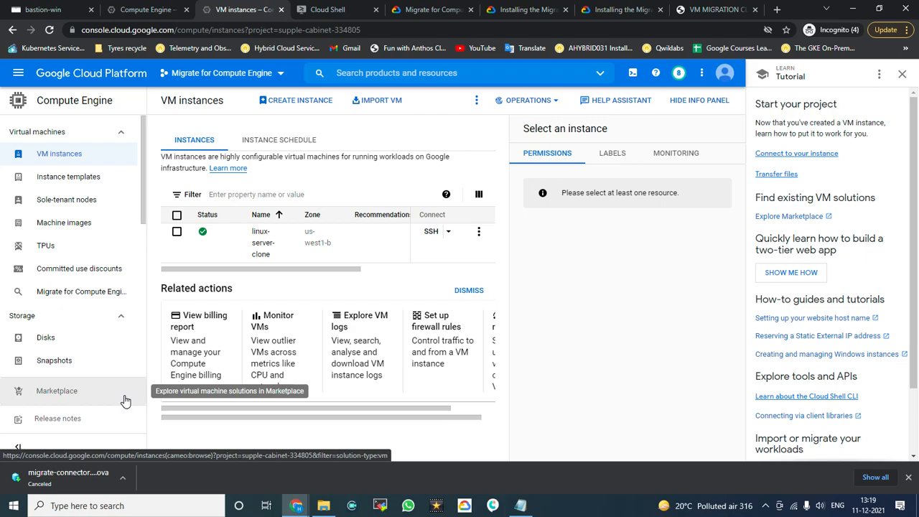
Step: Return to the Migrations list, dismiss the test-clone notification and open linux-server's info panel
click(139, 11)
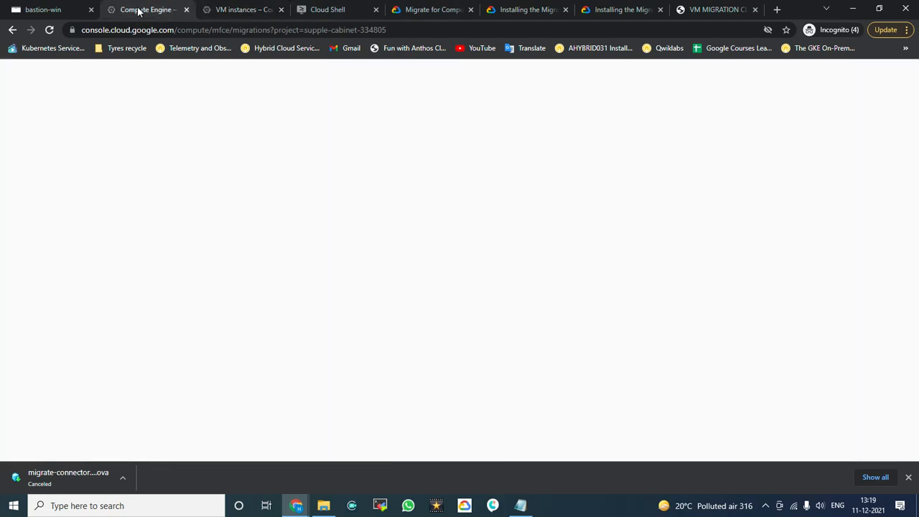
click(285, 407)
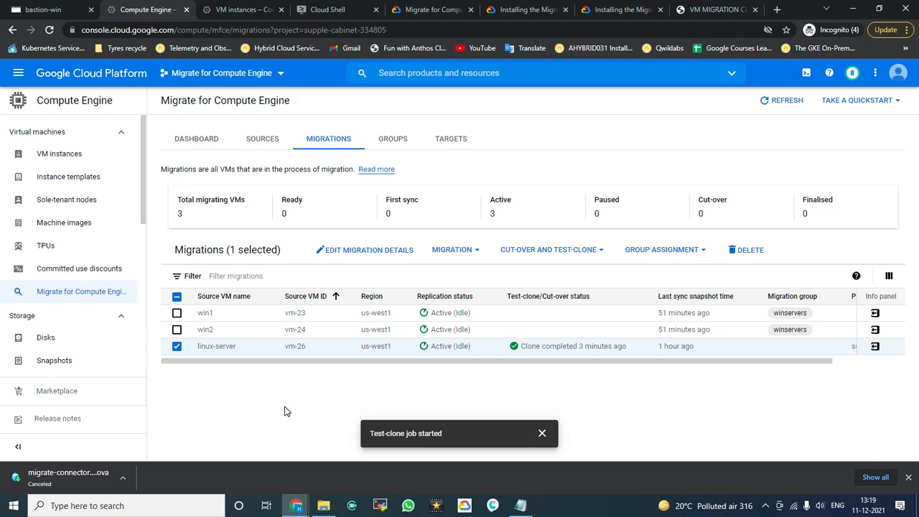
click(543, 435)
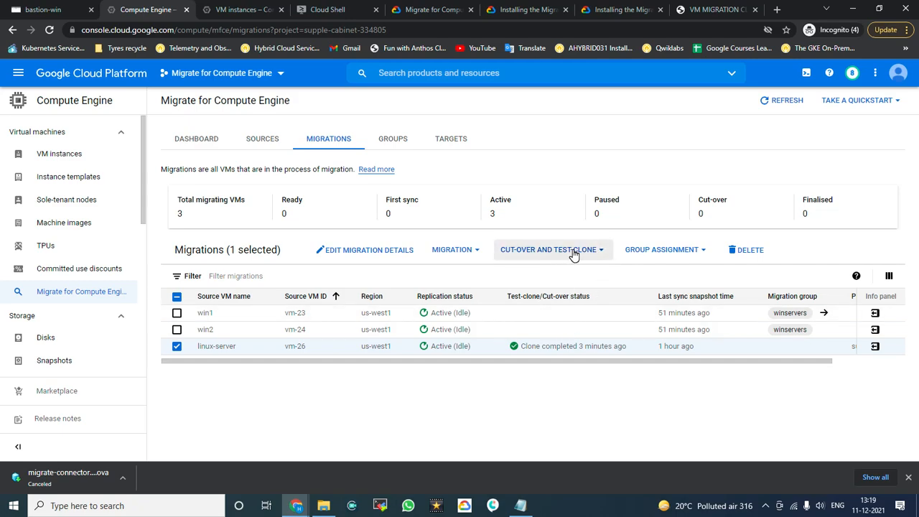
click(874, 348)
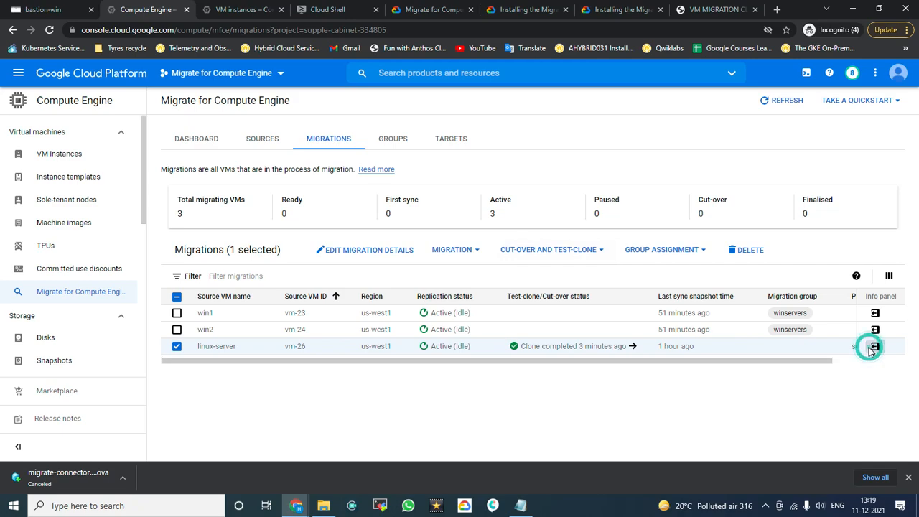
Step: Show linux-server's migration target details and select its instance name, linux-server-clone
click(728, 163)
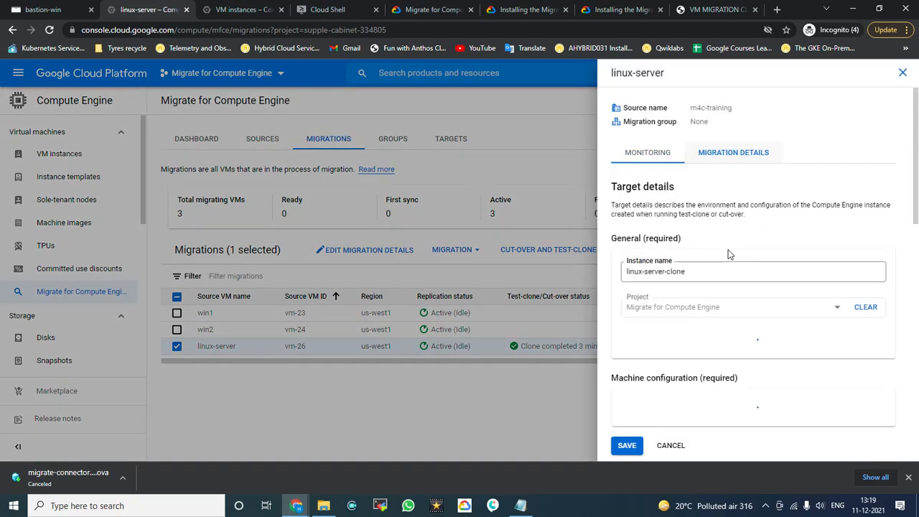
mouse_move(710, 281)
mouse_down()
mouse_move(708, 272)
mouse_move(620, 282)
mouse_up()
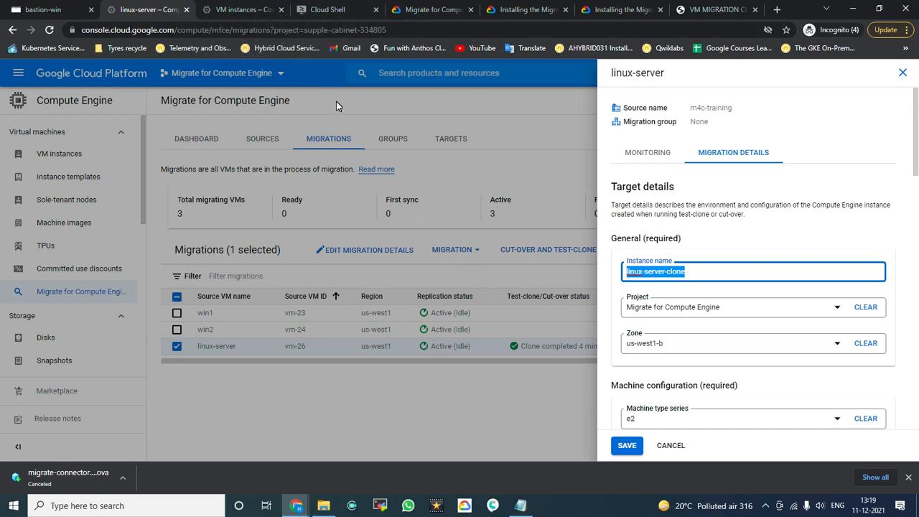
click(223, 10)
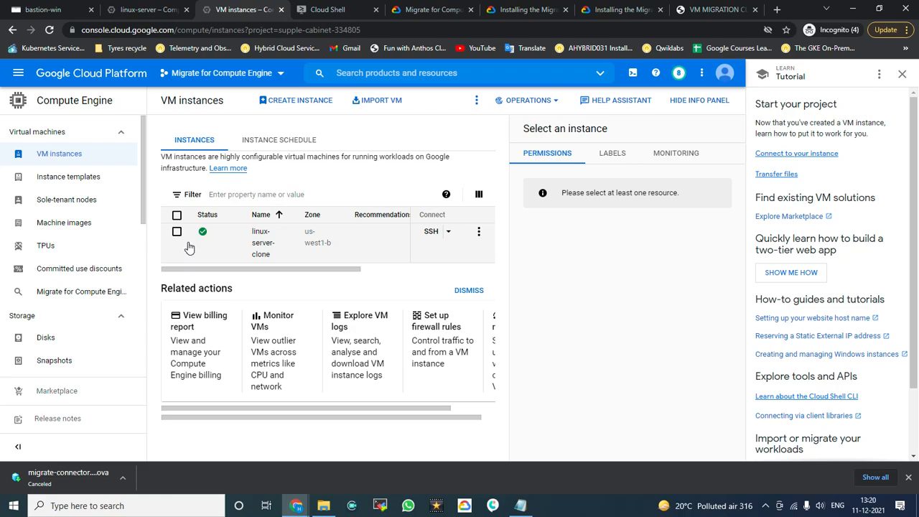
click(133, 8)
Step: Rename the target instance from linux-server-clone to linux-server and save the migration details
click(705, 269)
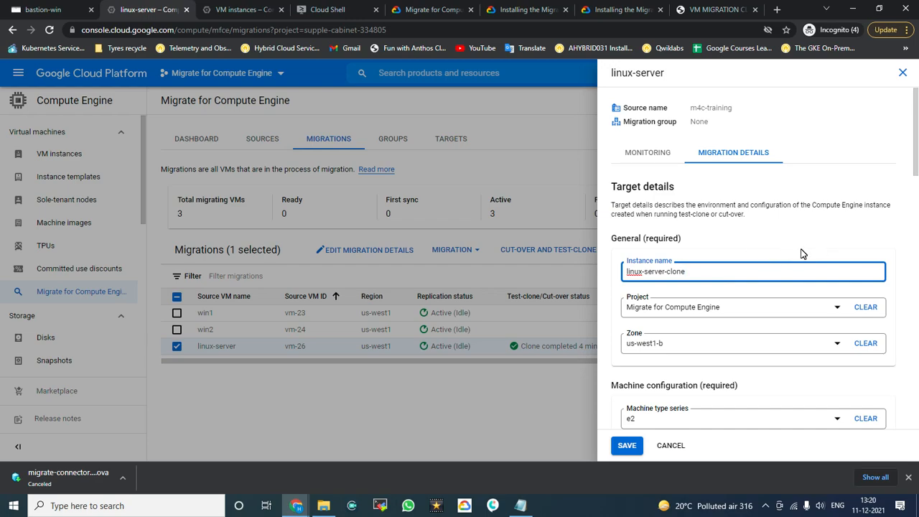
key(BackSpace)
key(BackSpace)
click(625, 447)
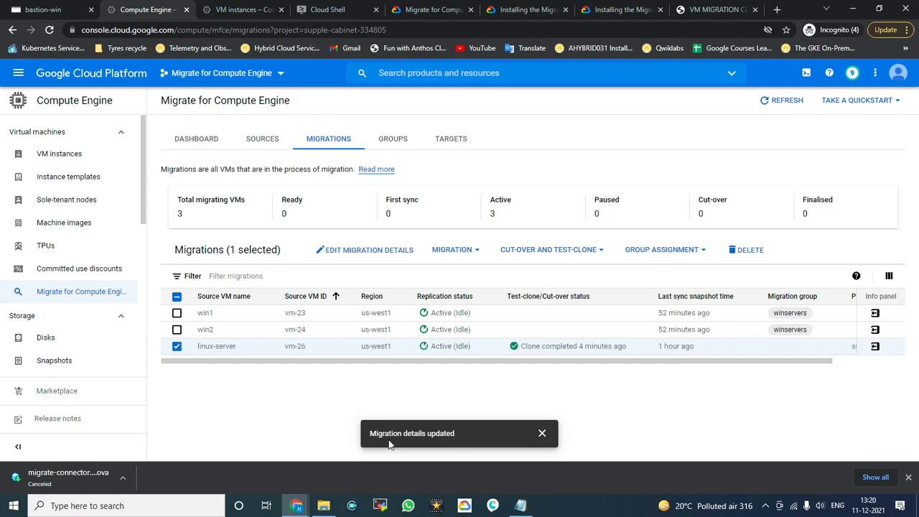
click(542, 434)
Step: Reopen linux-server's migration details to verify the new instance name, then close the panel
click(877, 348)
click(746, 165)
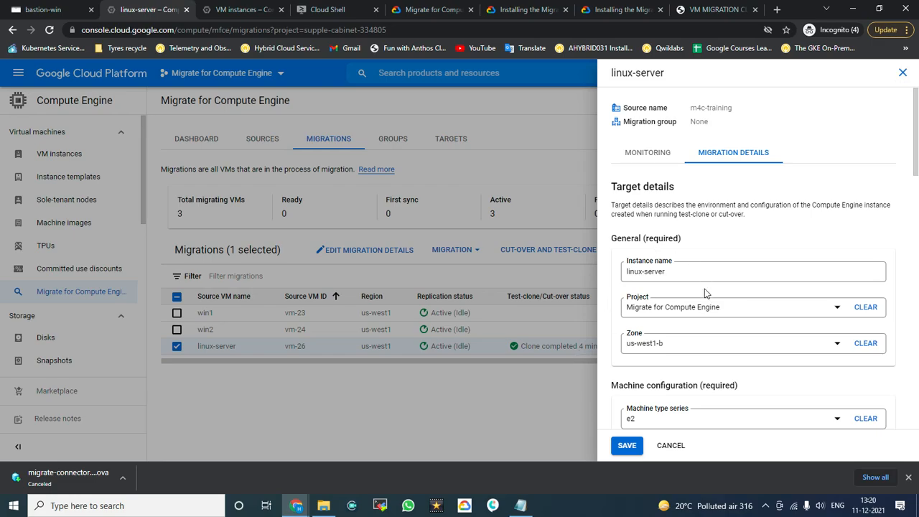
click(902, 73)
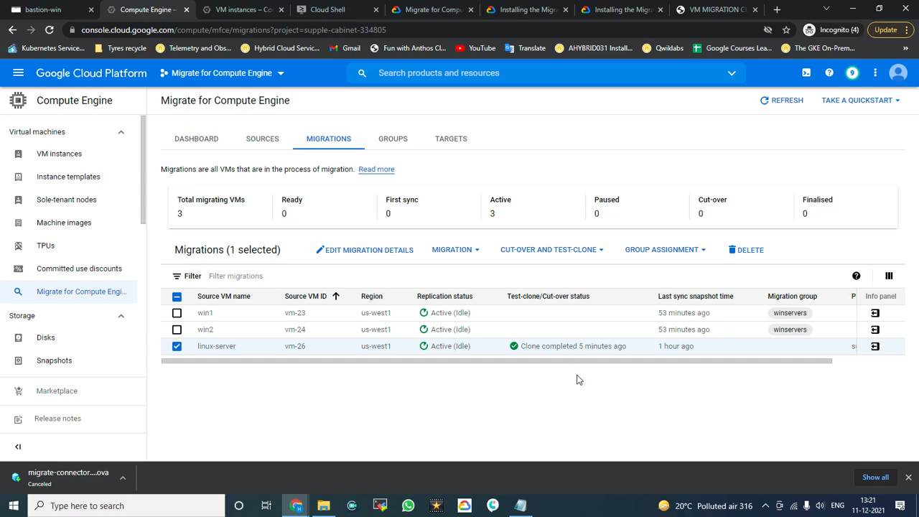
click(62, 8)
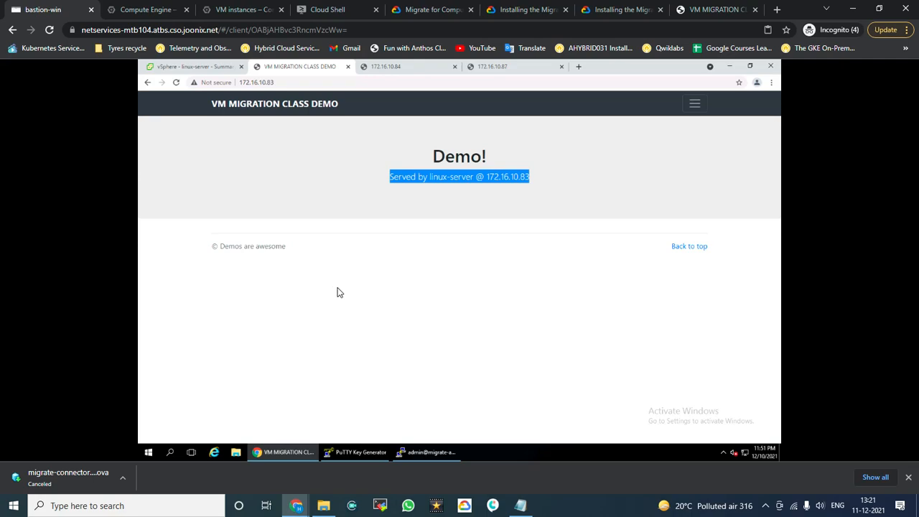
Step: Reload the demo page, view linux-server in vSphere, and open its cut-over and test-clone actions
click(172, 83)
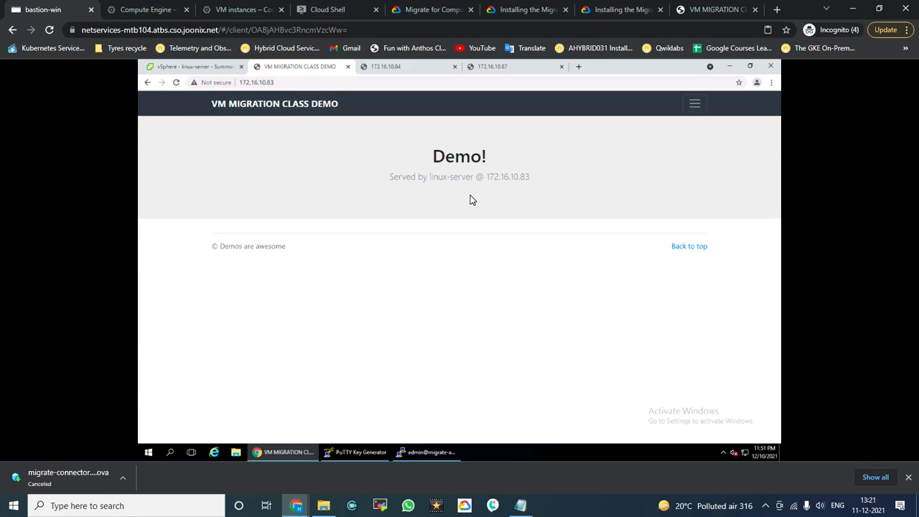
click(192, 65)
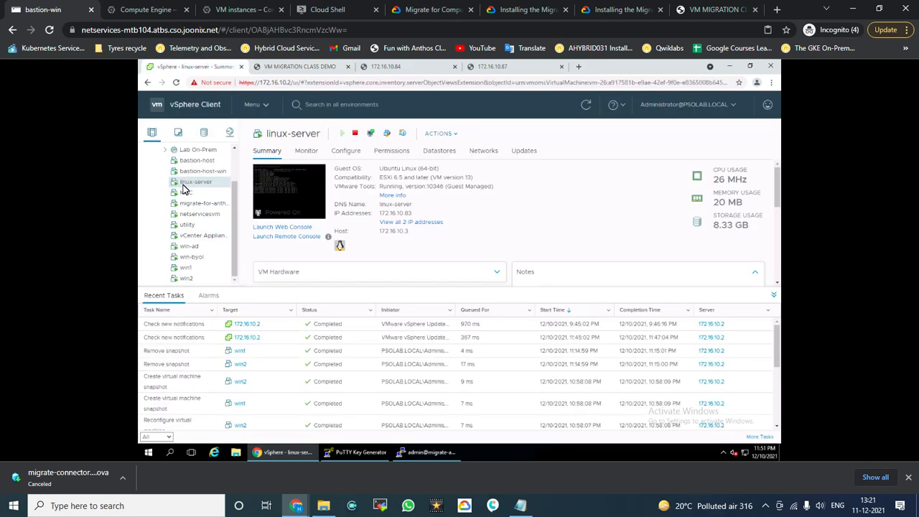
click(227, 9)
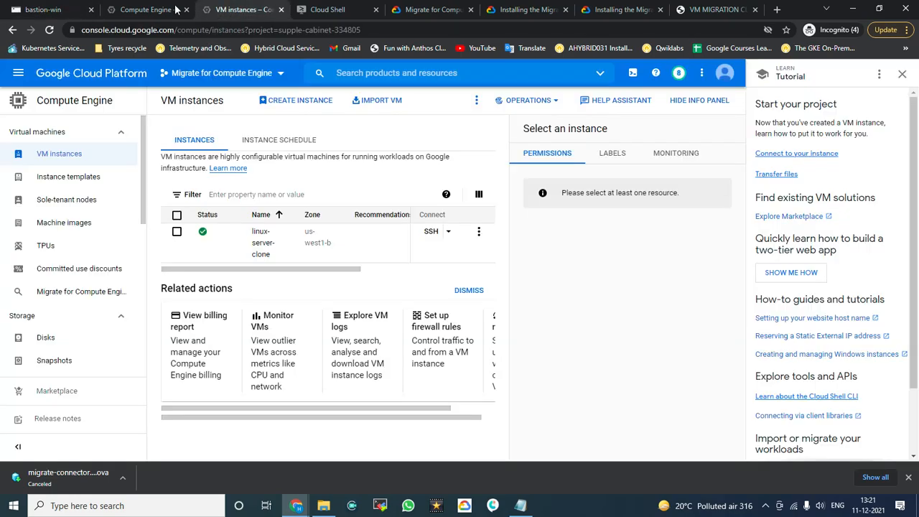
click(135, 8)
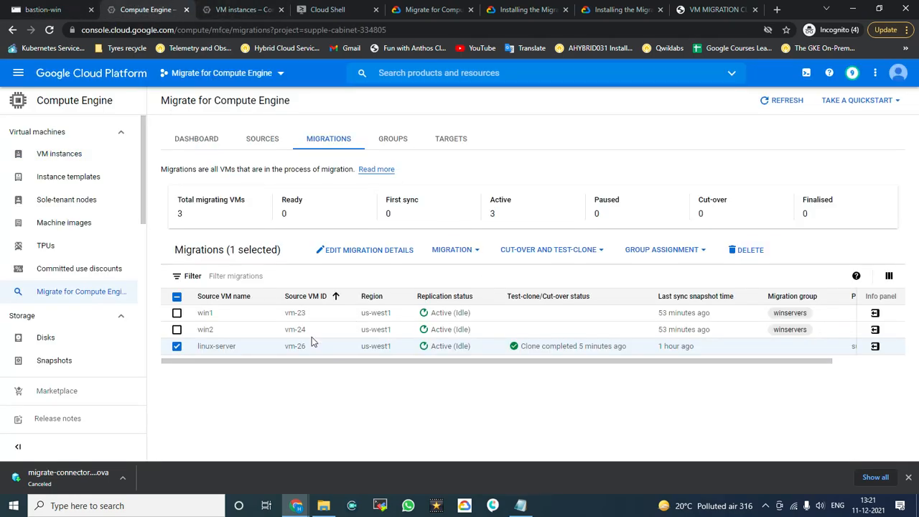
click(594, 250)
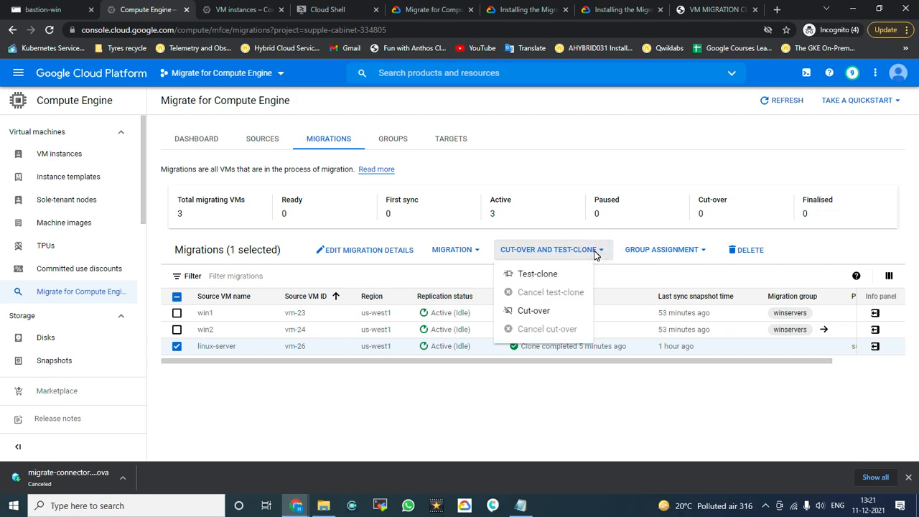
Step: Start linux-server's cut-over from the CUT-OVER AND TEST-CLONE menu and confirm it
click(544, 314)
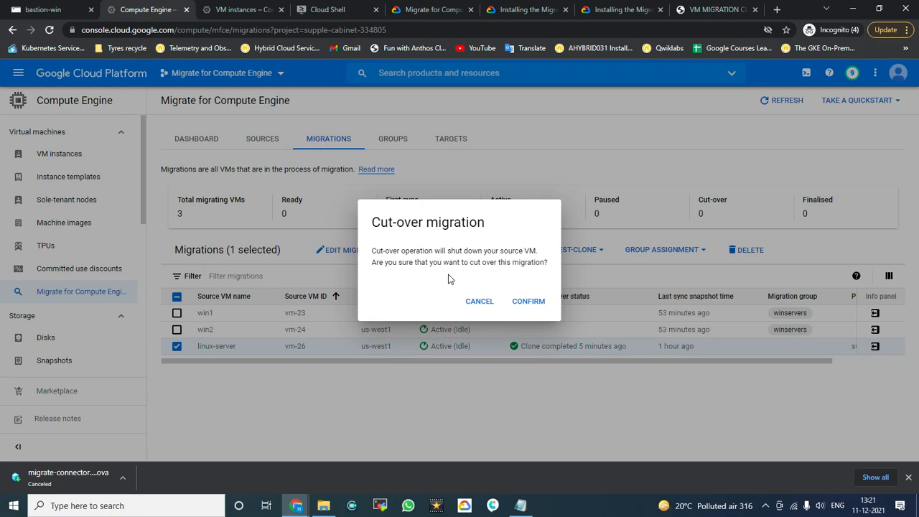
click(524, 302)
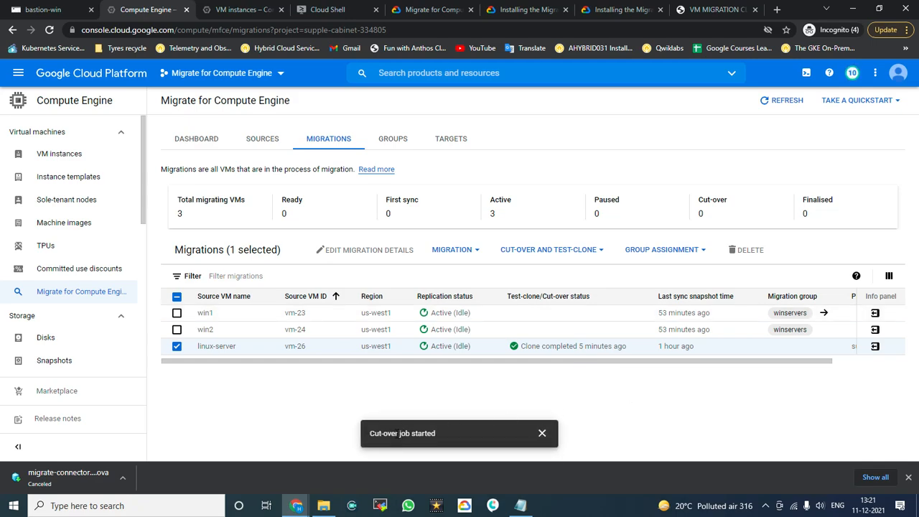
drag(370, 434, 435, 434)
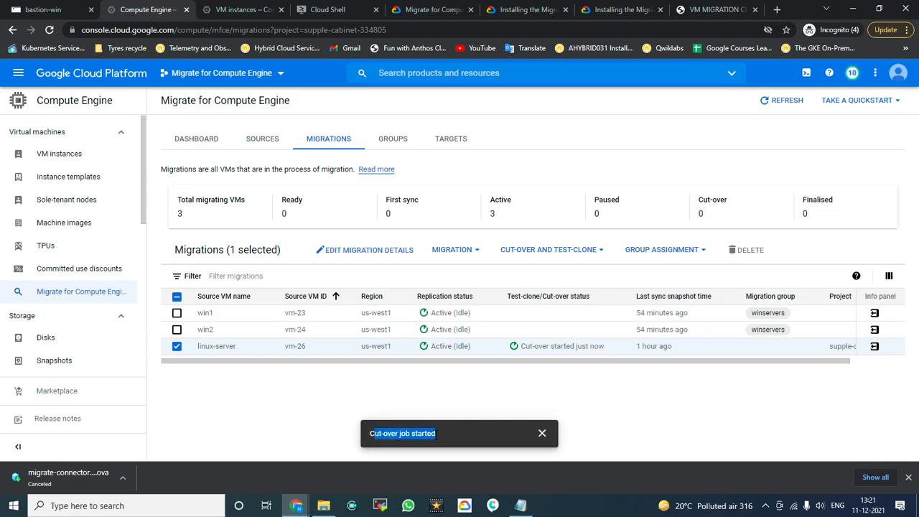
click(13, 8)
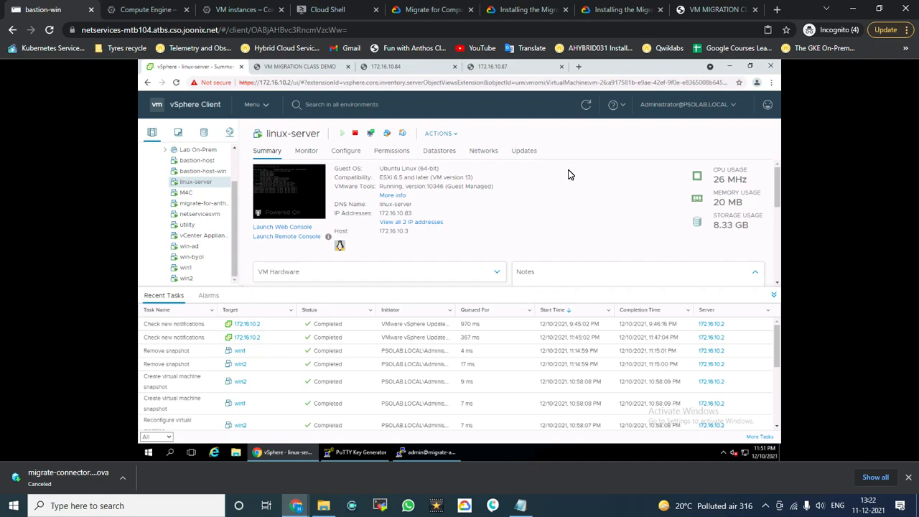
Step: Refresh linux-server's vSphere summary twice, then check the Cloud Console VM instances list
right_click(662, 64)
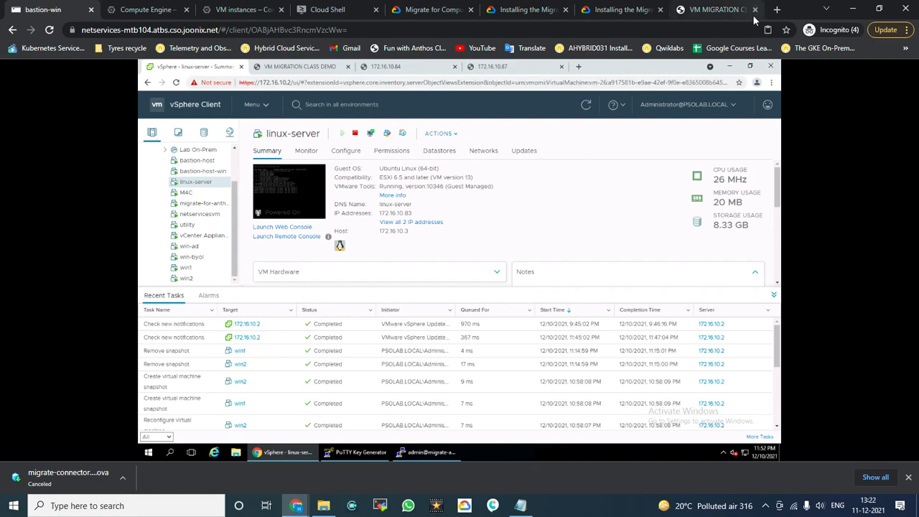
click(553, 185)
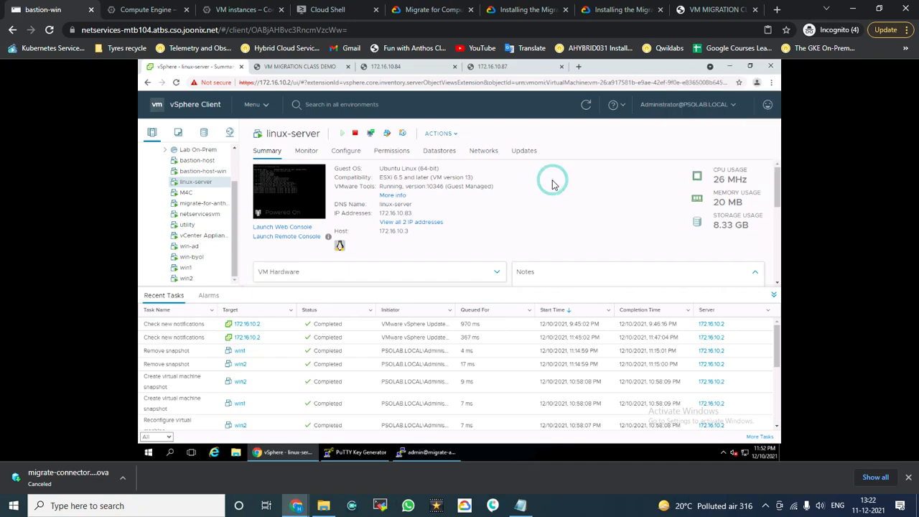
click(586, 105)
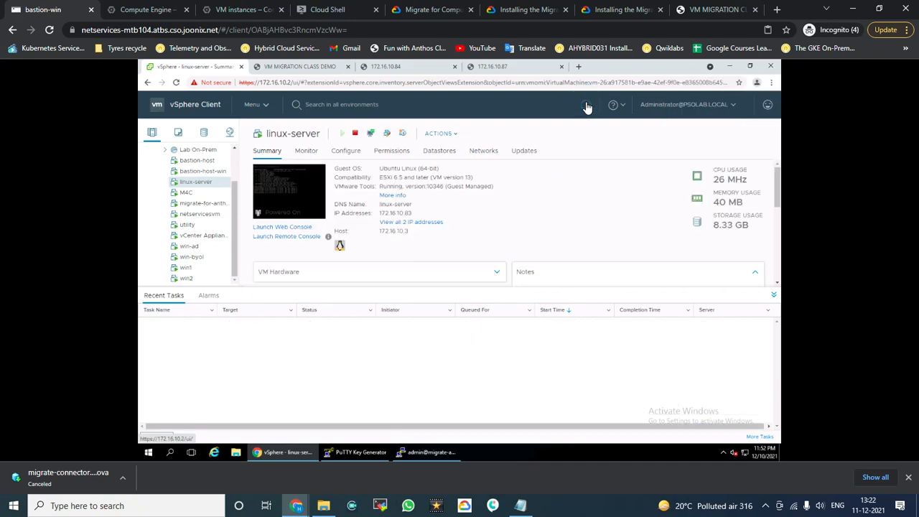
click(586, 105)
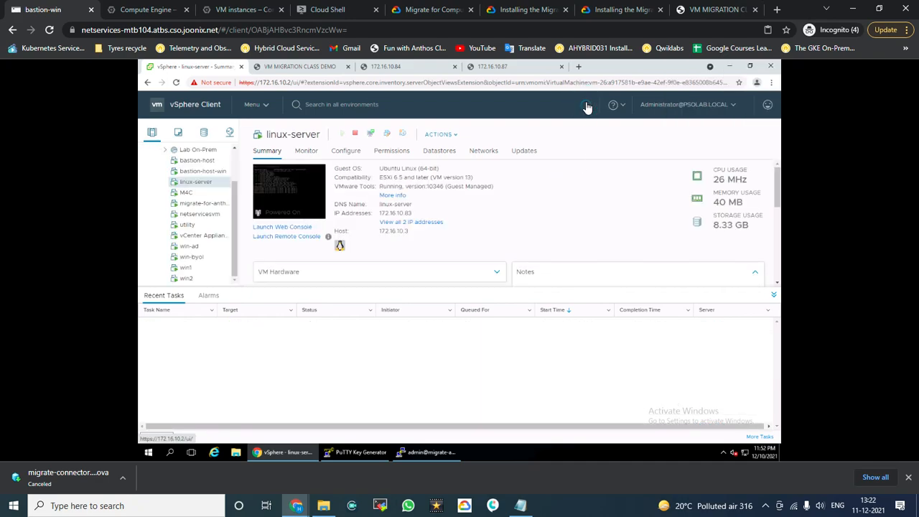
click(147, 10)
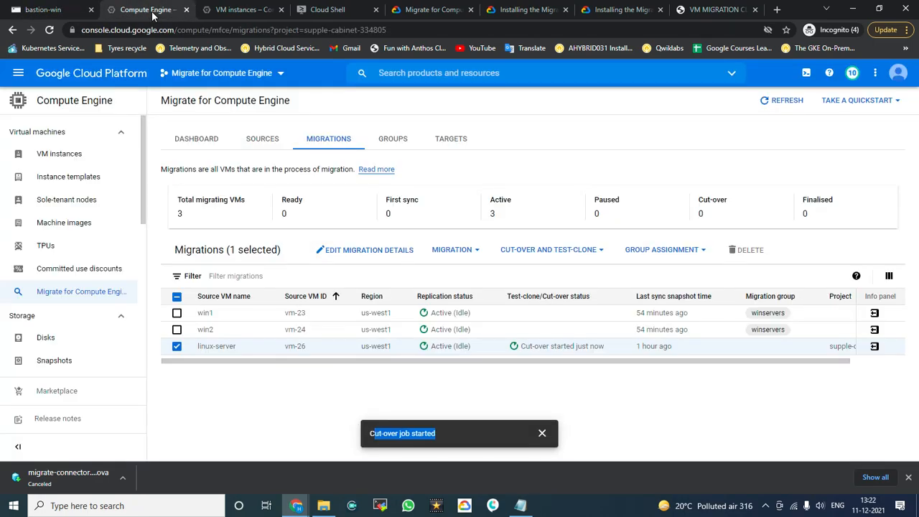
click(240, 10)
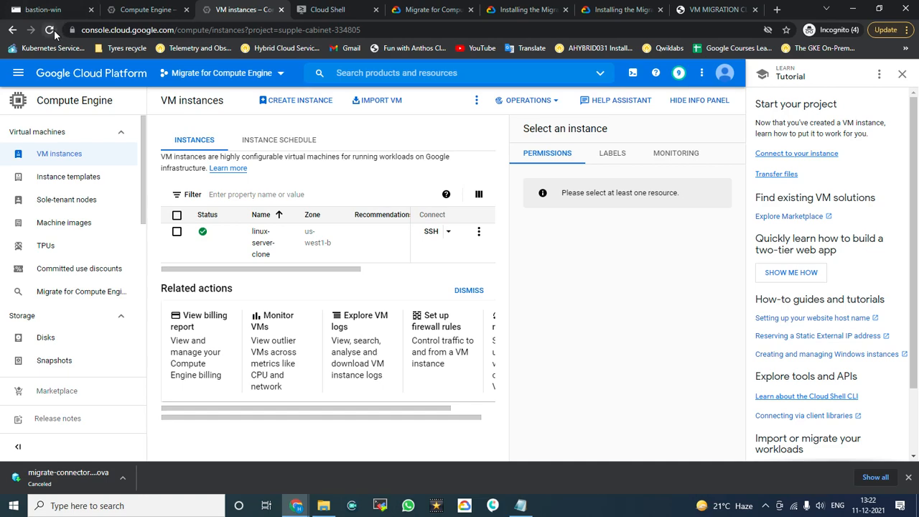
Step: Reload the VM instances list twice; it still shows only linux-server-clone
click(54, 32)
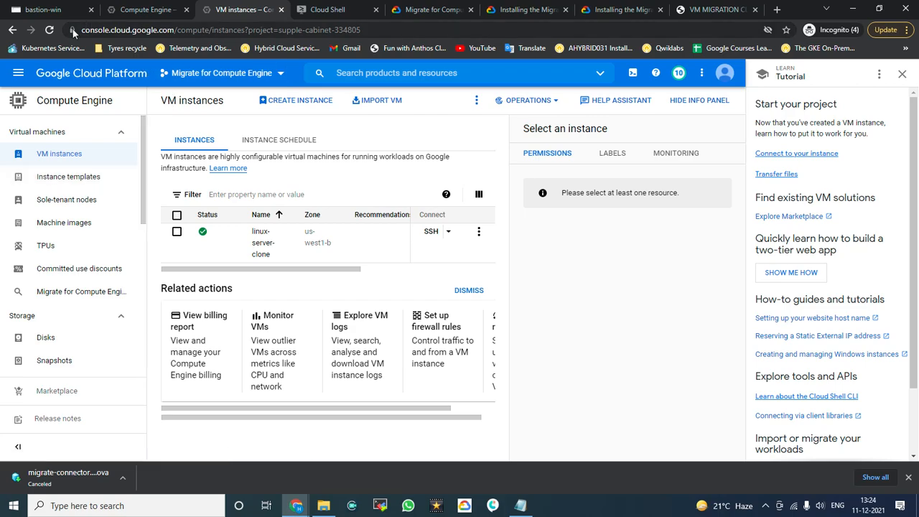
click(48, 30)
Step: Monitor vSphere and the Migrations list until linux-server is powered off and in Final sync
click(50, 11)
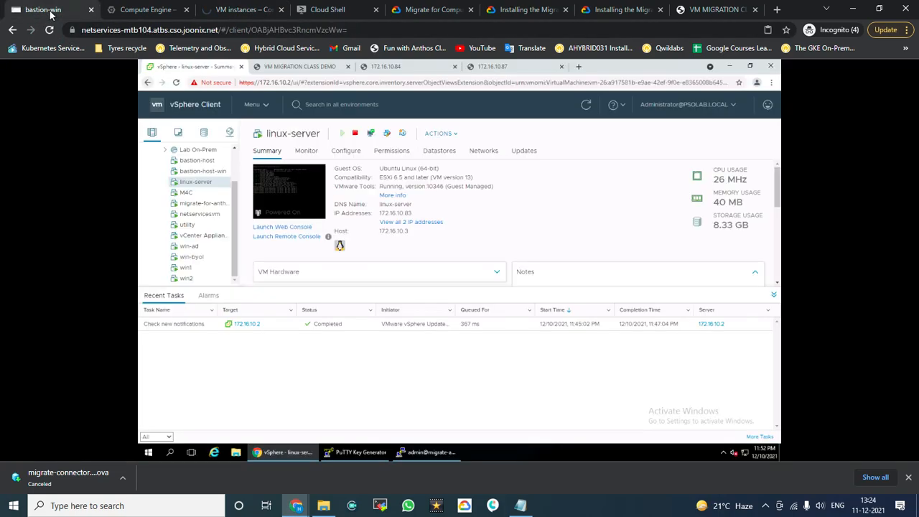
click(126, 7)
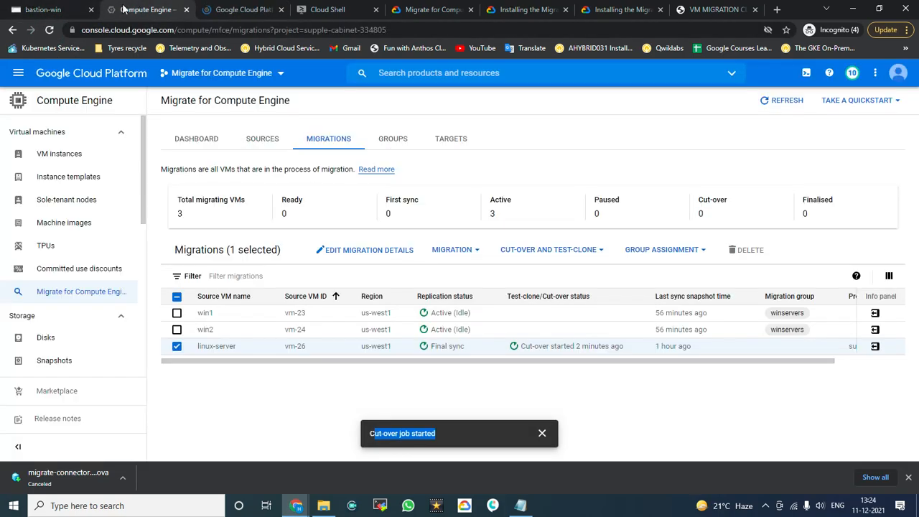
click(34, 9)
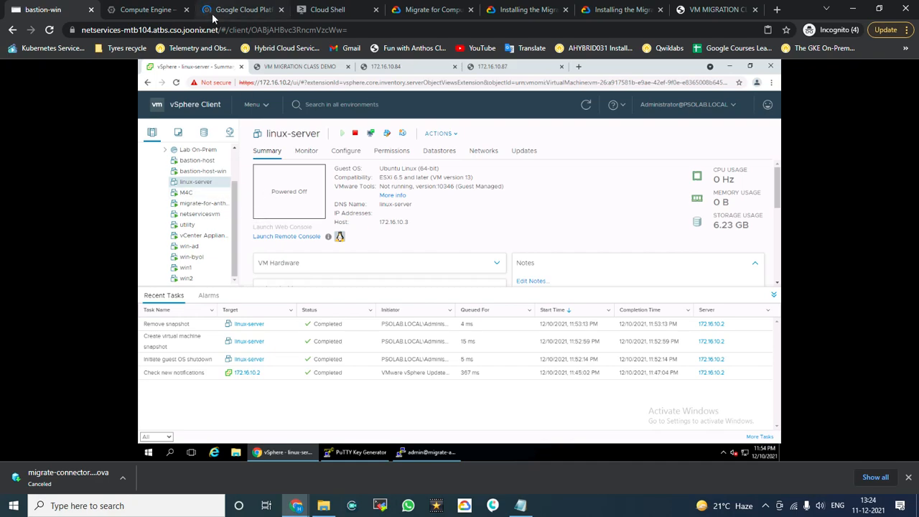
click(230, 9)
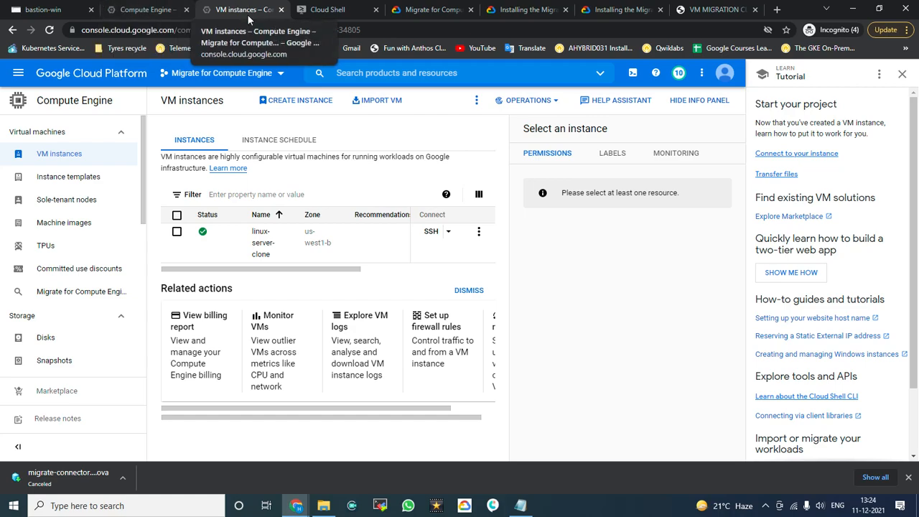
click(44, 9)
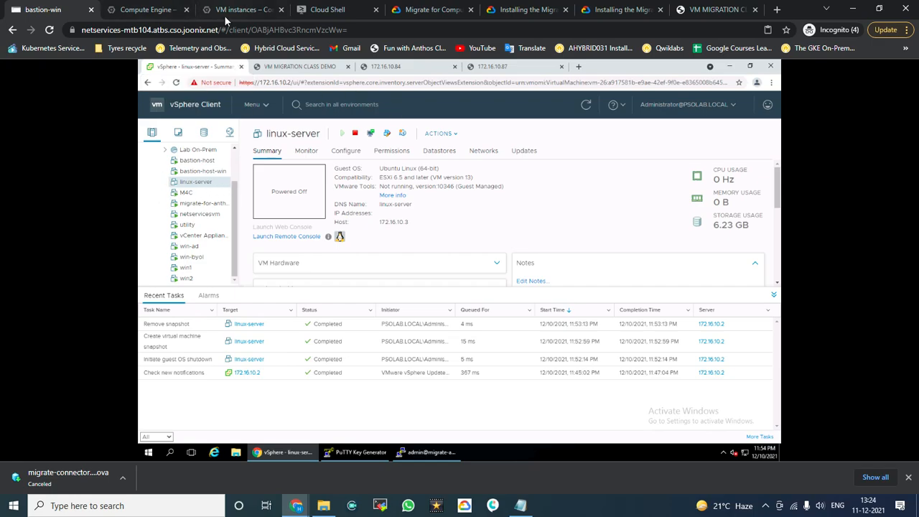
click(145, 9)
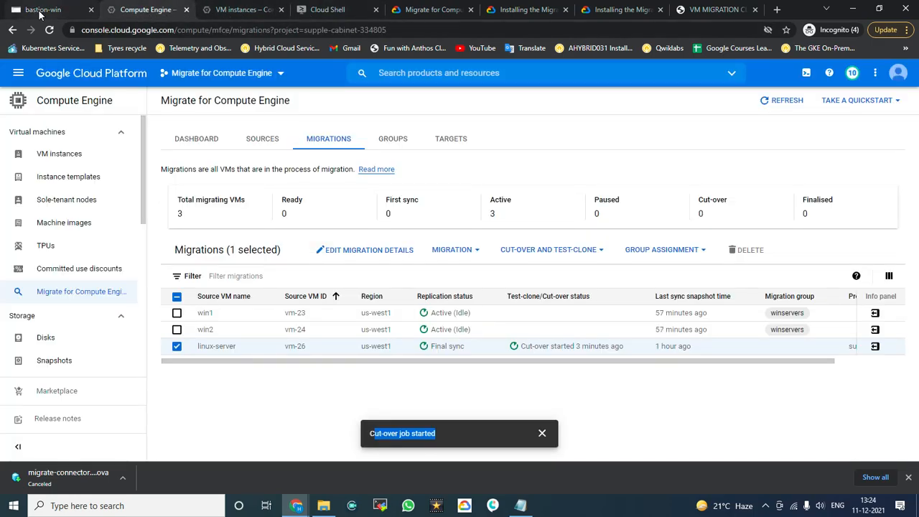
click(46, 11)
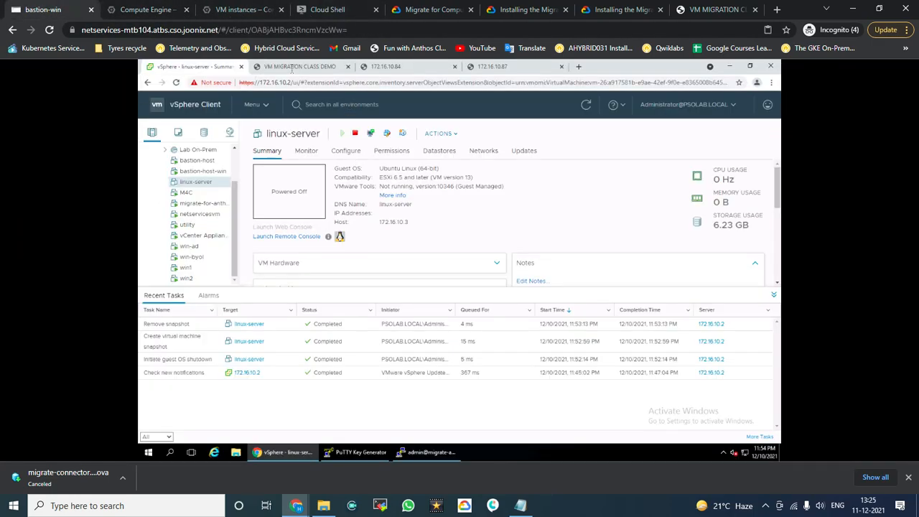
Step: Reload the demo pages at 172.16.10.83, 172.16.10.84 (win1) and 172.16.10.87 (win2), then revisit 172.16.10.83
click(292, 67)
click(177, 83)
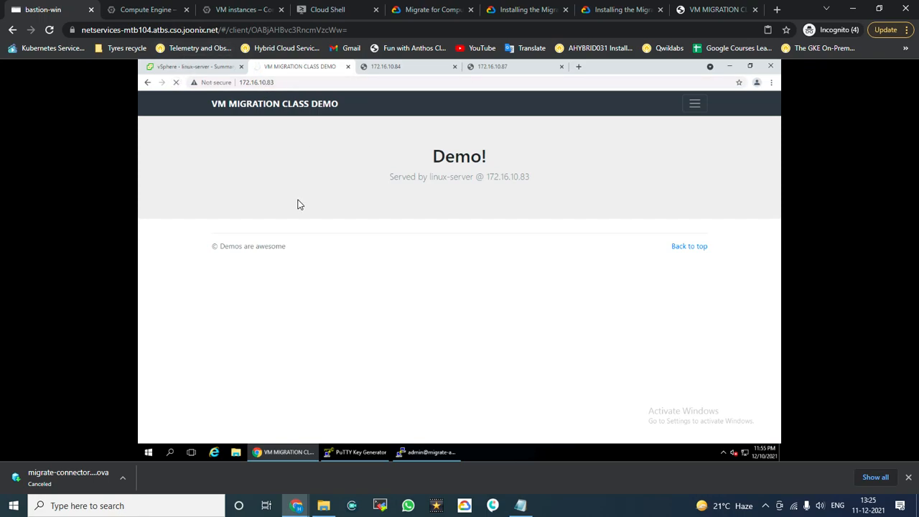
click(406, 67)
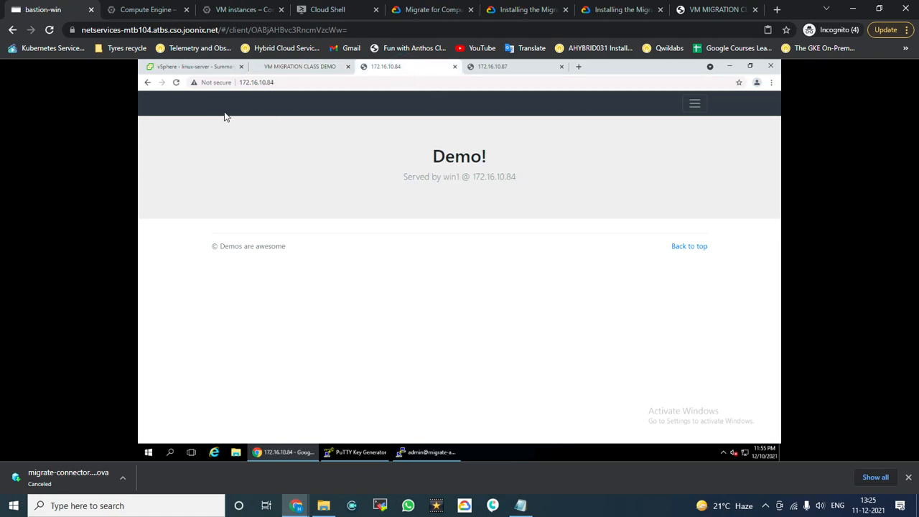
click(178, 85)
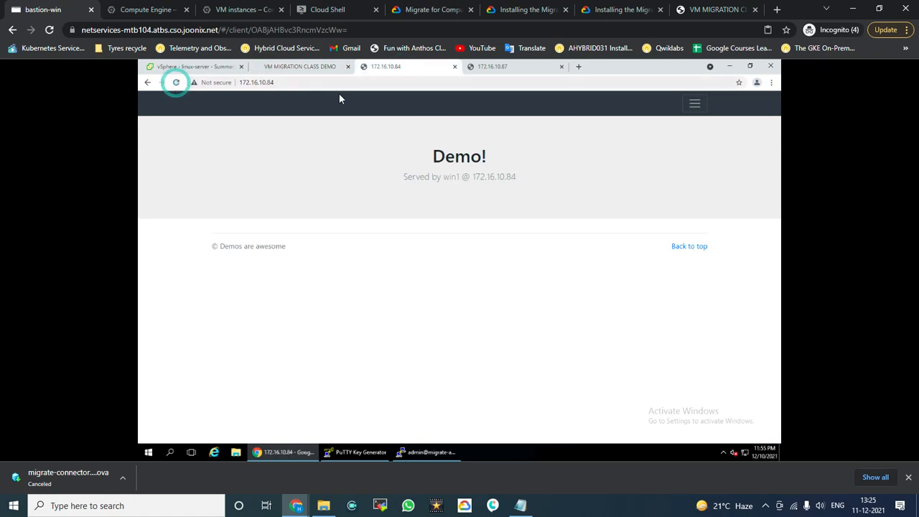
click(501, 68)
click(173, 84)
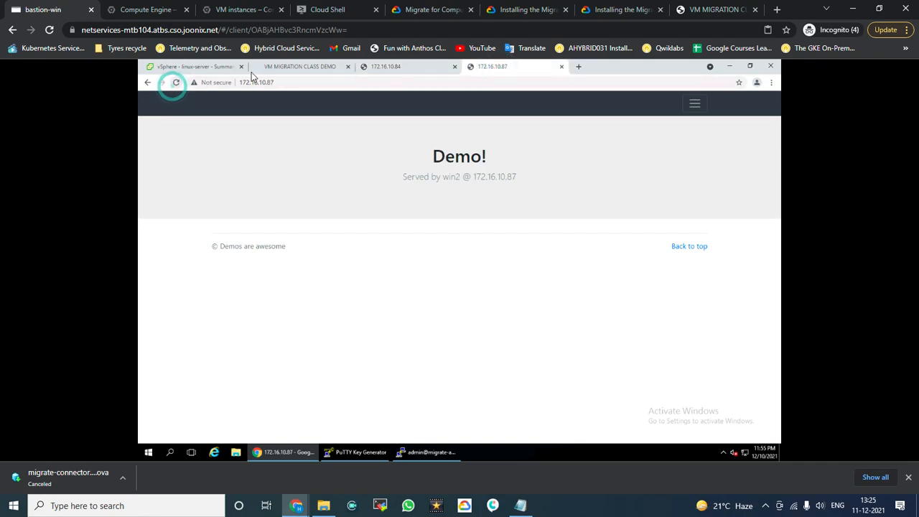
click(282, 68)
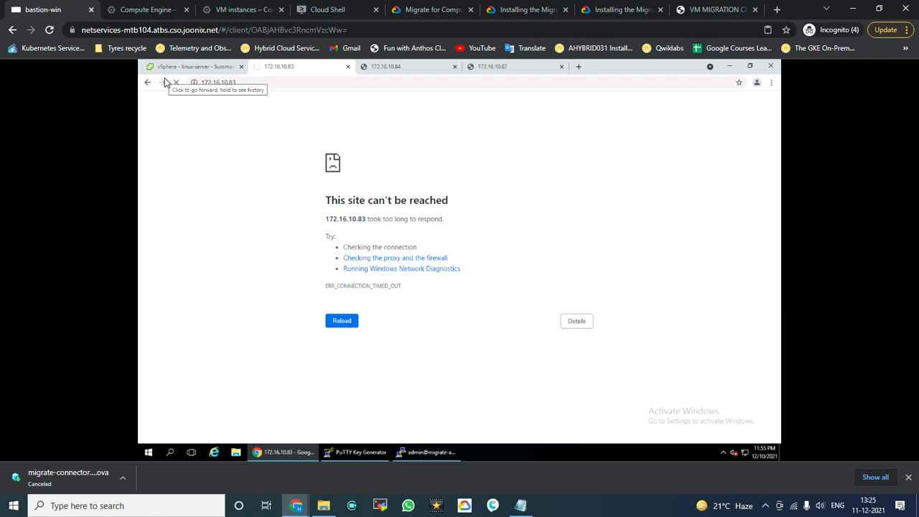
click(156, 10)
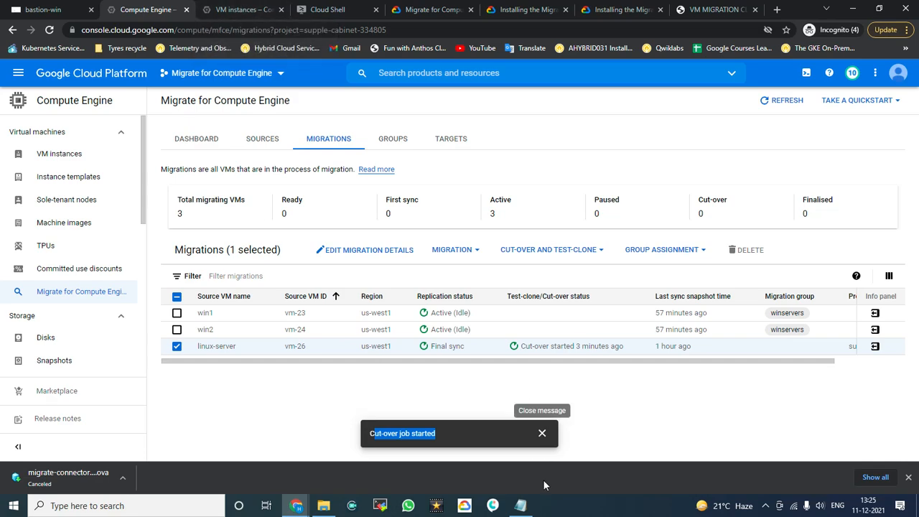
Step: Dismiss the cut-over notice, reload the VM instances list, and return to the Migrations list
click(543, 433)
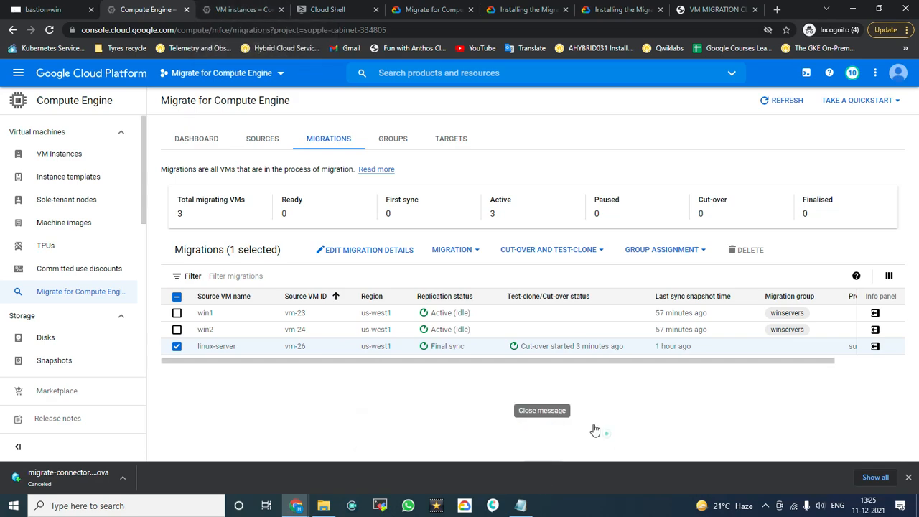
click(237, 9)
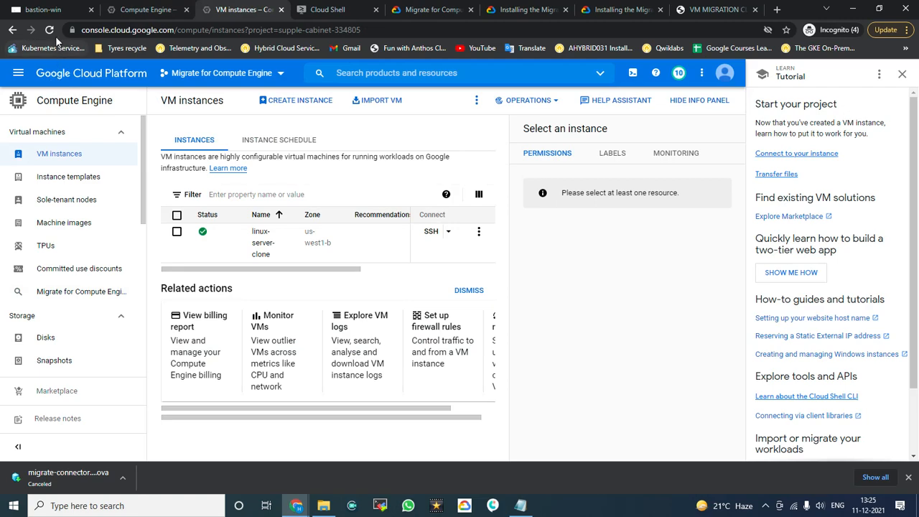
click(49, 30)
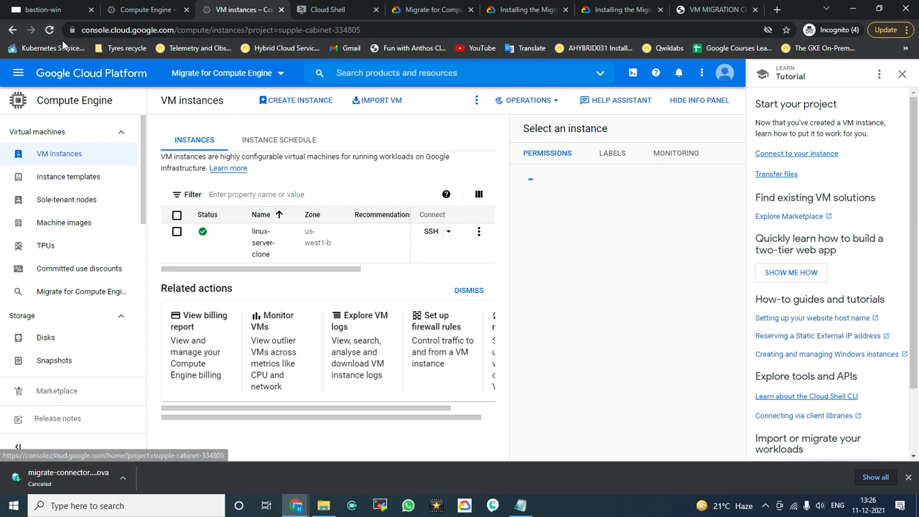
click(137, 10)
click(497, 431)
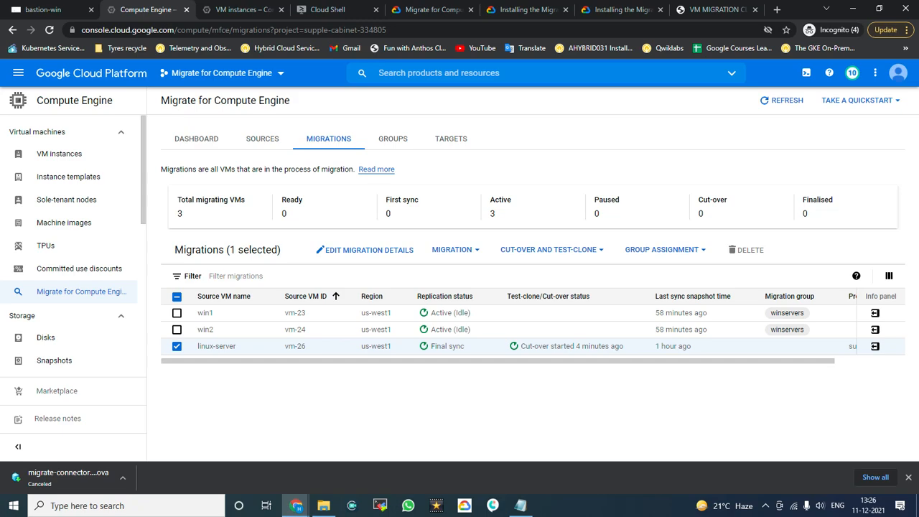
Step: Glance over the VM instances and architecture docs tabs, reload the VM instances list, and return to Migrations
click(360, 7)
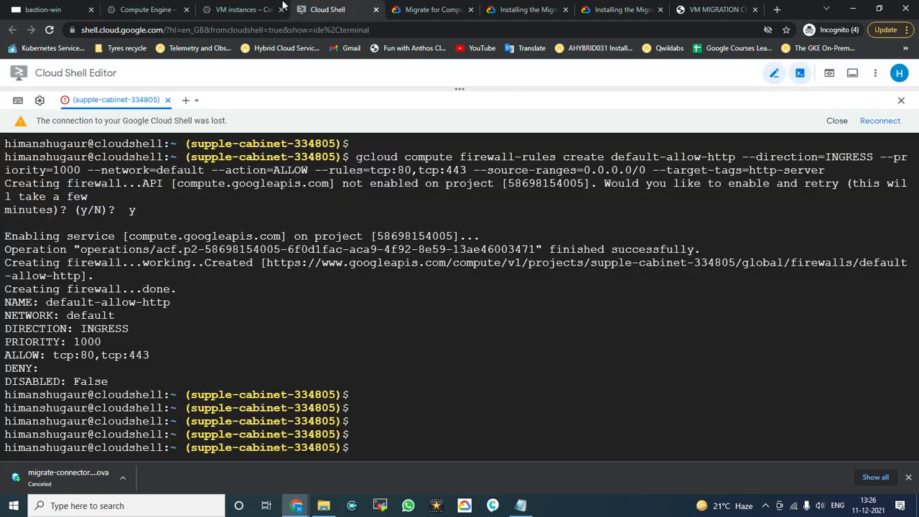
click(260, 7)
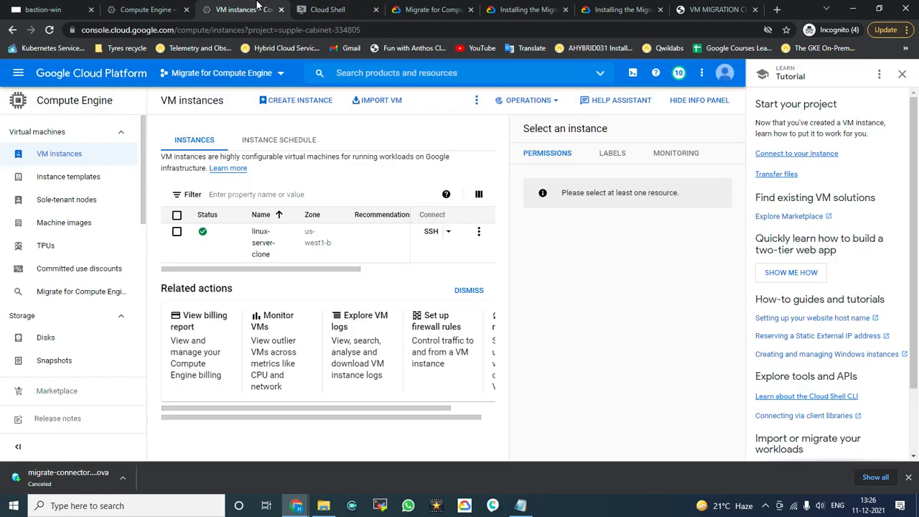
click(333, 8)
click(424, 7)
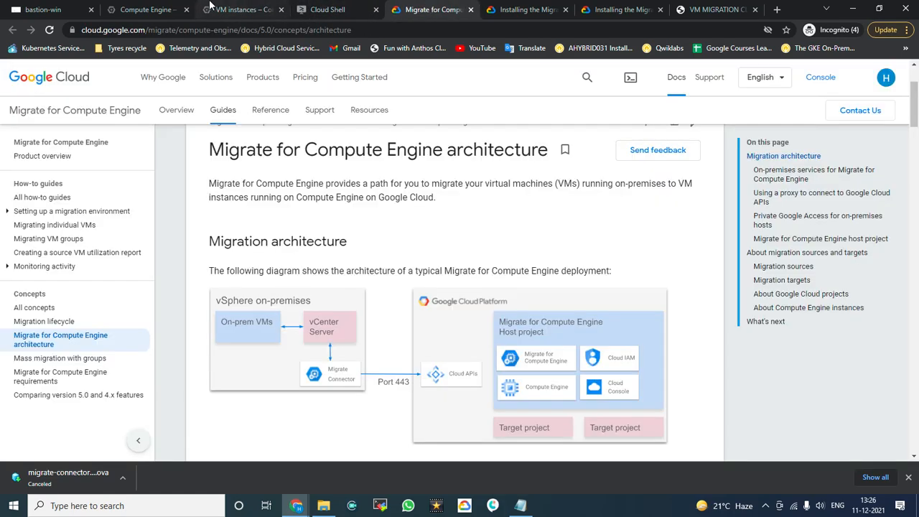
click(237, 9)
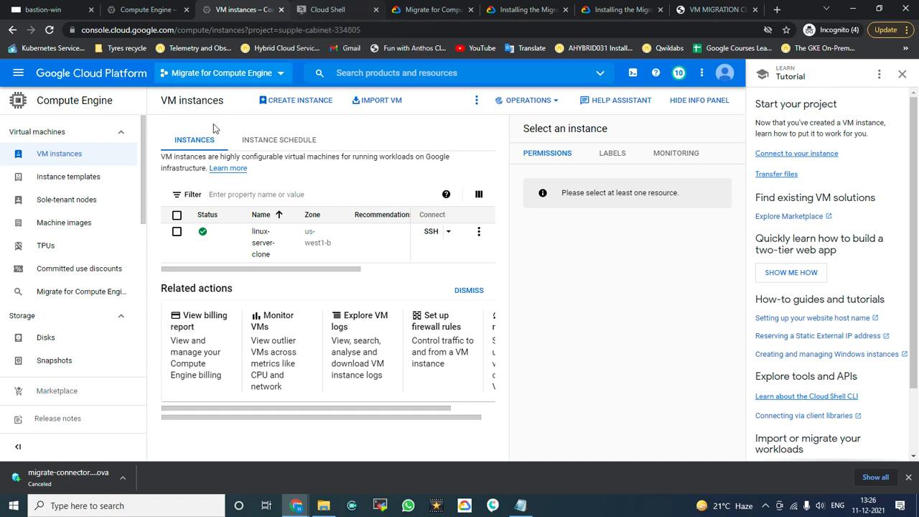
click(50, 152)
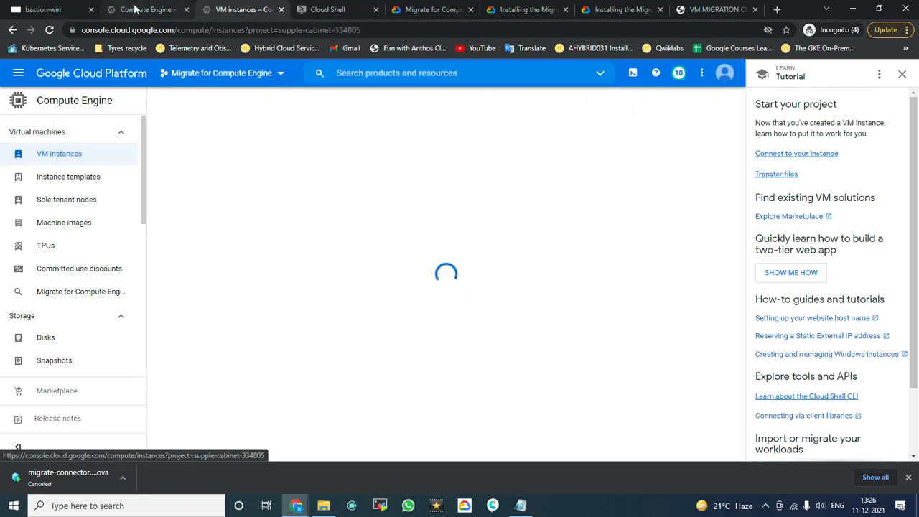
click(136, 8)
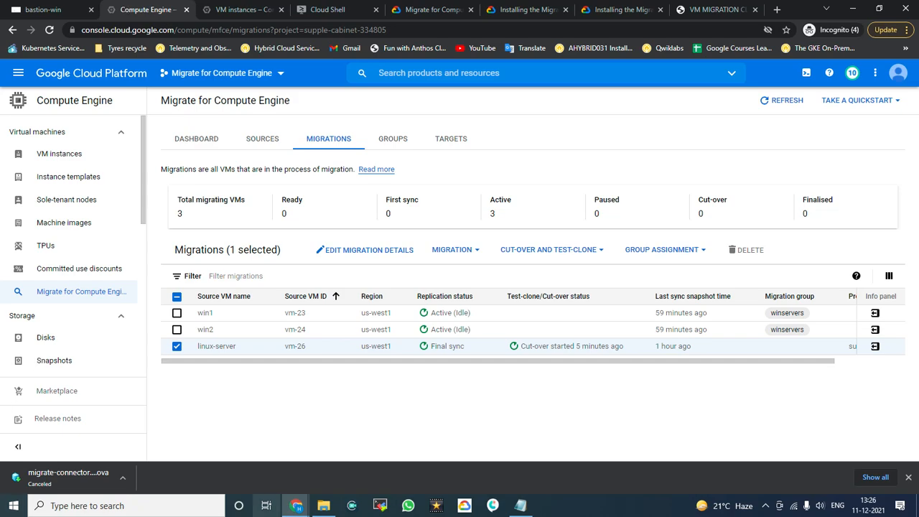
Step: Close the Tutorial panel so linux-server-clone's internal IP 10.138.0.2 is visible, then return to Migrations
click(211, 11)
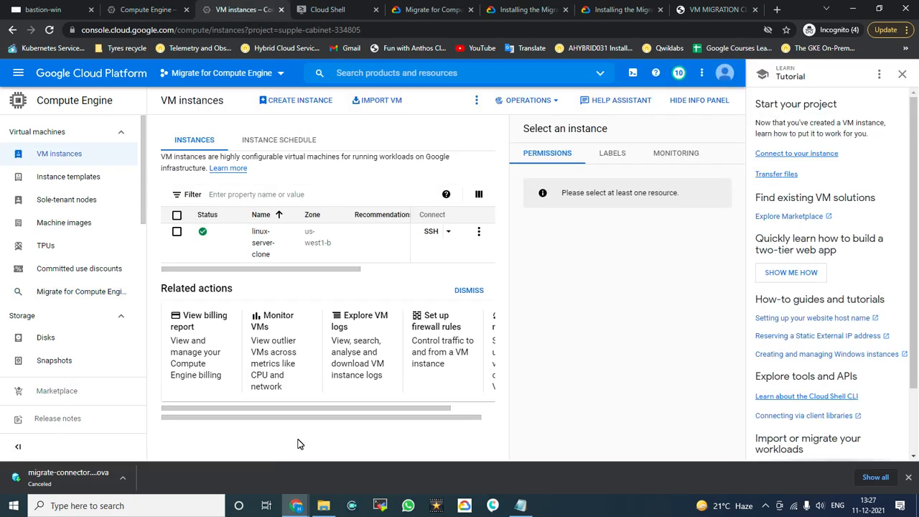
click(898, 75)
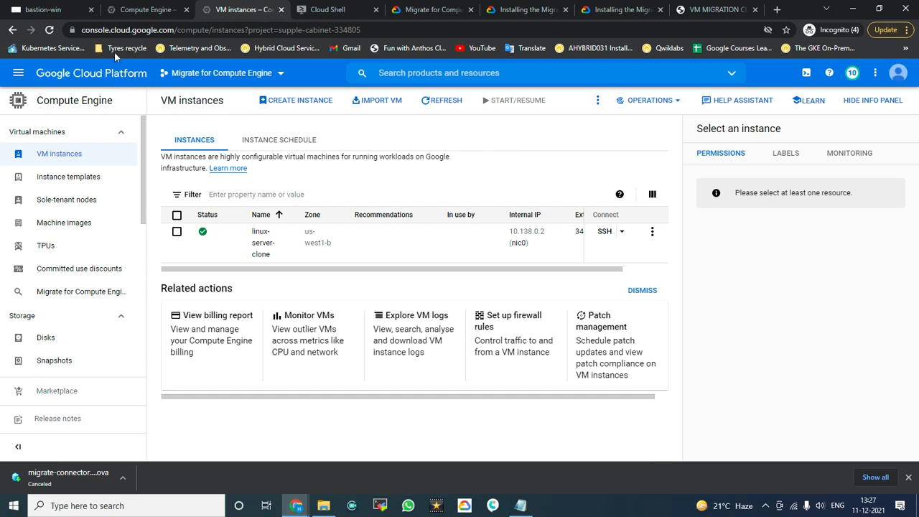
click(118, 10)
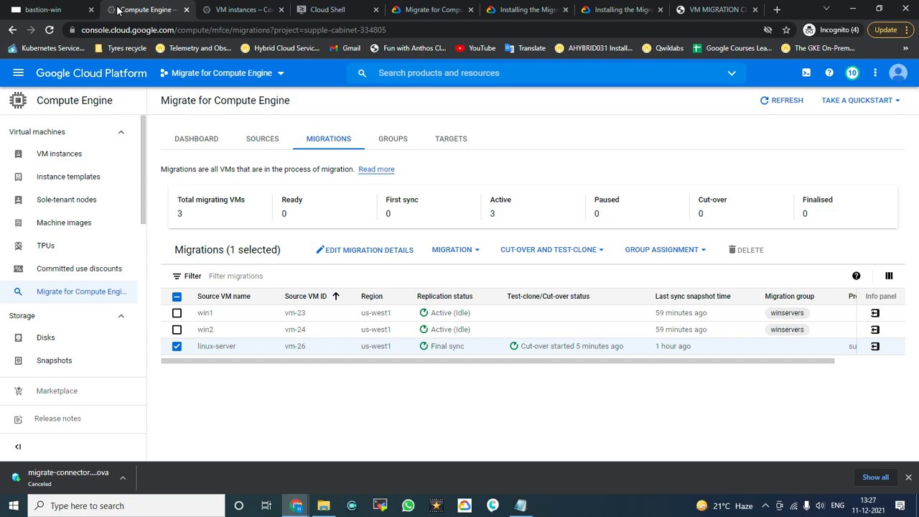
Step: Review the Migrations page, then go back to the VM instances list showing only linux-server-clone
click(486, 391)
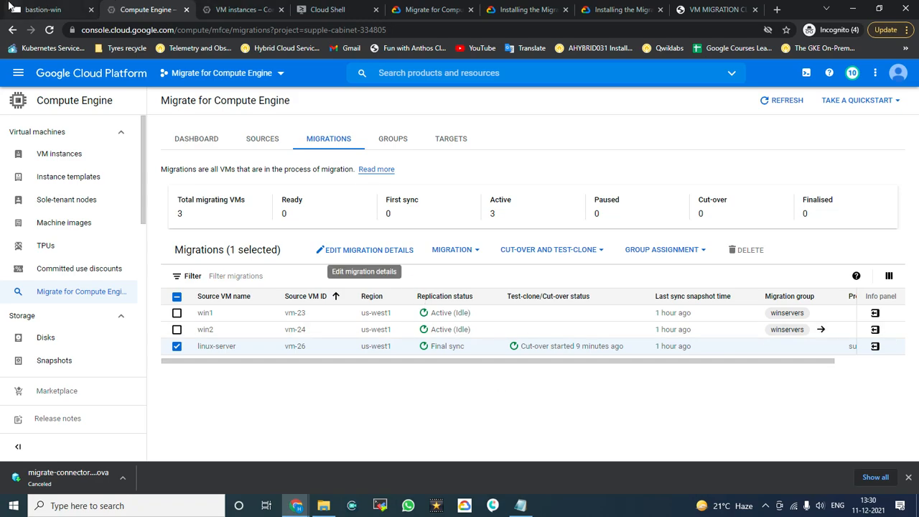
click(224, 10)
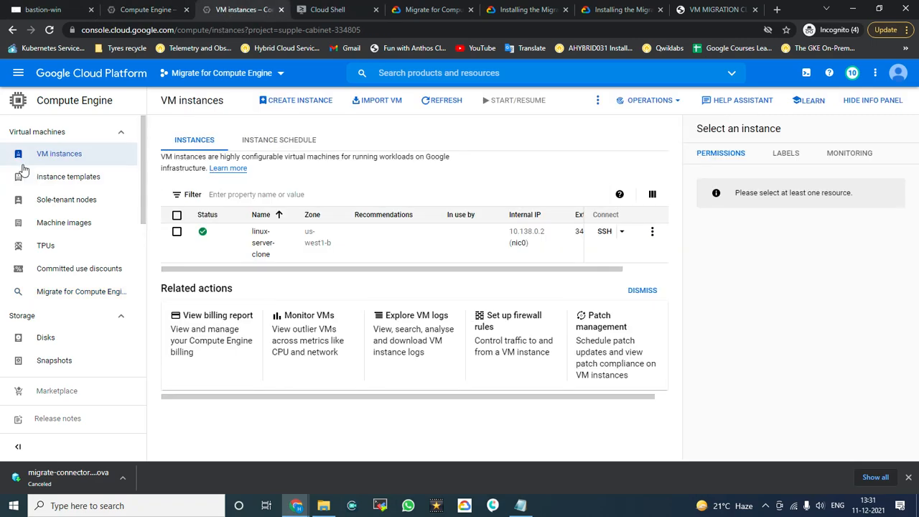
Step: Reload the VM instances list, return to Migrations, and dismiss the downloads bar while cut-over continues
click(63, 160)
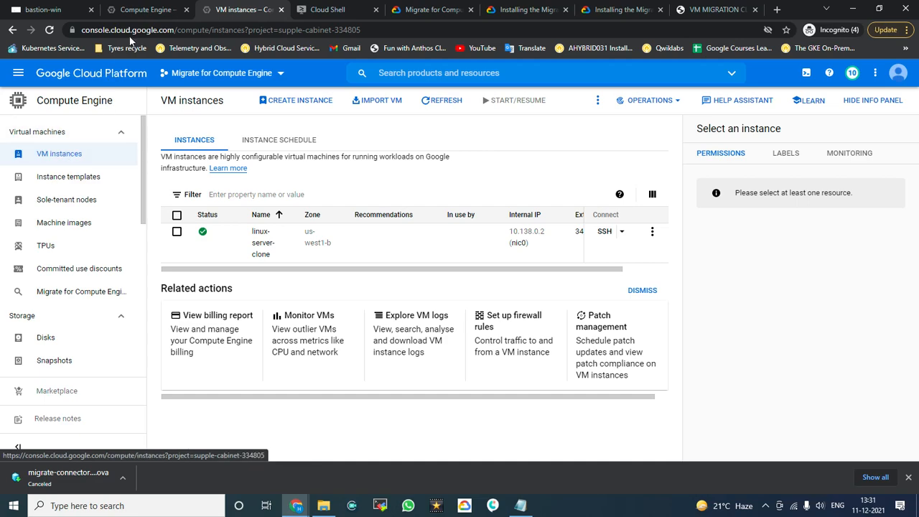
click(148, 9)
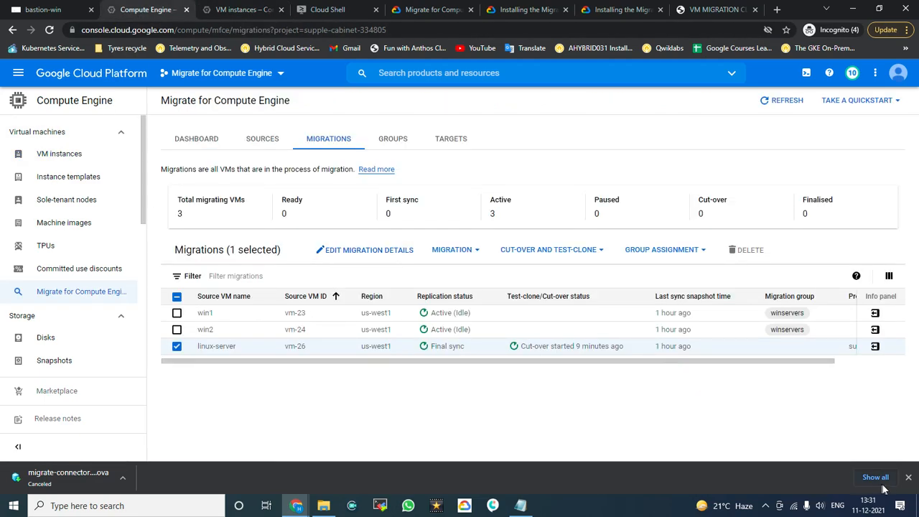
click(909, 477)
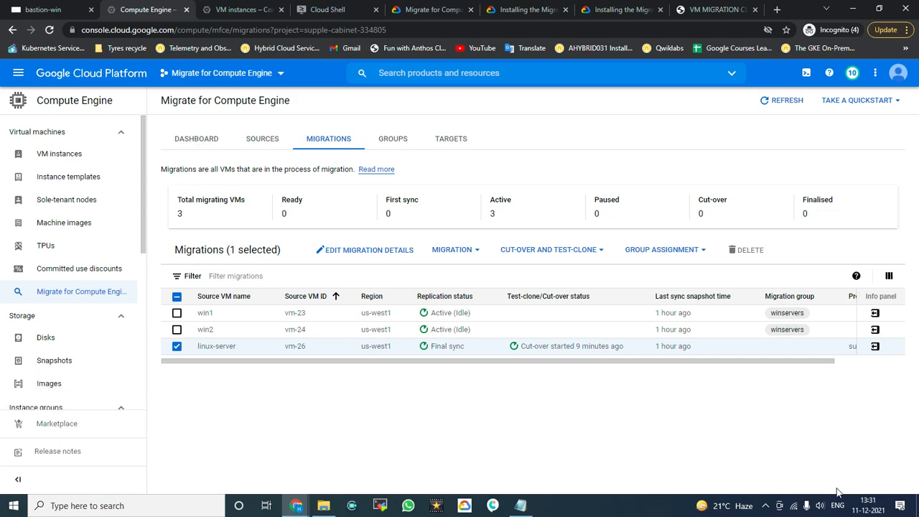
click(765, 506)
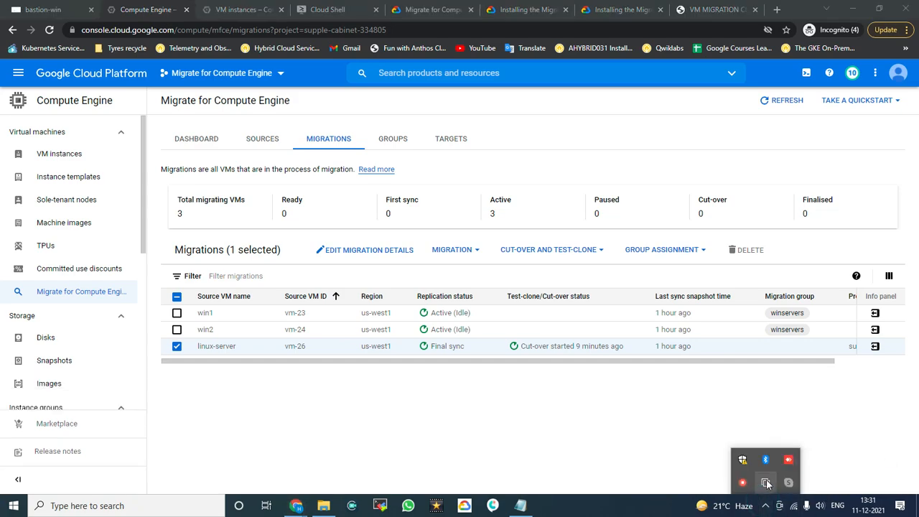
right_click(743, 482)
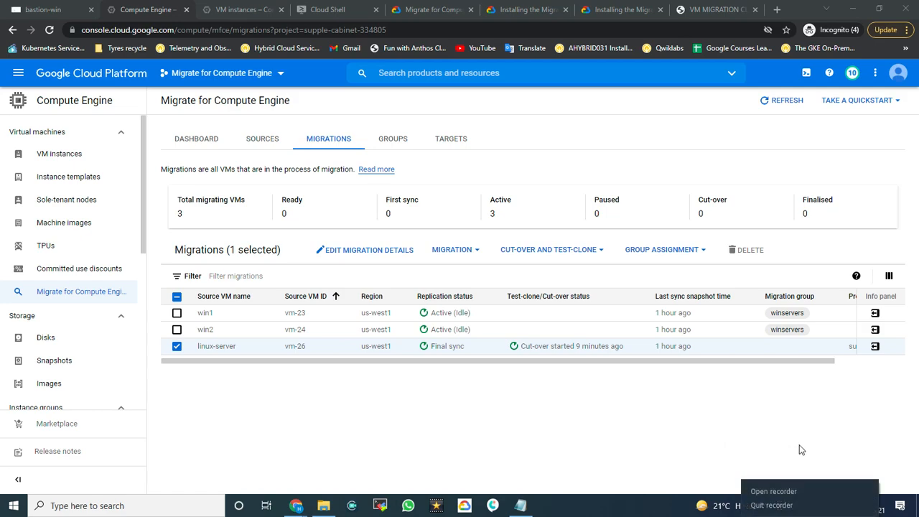
click(789, 490)
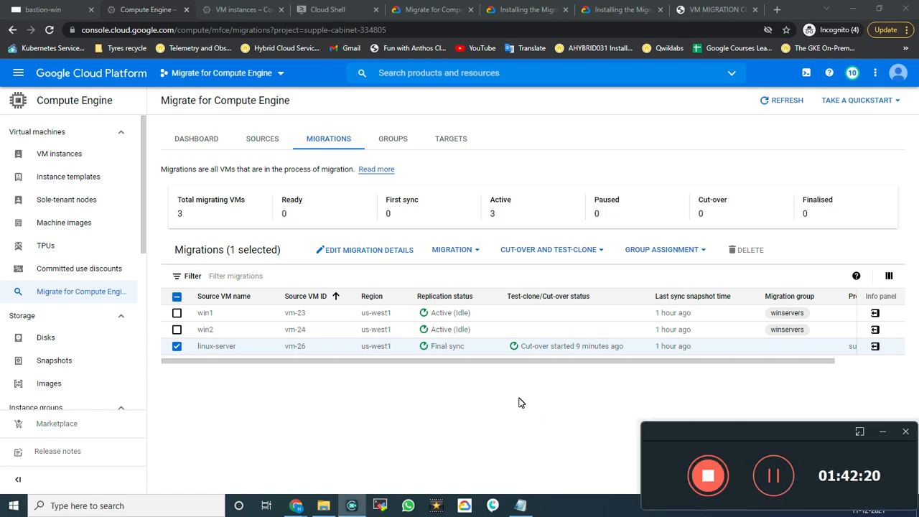
Step: Reload the VM instances list so the new linux-server at 10.138.0.3 appears
click(772, 471)
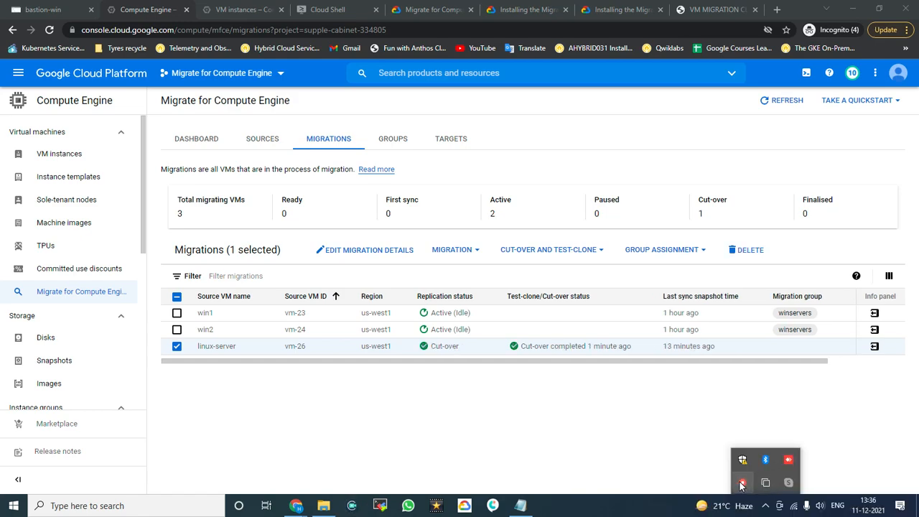
right_click(739, 482)
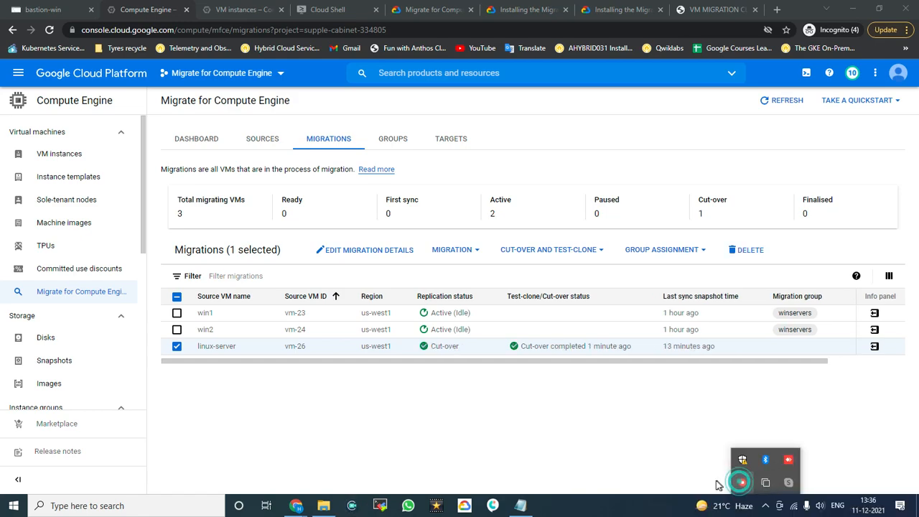
click(663, 460)
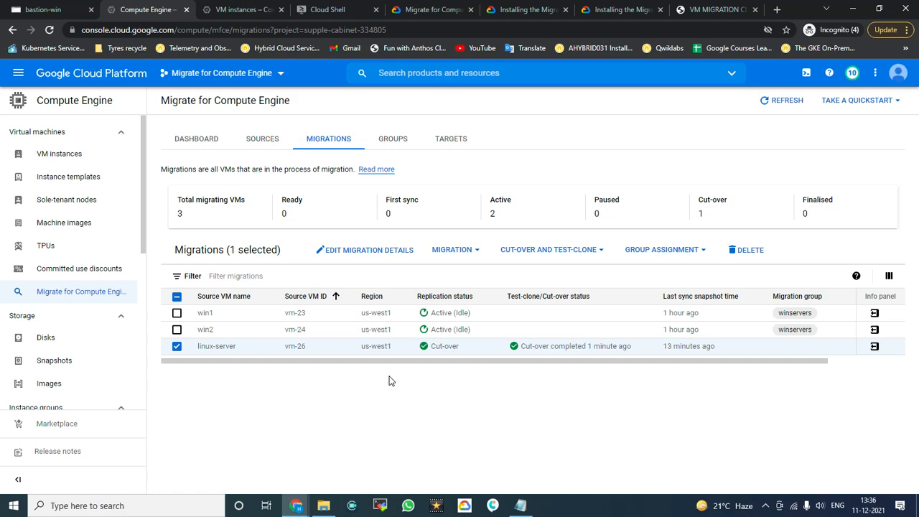
click(211, 8)
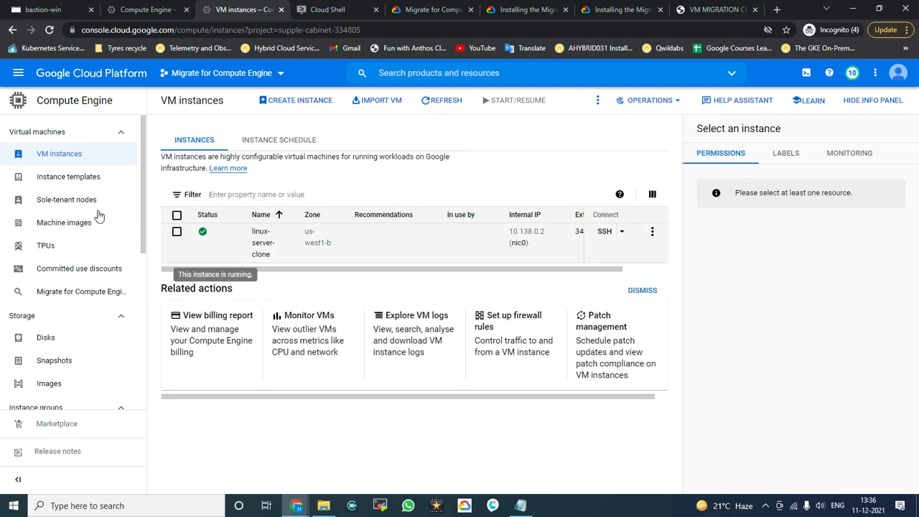
click(48, 158)
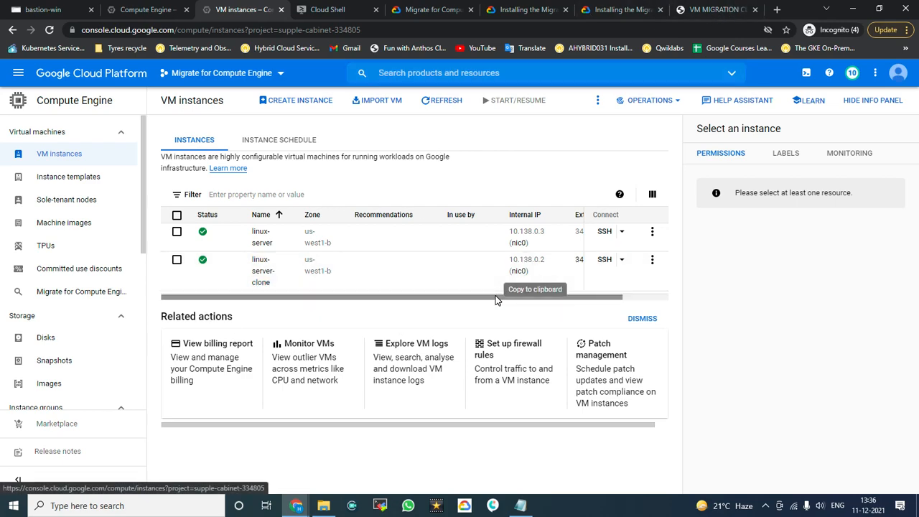
scroll(559, 297, right, 1)
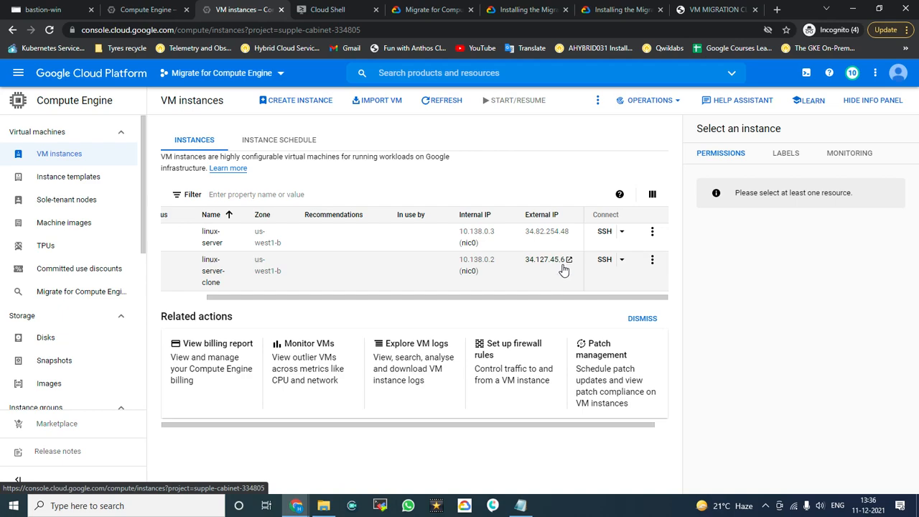
Step: Refresh the clone's demo page, then tick the linux-server row in the VM instances table
click(701, 9)
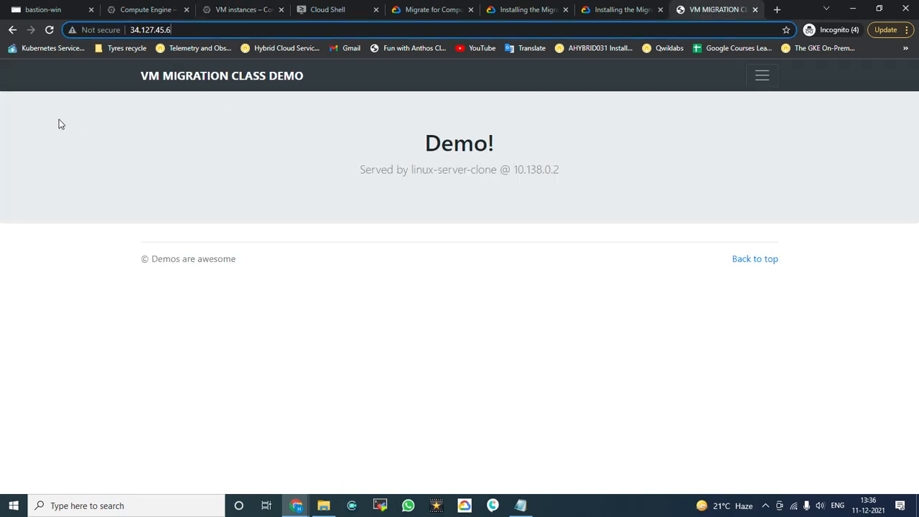
click(49, 30)
click(241, 6)
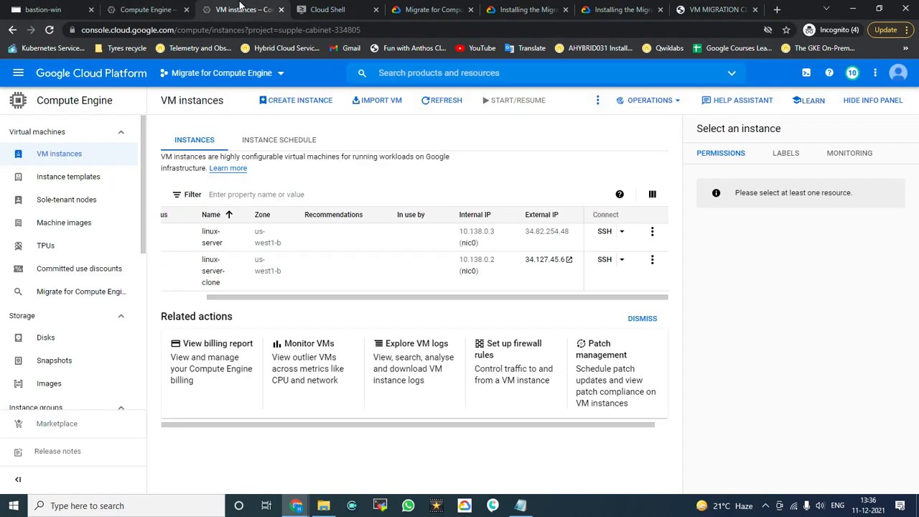
drag(316, 297, 268, 296)
click(259, 239)
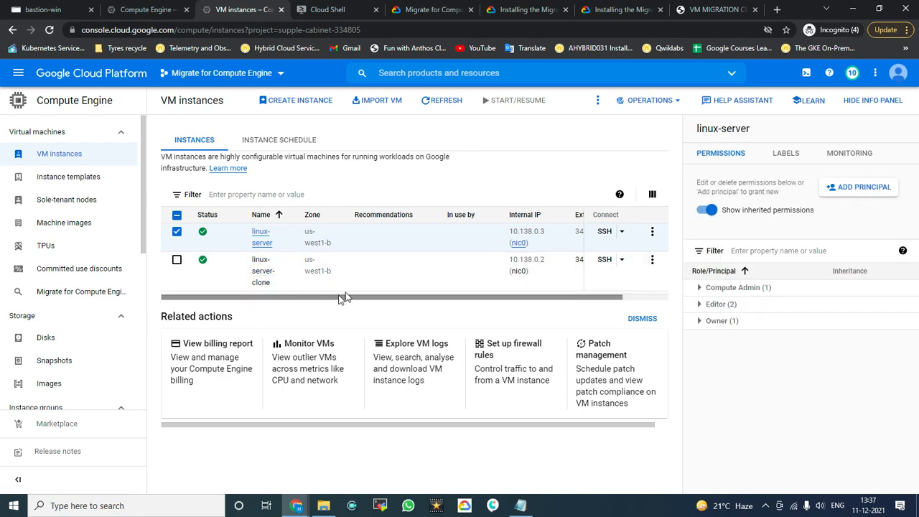
Step: Edit linux-server to allow HTTP and HTTPS firewall traffic, and save the change
click(263, 242)
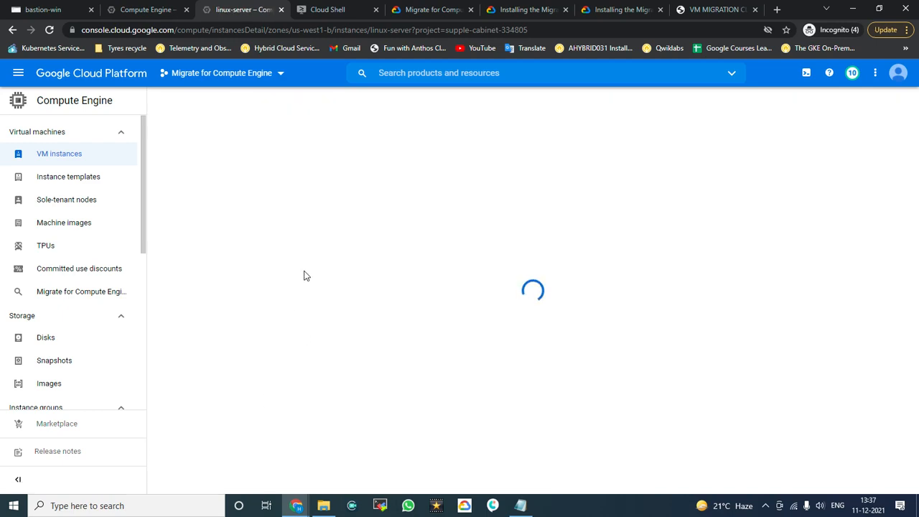
scroll(364, 316, down, 6)
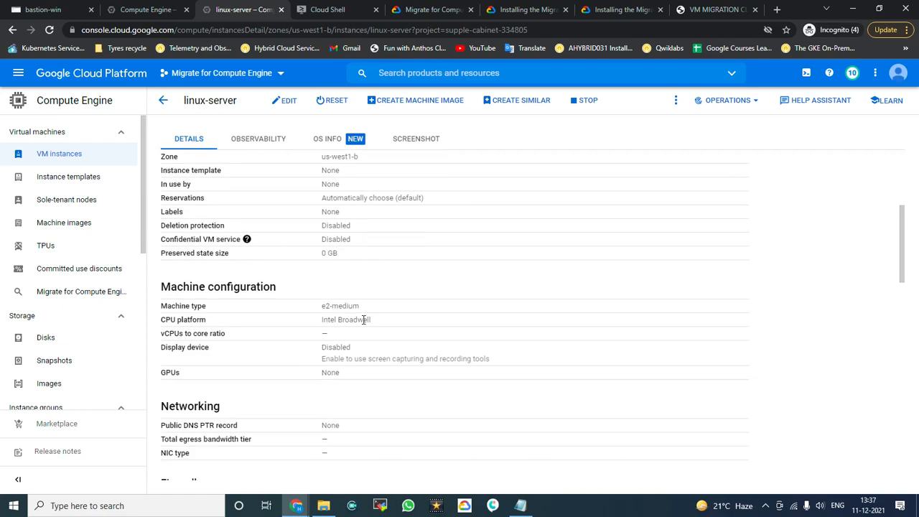
click(288, 102)
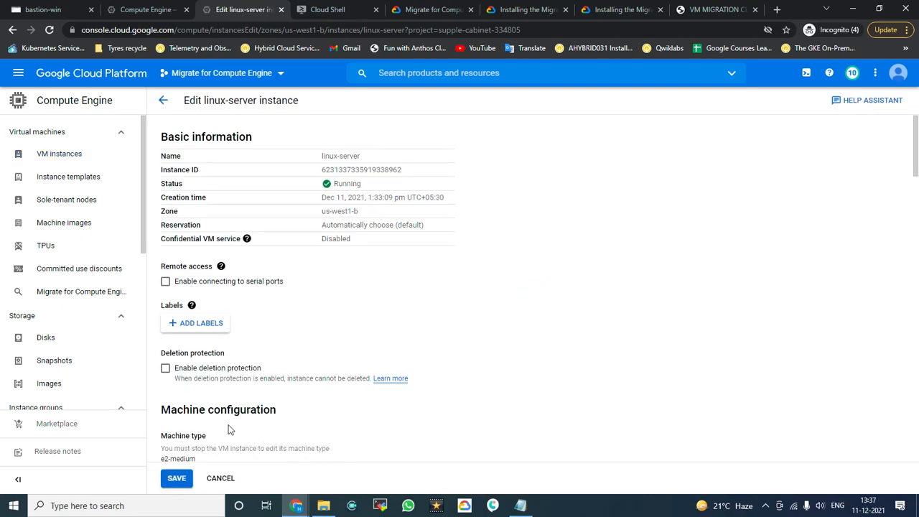
scroll(237, 417, down, 4)
scroll(215, 398, down, 2)
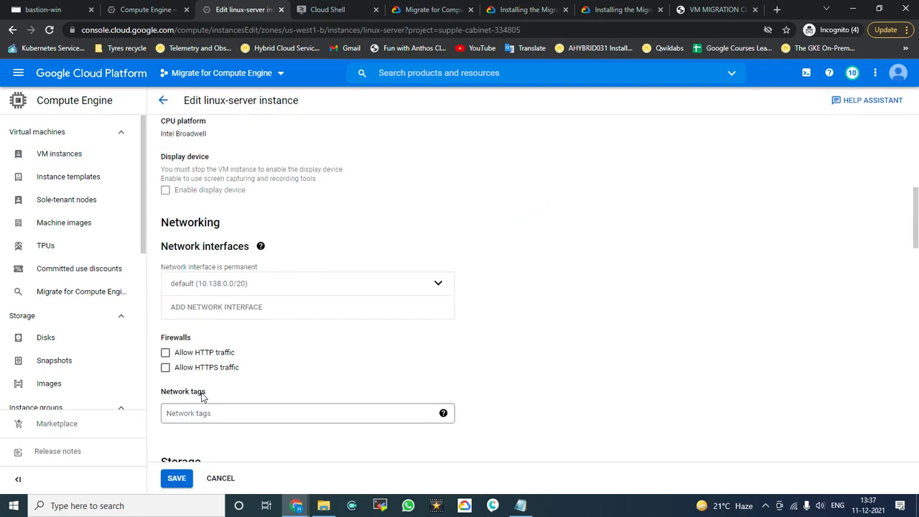
click(190, 367)
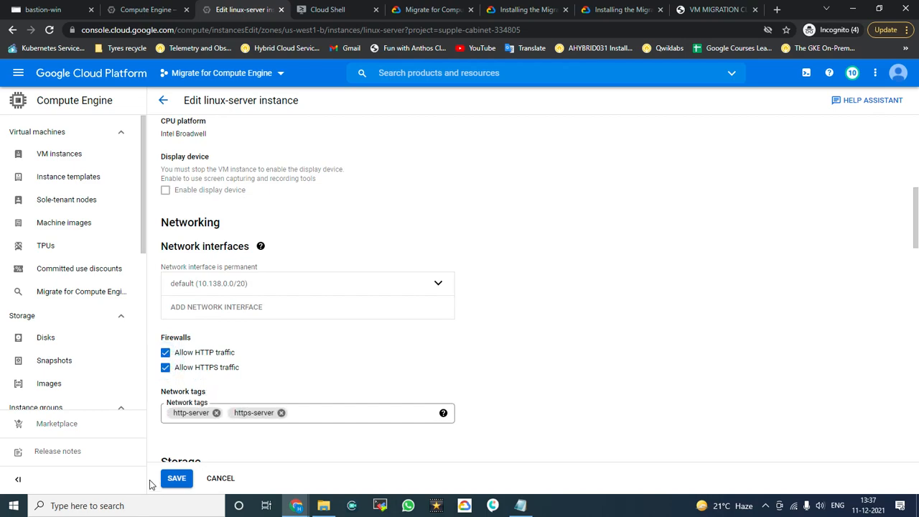
click(176, 479)
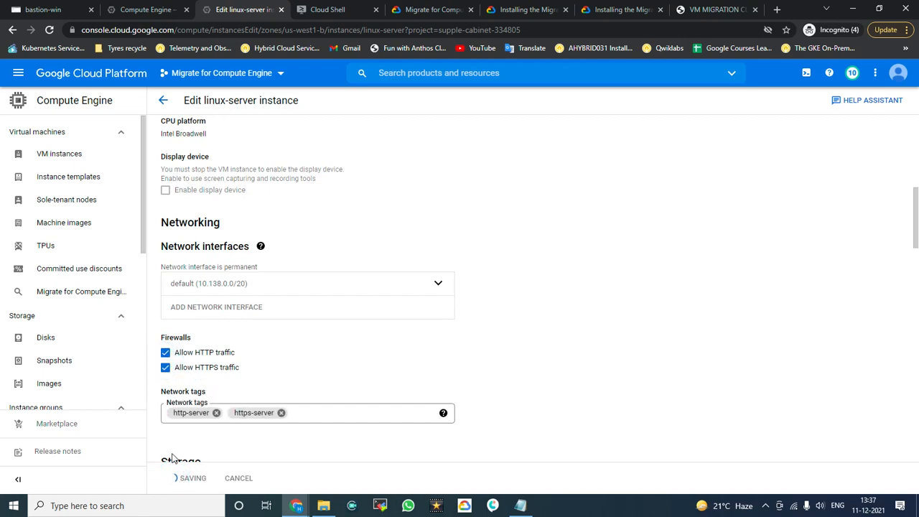
scroll(381, 296, down, 4)
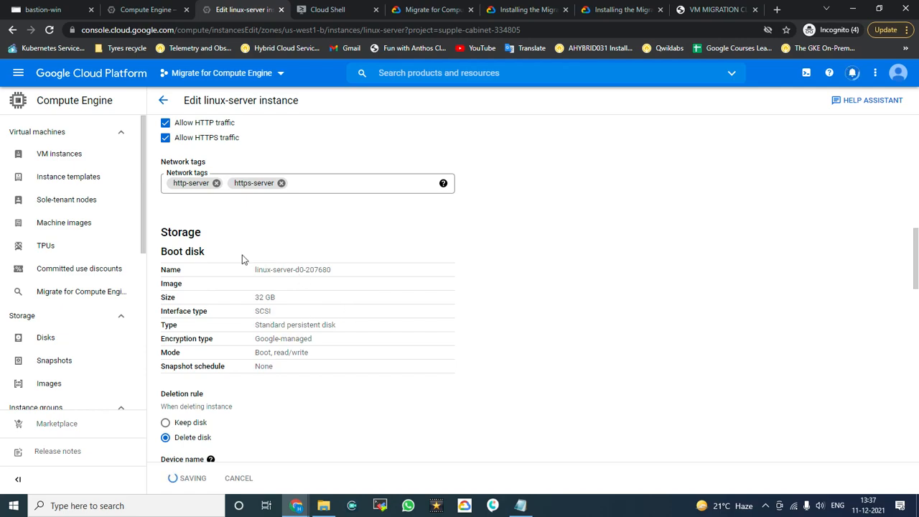
scroll(340, 275, up, 2)
scroll(339, 271, up, 6)
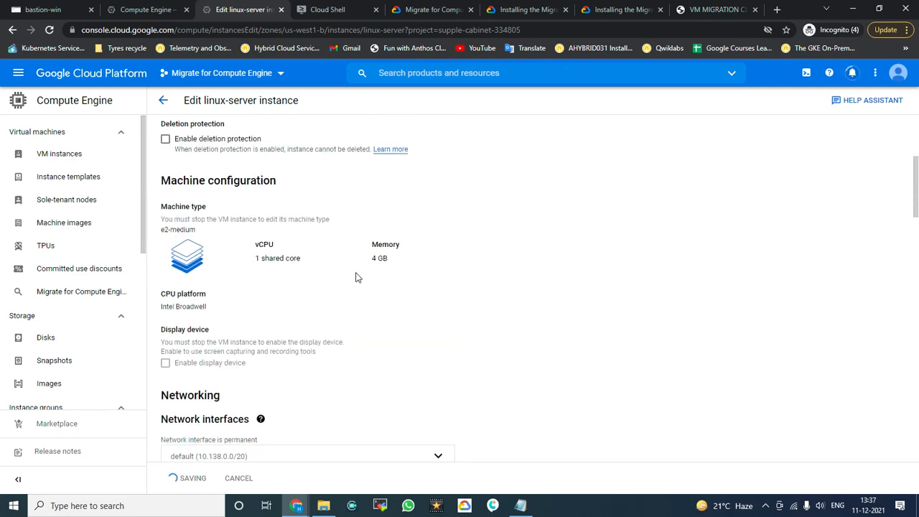
scroll(358, 277, up, 2)
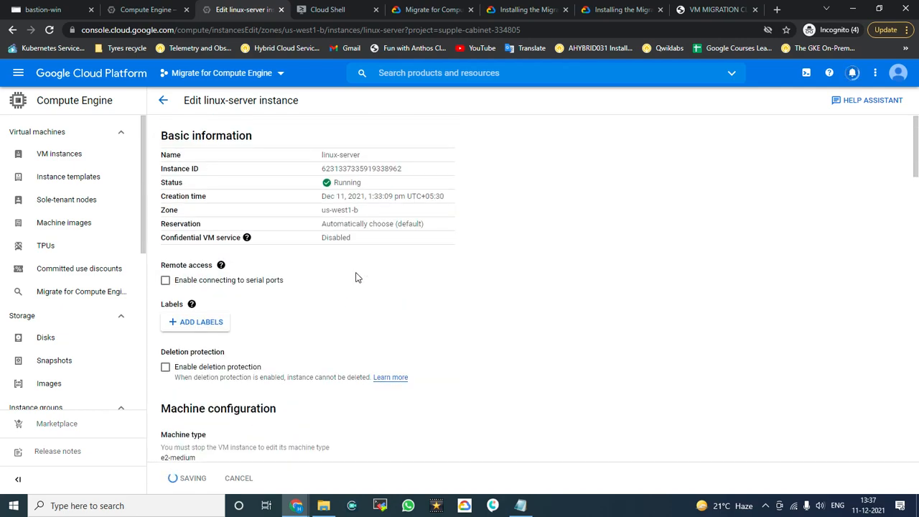
scroll(358, 278, down, 10)
scroll(357, 278, down, 8)
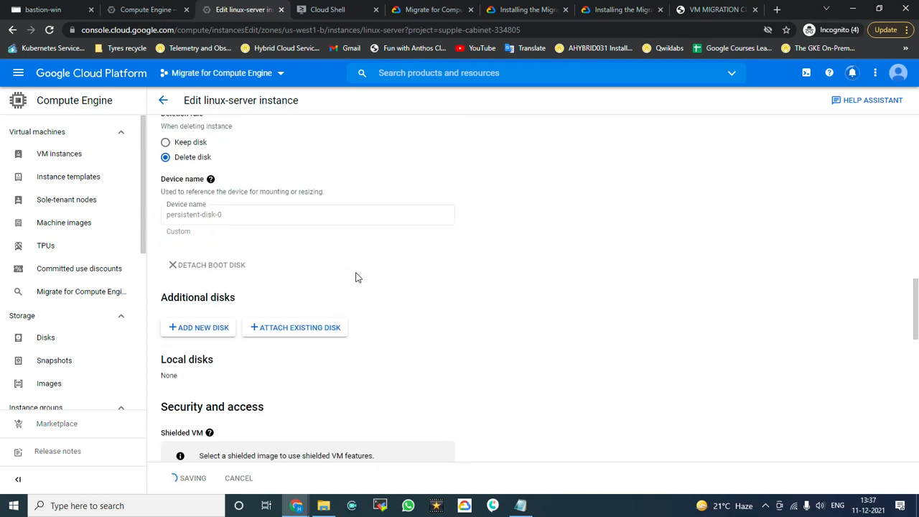
scroll(357, 278, down, 5)
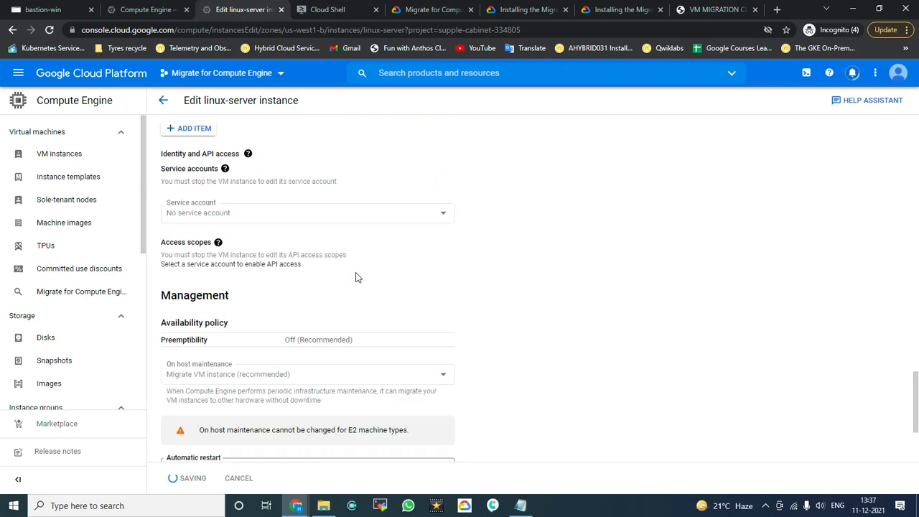
scroll(358, 277, up, 7)
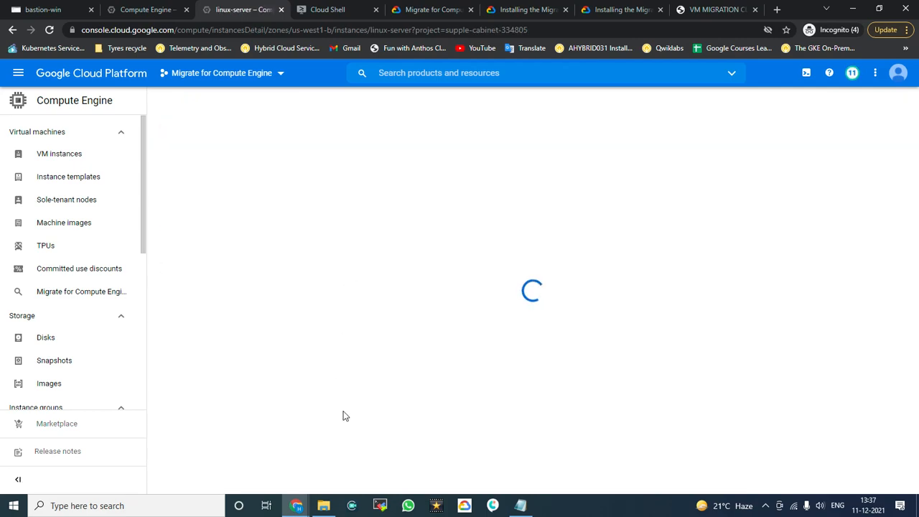
Step: Open linux-server's external IP 34.82.254.48 in a new browser tab
scroll(423, 318, down, 2)
scroll(422, 318, down, 6)
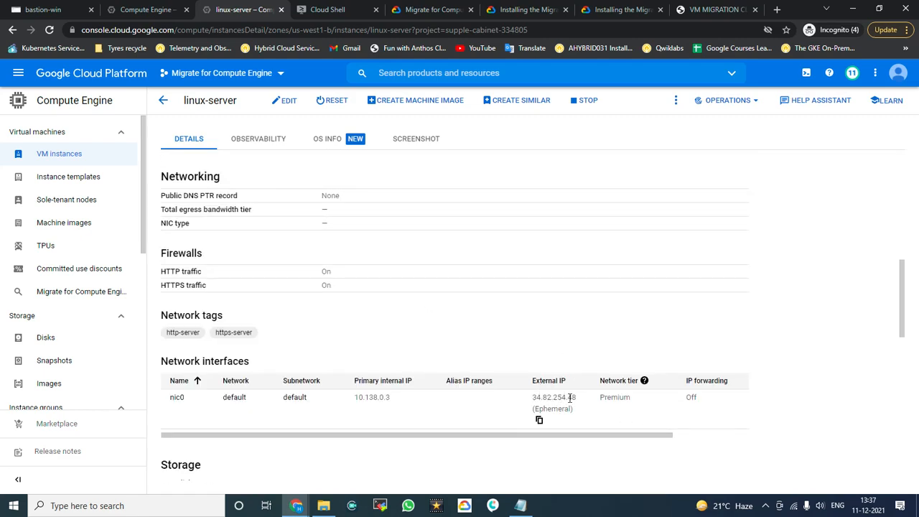
double_click(576, 397)
key(ctrl+c)
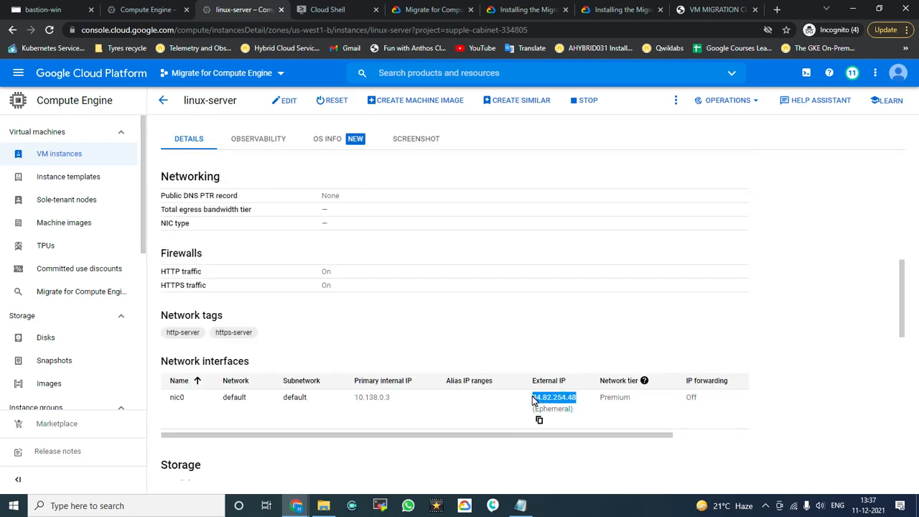
key(ctrl+t)
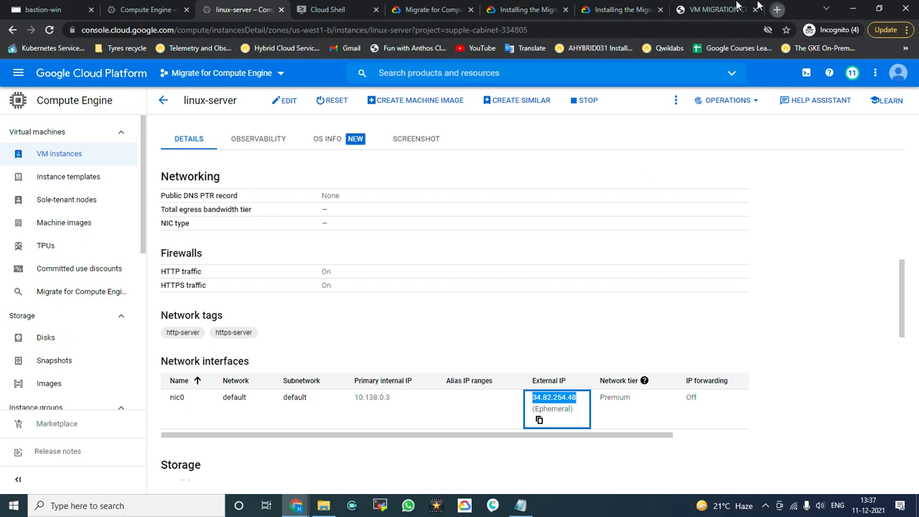
key(ctrl+v)
key(Return)
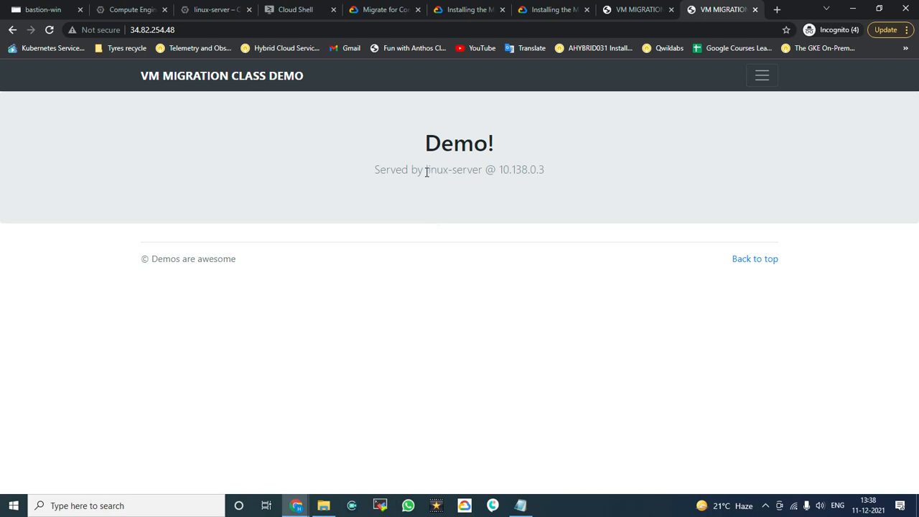
Step: Compare the server names shown on the linux-server and linux-server-clone Demo pages
drag(426, 171, 484, 173)
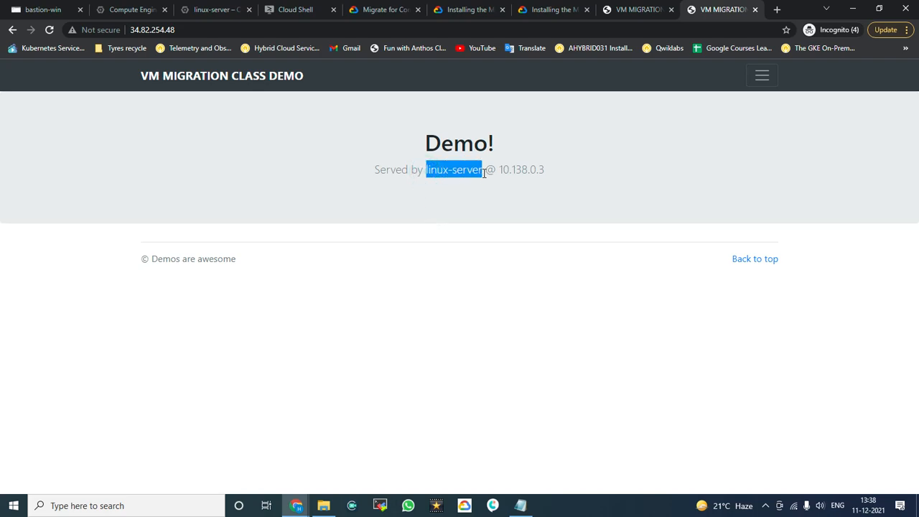
click(639, 9)
drag(413, 170, 496, 171)
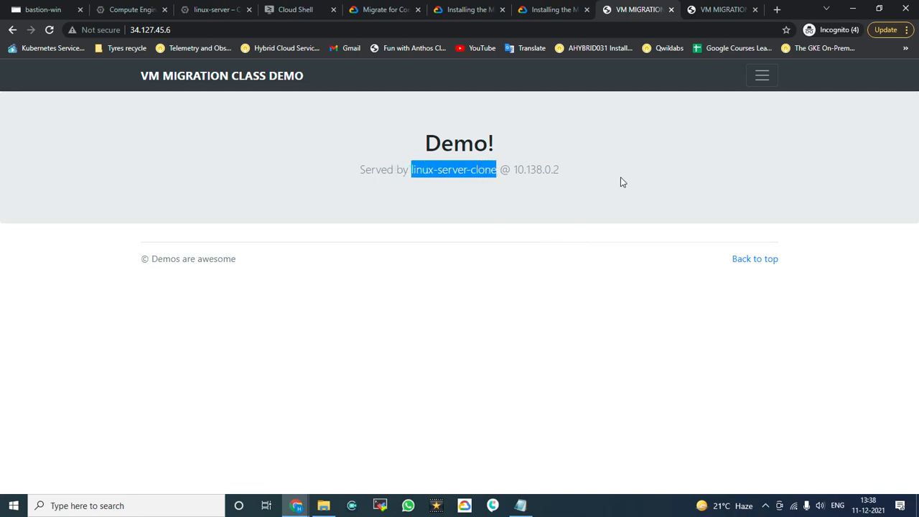
click(722, 9)
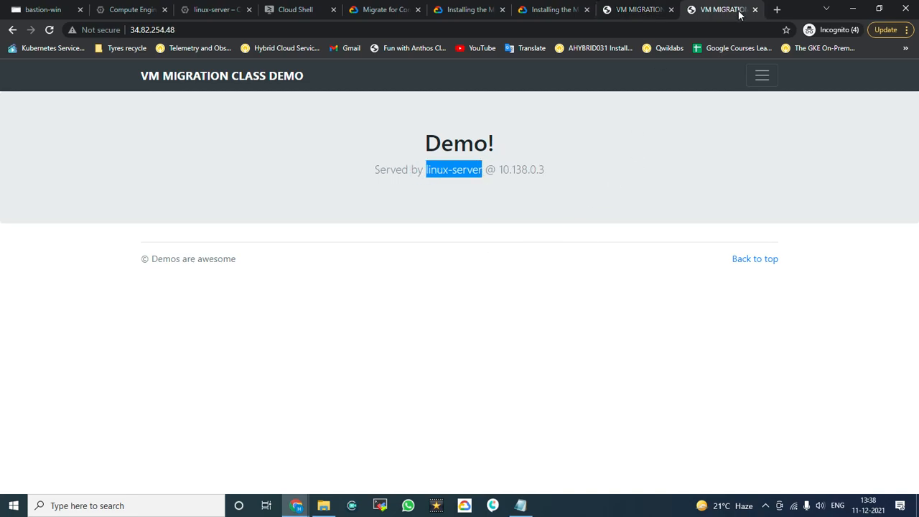
click(643, 9)
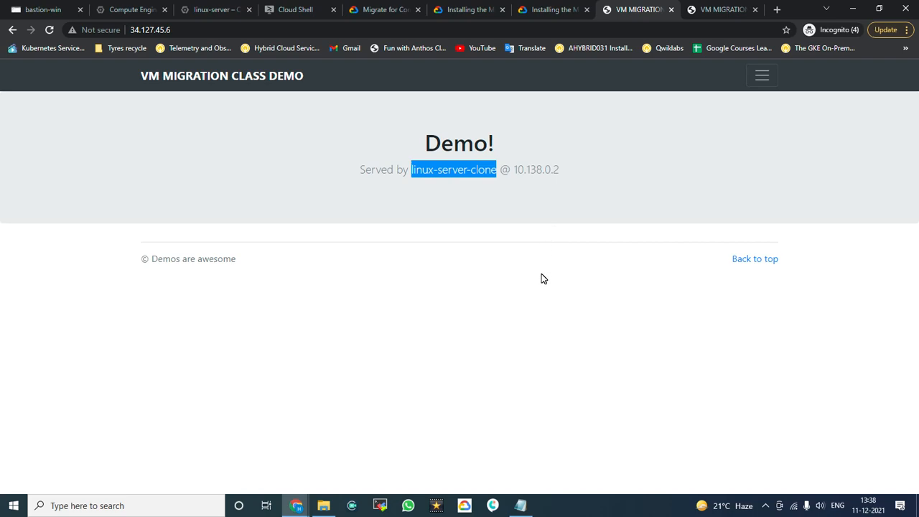
click(568, 353)
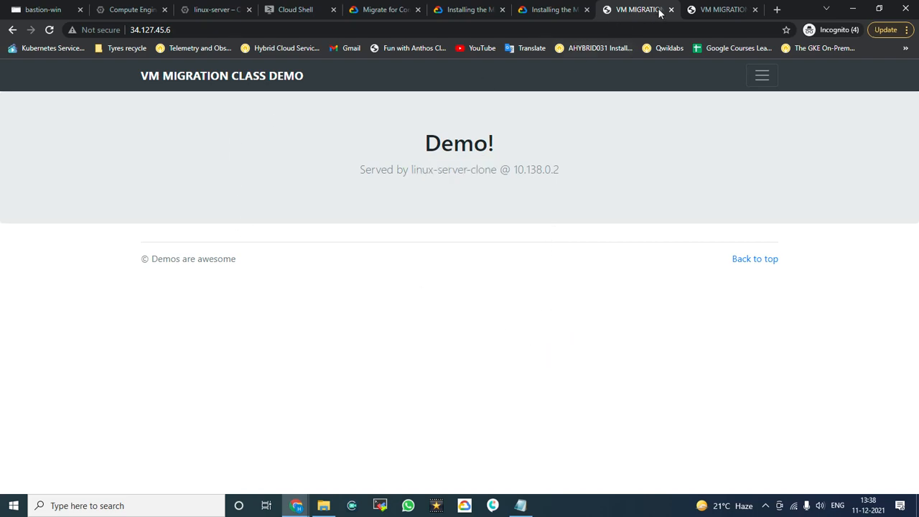
click(708, 10)
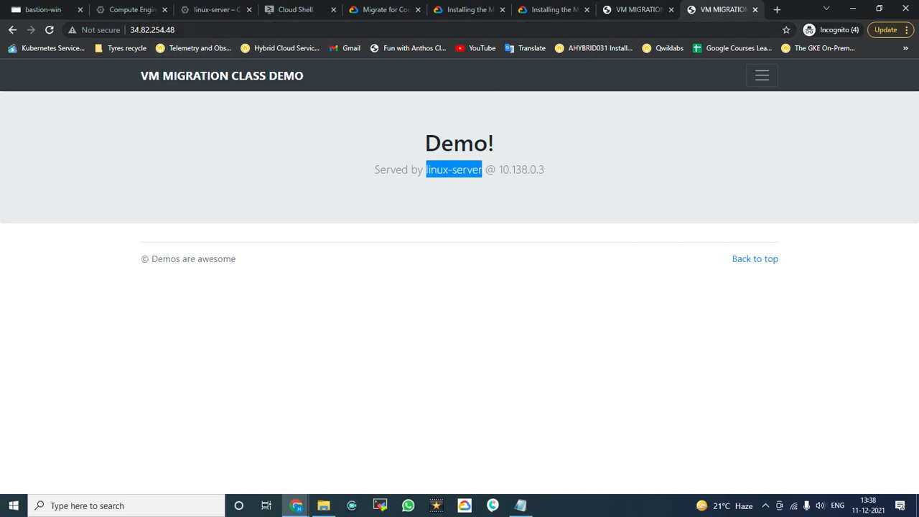
click(199, 28)
click(199, 122)
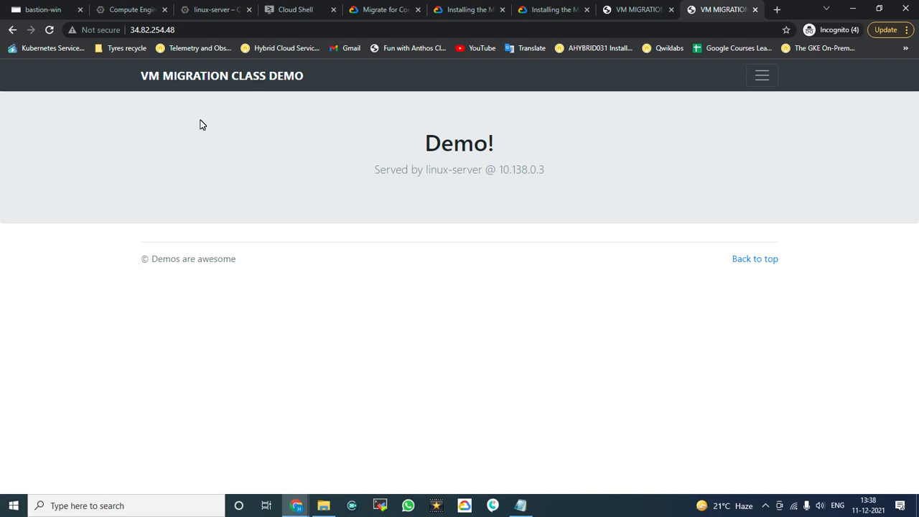
Step: Return to the VM instances list, then switch to the bastion-win remote desktop
click(213, 9)
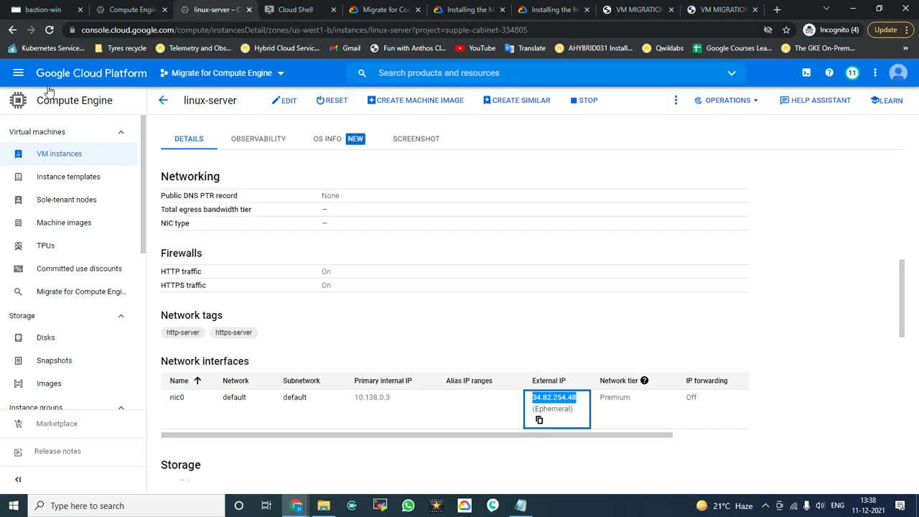
click(65, 157)
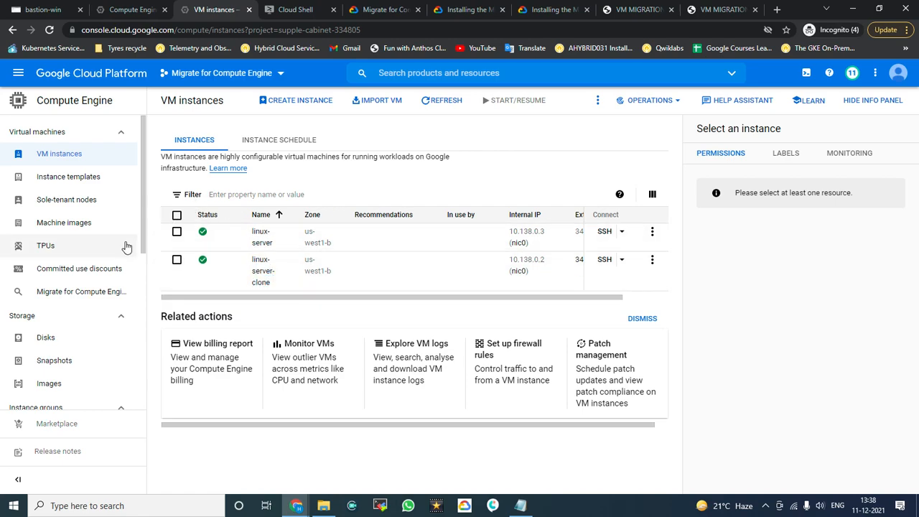
click(36, 8)
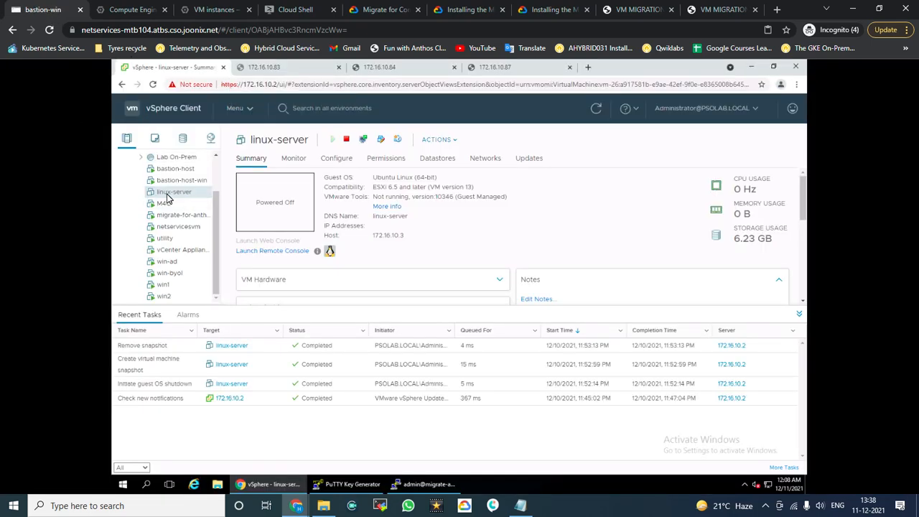
Step: View the original demo page at 172.16.10.83, then copy the migrated server's address
click(267, 68)
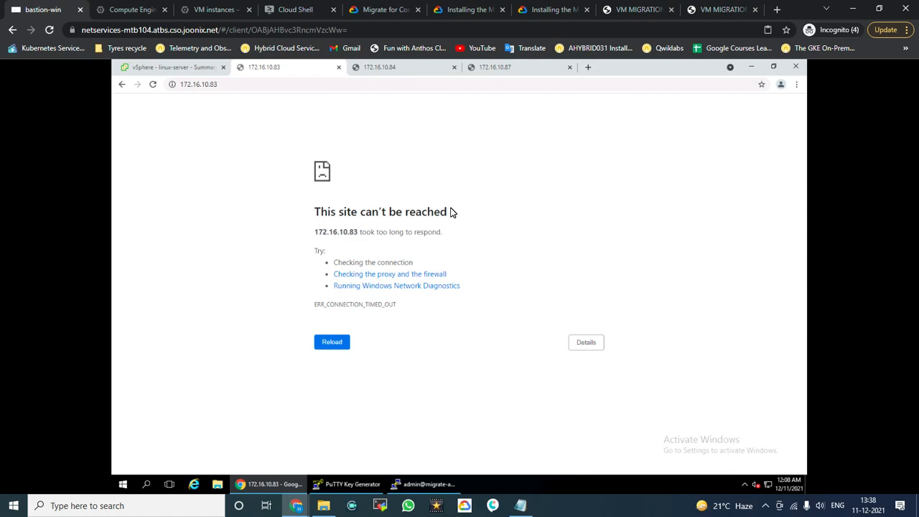
click(715, 12)
click(335, 32)
key(ctrl+c)
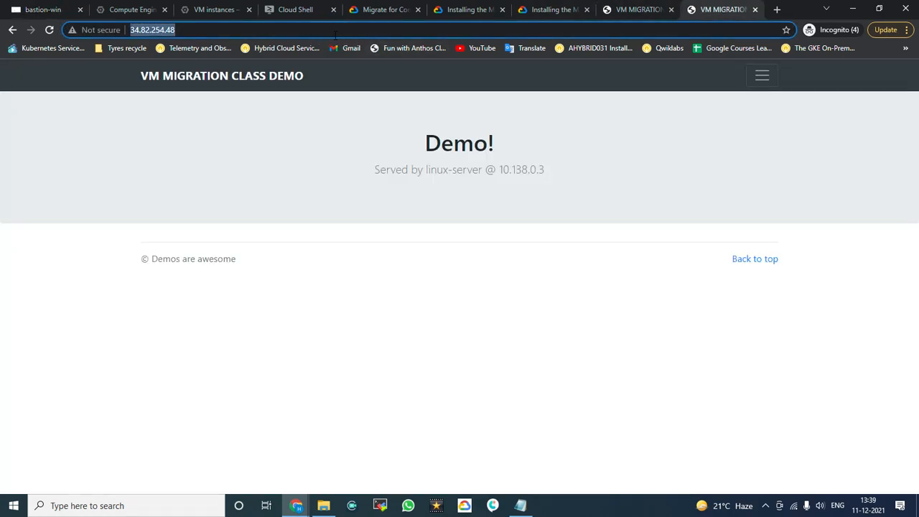
click(43, 9)
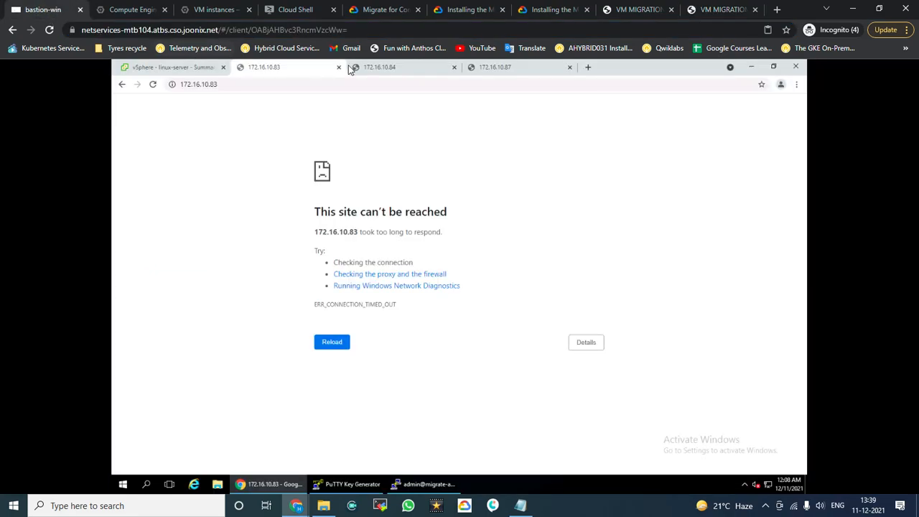
Step: Load the demo page at 34.82.254.48 in the remote desktop's browser
click(334, 85)
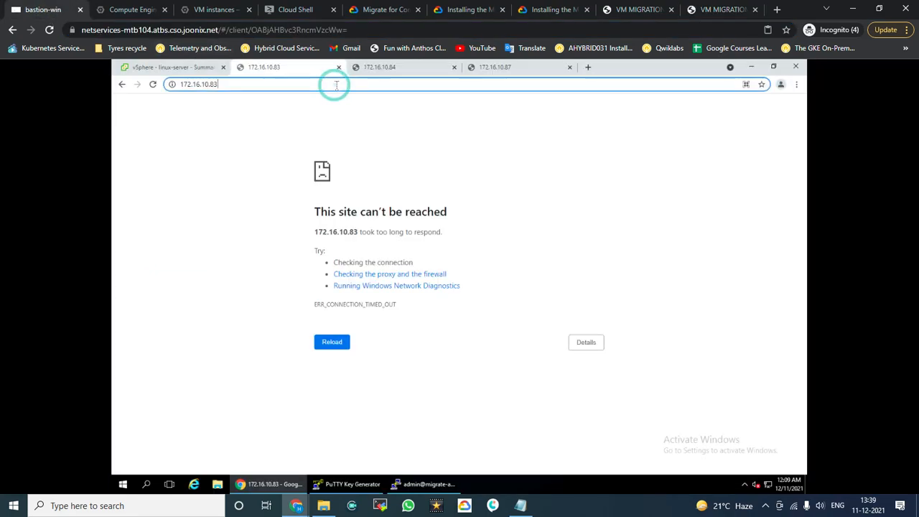
key(ctrl+a)
key(ctrl+v)
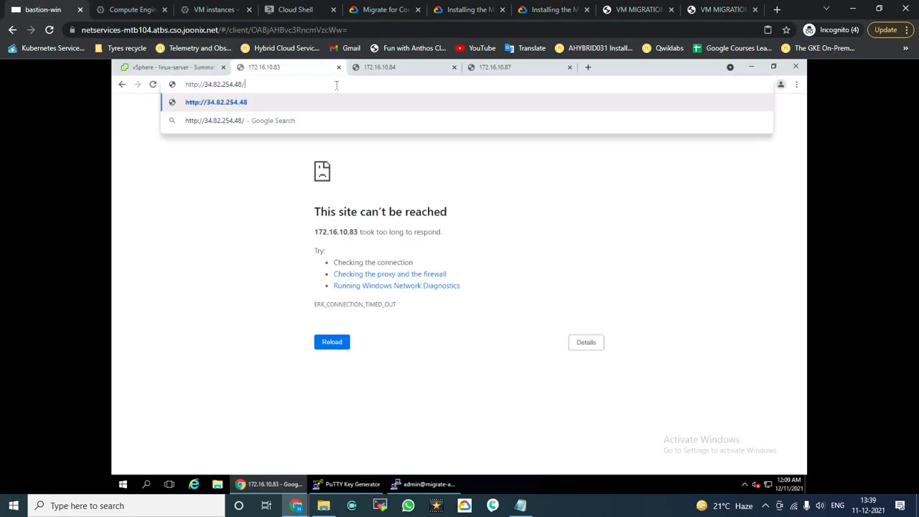
key(BackSpace)
key(Return)
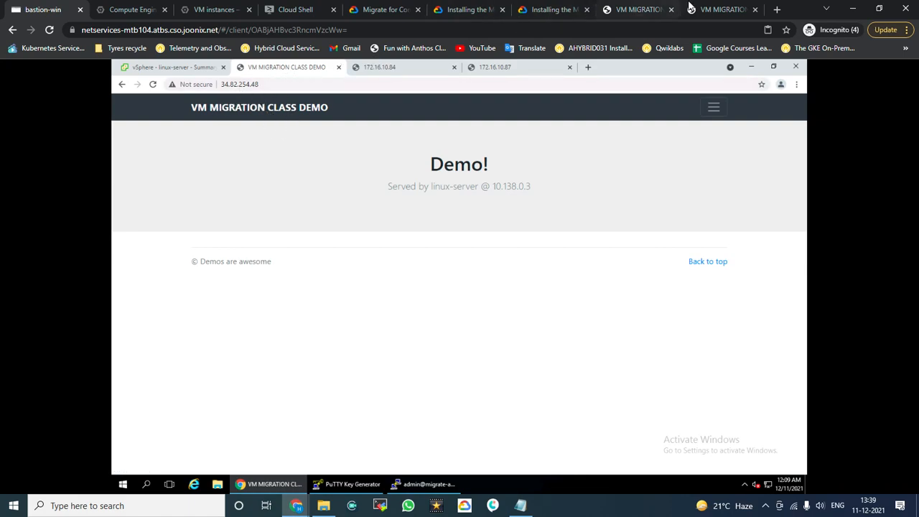
Step: Compare with the local demo page, then return to the Compute Engine migrations list
click(713, 9)
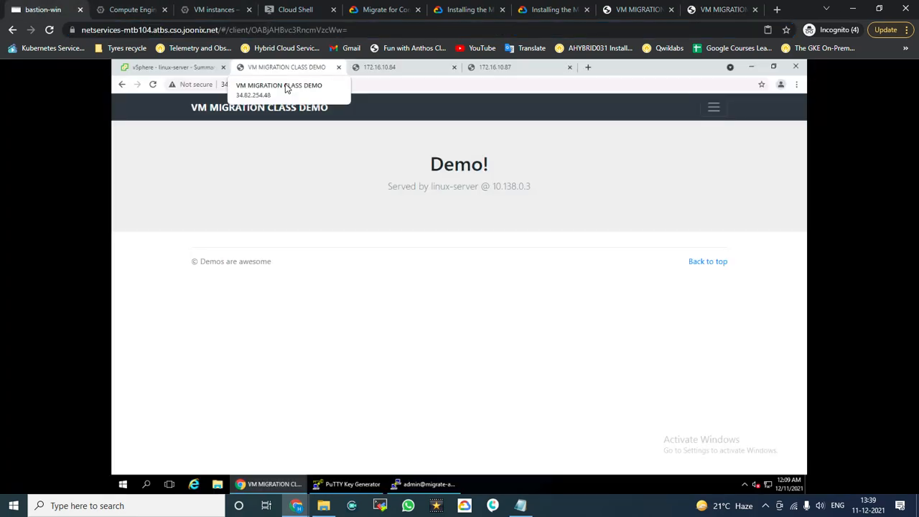
click(51, 10)
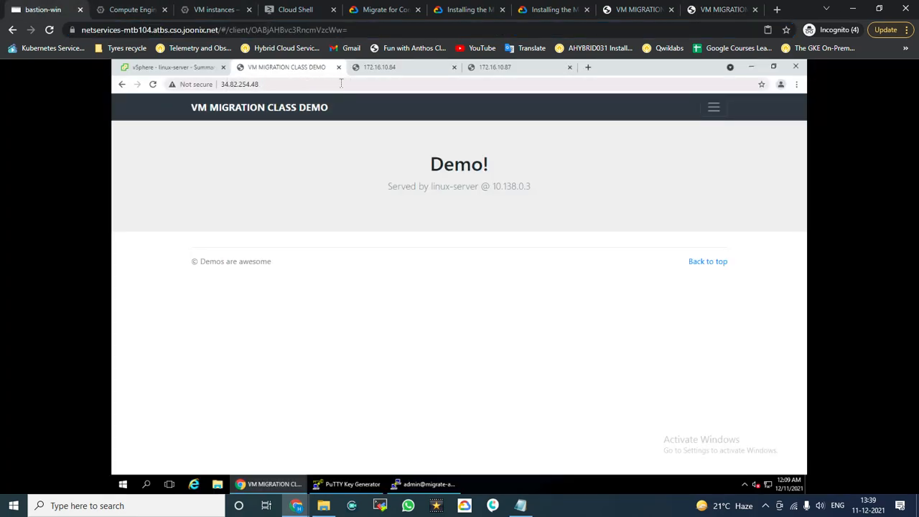
click(263, 86)
click(622, 172)
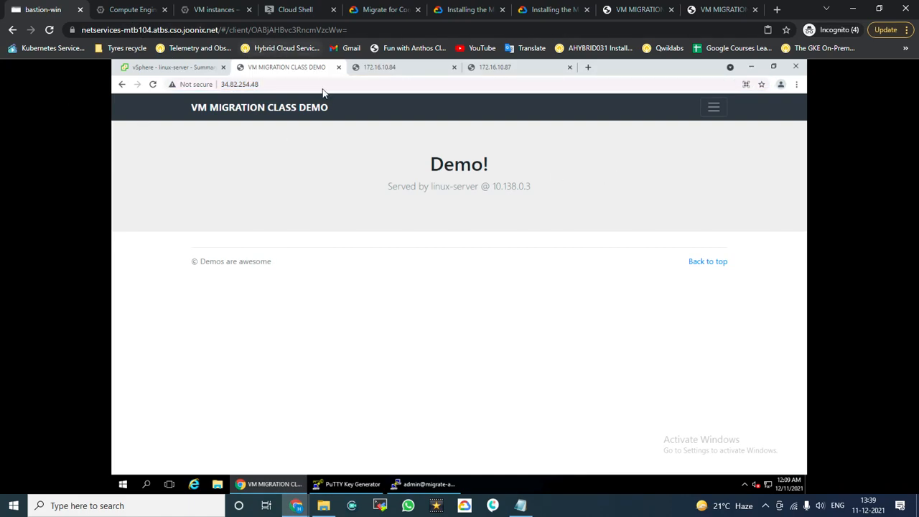
click(160, 67)
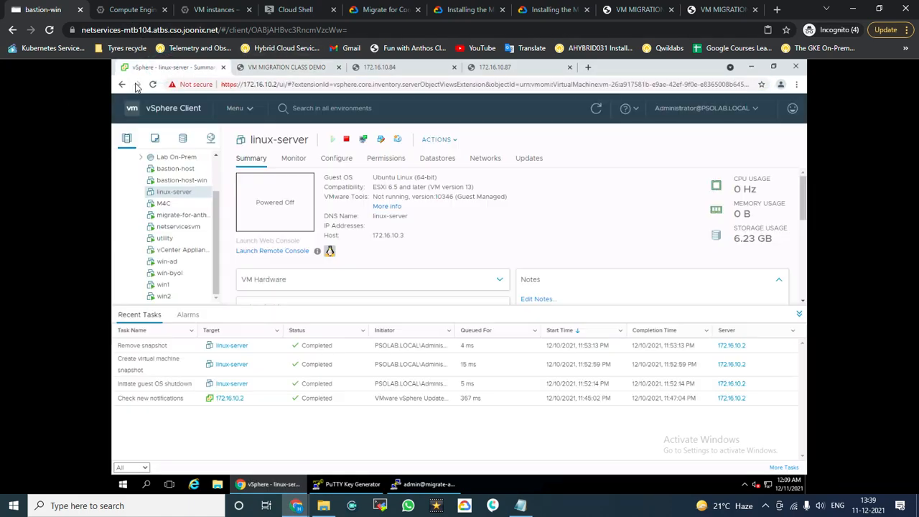
click(141, 11)
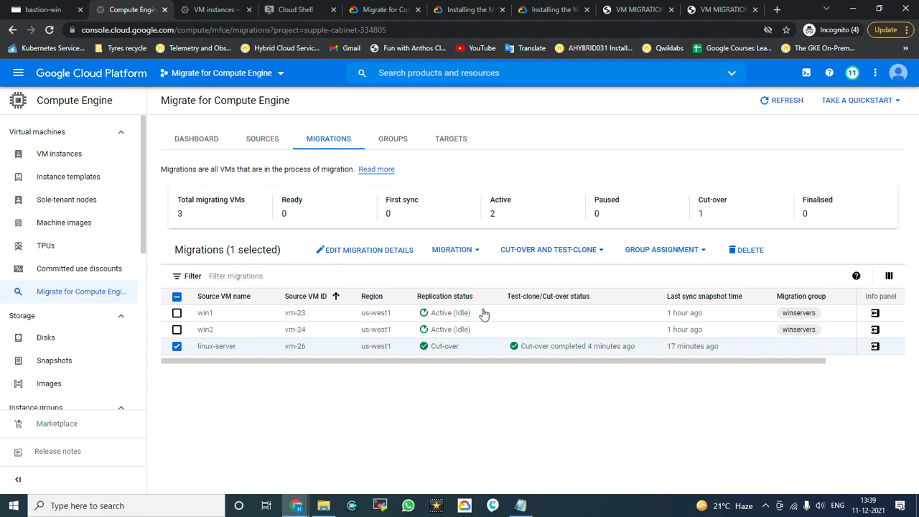
Step: Delete the linux-server-clone instance from its More actions menu, then go back to Migrations
click(210, 10)
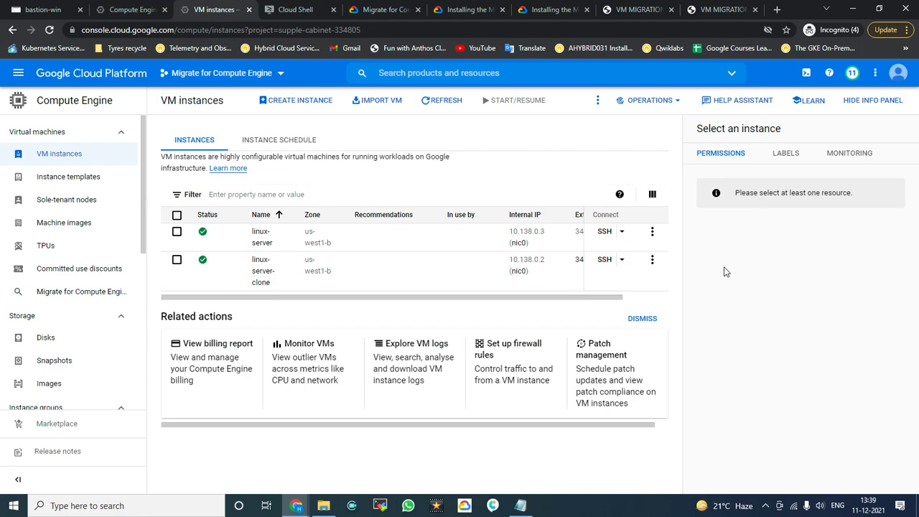
click(653, 261)
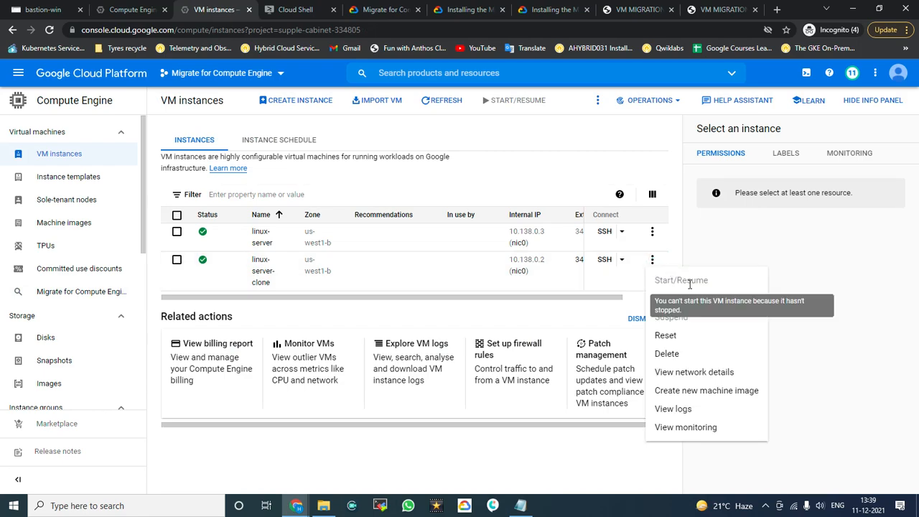
click(687, 352)
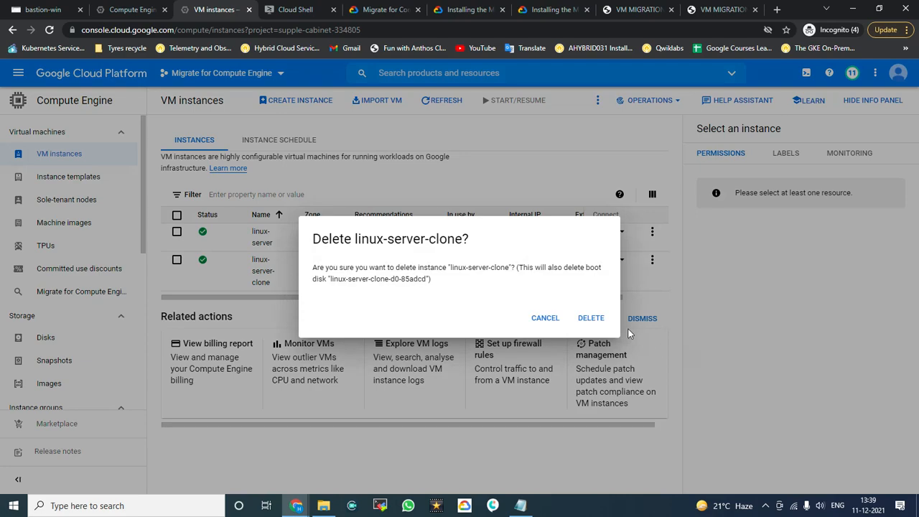
click(586, 316)
click(584, 318)
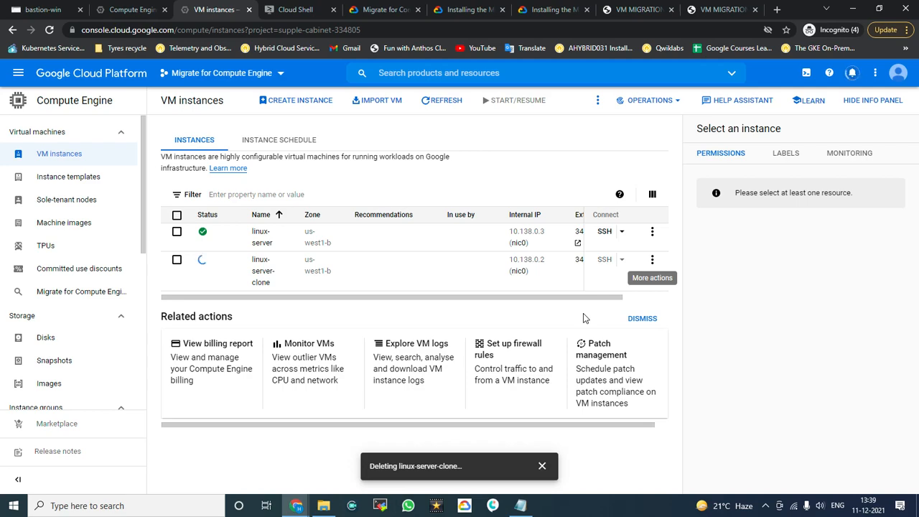
click(112, 8)
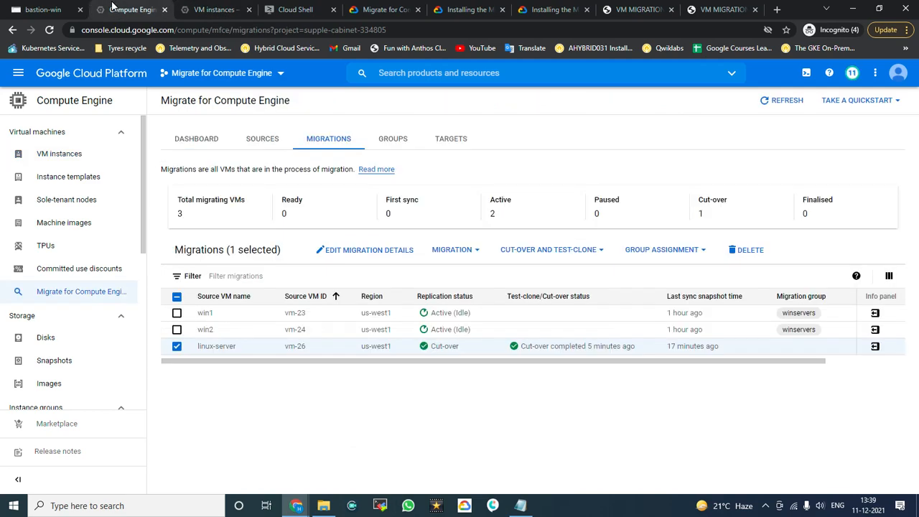
Step: Select win1 and win2 instead of linux-server and open EDIT MIGRATION DETAILS for both
click(177, 346)
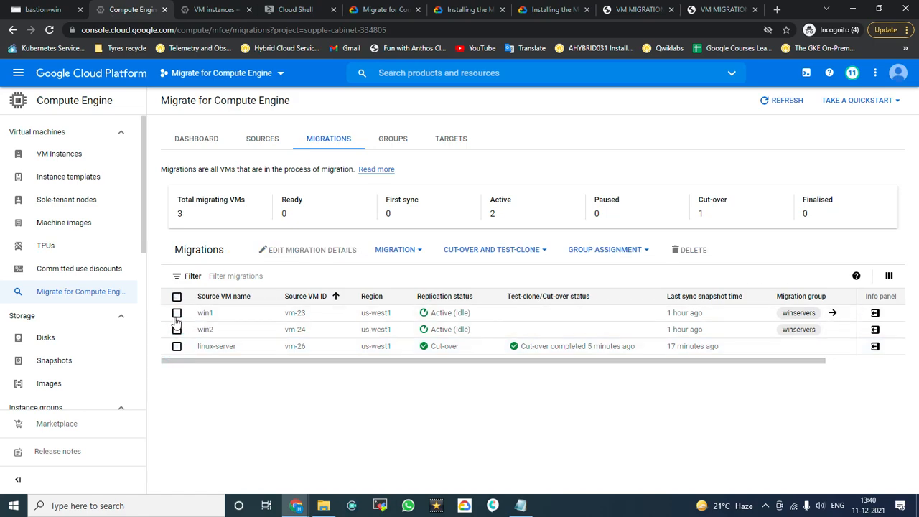
click(176, 314)
click(177, 329)
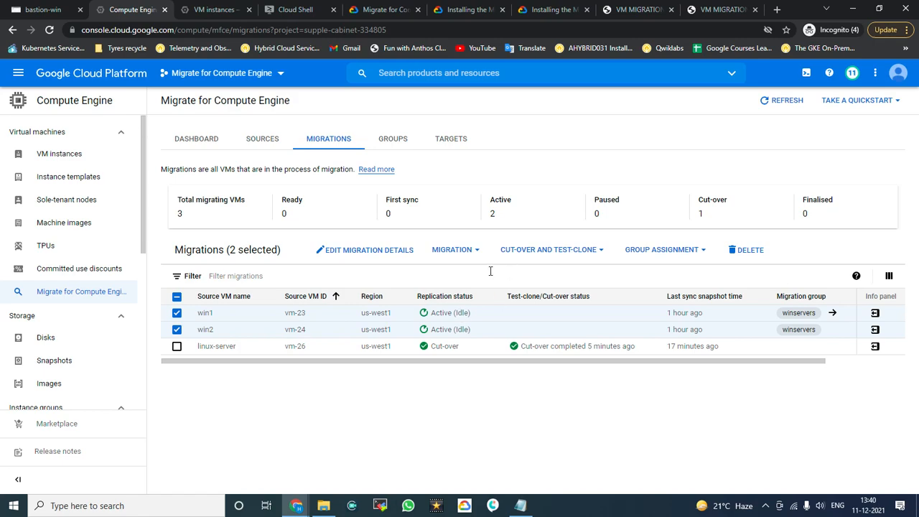
click(376, 255)
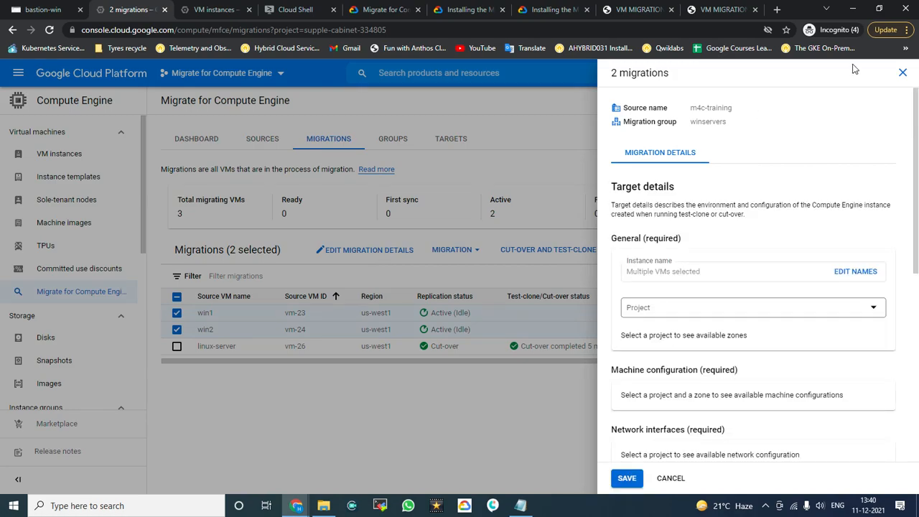
click(902, 73)
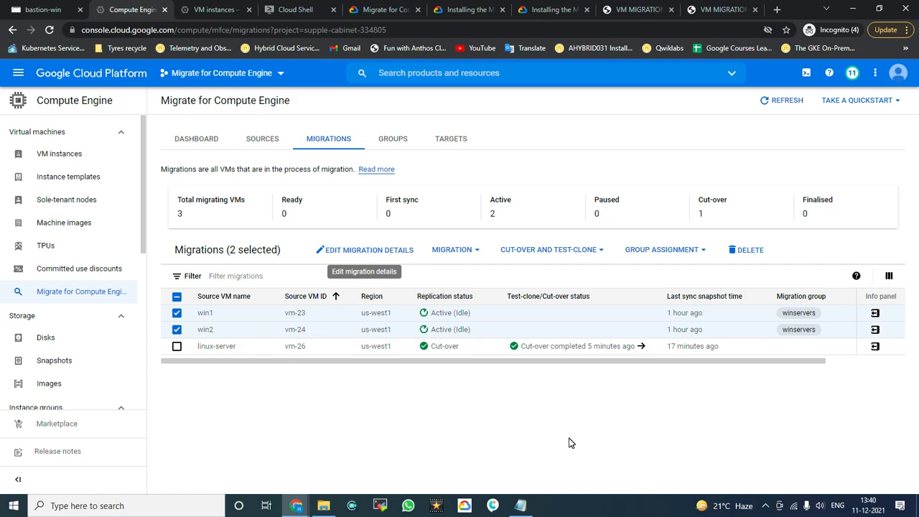
click(348, 253)
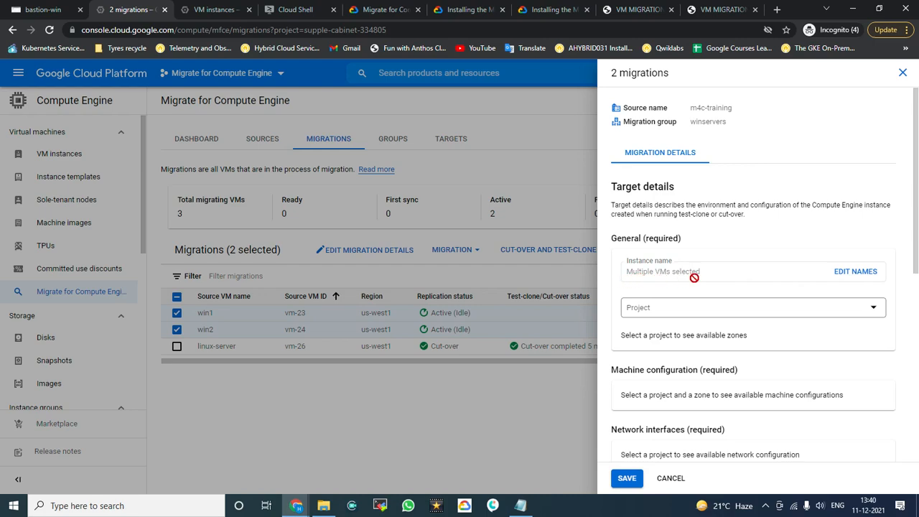
Step: Rename the win2 target by appending '-g' and name the win1 target 'win1-gc'
click(856, 276)
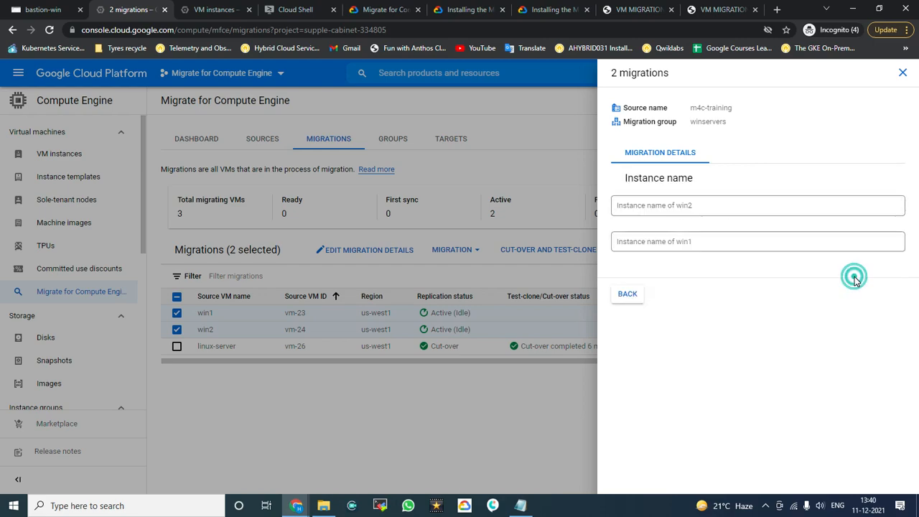
click(695, 205)
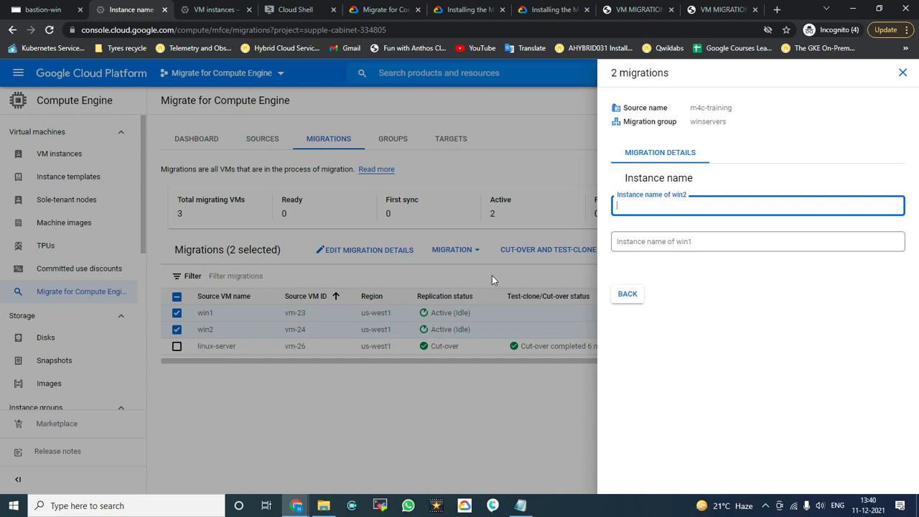
click(642, 207)
text(-gcp)
click(662, 242)
text(win1-gc)
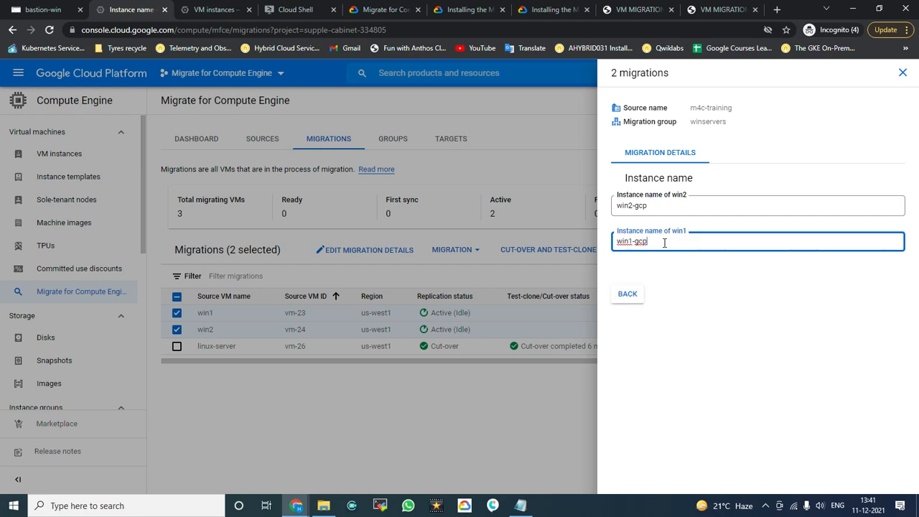
click(638, 295)
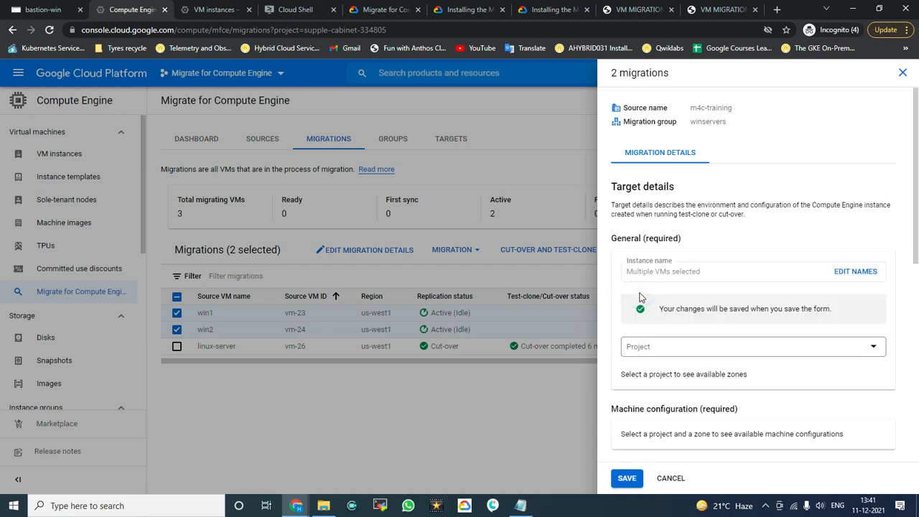
Step: Set the target project to Migrate for Compute Engine and the zone to us-west1-b
scroll(721, 319, down, 2)
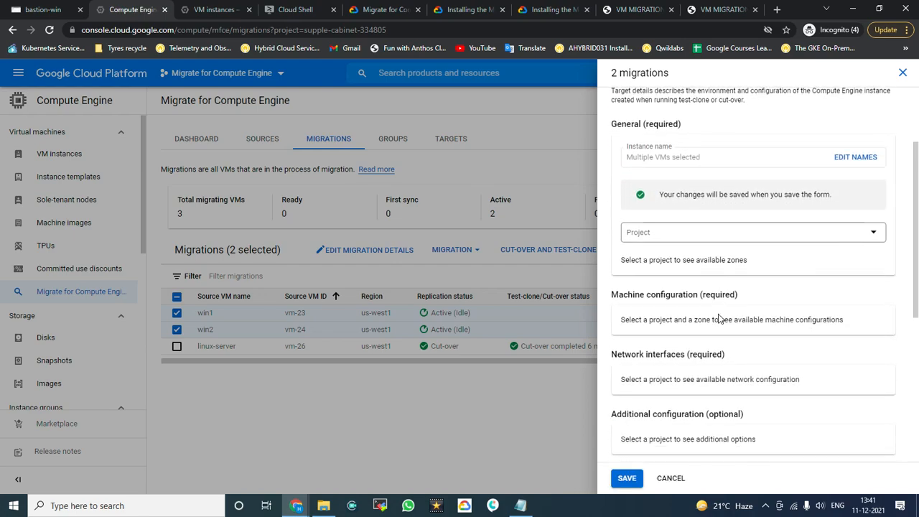
click(751, 231)
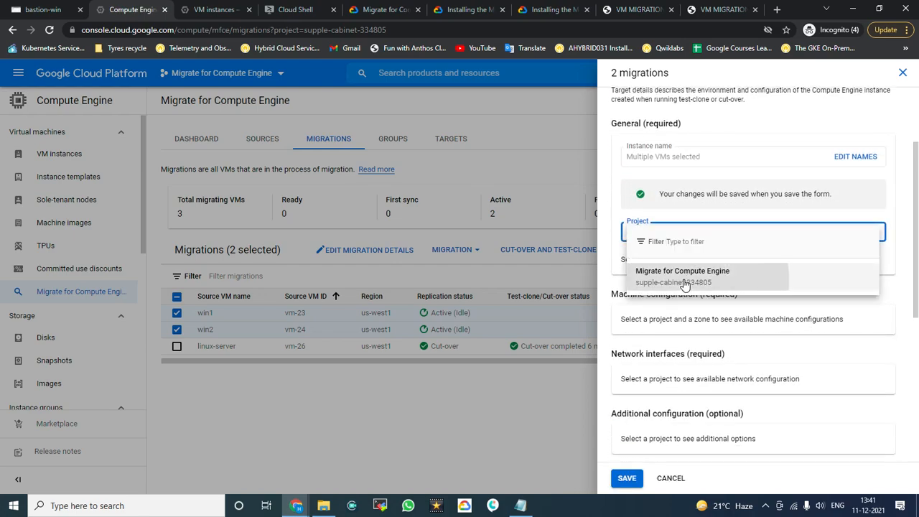
click(691, 288)
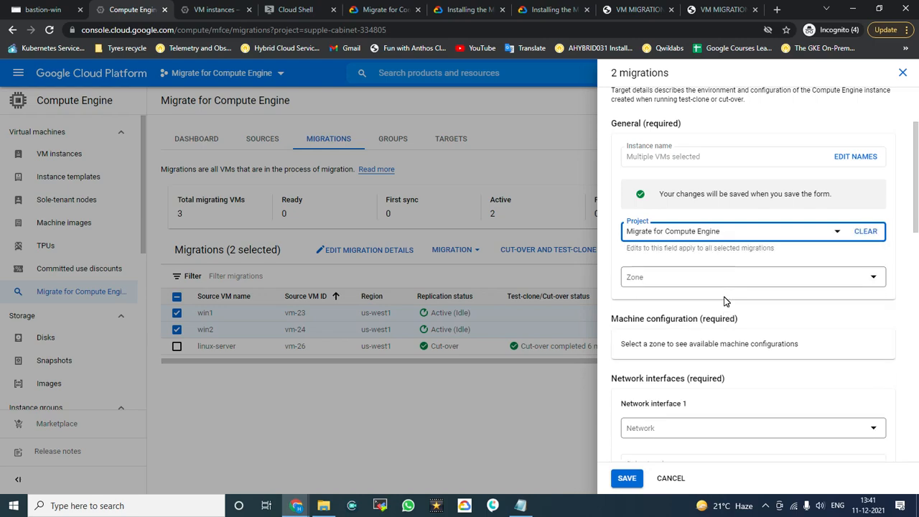
click(751, 275)
click(672, 317)
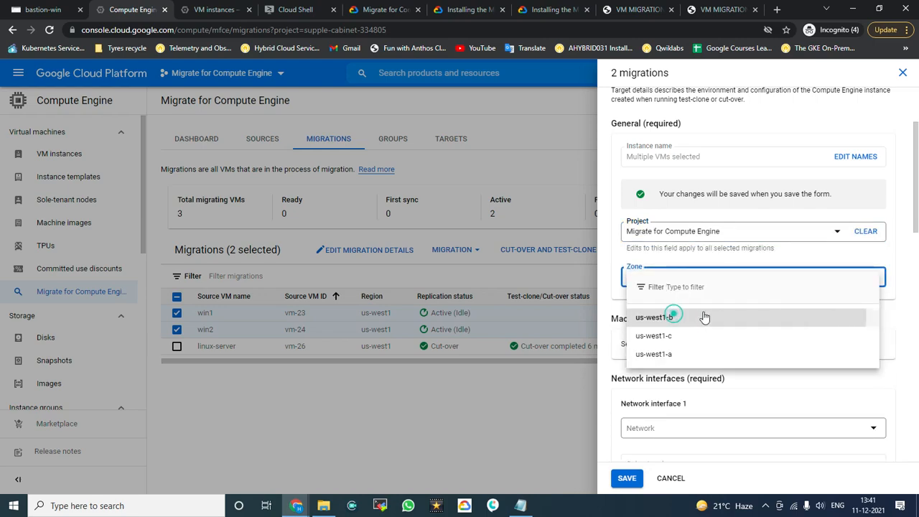
scroll(722, 361, down, 2)
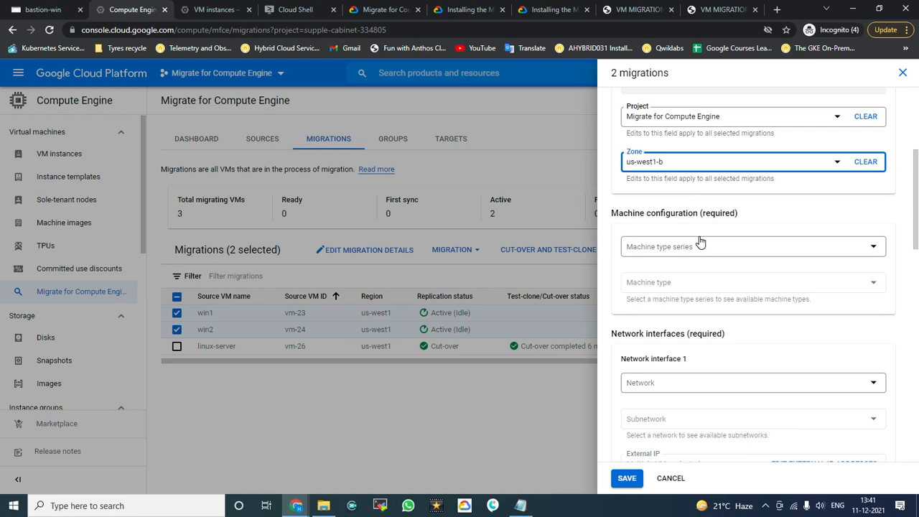
scroll(676, 241, up, 1)
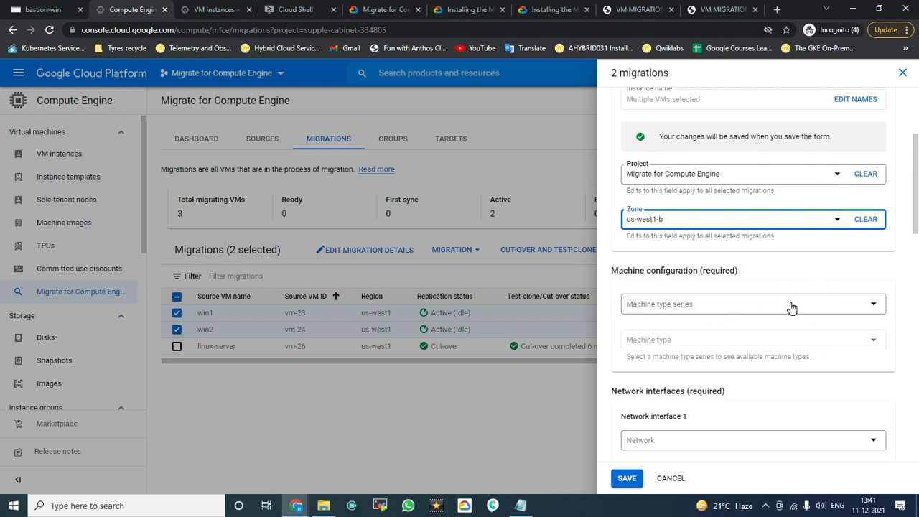
scroll(708, 305, down, 1)
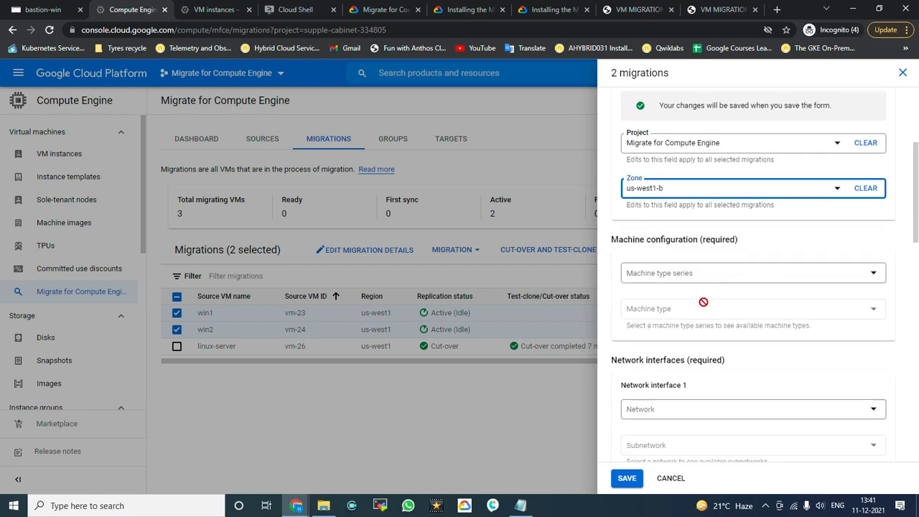
Step: Choose the n2 series with machine type n2-standard-4 for both targets
click(715, 246)
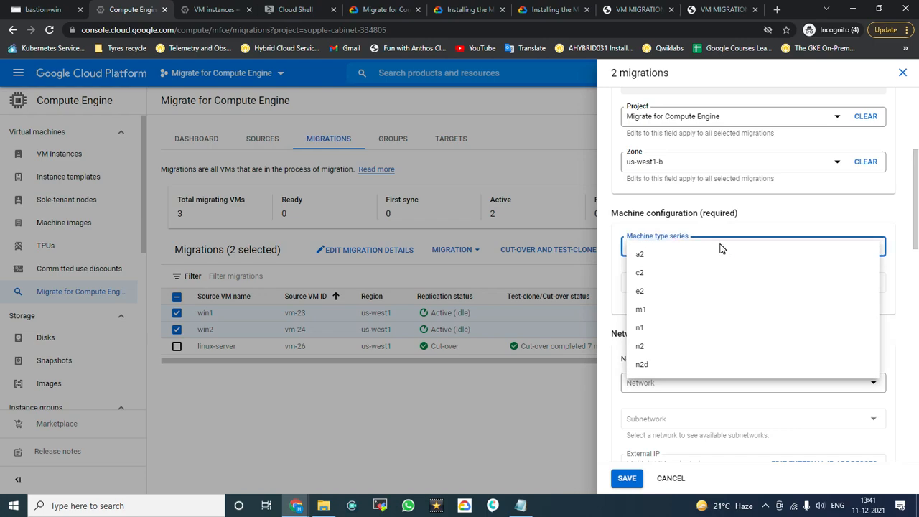
click(650, 348)
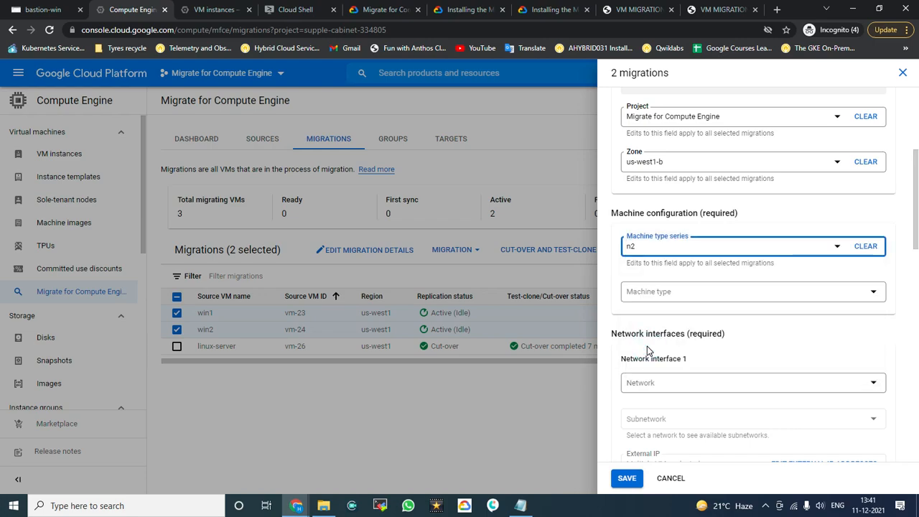
scroll(661, 313, down, 1)
click(691, 235)
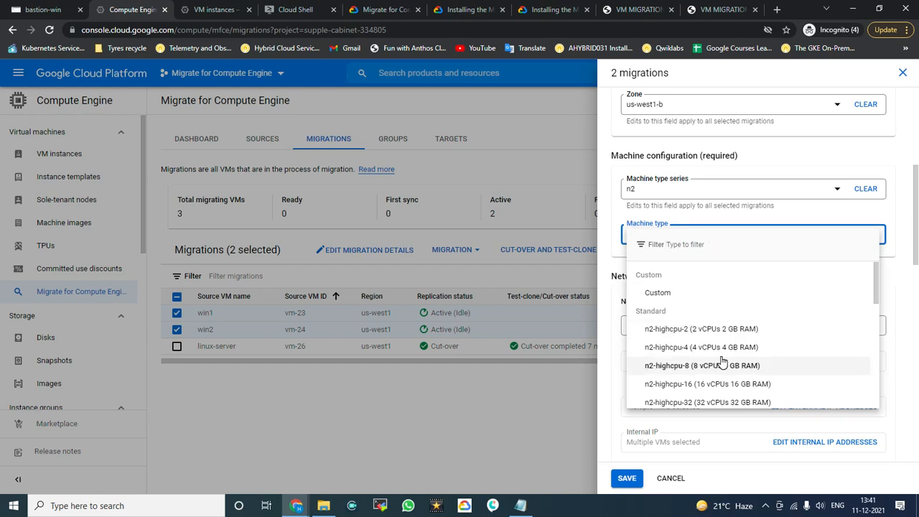
scroll(725, 370, down, 3)
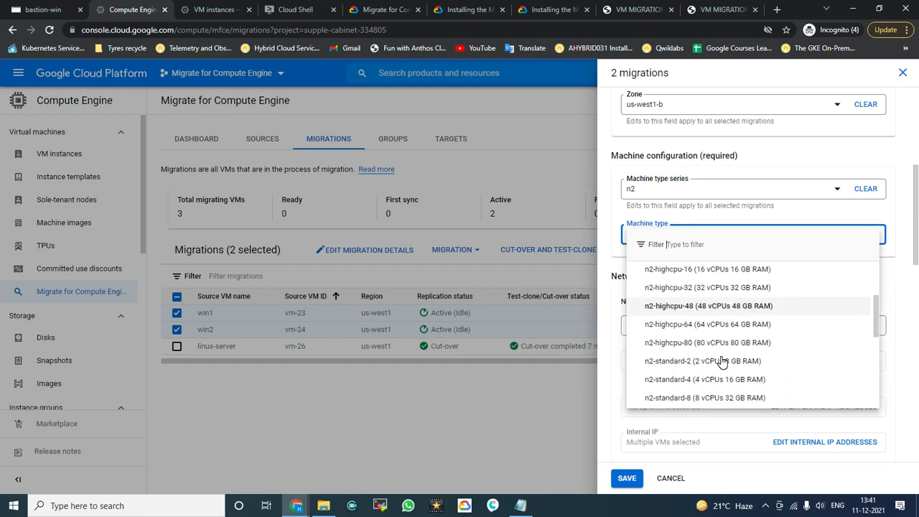
click(736, 384)
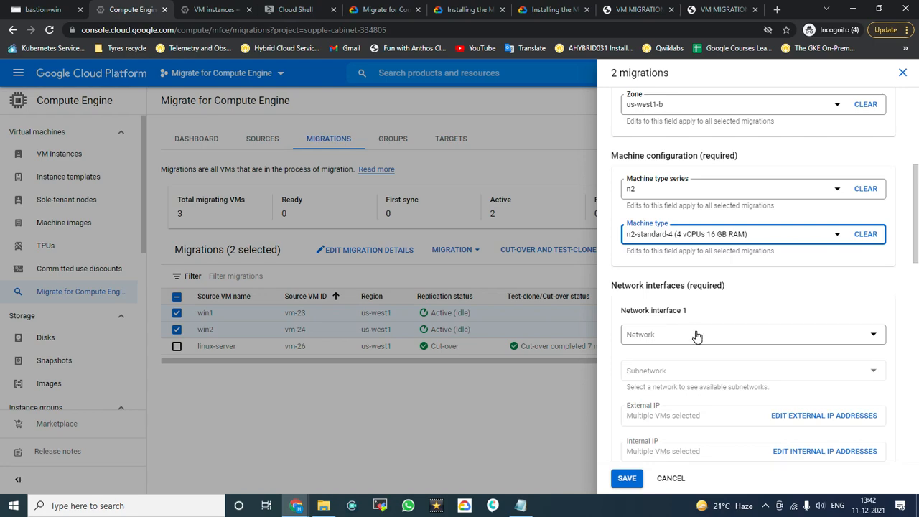
scroll(739, 319, down, 1)
Step: Put both VMs on the default network and default subnetwork
click(723, 277)
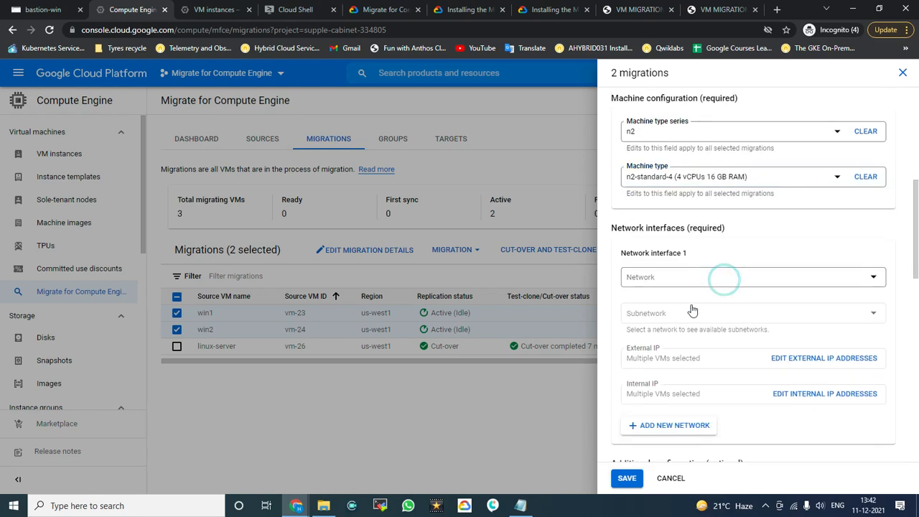
click(675, 335)
click(708, 324)
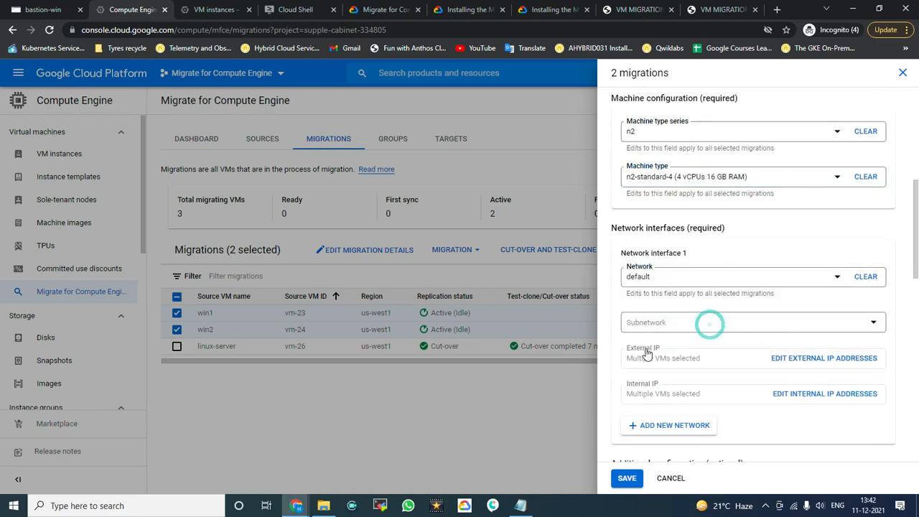
click(677, 368)
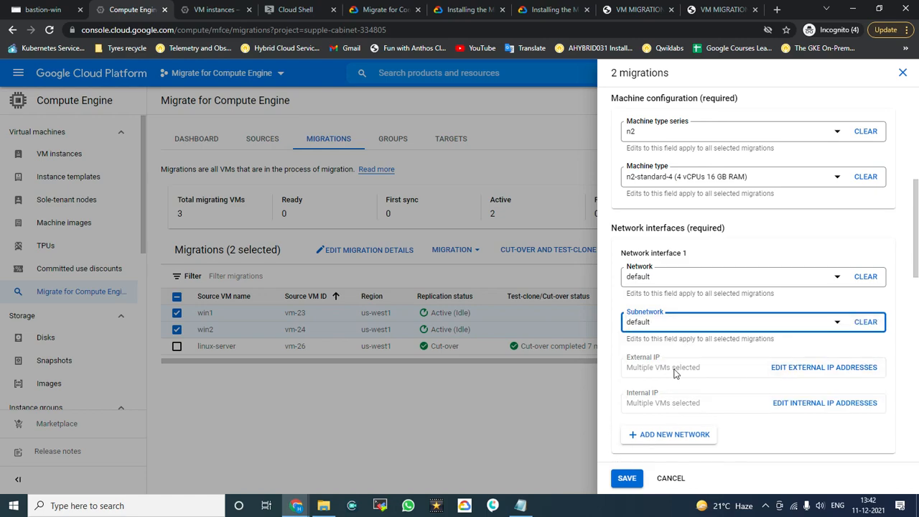
scroll(694, 325, down, 3)
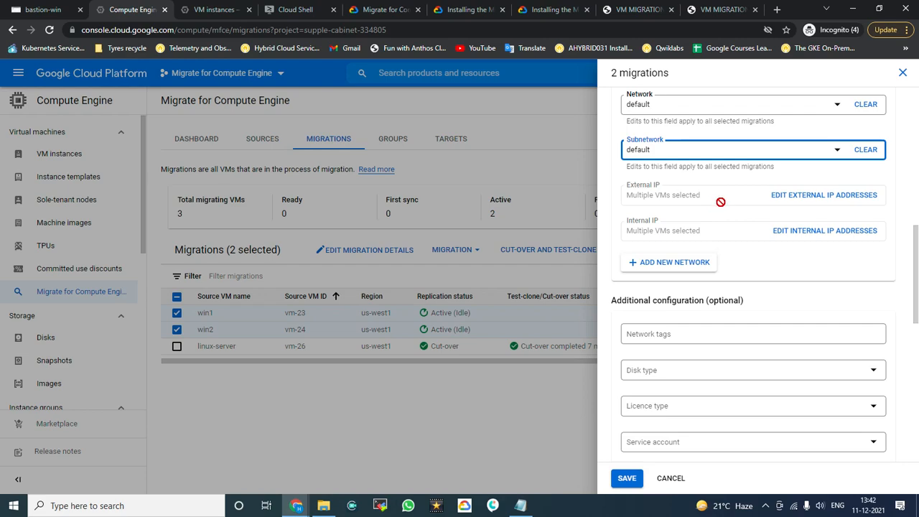
click(810, 203)
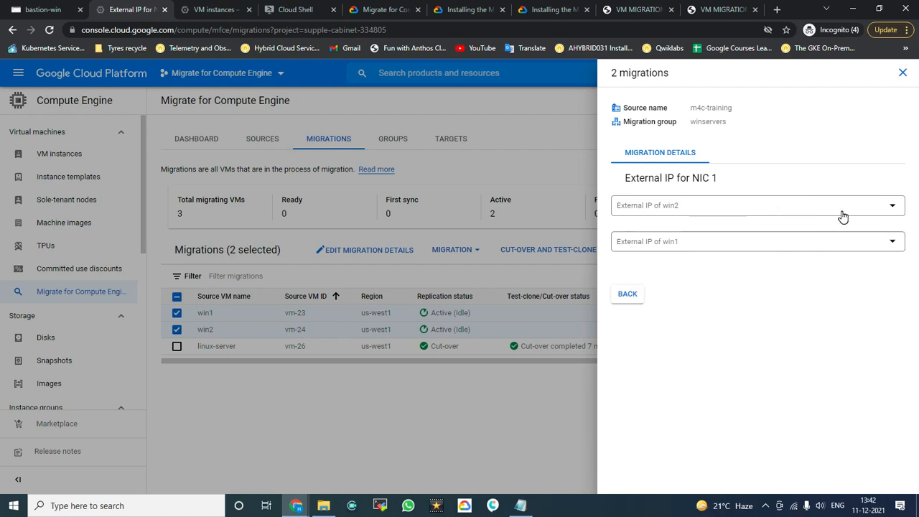
Step: Give win2 and win1 Ephemeral external IP addresses
click(842, 209)
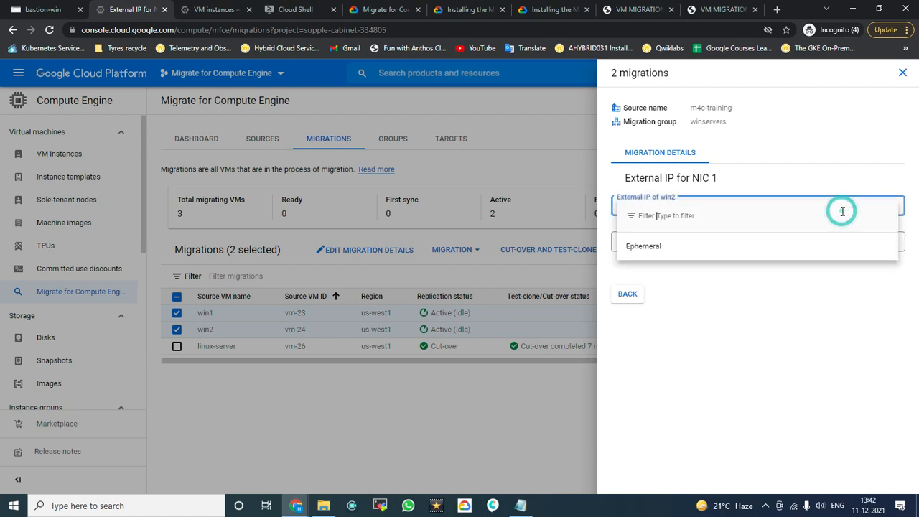
click(736, 246)
click(676, 283)
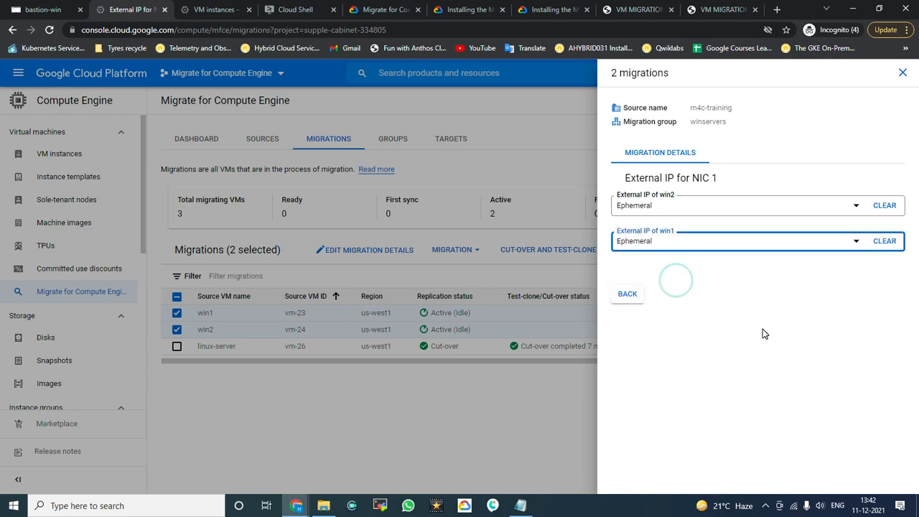
click(637, 302)
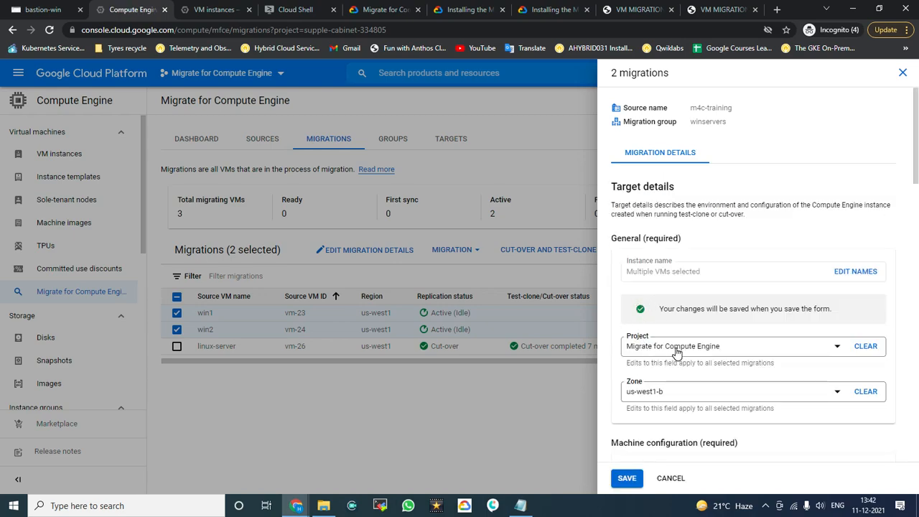
Step: Set win2 and win1 internal IPs to Ephemeral (Automatic)
scroll(683, 344, down, 2)
scroll(689, 316, down, 5)
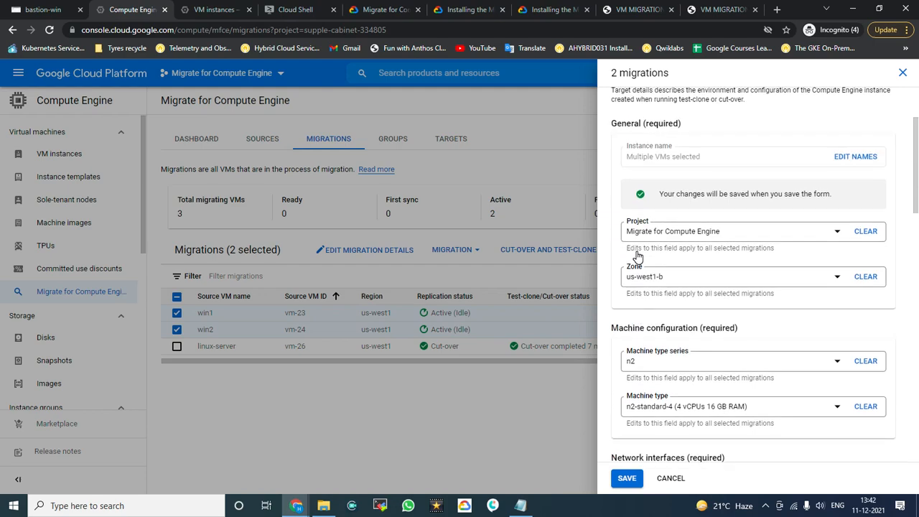
scroll(637, 257, down, 1)
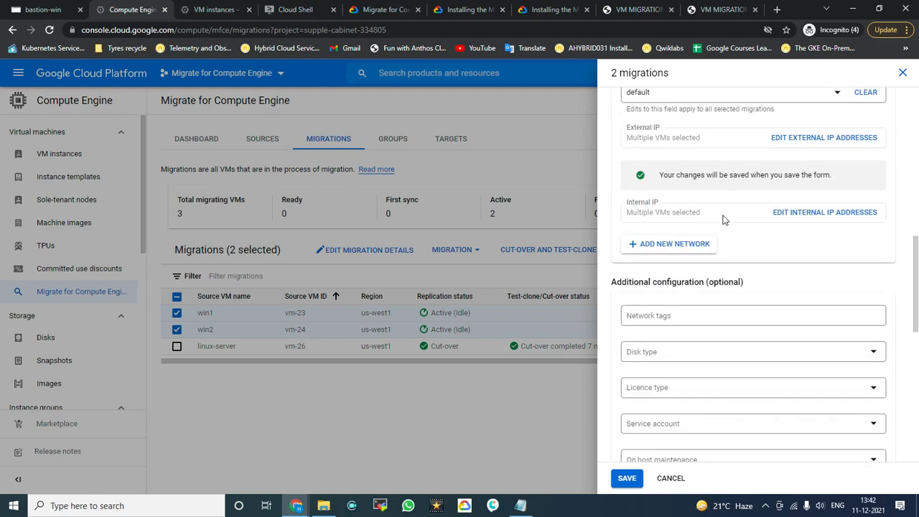
click(826, 220)
click(810, 209)
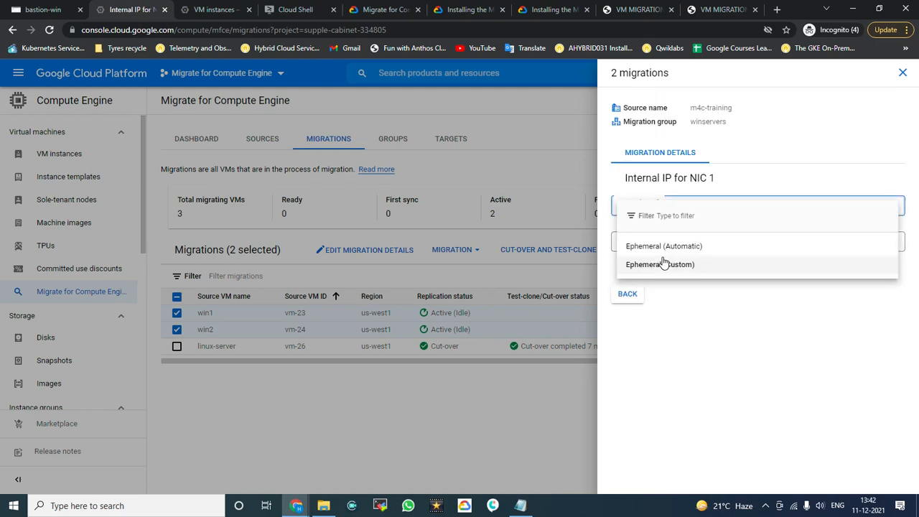
click(670, 246)
click(714, 243)
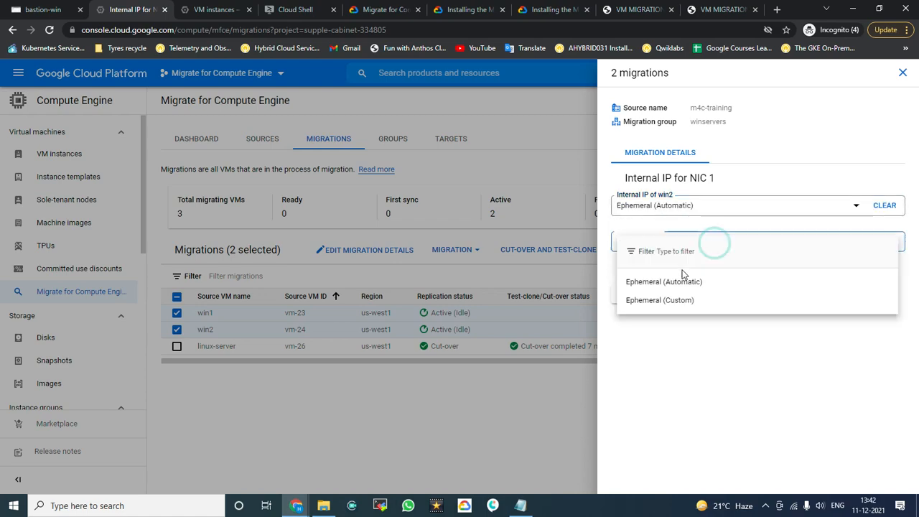
click(669, 281)
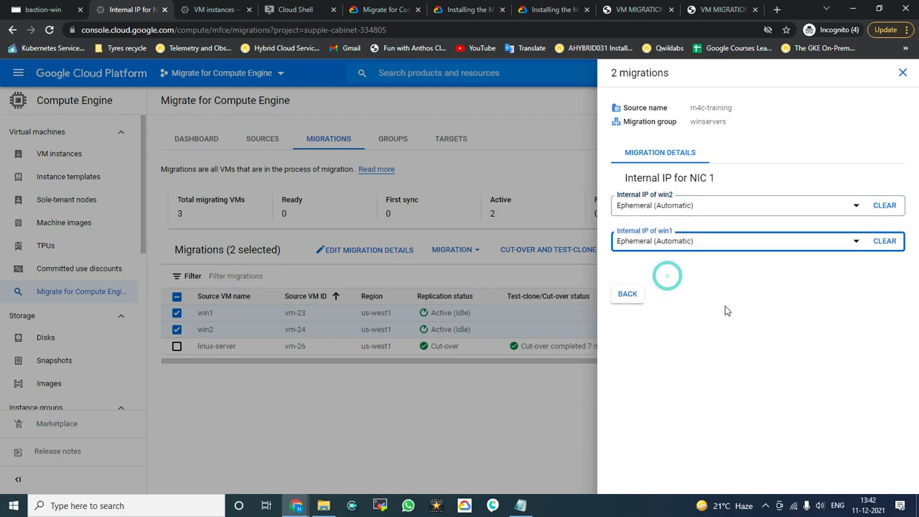
click(627, 295)
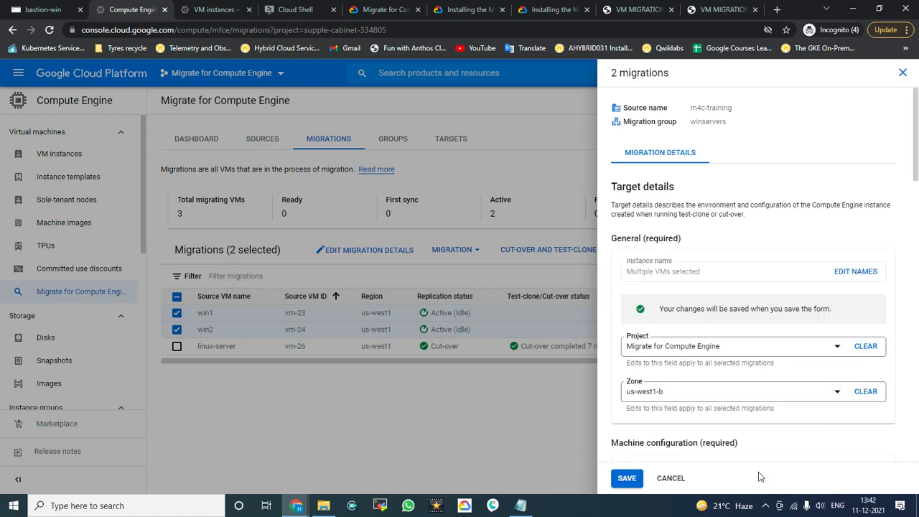
Step: Save the edited win1 and win2 target details from the migration details panel
scroll(762, 341, down, 7)
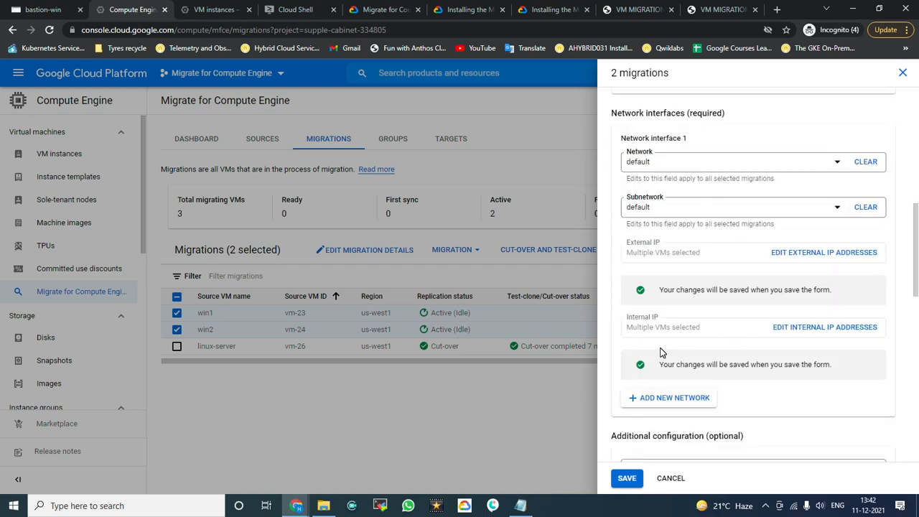
scroll(805, 420, down, 8)
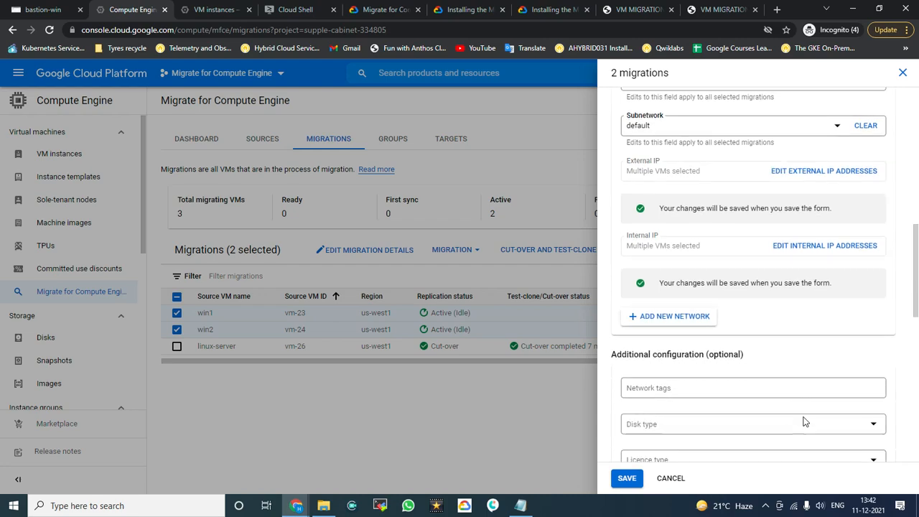
scroll(802, 365, down, 3)
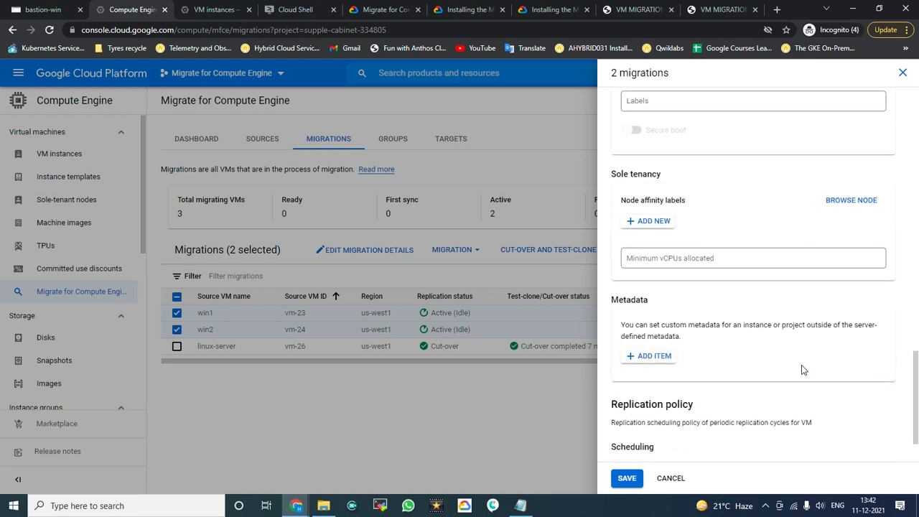
click(627, 478)
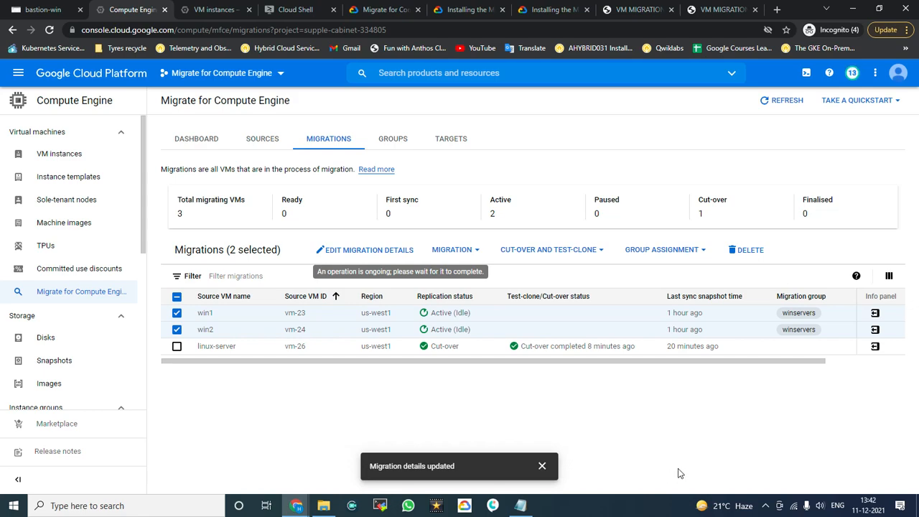
click(57, 10)
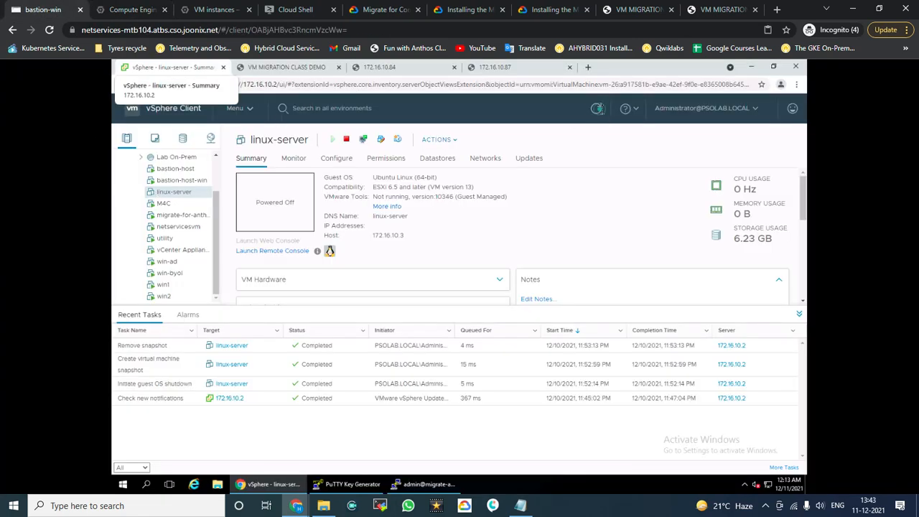
Step: Refresh the vSphere inventory several times to check linux-server stays powered off
click(597, 107)
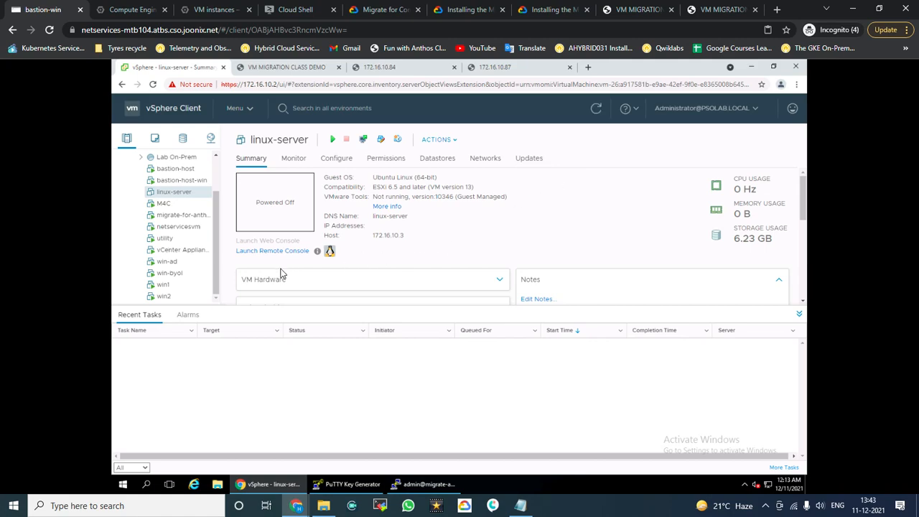
click(597, 109)
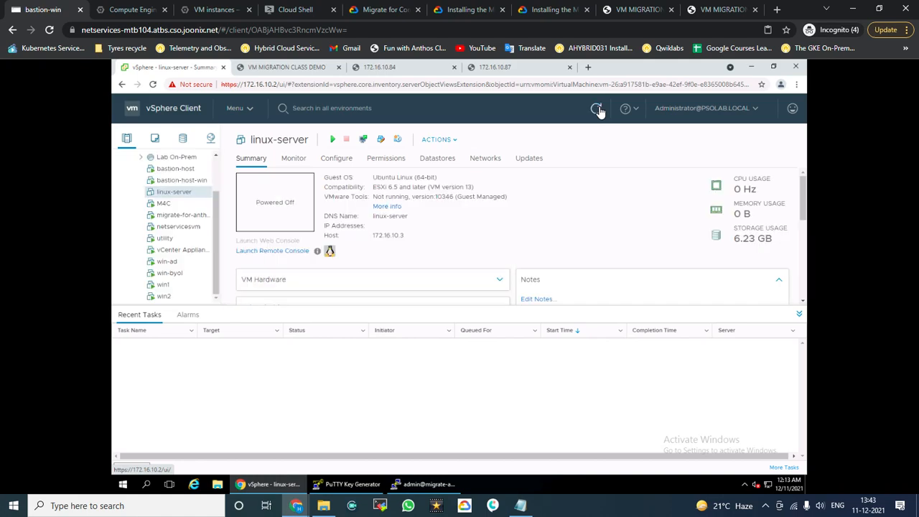
click(597, 109)
click(597, 110)
click(597, 109)
click(596, 109)
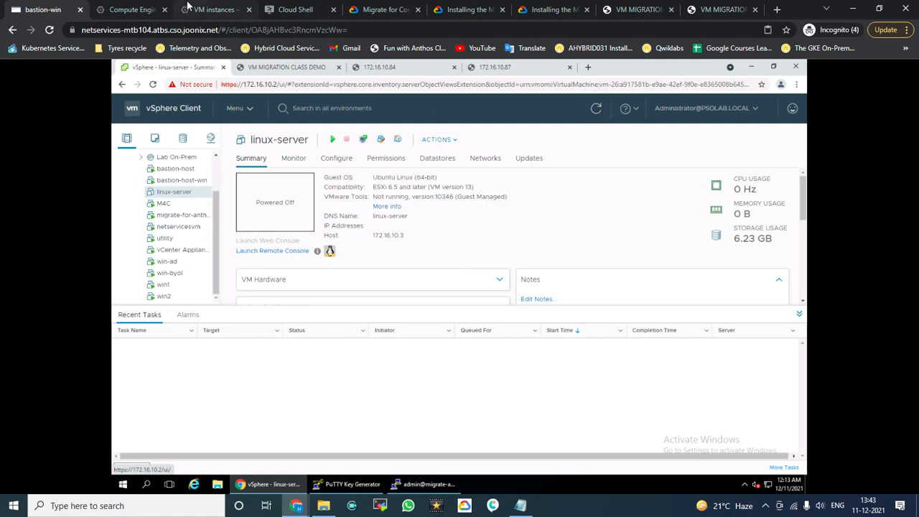
click(112, 11)
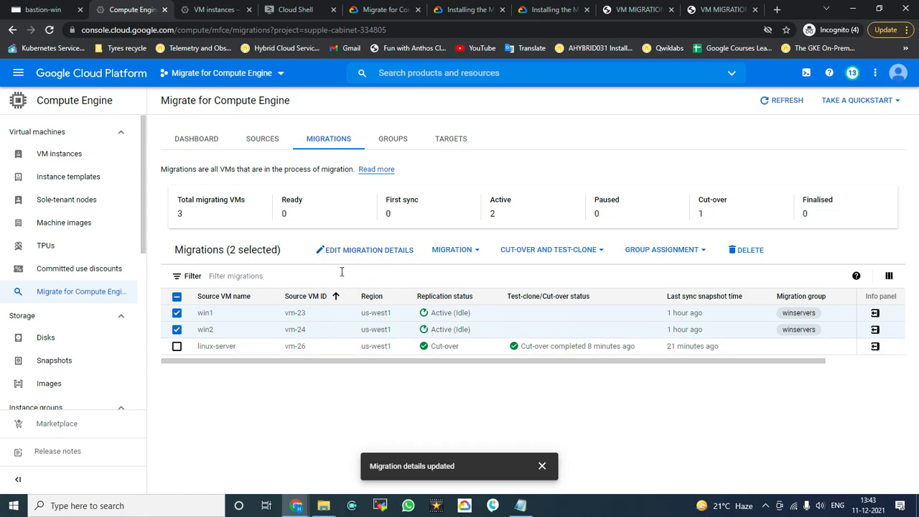
click(597, 251)
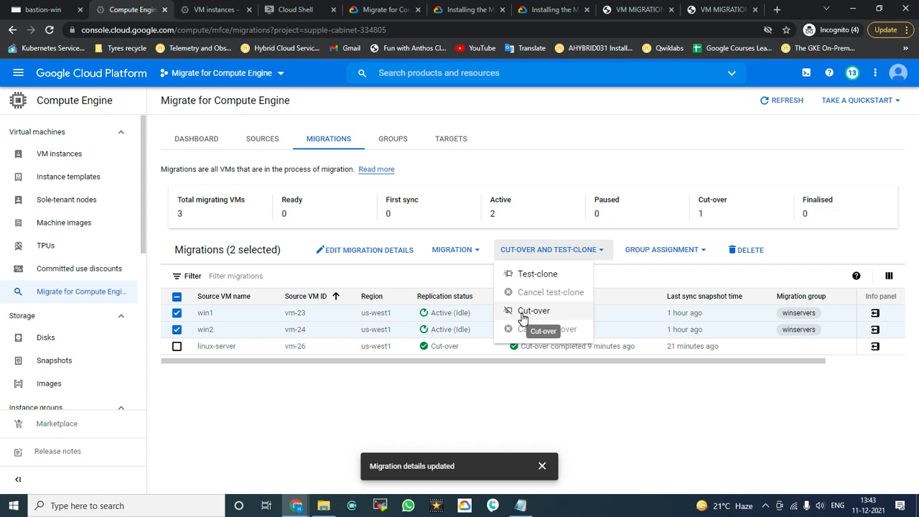
click(681, 439)
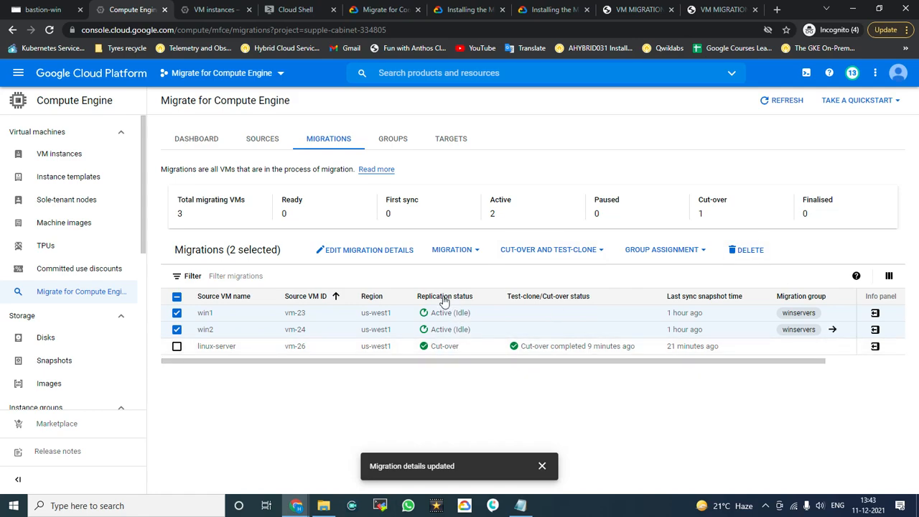
click(596, 253)
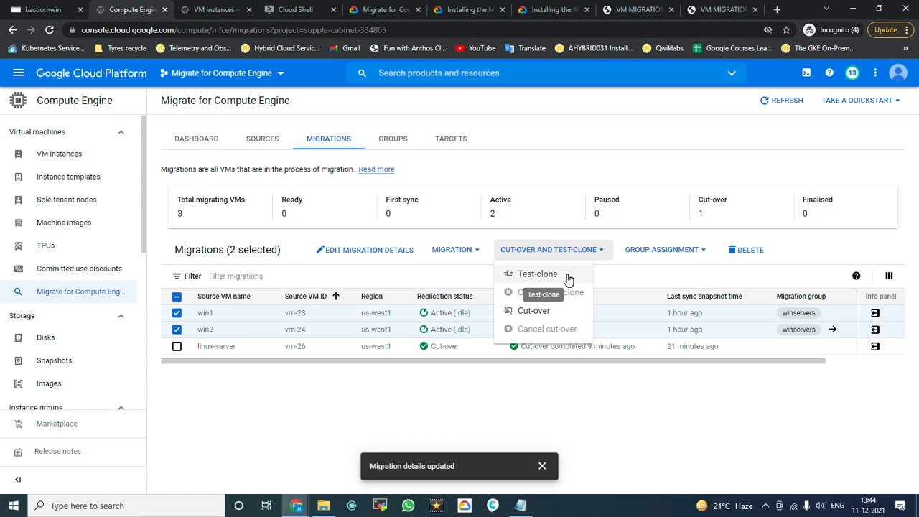
click(394, 257)
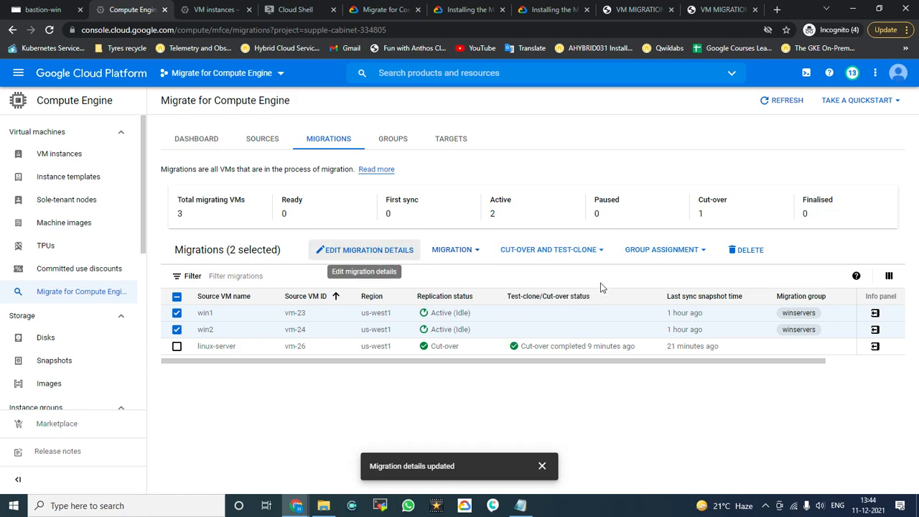
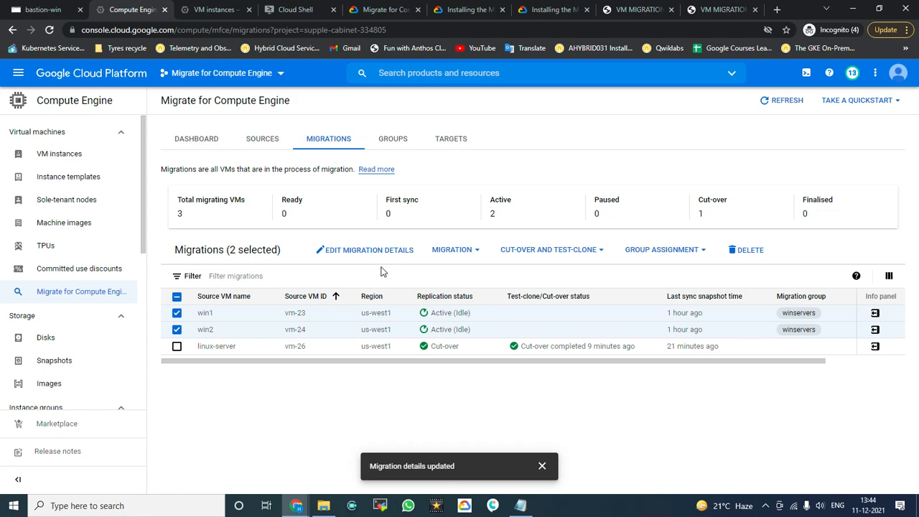
Step: Start and confirm cut-over for both win1 and win2, then dismiss the jobs-started notice
click(600, 250)
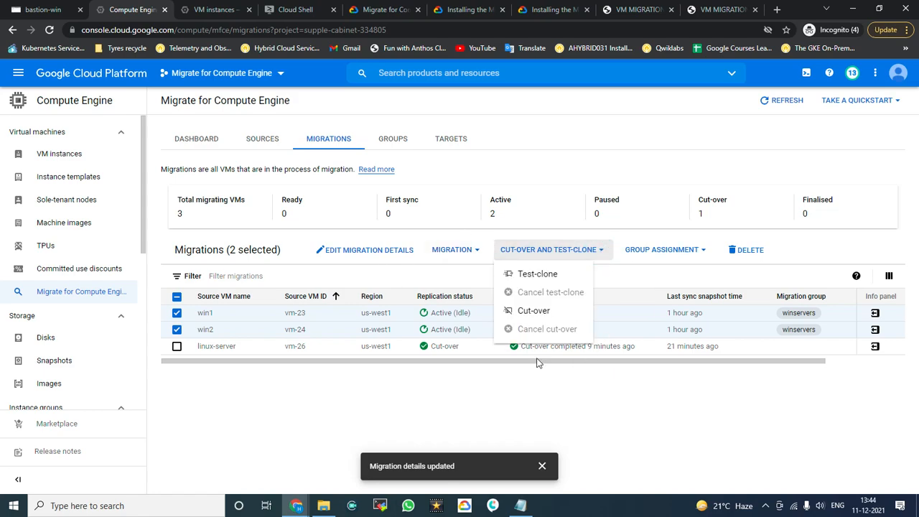
click(529, 313)
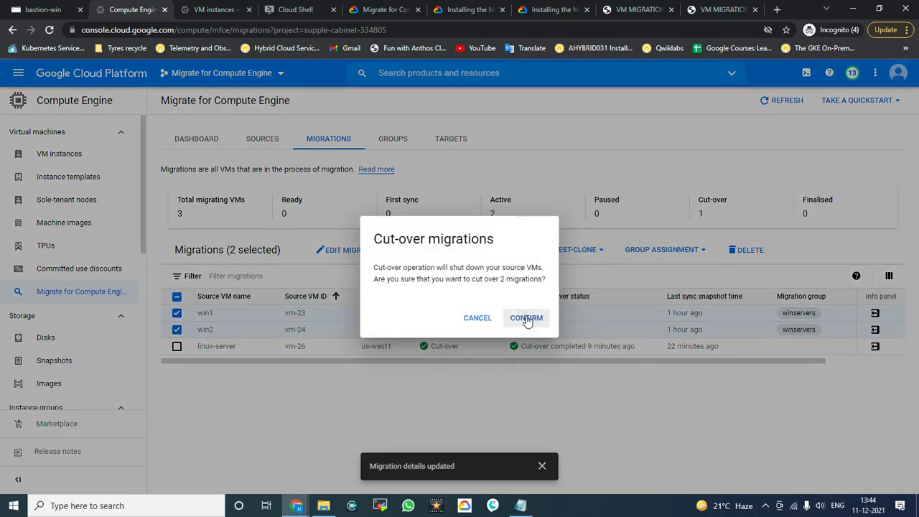
click(528, 318)
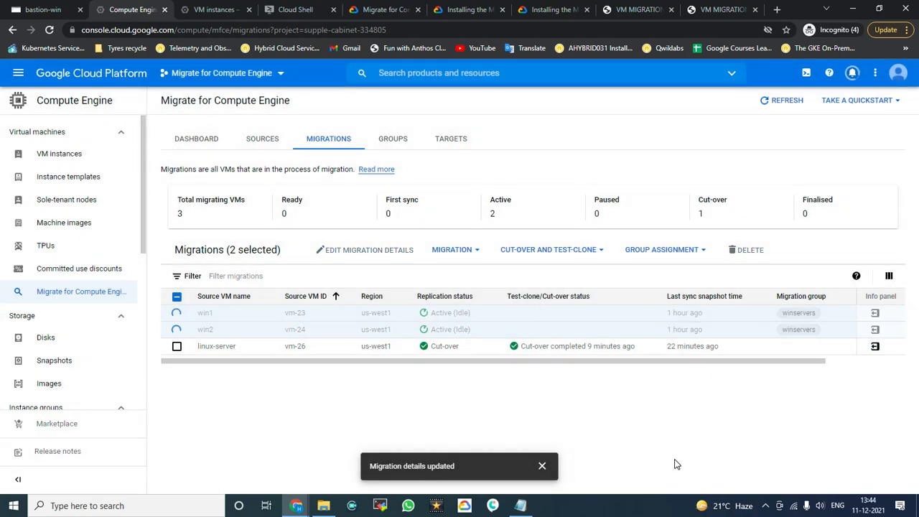
click(542, 466)
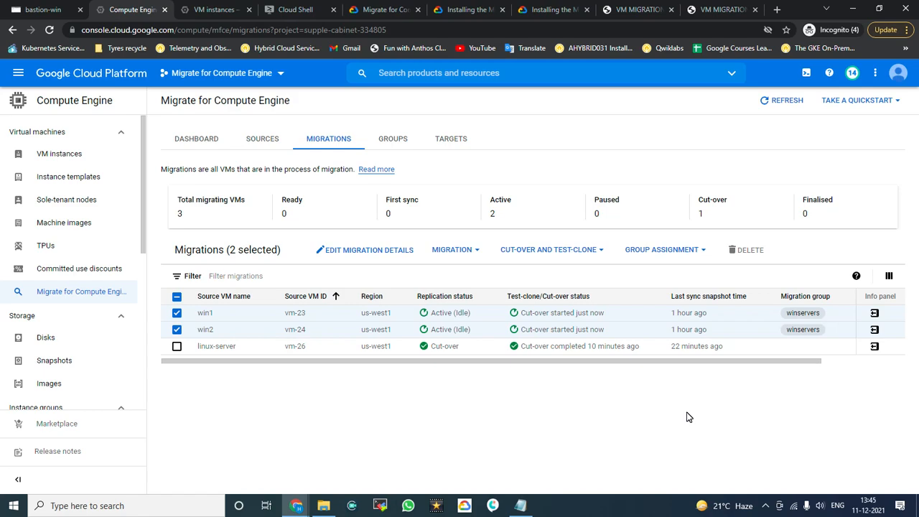
Step: Refresh vSphere until Recent Tasks shows the win1 and win2 guest OS shutdowns completed
click(58, 10)
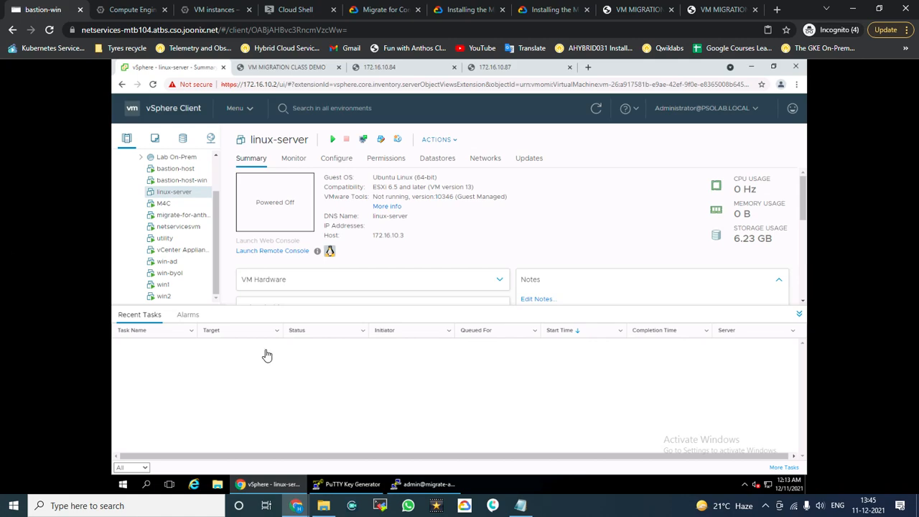
click(606, 201)
click(595, 109)
click(596, 110)
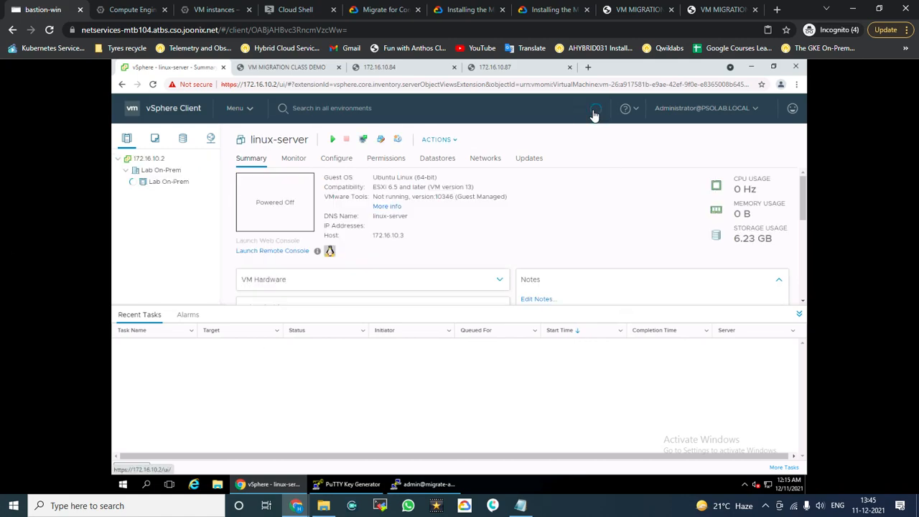
click(595, 112)
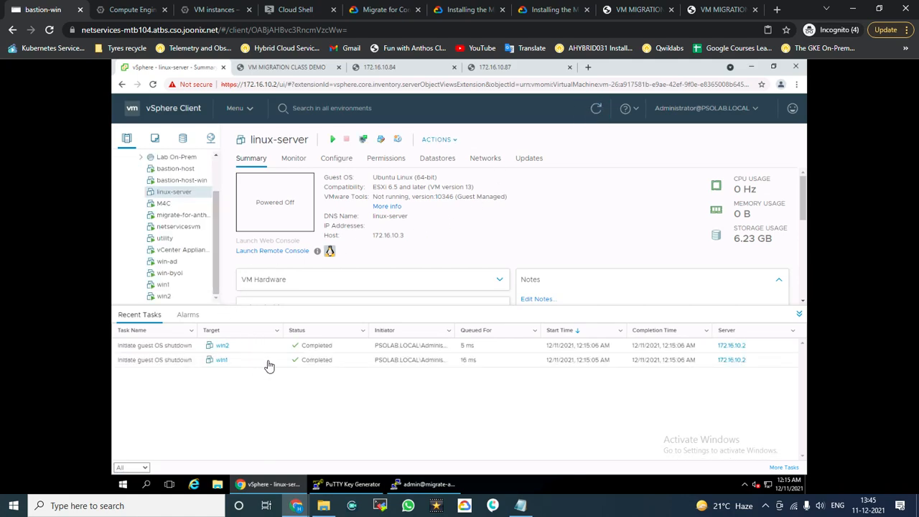
click(597, 109)
click(595, 108)
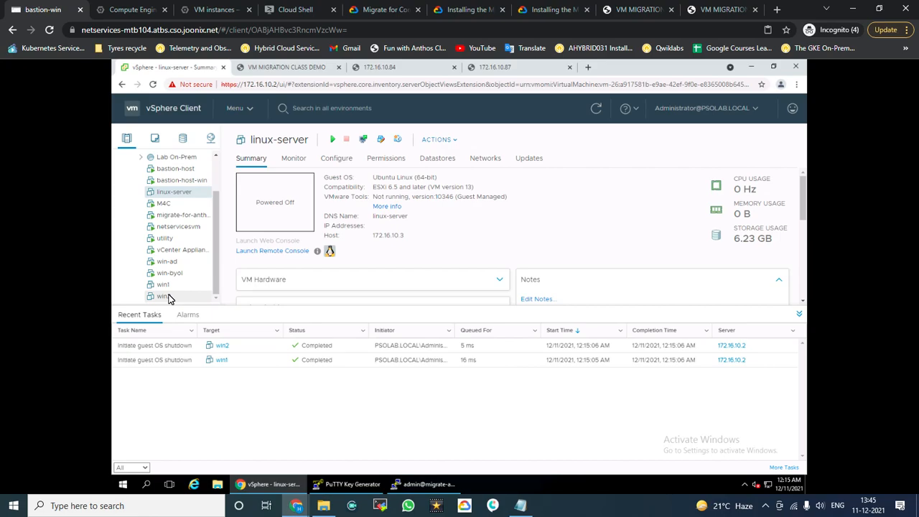
click(133, 9)
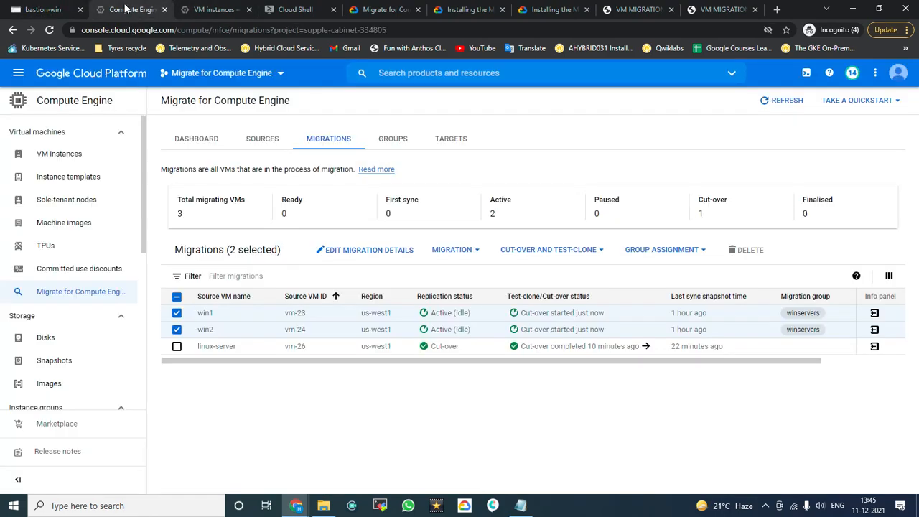
Step: Recheck VM instances and migrations until win1 and win2 both show Cut-over completed
click(200, 9)
click(541, 467)
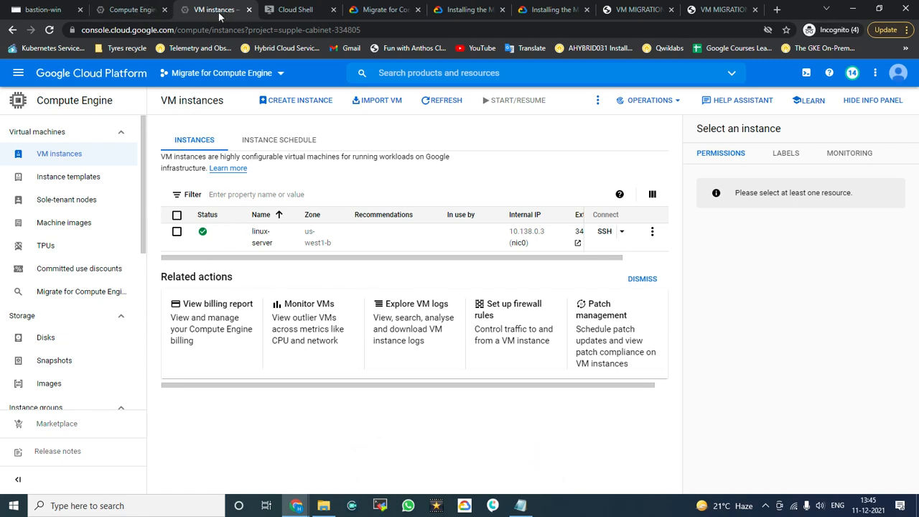
click(132, 10)
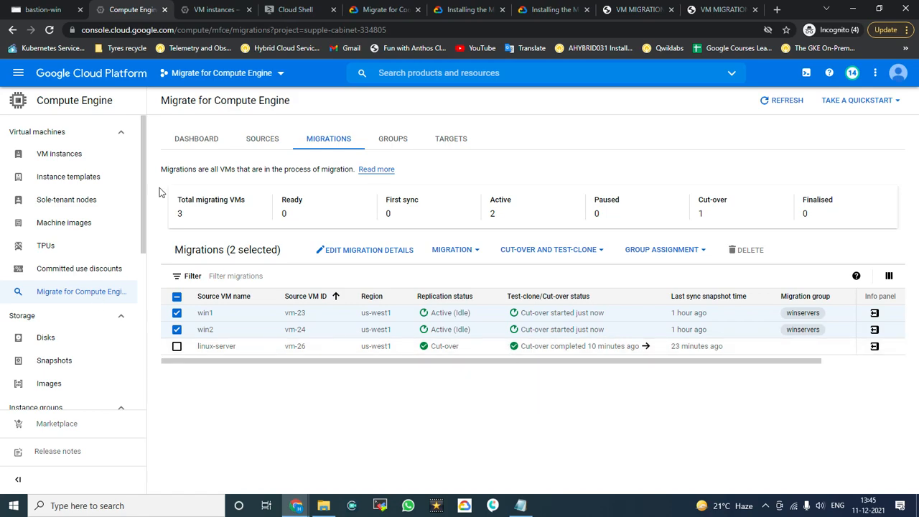
click(216, 10)
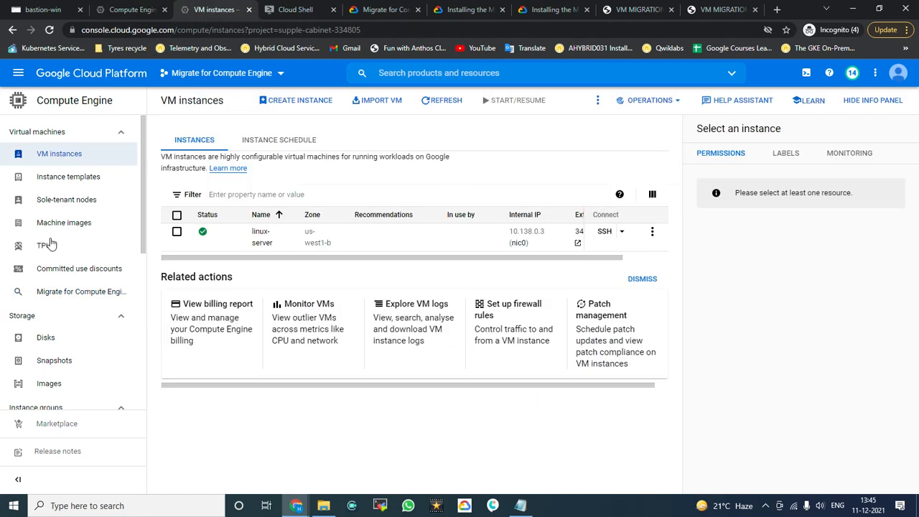
click(115, 9)
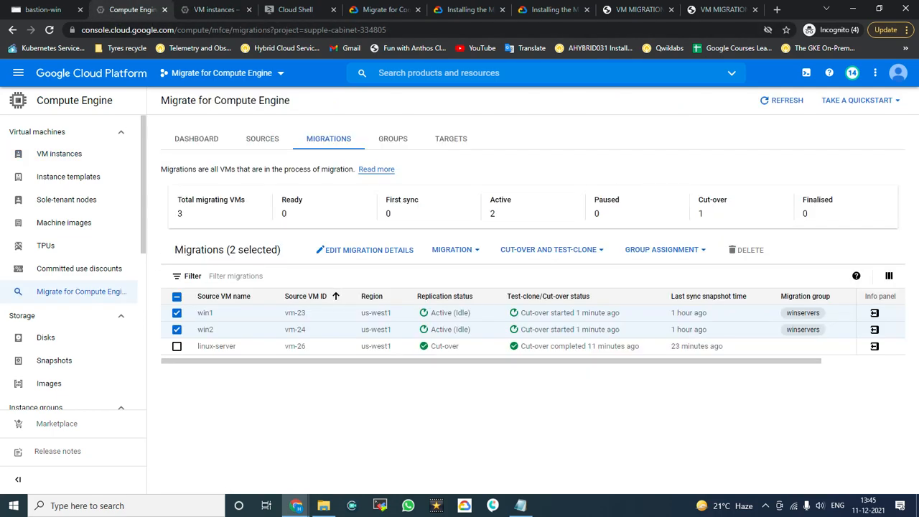
click(765, 506)
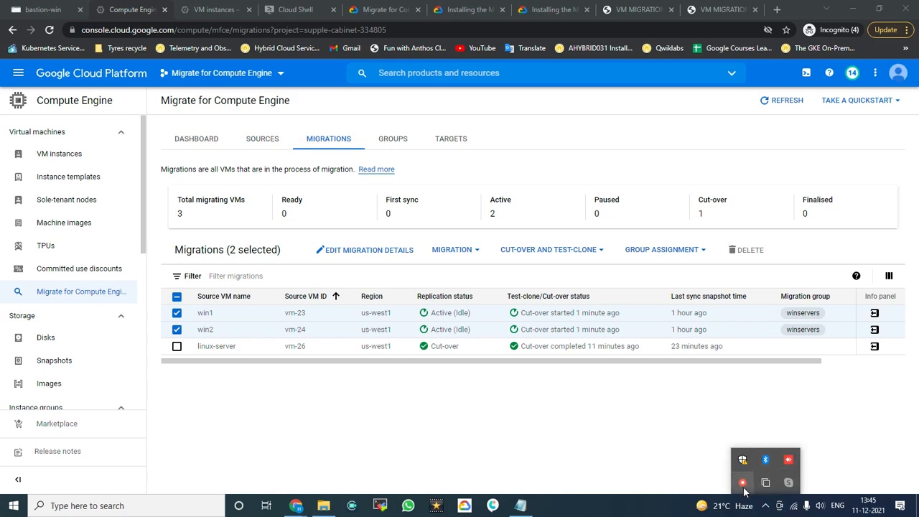
right_click(743, 482)
click(790, 491)
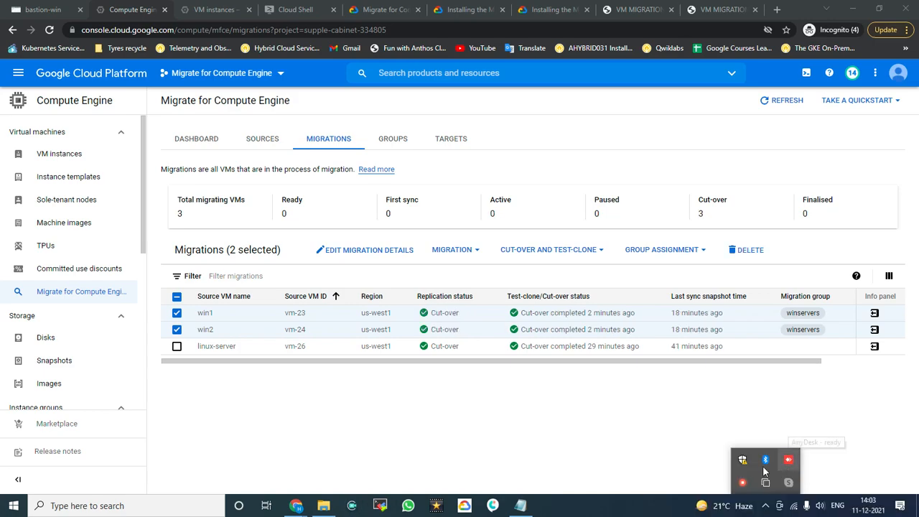
click(595, 437)
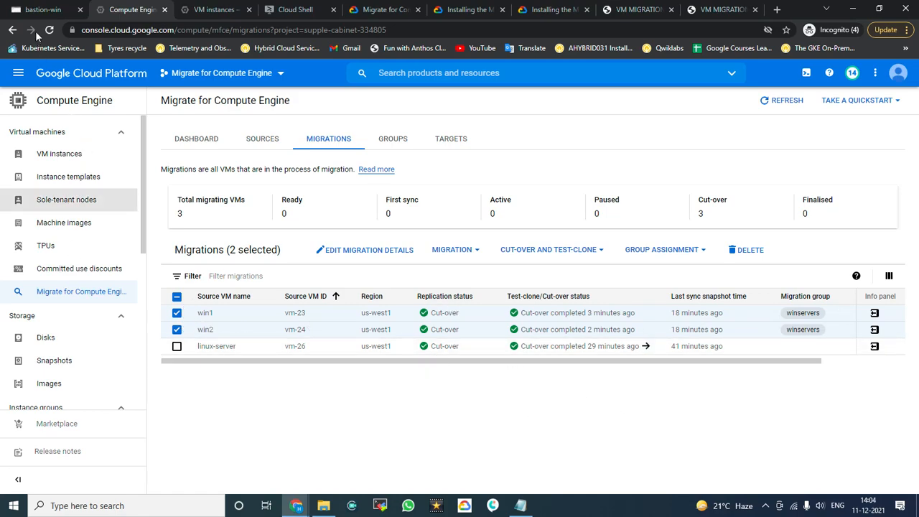
click(41, 10)
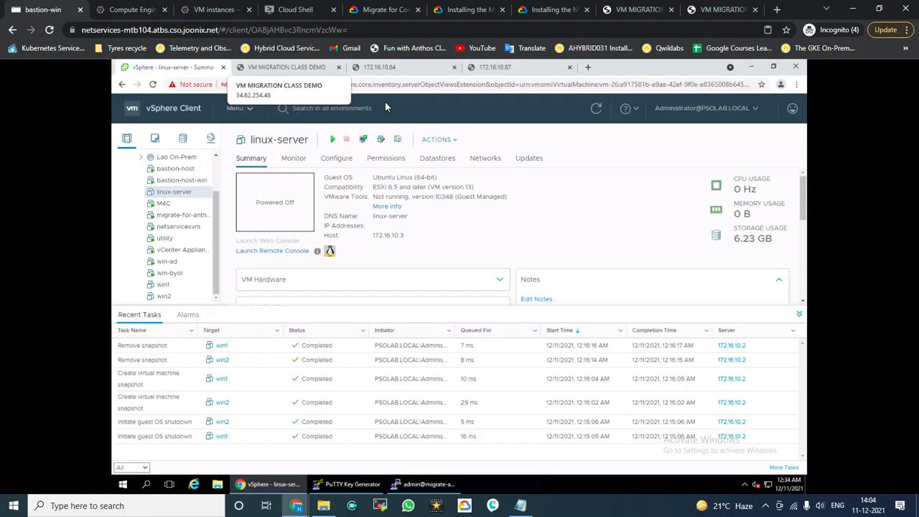
Step: Reload the win1 and win2 Demo! pages at 172.16.10.84 and 172.16.10.87 in remote Chrome
click(466, 109)
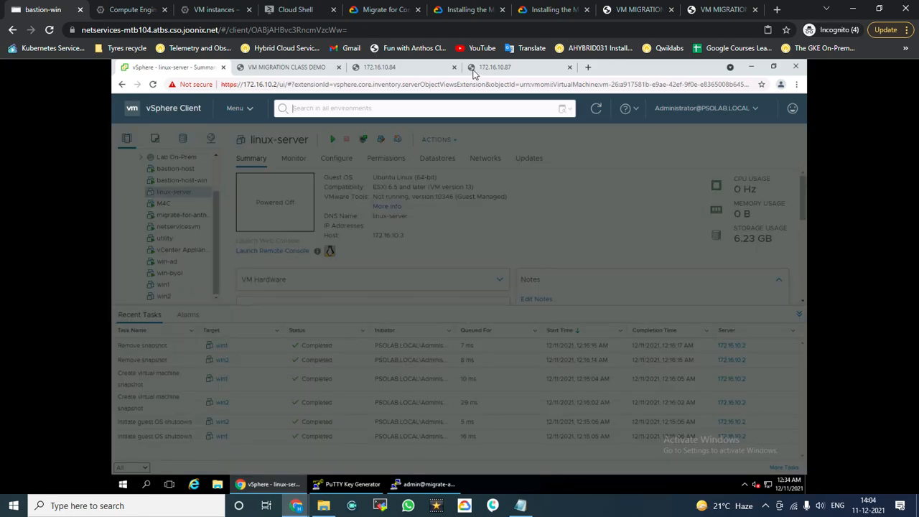
click(587, 146)
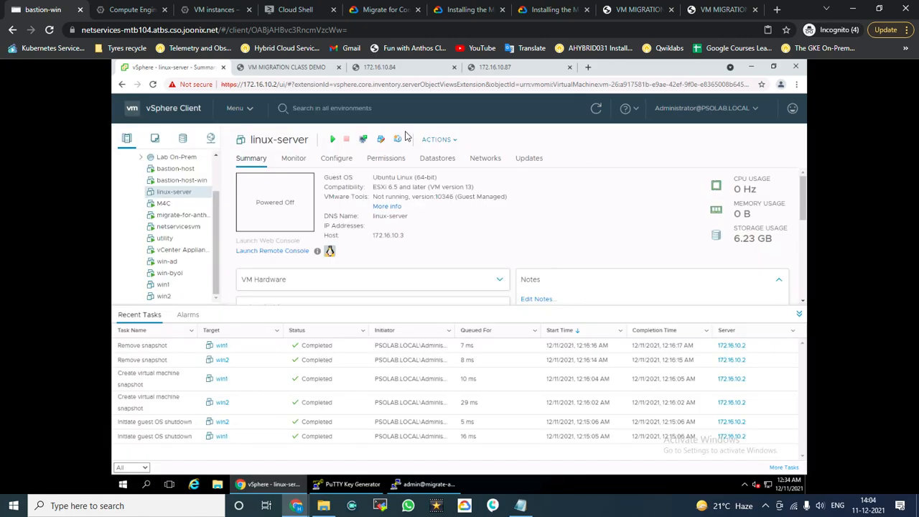
click(400, 68)
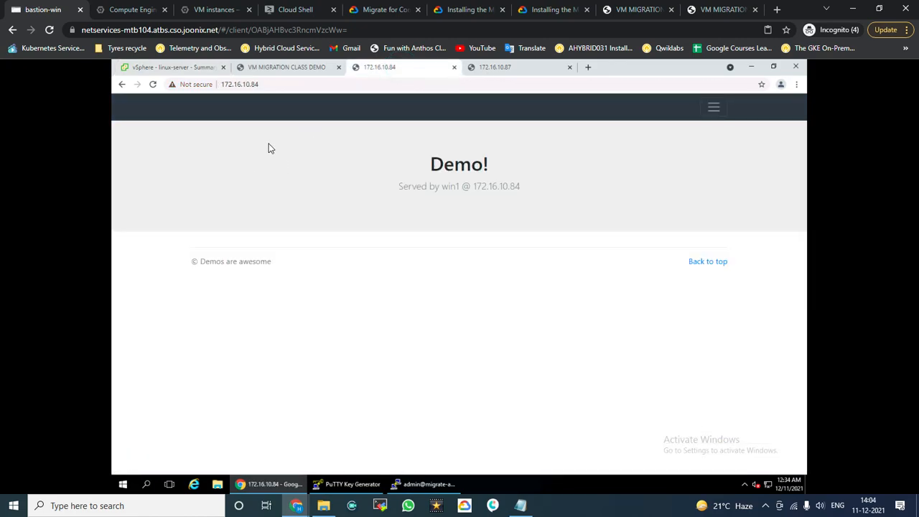
click(152, 84)
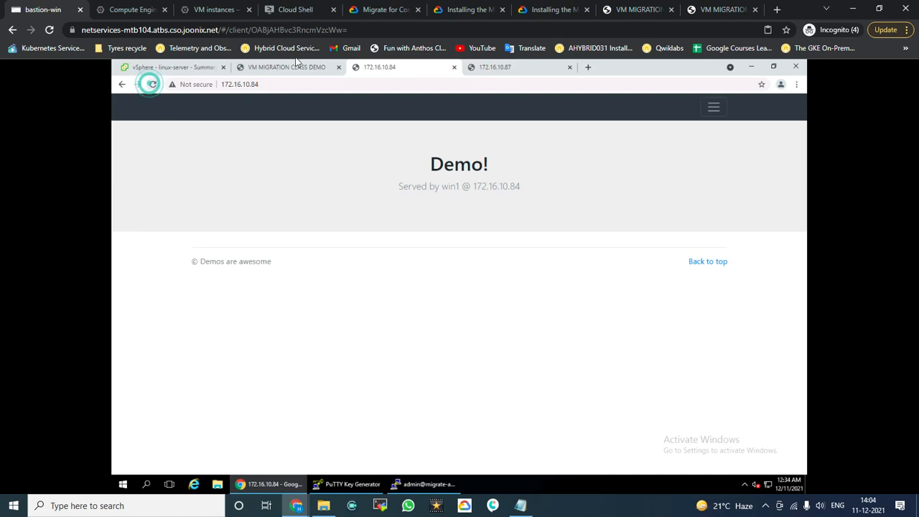
click(524, 69)
click(152, 84)
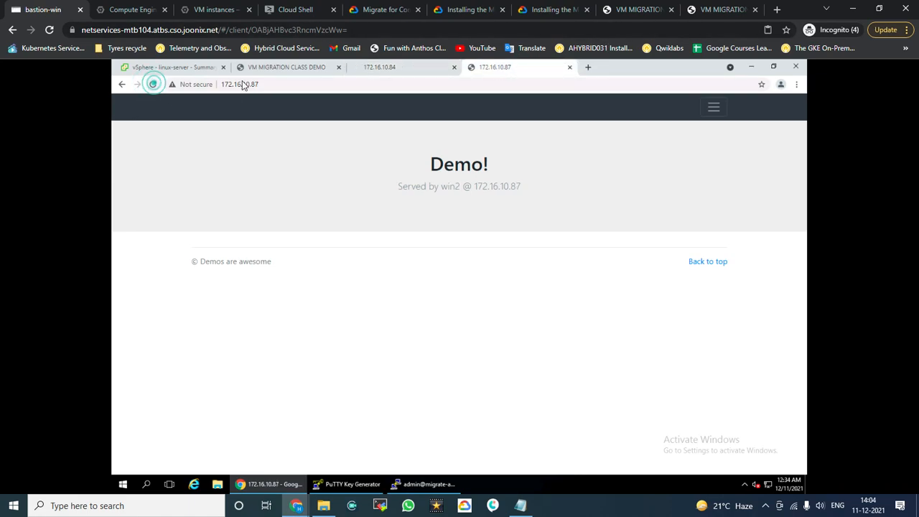
click(391, 76)
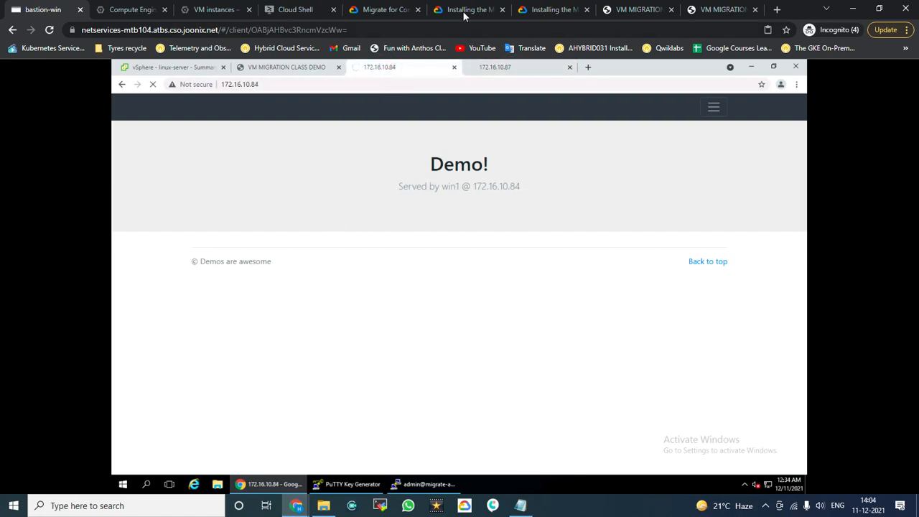
click(215, 10)
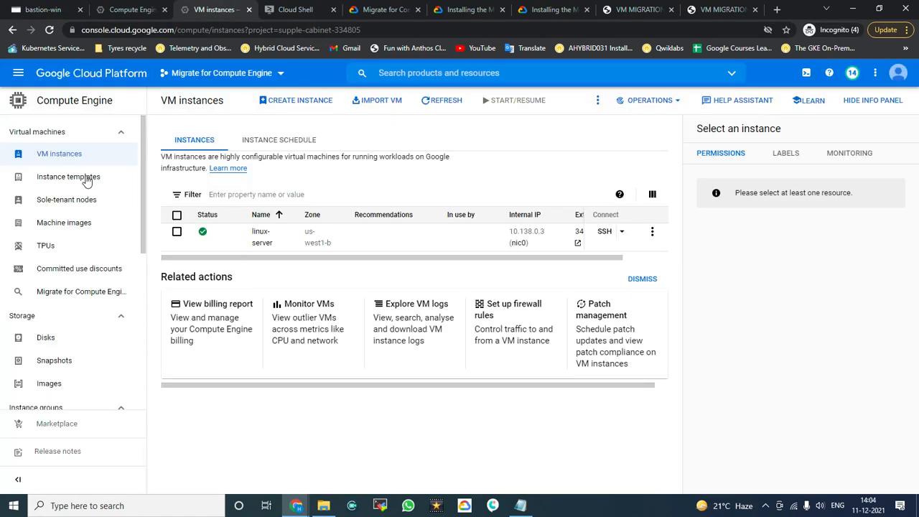
Step: Reload VM instances to show win1-gcp and win2-gcp, then view win1-gcp's details
click(46, 166)
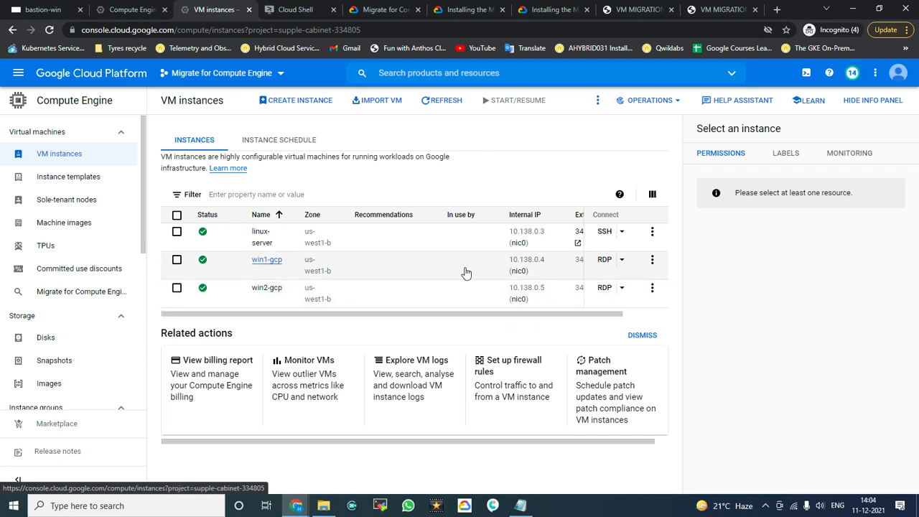
click(268, 262)
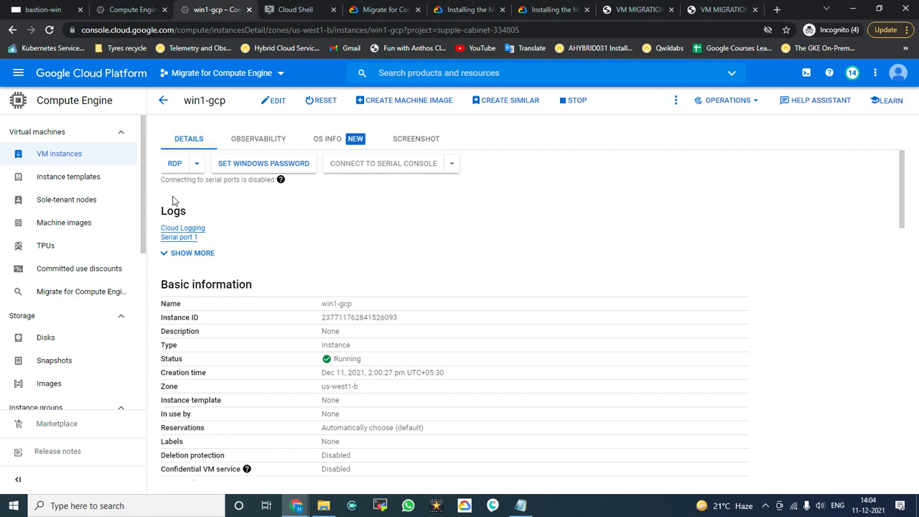
Step: Enable Allow HTTP and Allow HTTPS traffic on win1-gcp and save the instance
click(278, 103)
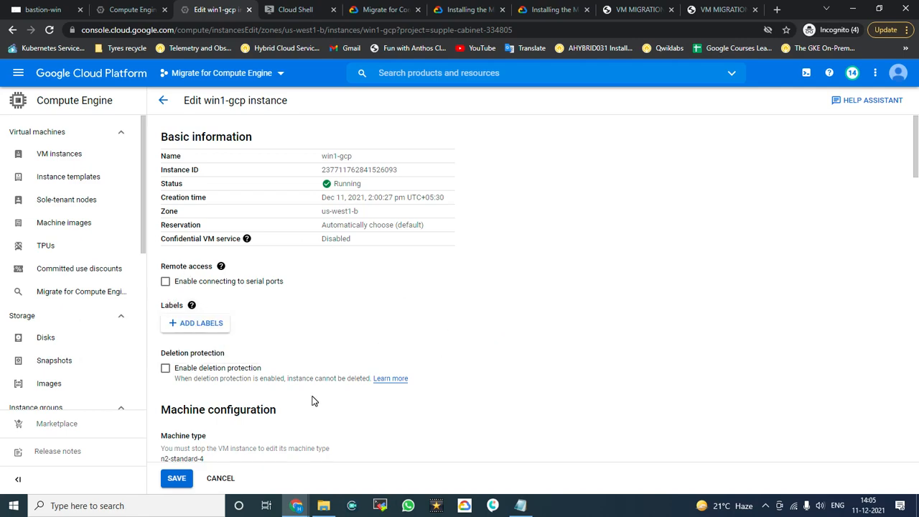
scroll(312, 400, down, 5)
click(165, 253)
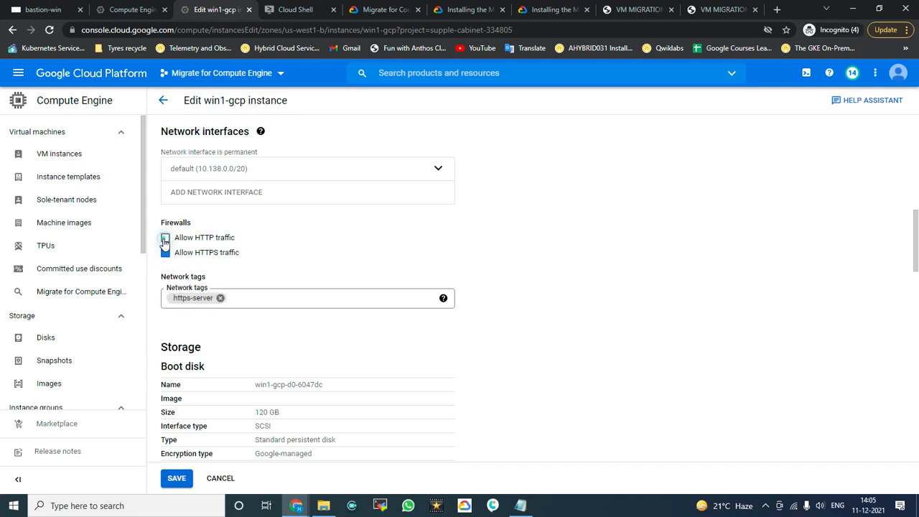
click(166, 238)
click(181, 479)
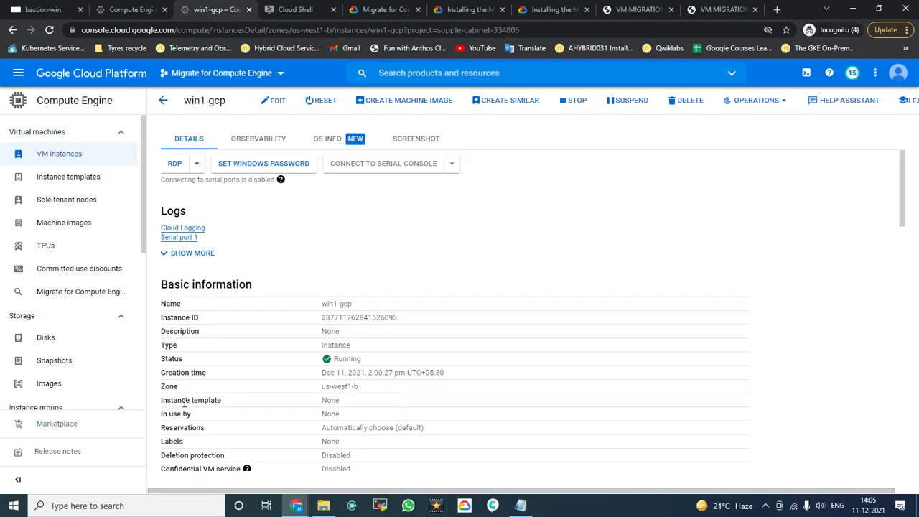
click(48, 158)
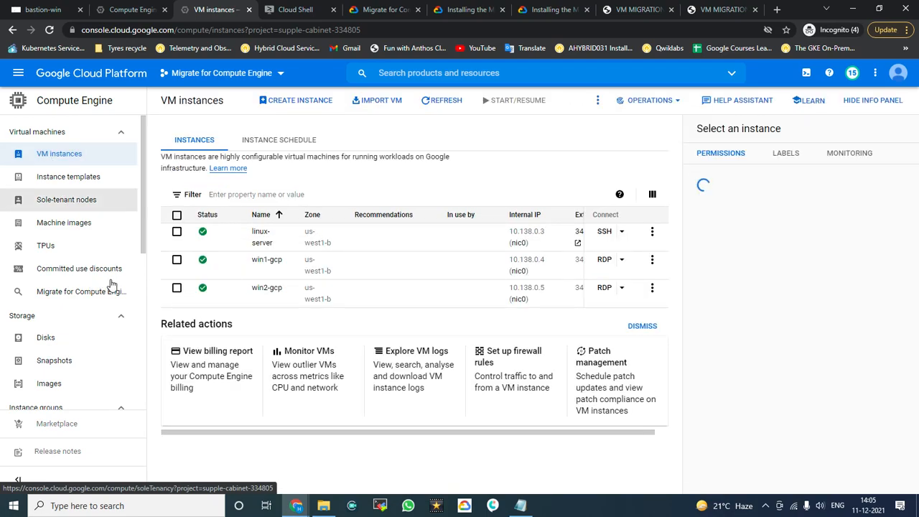
Step: Enable Allow HTTP and Allow HTTPS traffic on win2-gcp, save, and review its firewall settings
click(265, 288)
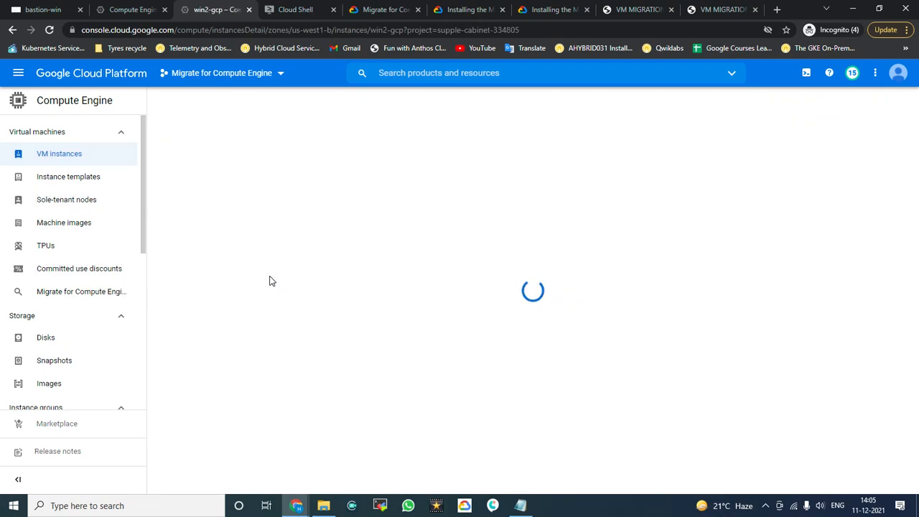
click(271, 101)
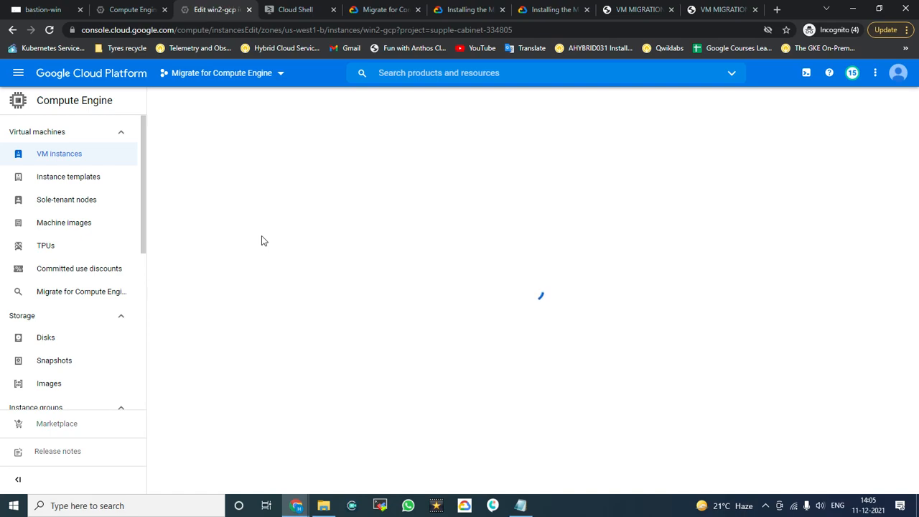
scroll(262, 241, down, 5)
scroll(261, 241, down, 2)
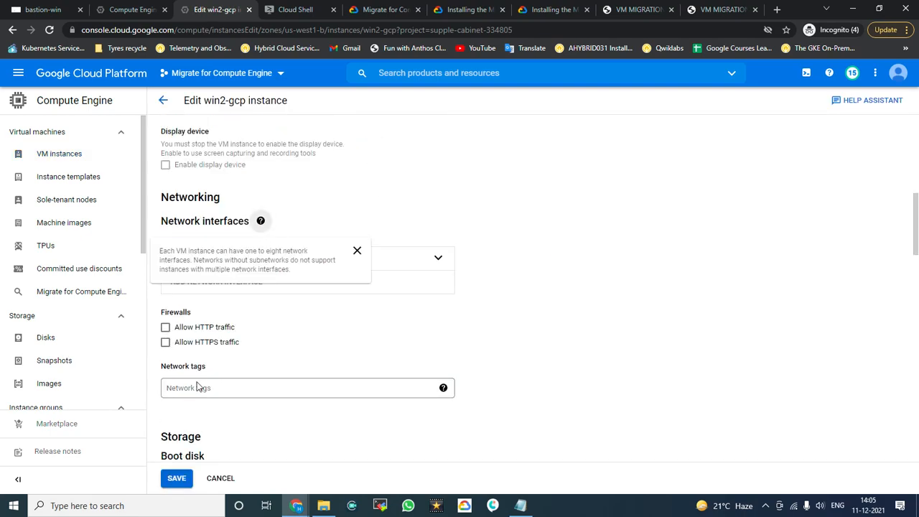
click(165, 310)
click(165, 295)
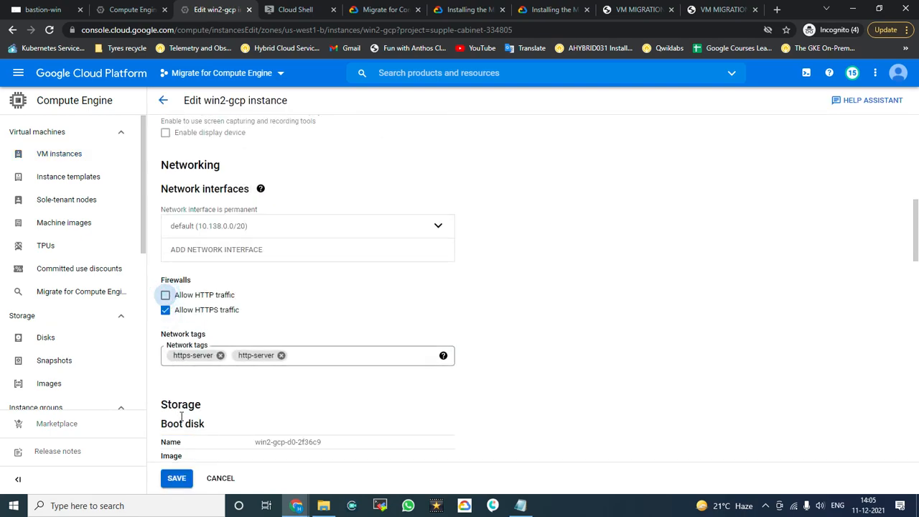
click(178, 481)
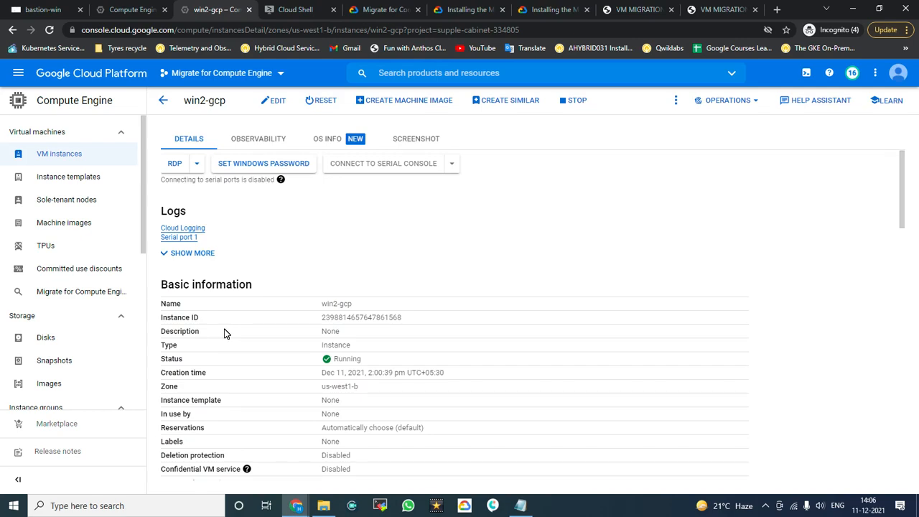
scroll(209, 273, down, 5)
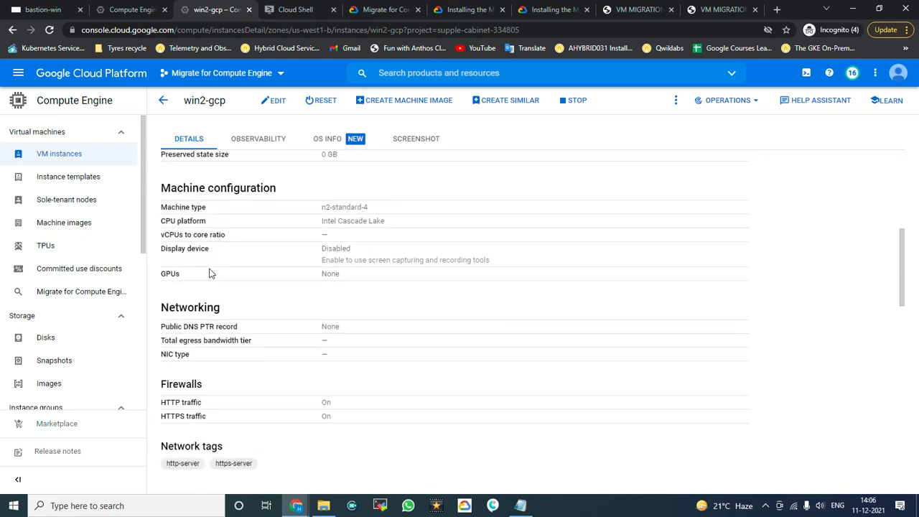
scroll(210, 273, down, 6)
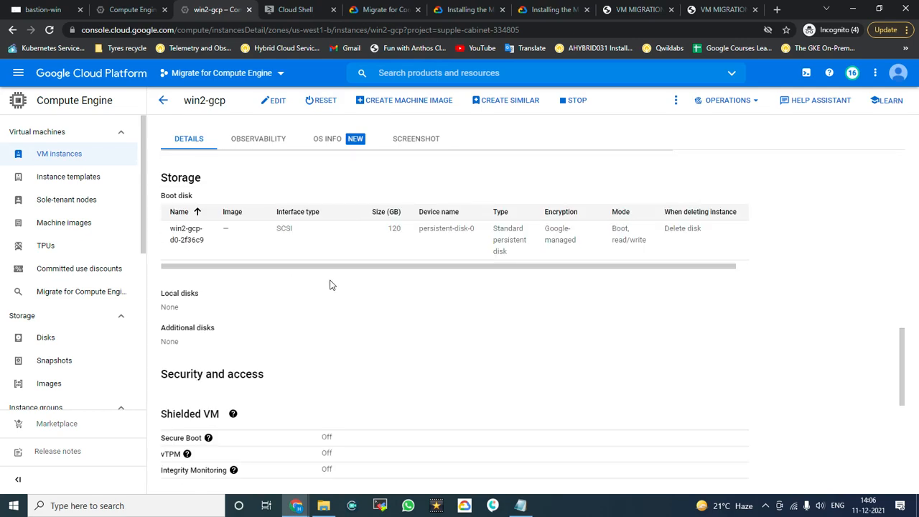
scroll(259, 219, up, 10)
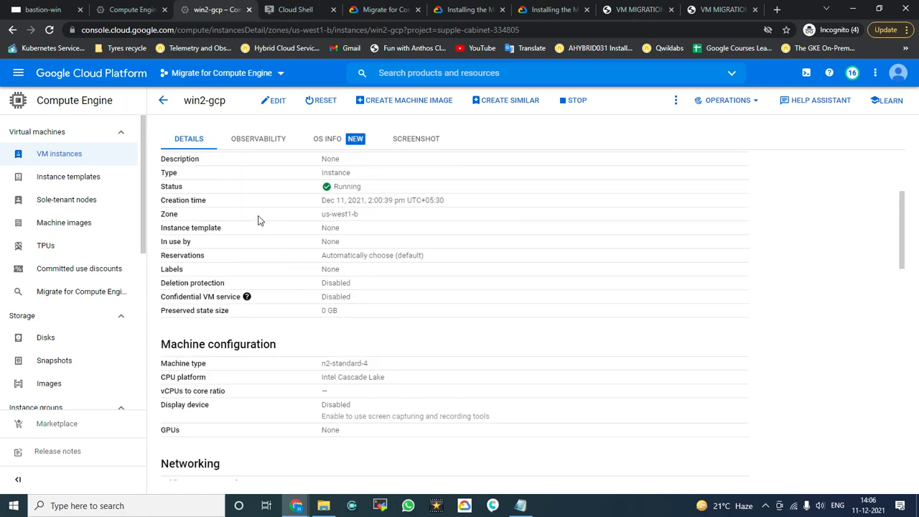
Step: Copy win1-gcp's external IP 34.127.45.6 from the VM instances list
click(72, 165)
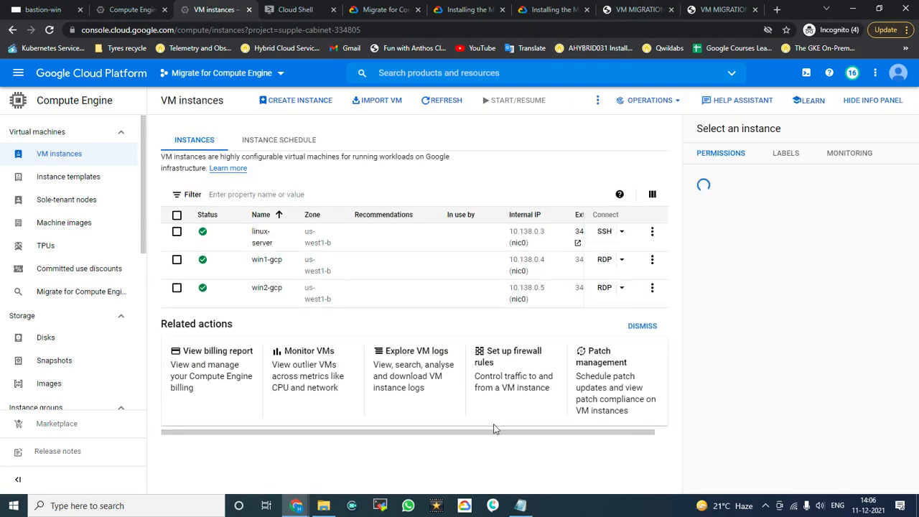
drag(488, 445, 502, 445)
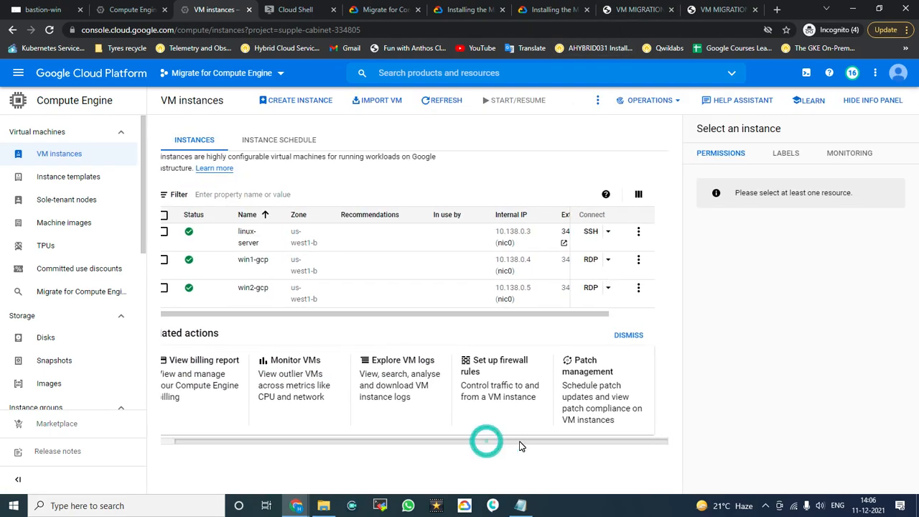
drag(523, 313, 566, 319)
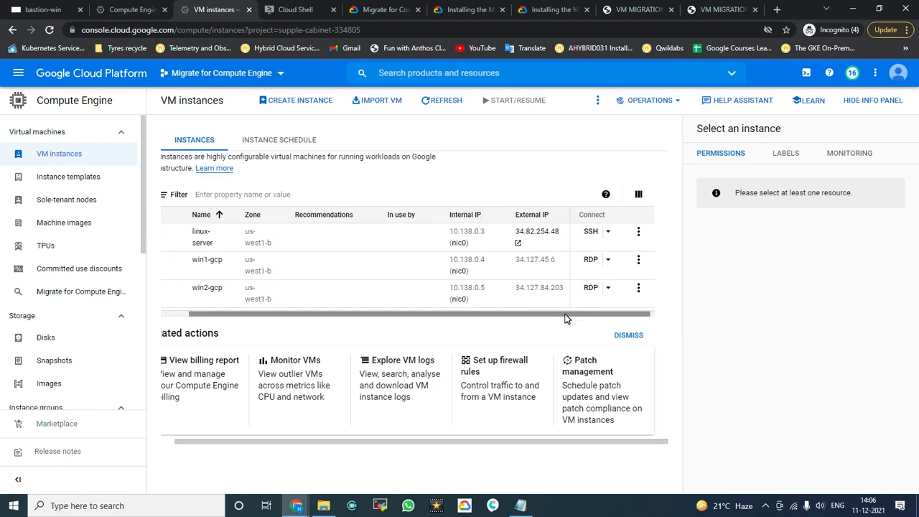
drag(558, 259, 520, 267)
key(ctrl+c)
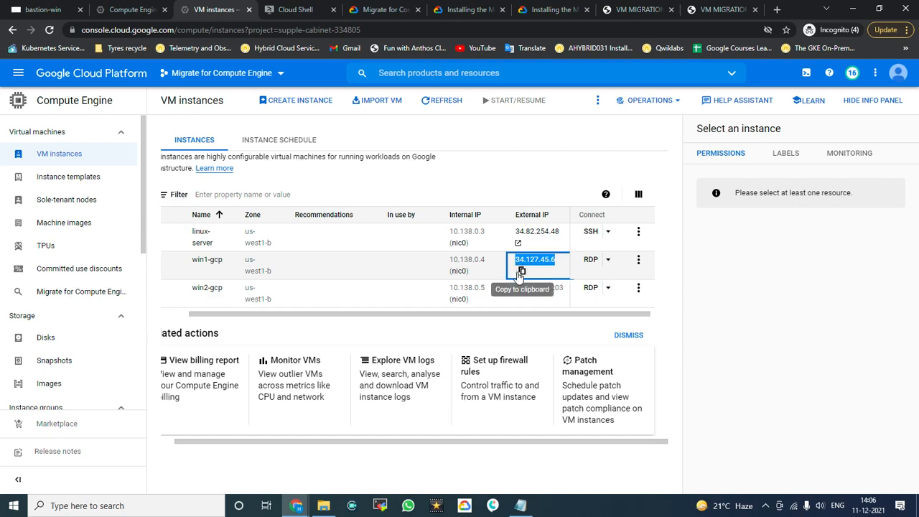
click(777, 9)
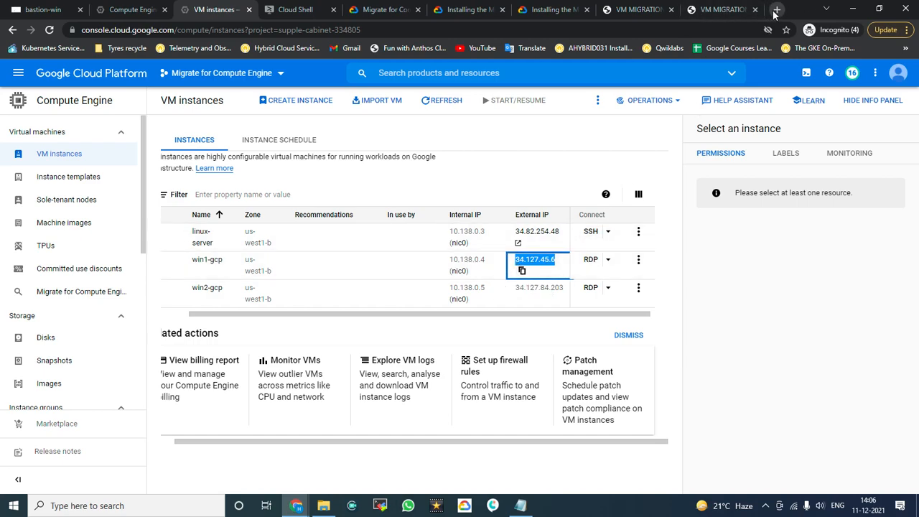
Step: Load 34.127.45.6 locally and in the bastion browser, showing win1's Demo! page
key(ctrl+v)
key(Return)
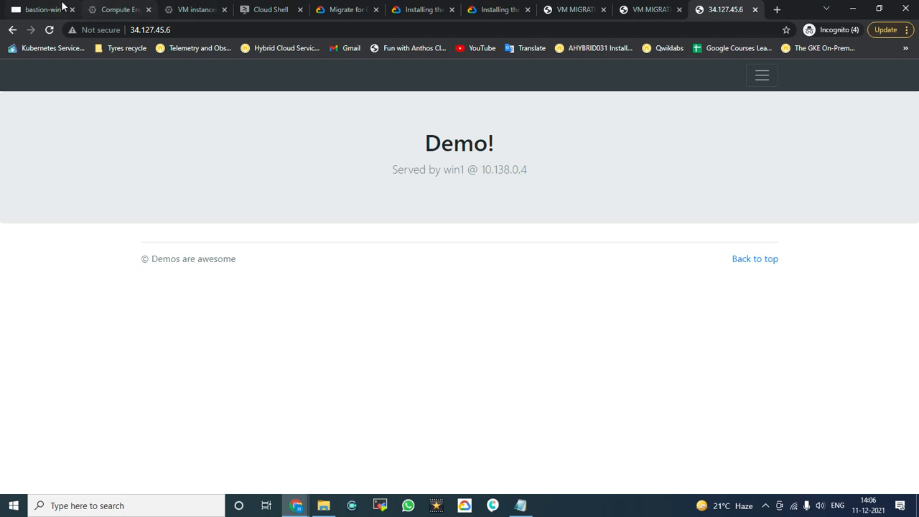
click(42, 9)
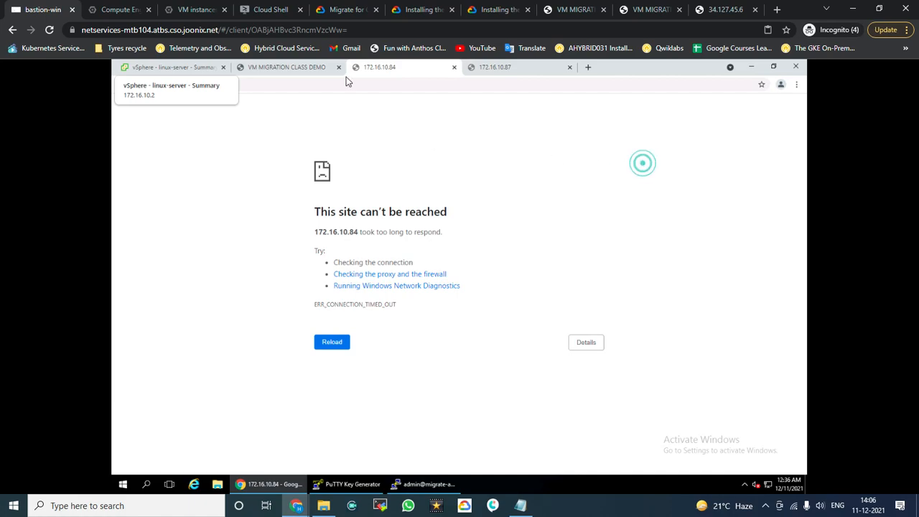
click(383, 83)
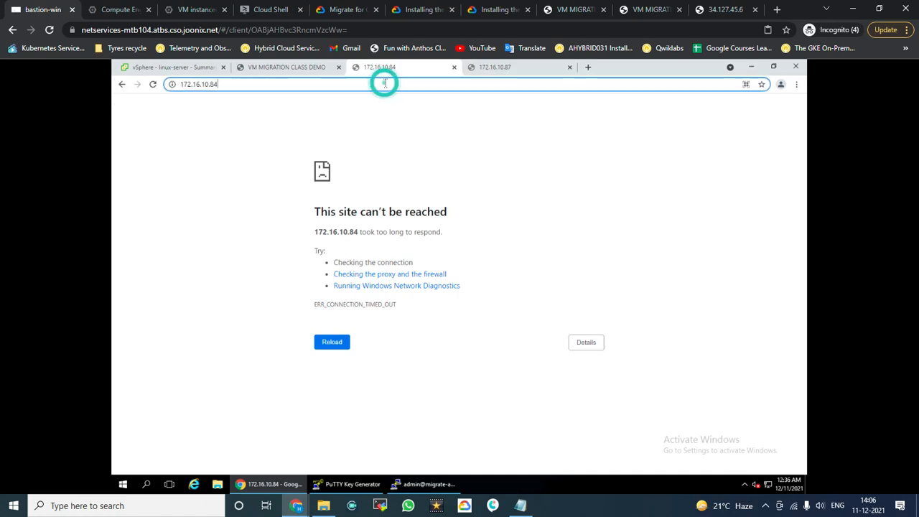
key(ctrl+v)
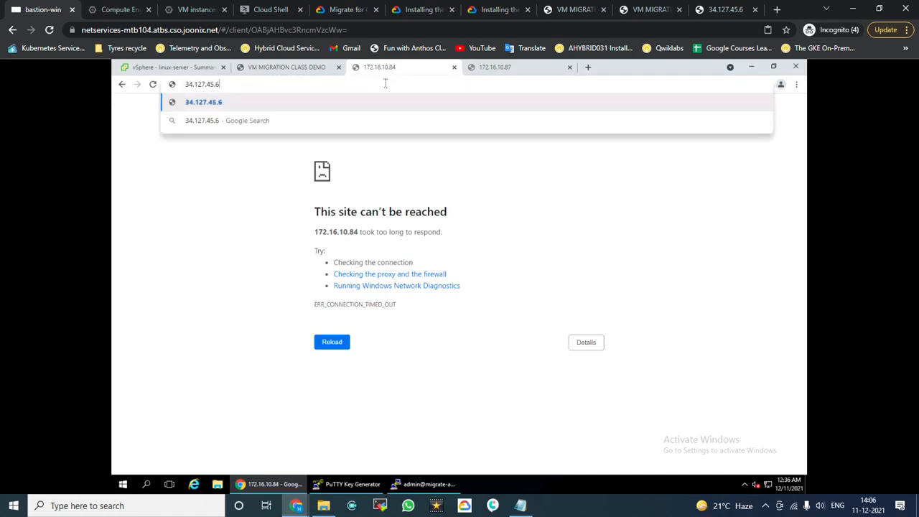
key(Return)
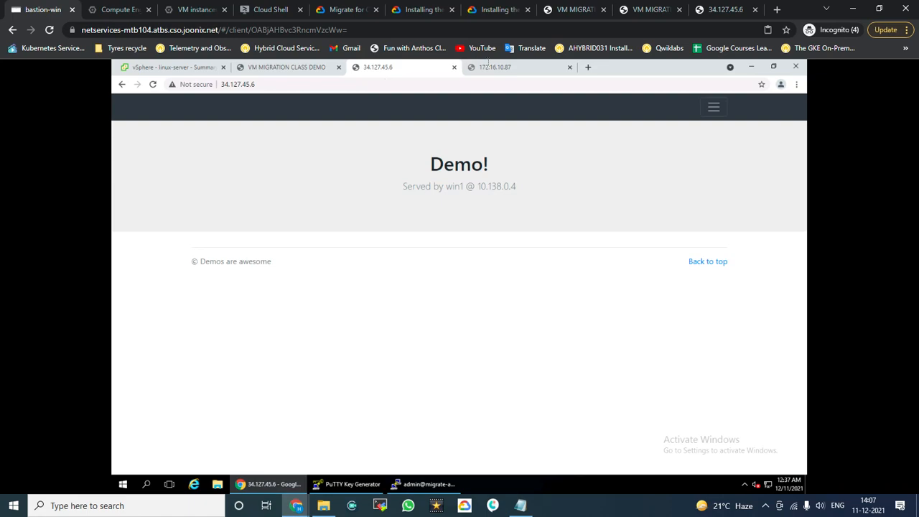
click(187, 11)
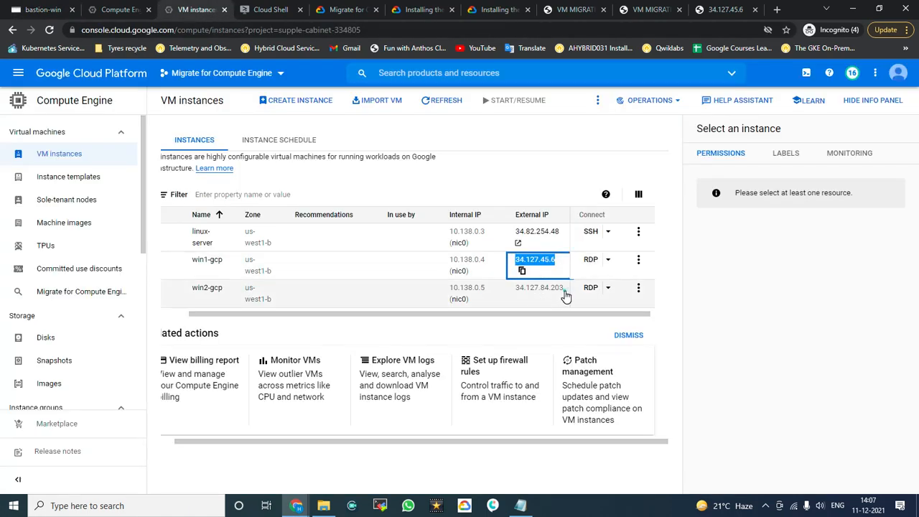
Step: Copy win2-gcp's external IP 34.127.84.203 and load it in a new local tab
double_click(518, 296)
key(ctrl+c)
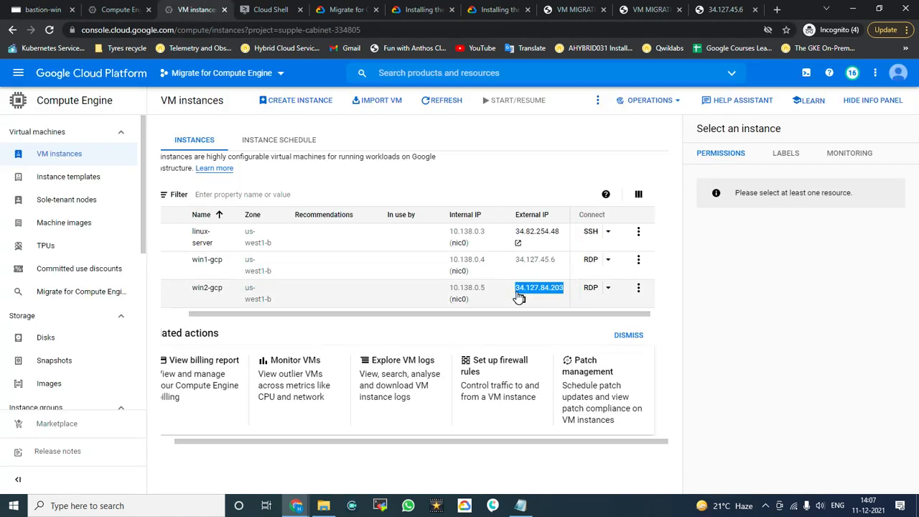
click(778, 10)
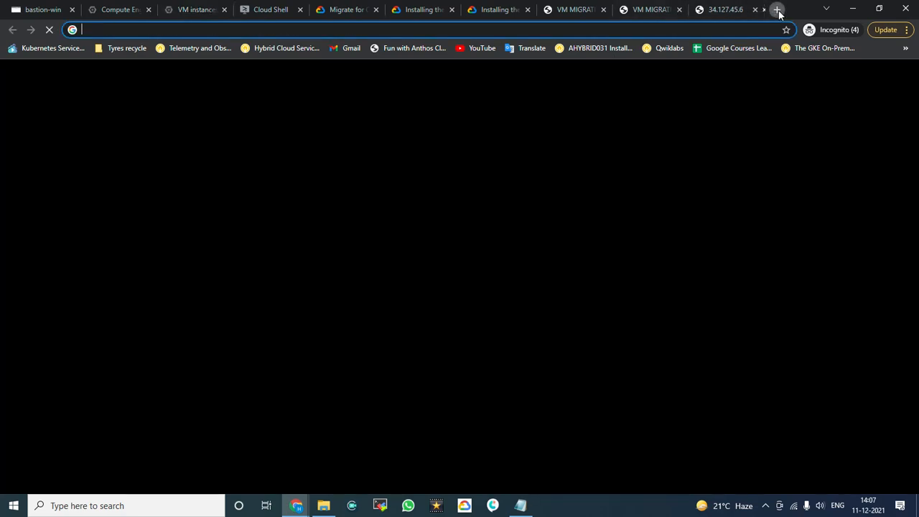
key(ctrl+v)
key(Return)
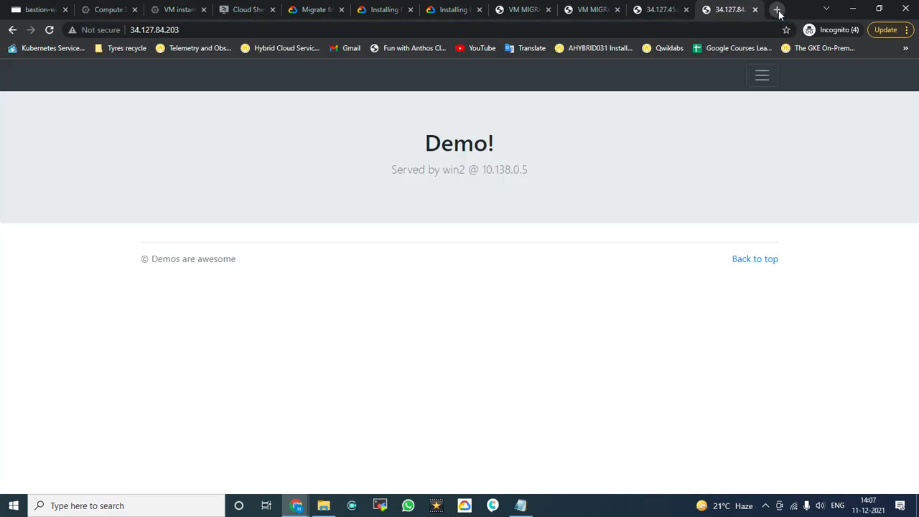
Step: Load 34.127.84.203 in a new bastion browser tab to see win2's Demo! page
click(29, 9)
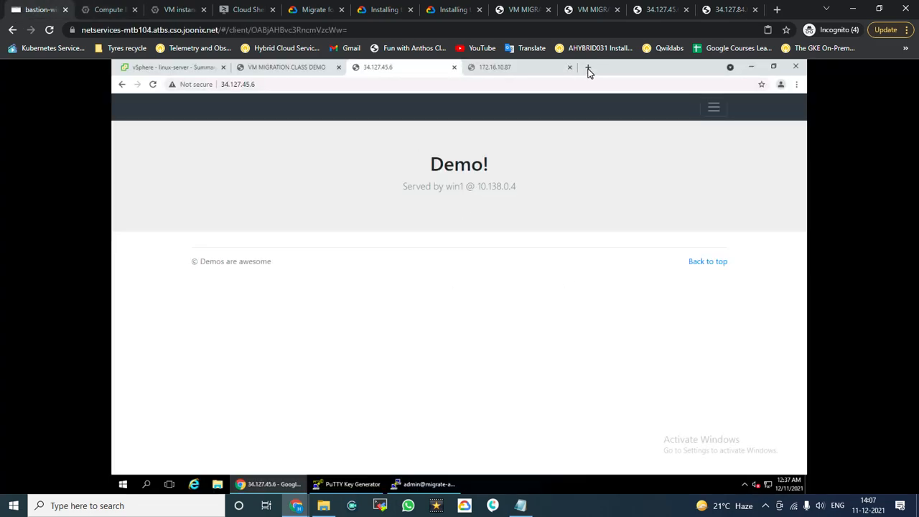
click(589, 67)
text(34.127.84.203)
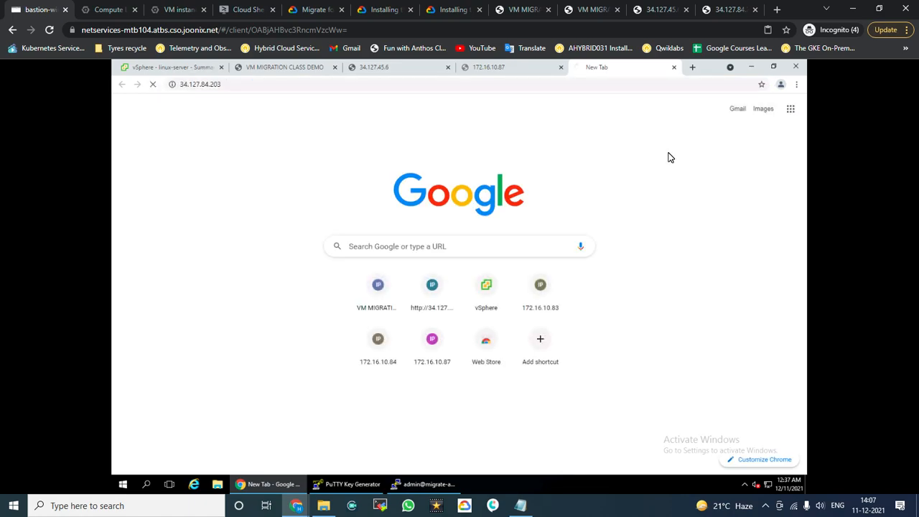
key(Return)
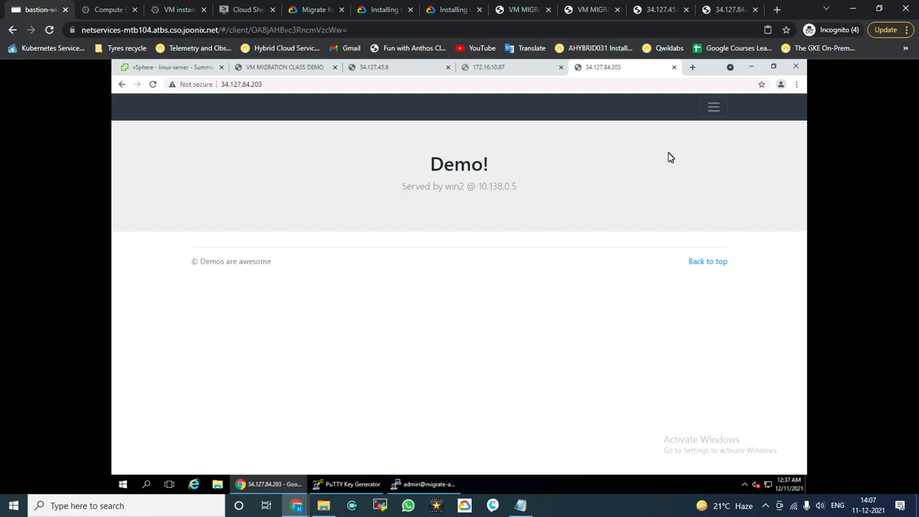
click(729, 10)
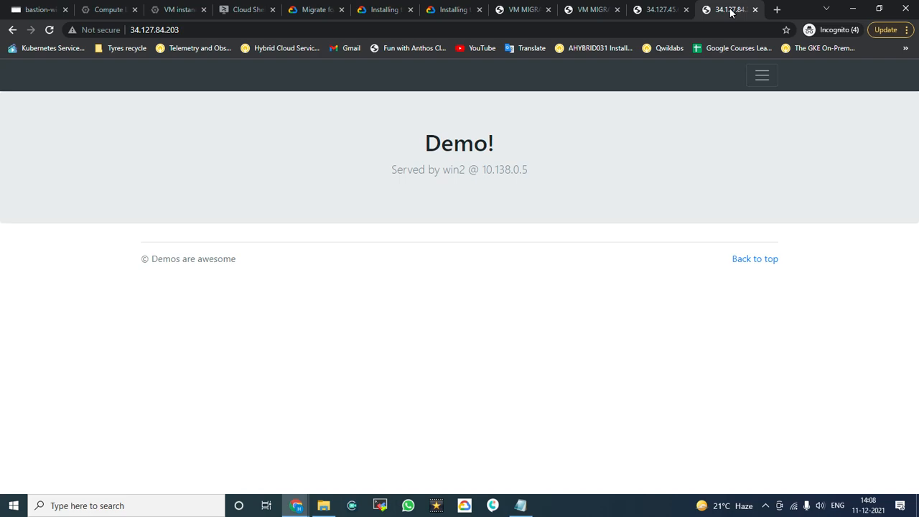
Step: Check win1's Demo! page, then go back to the VM instances list with linux-server, win1-gcp, win2-gcp
click(500, 12)
click(172, 9)
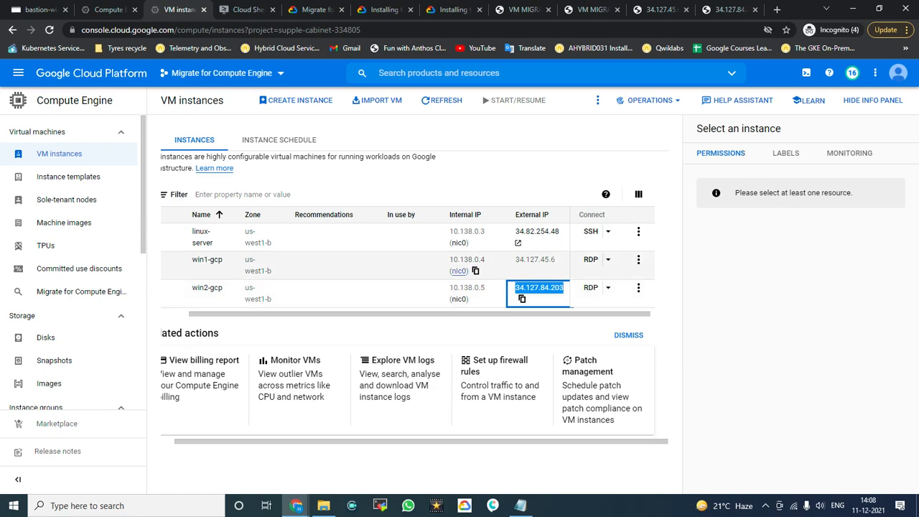
click(765, 506)
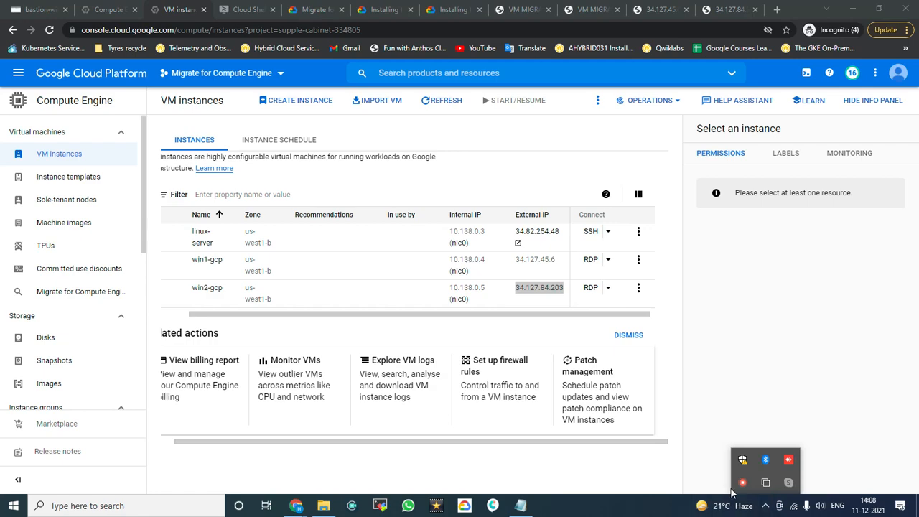